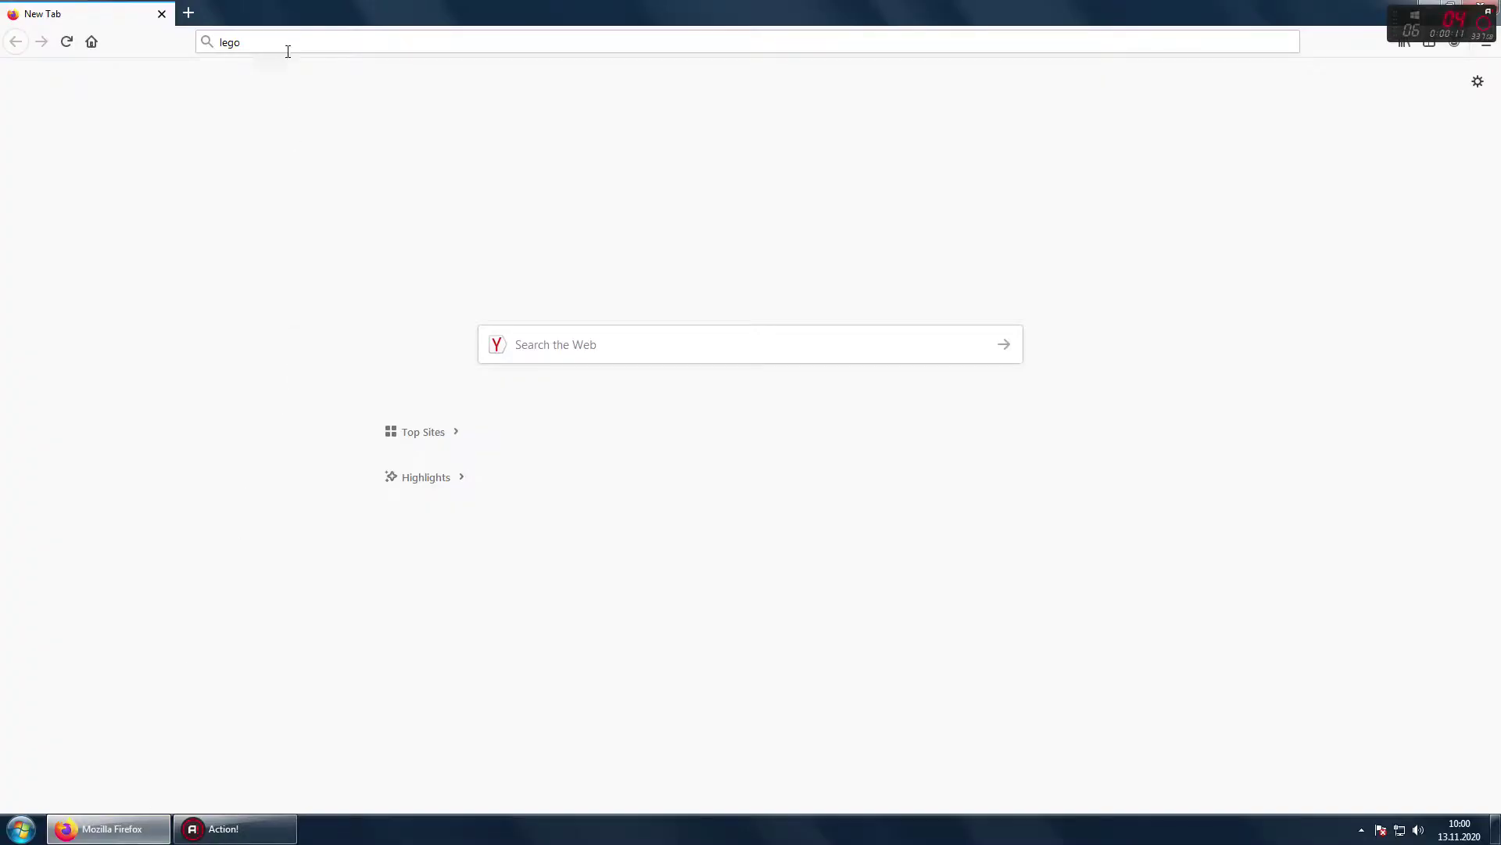
Step: Search the web for legO Digital Designer and open the lego.com/ru-ru/ldd result
{"action": "left_click", "coordinate": [287, 44]}
{"action": "type", "text": "l"}
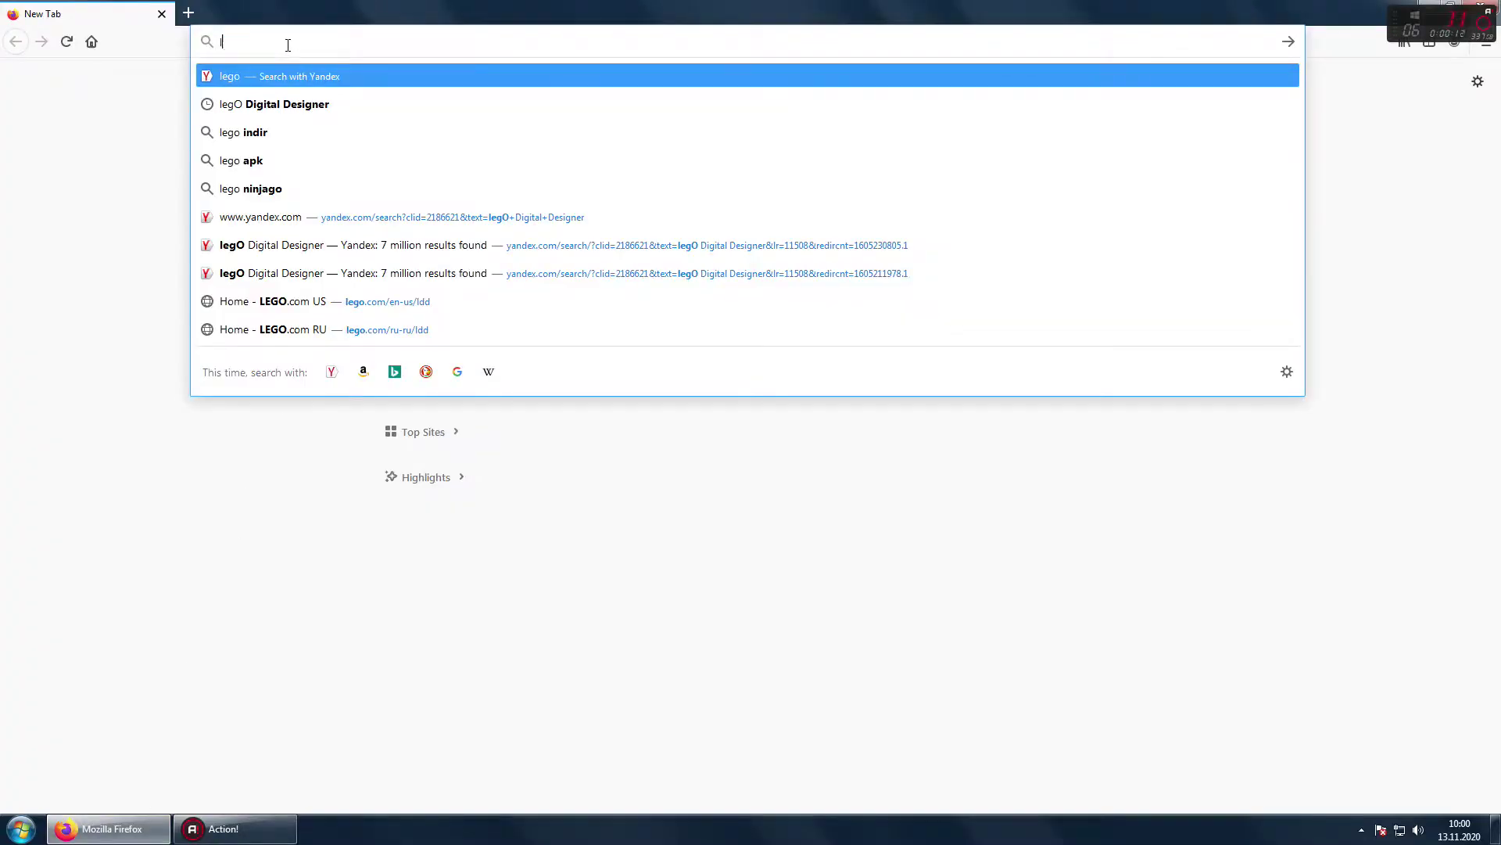
{"action": "type", "text": "ego"}
{"action": "key", "text": "Down"}
{"action": "key", "text": "Return"}
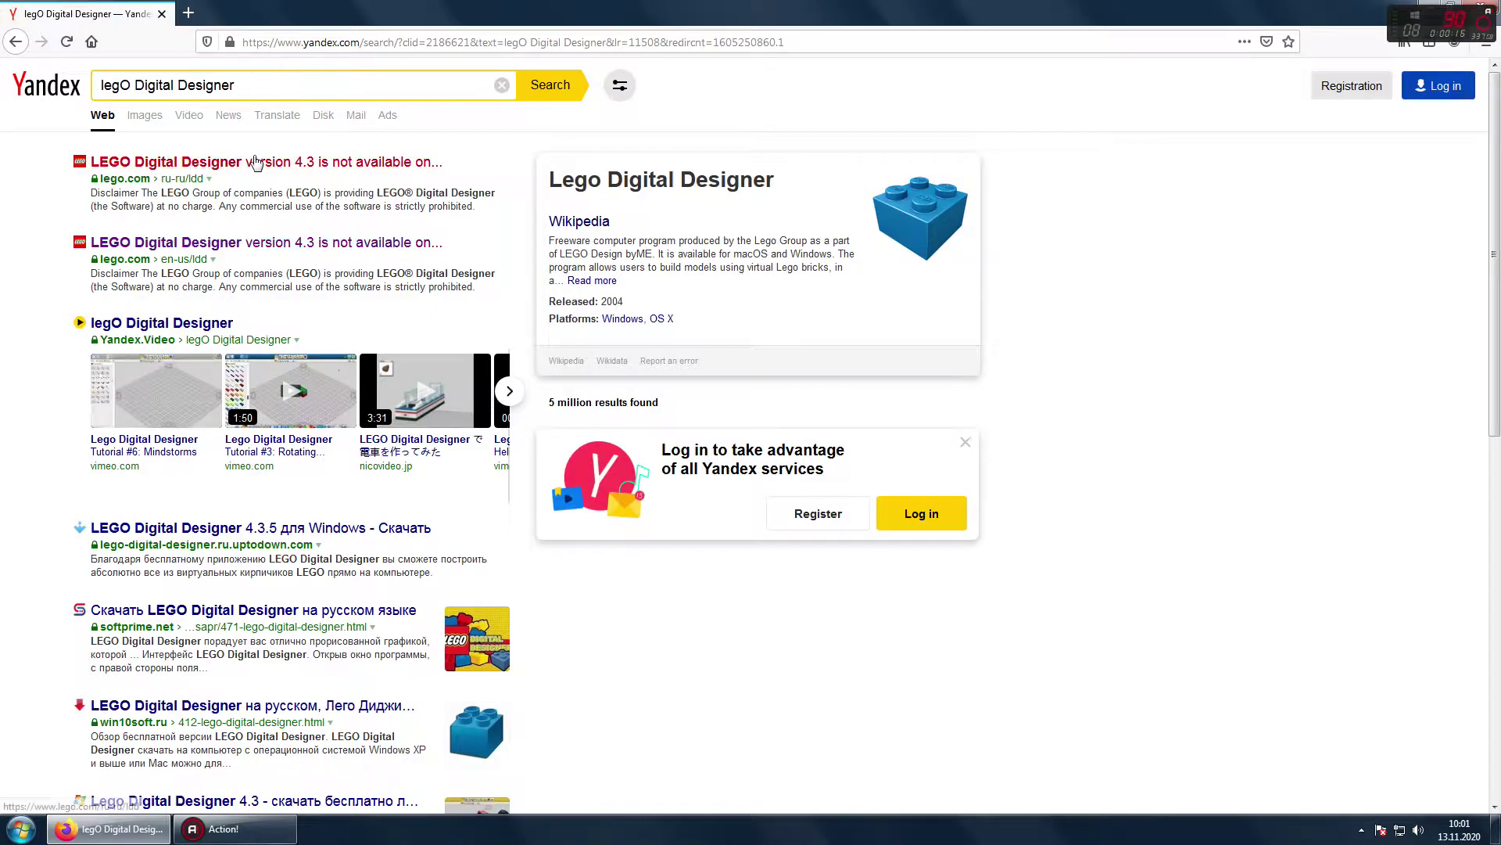
{"action": "left_click", "coordinate": [257, 162]}
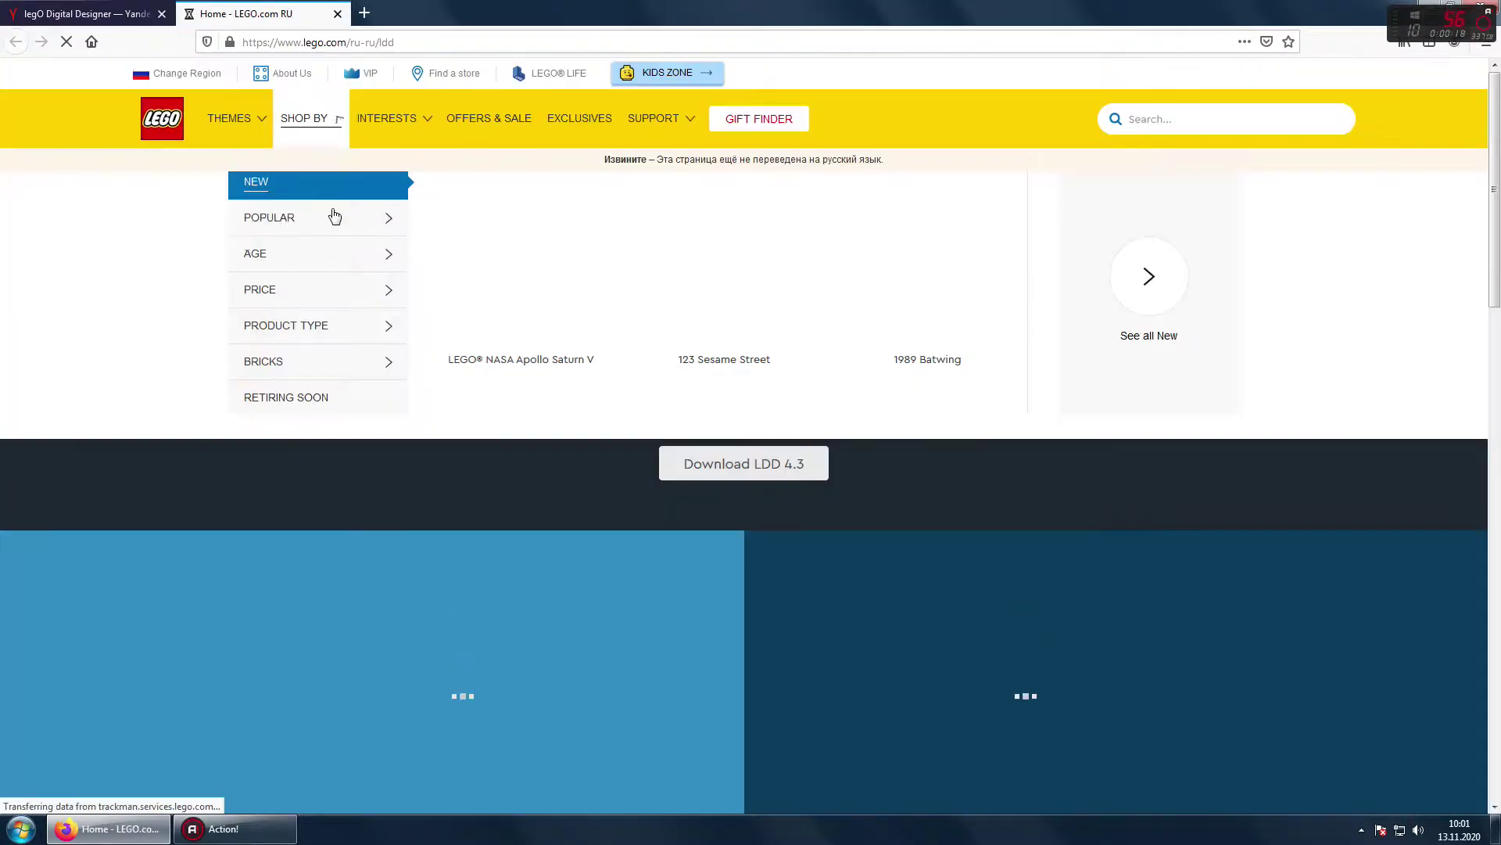
Step: Request the Windows download of LEGO Digital Designer 4.3 and cancel saving setupldd-pc-4_3_12.exe
{"action": "scroll", "coordinate": [899, 531], "scroll_direction": "down", "scroll_amount": 2}
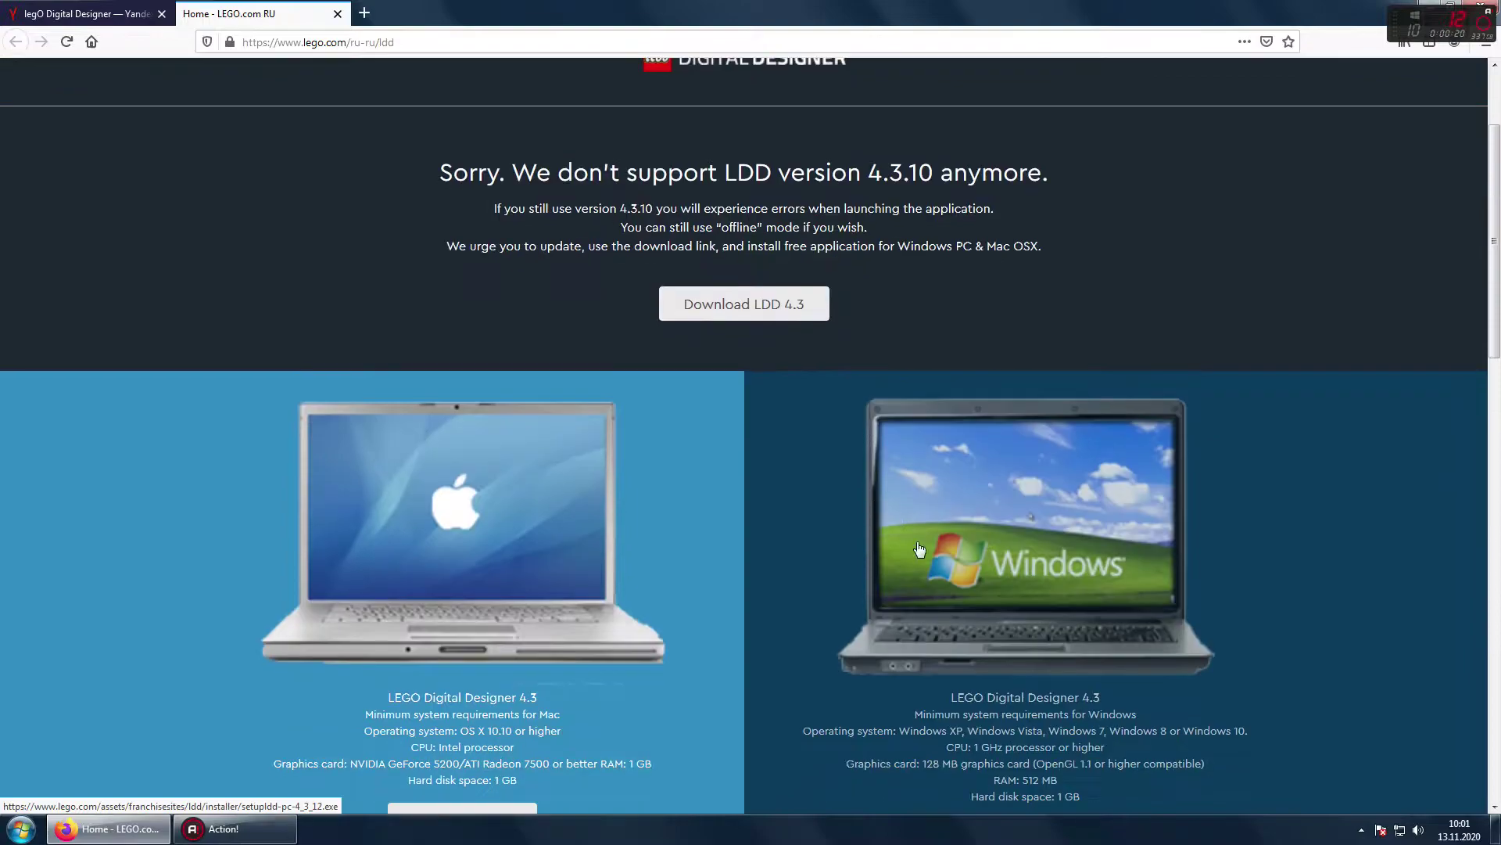
{"action": "scroll", "coordinate": [920, 550], "scroll_direction": "down", "scroll_amount": 1}
{"action": "left_click", "coordinate": [1043, 757]}
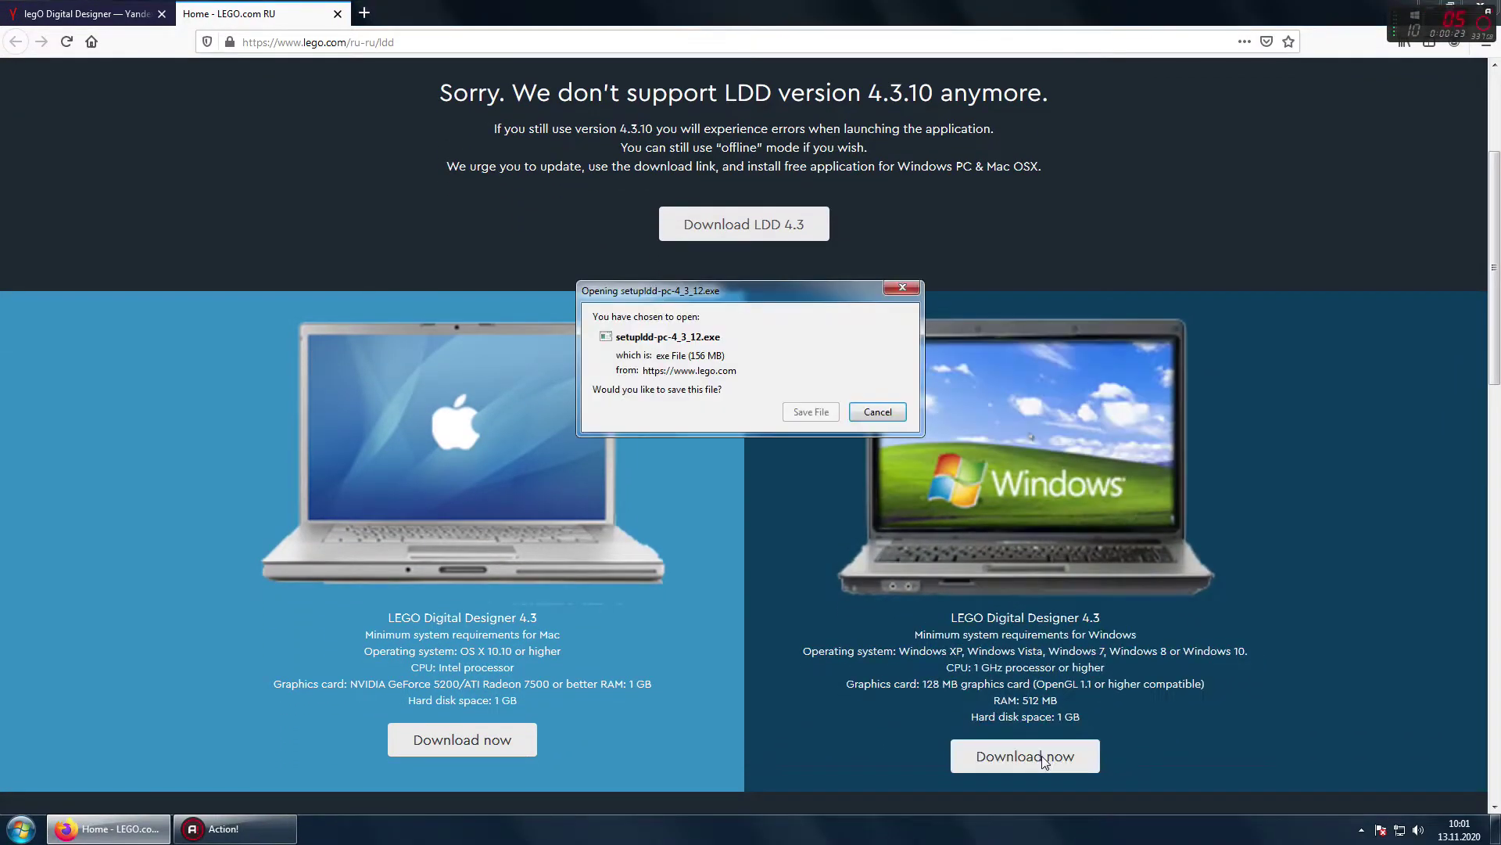
{"action": "left_click", "coordinate": [877, 412]}
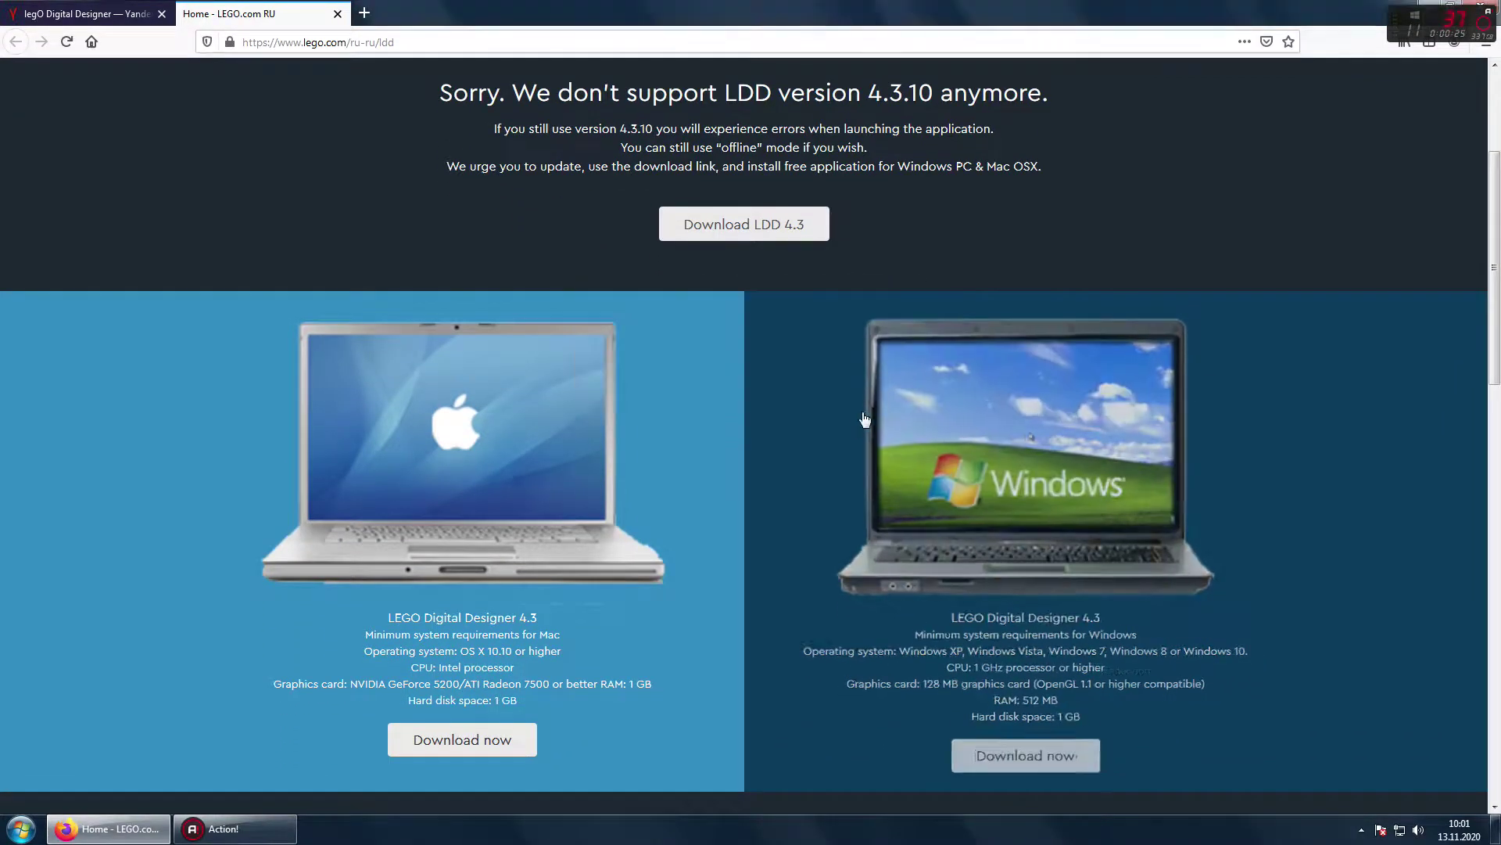
Step: Switch to the desktop's Downloads folder, run the setupldd-pc-4_3_12 installer and close the folder
{"action": "left_click", "coordinate": [110, 828]}
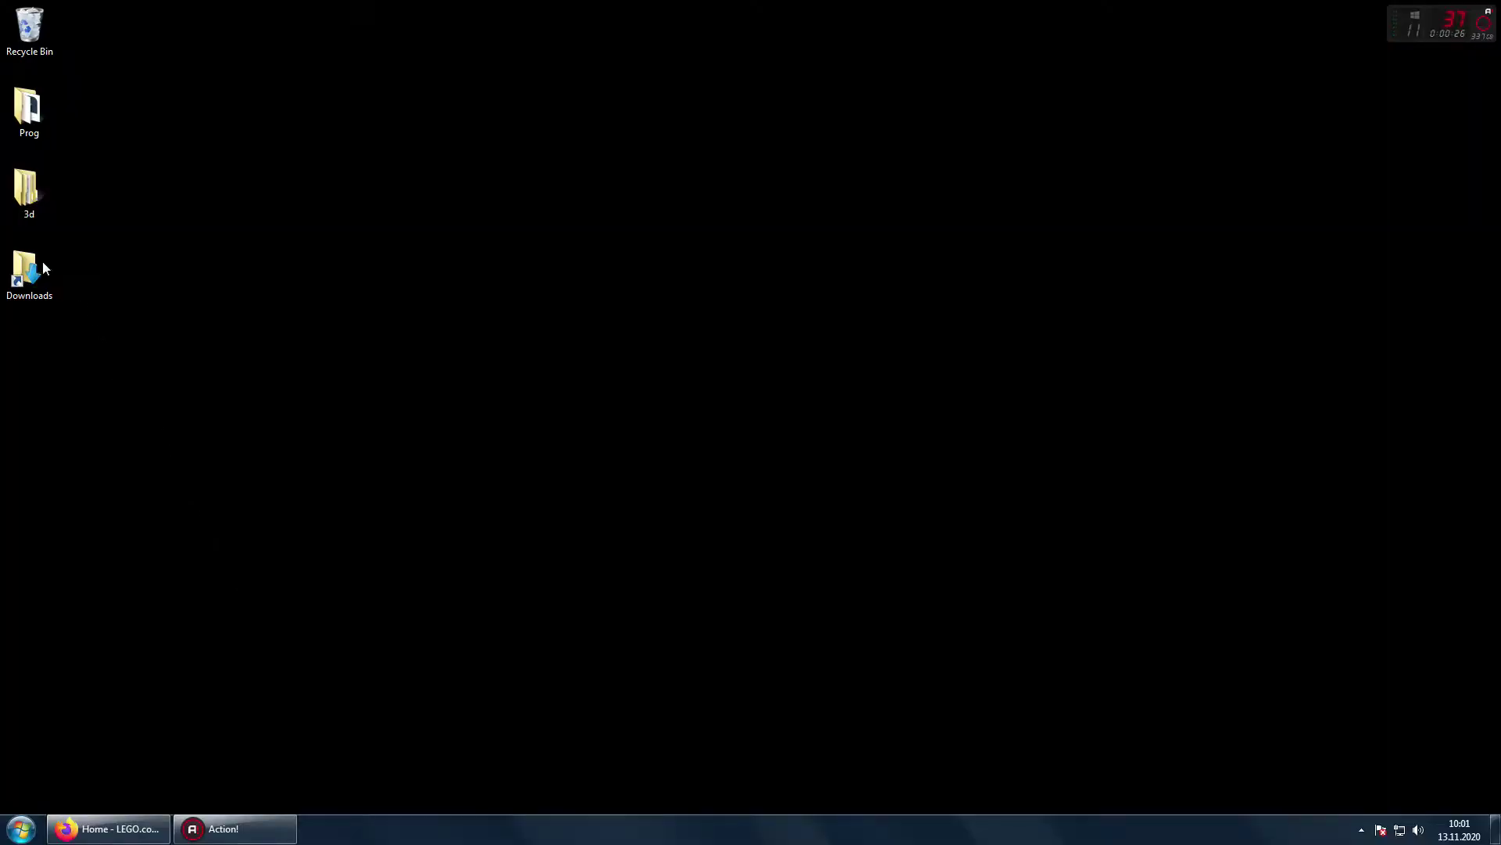
{"action": "double_click", "coordinate": [29, 268]}
{"action": "left_click", "coordinate": [658, 298]}
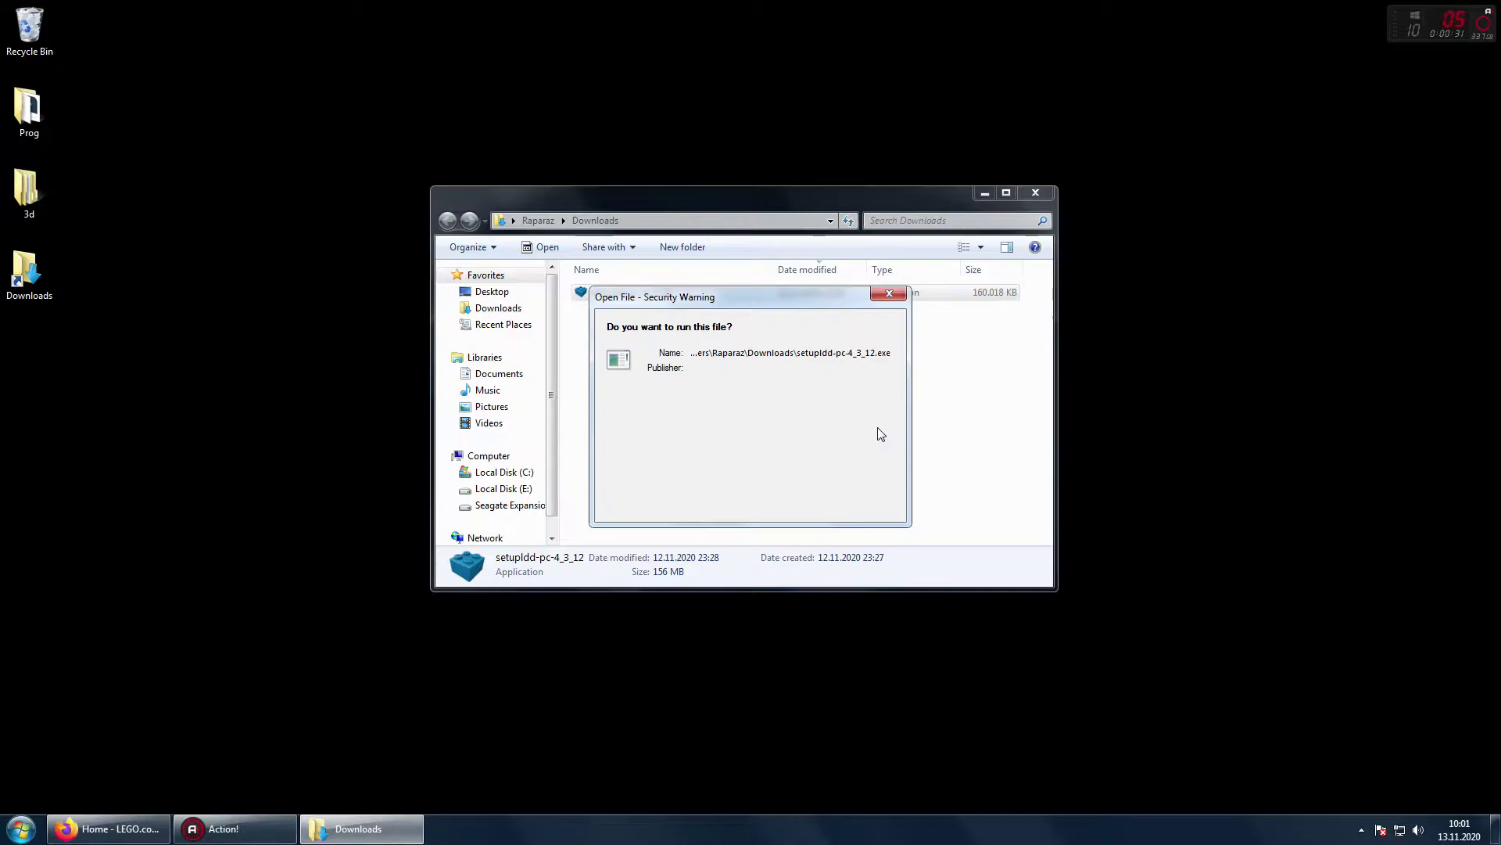
{"action": "left_click", "coordinate": [795, 427]}
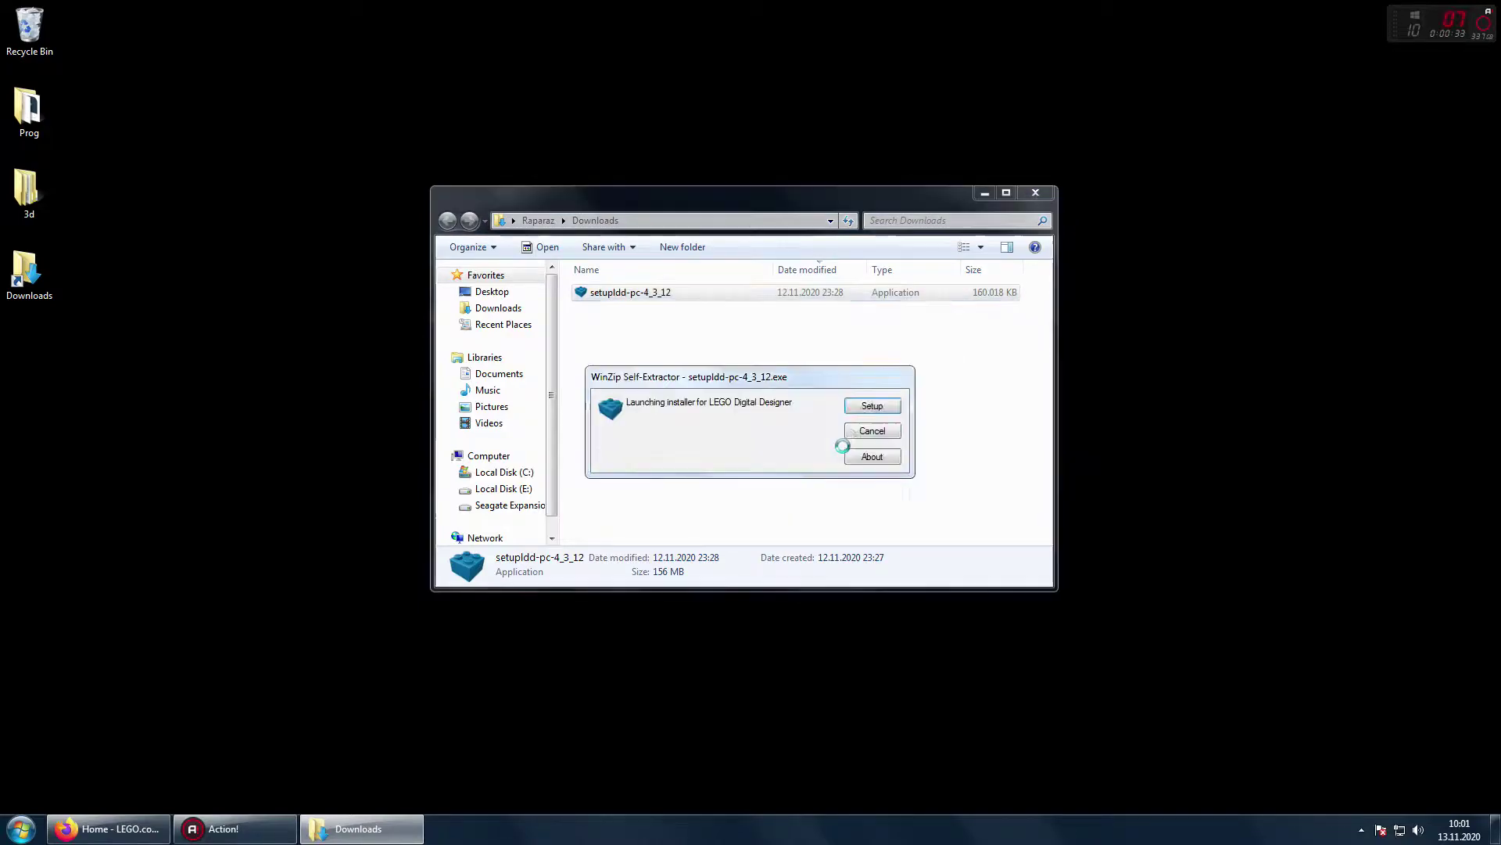
{"action": "left_click", "coordinate": [1037, 193]}
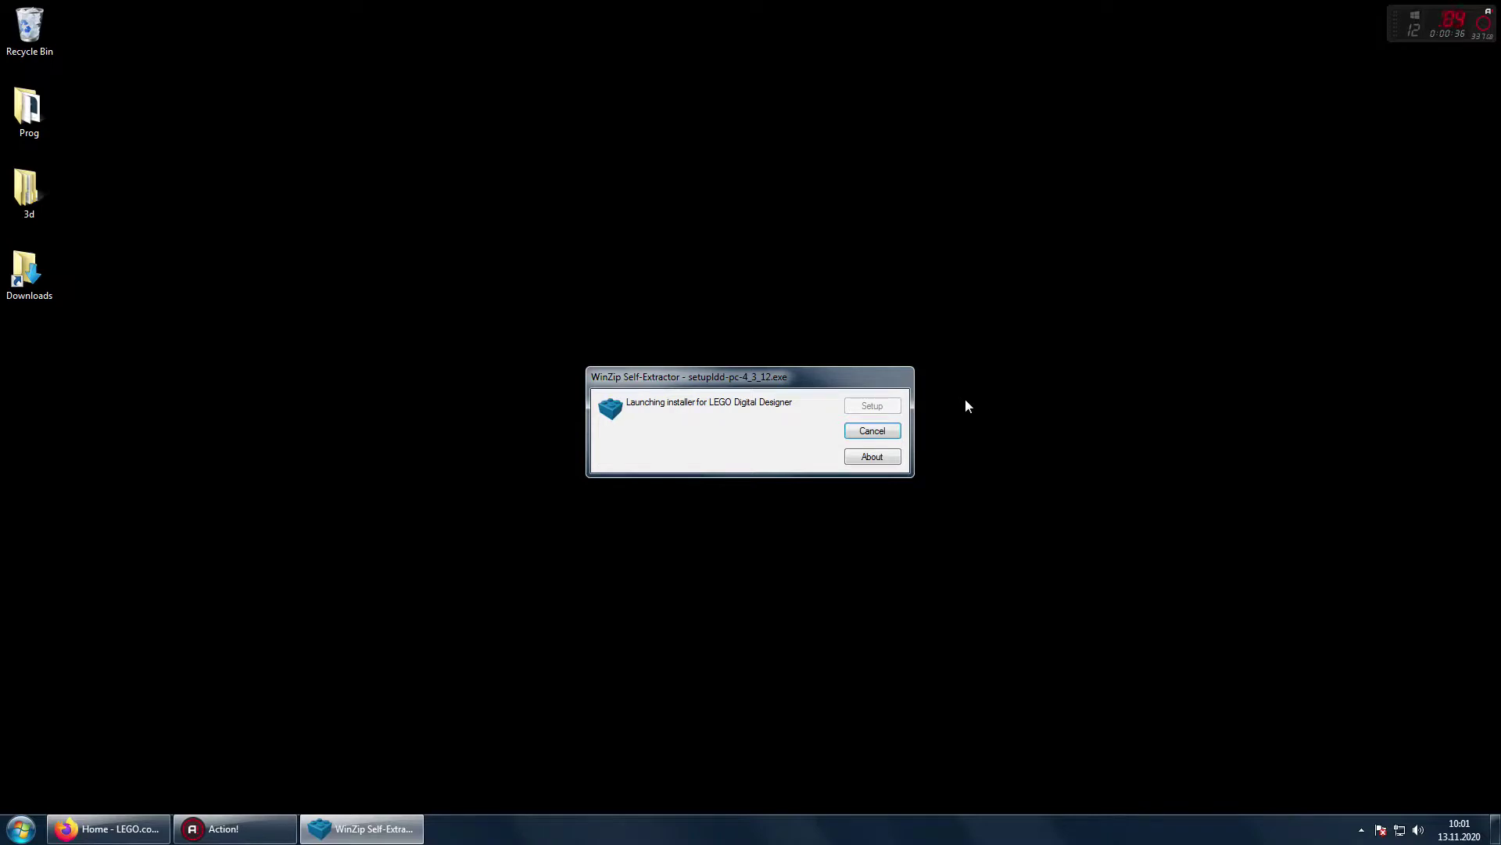
Step: Accept the license agreement and install LEGO Digital Designer with the desktop and quick launch shortcuts
{"action": "left_click", "coordinate": [838, 538]}
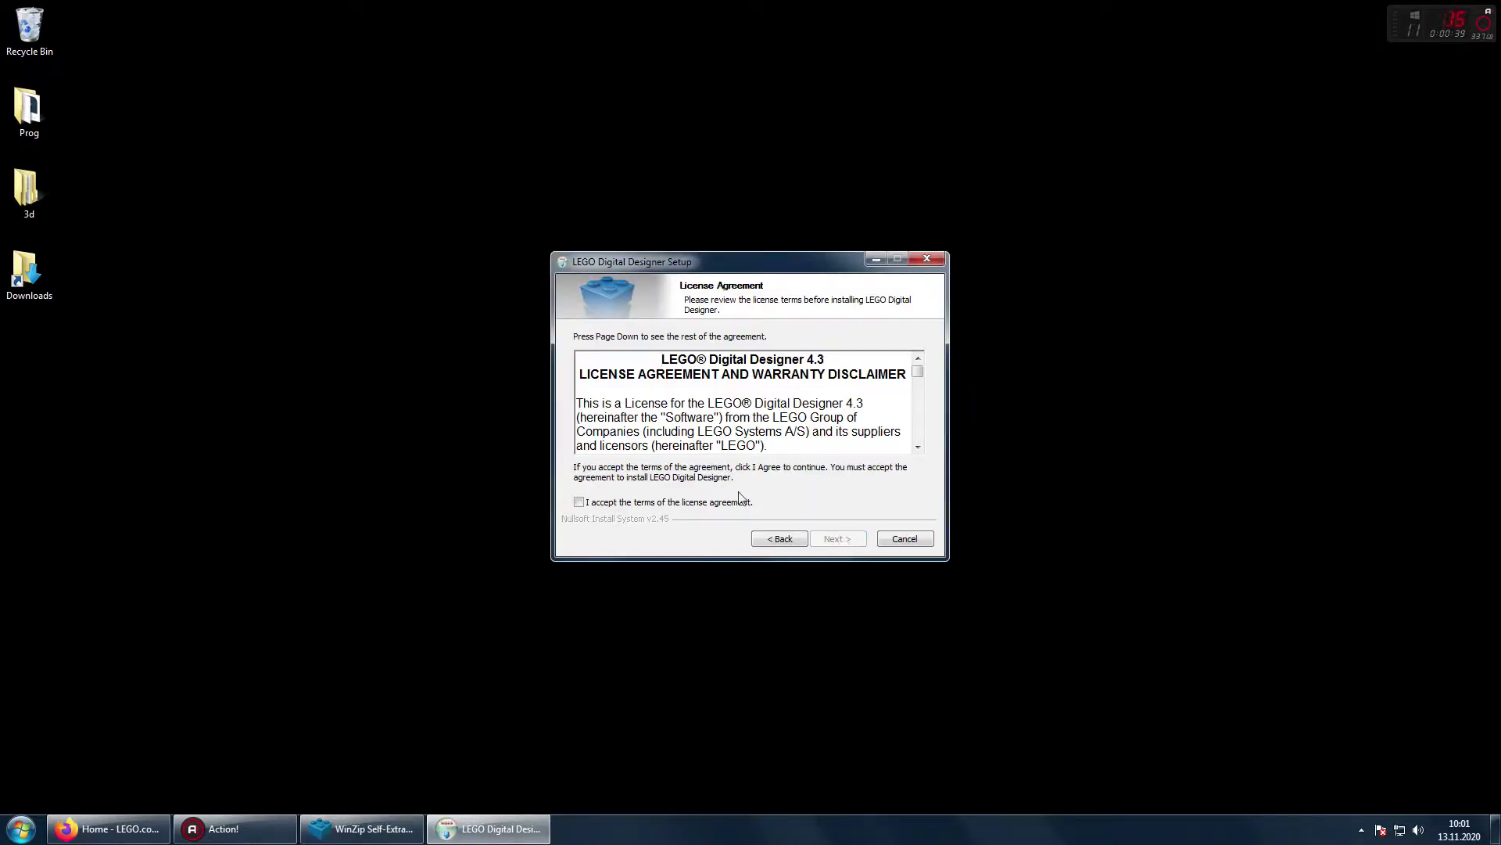
{"action": "left_click", "coordinate": [743, 505]}
{"action": "left_click", "coordinate": [838, 538]}
{"action": "left_click", "coordinate": [838, 538]}
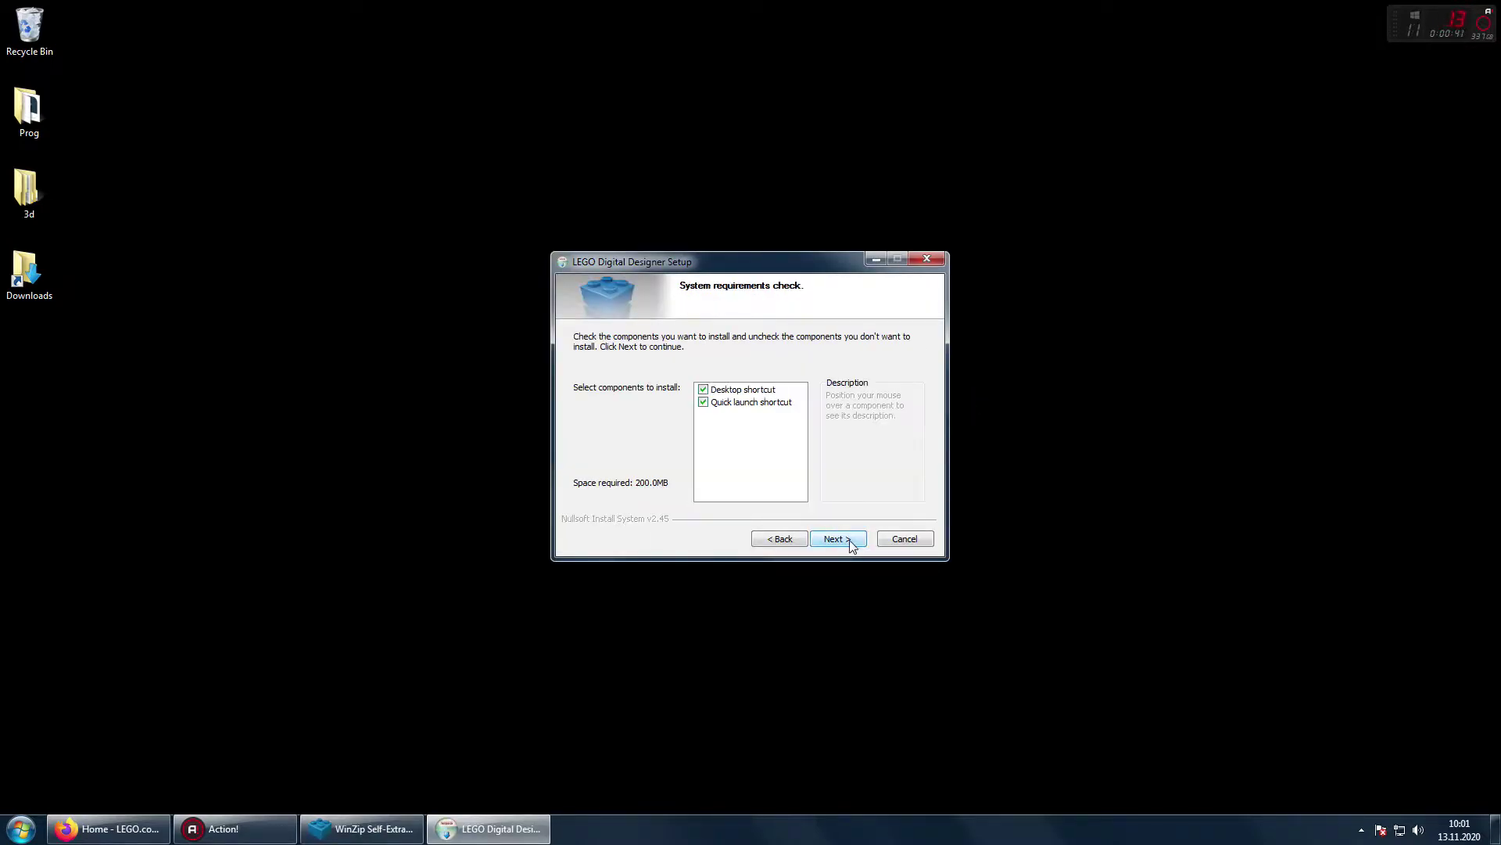
{"action": "left_click", "coordinate": [837, 538]}
{"action": "left_click", "coordinate": [851, 539]}
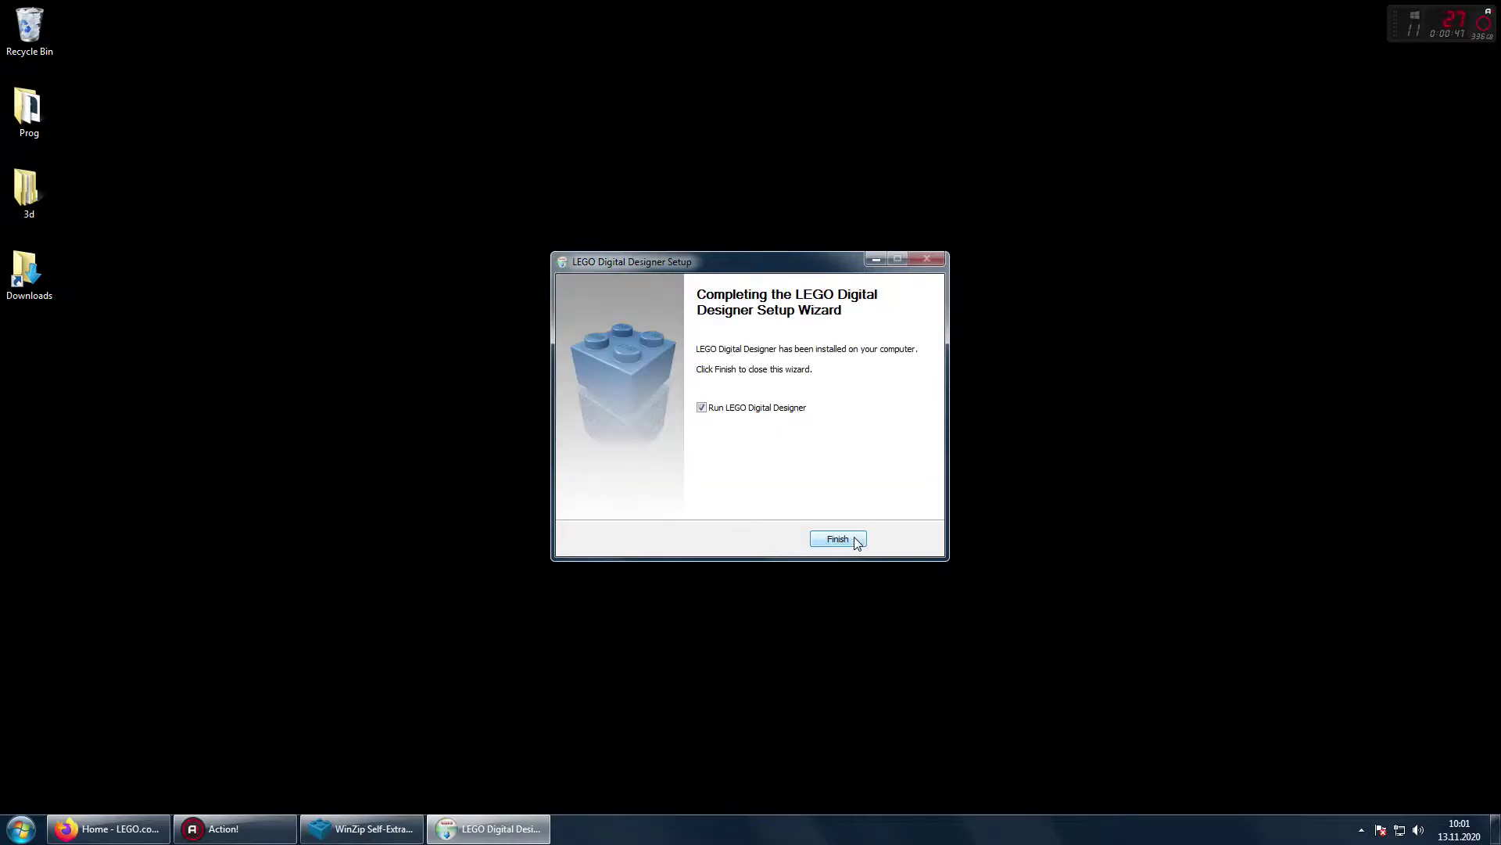
Step: Finish the setup with LEGO Digital Designer launched in offline mode and start a free build
{"action": "left_click", "coordinate": [838, 539]}
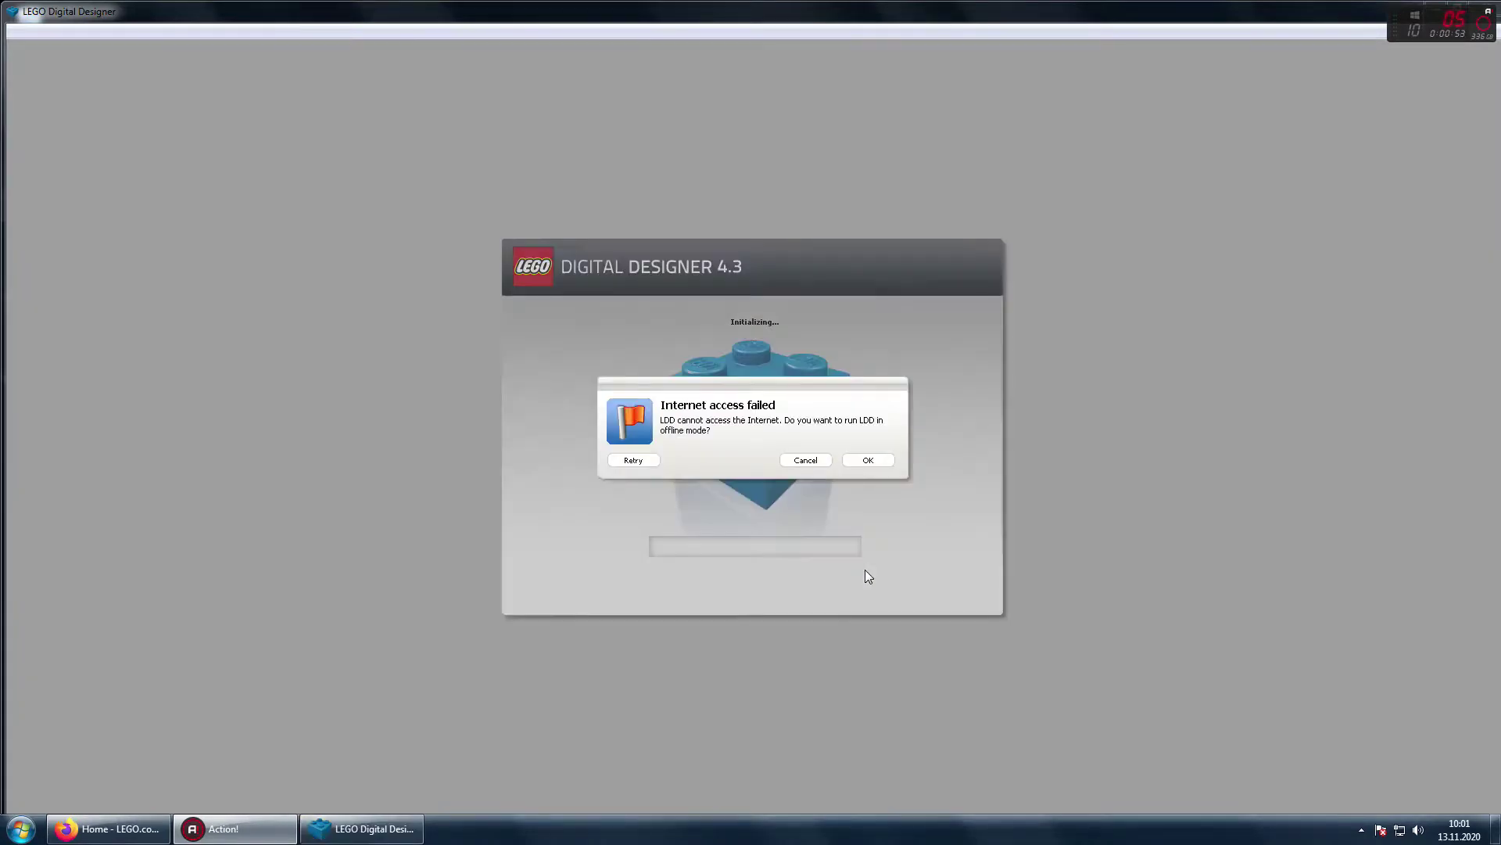
{"action": "left_click", "coordinate": [864, 462]}
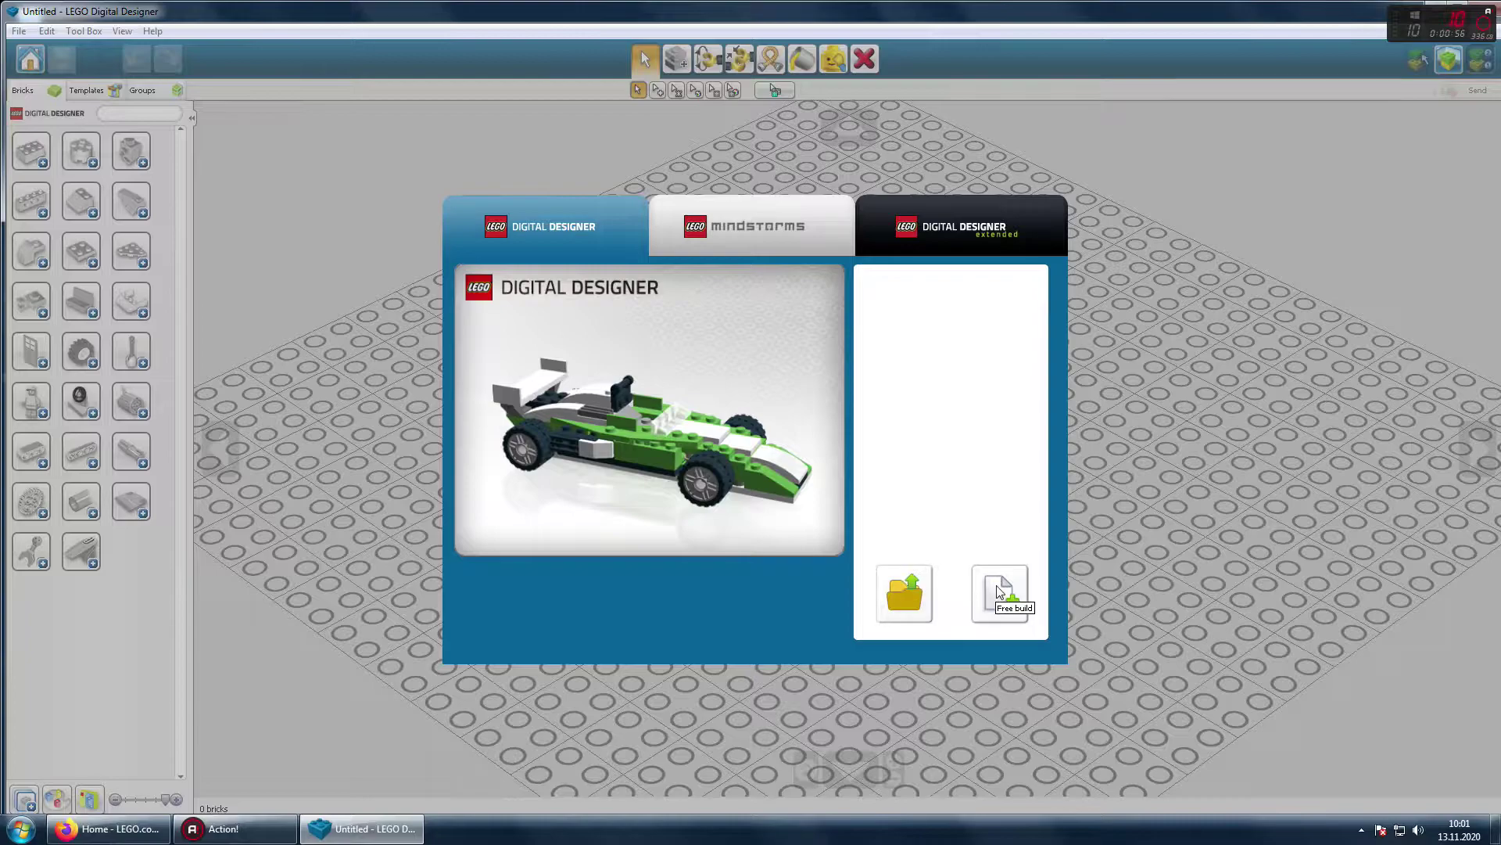
{"action": "left_click", "coordinate": [997, 591]}
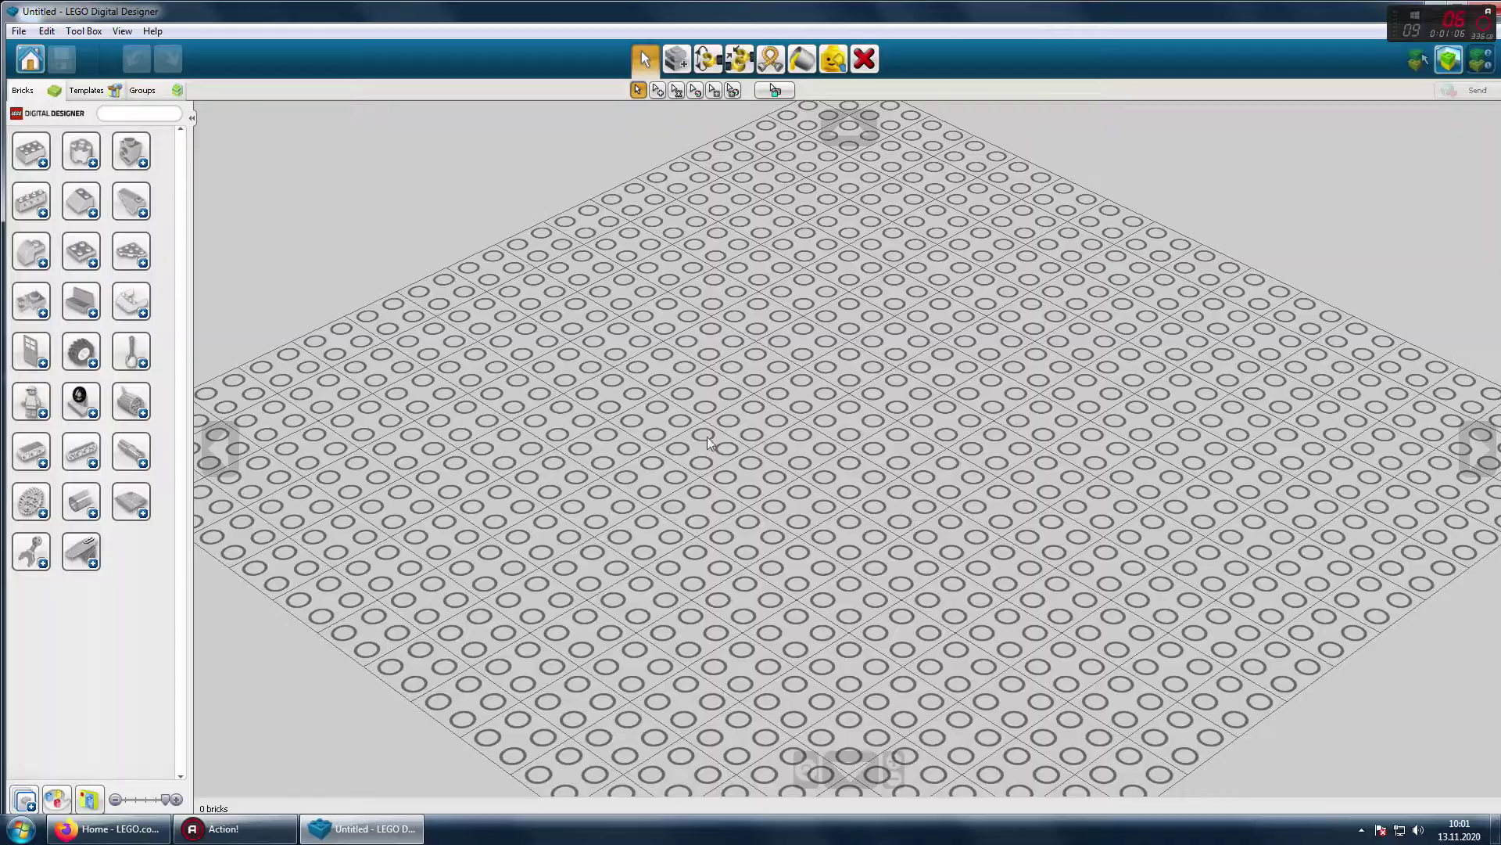
Step: Examine the empty building plate from different sides, heights and angles
{"action": "middle_click_drag", "start_coordinate": [717, 452], "coordinate": [708, 319]}
{"action": "right_click_drag", "start_coordinate": [709, 325], "coordinate": [691, 447]}
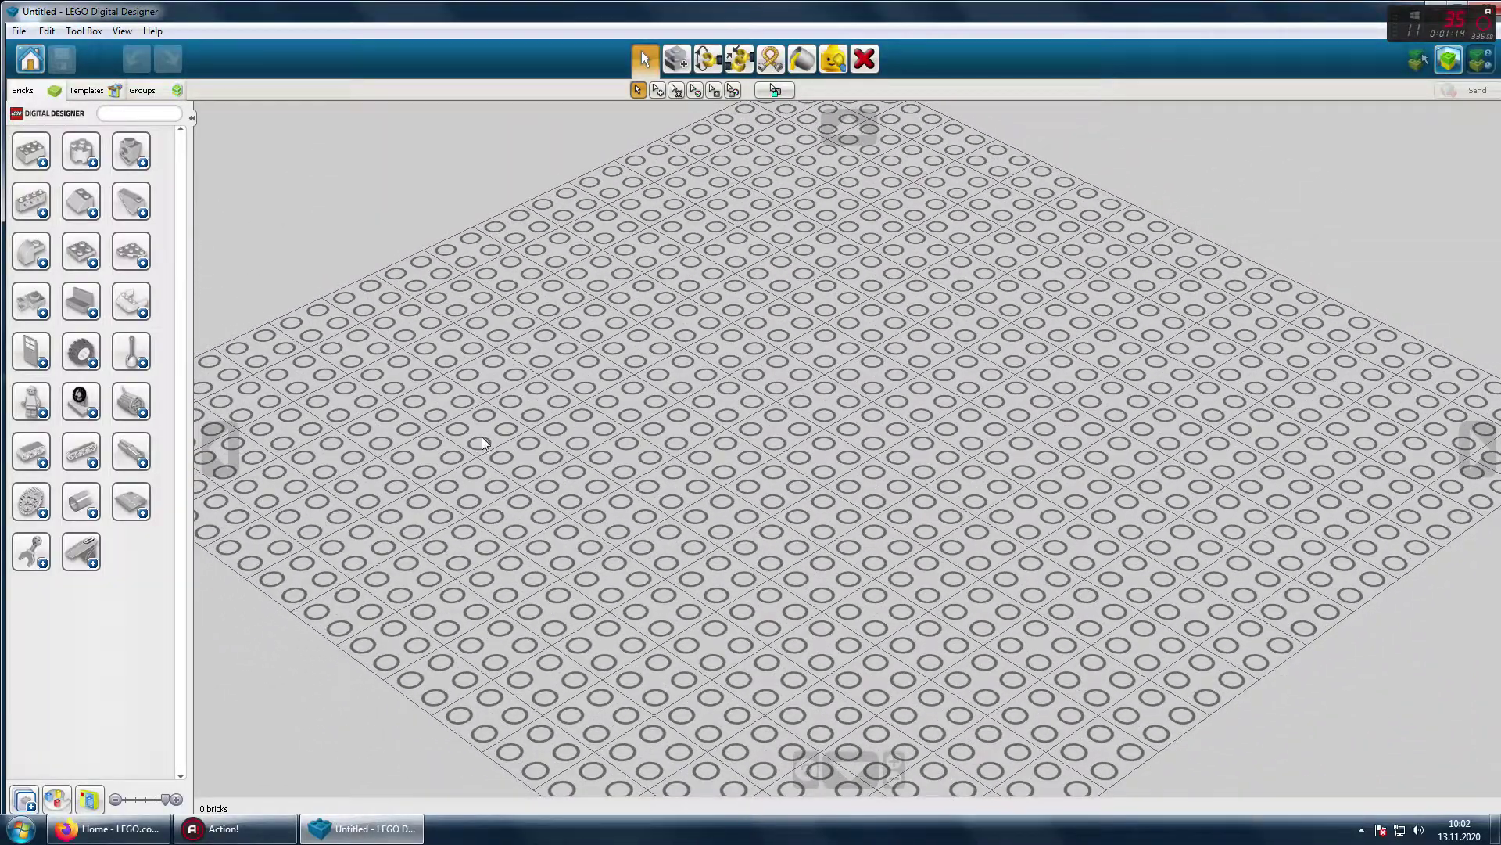
{"action": "right_click_drag", "start_coordinate": [483, 443], "coordinate": [671, 419]}
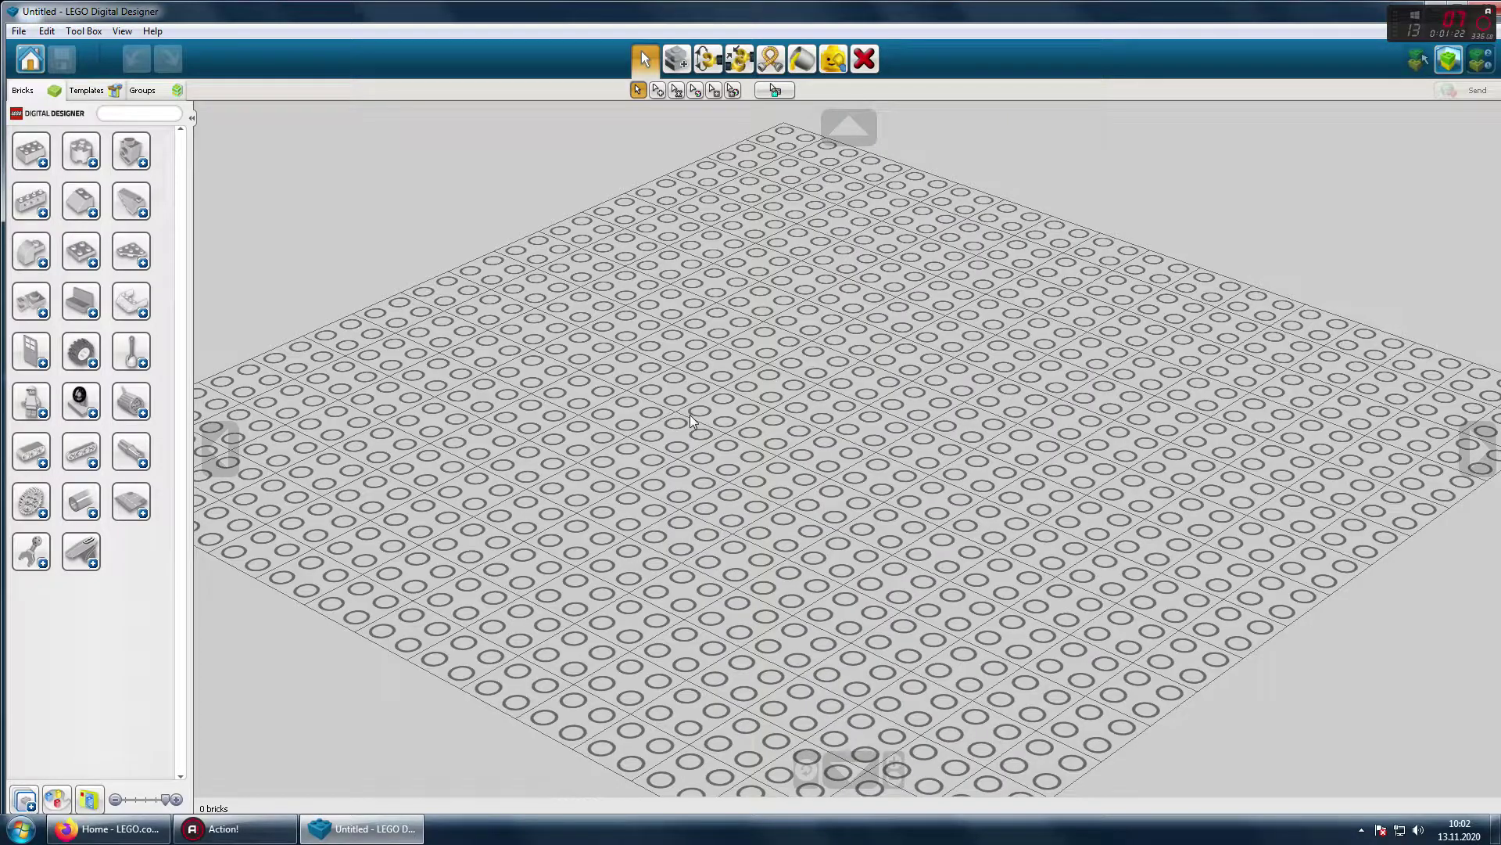
{"action": "key", "text": "Right"}
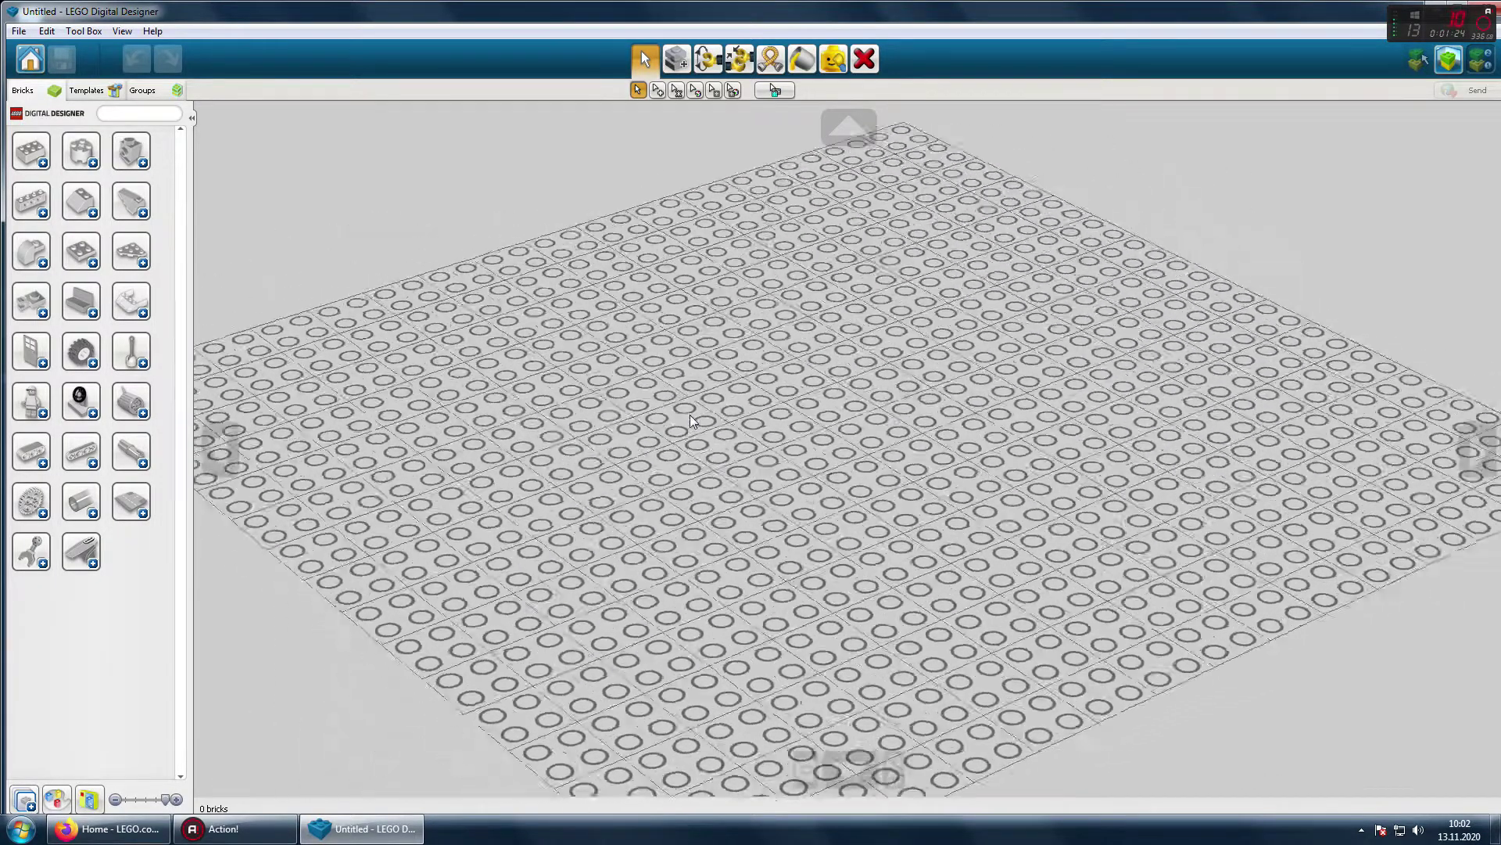
{"action": "key", "text": "Up"}
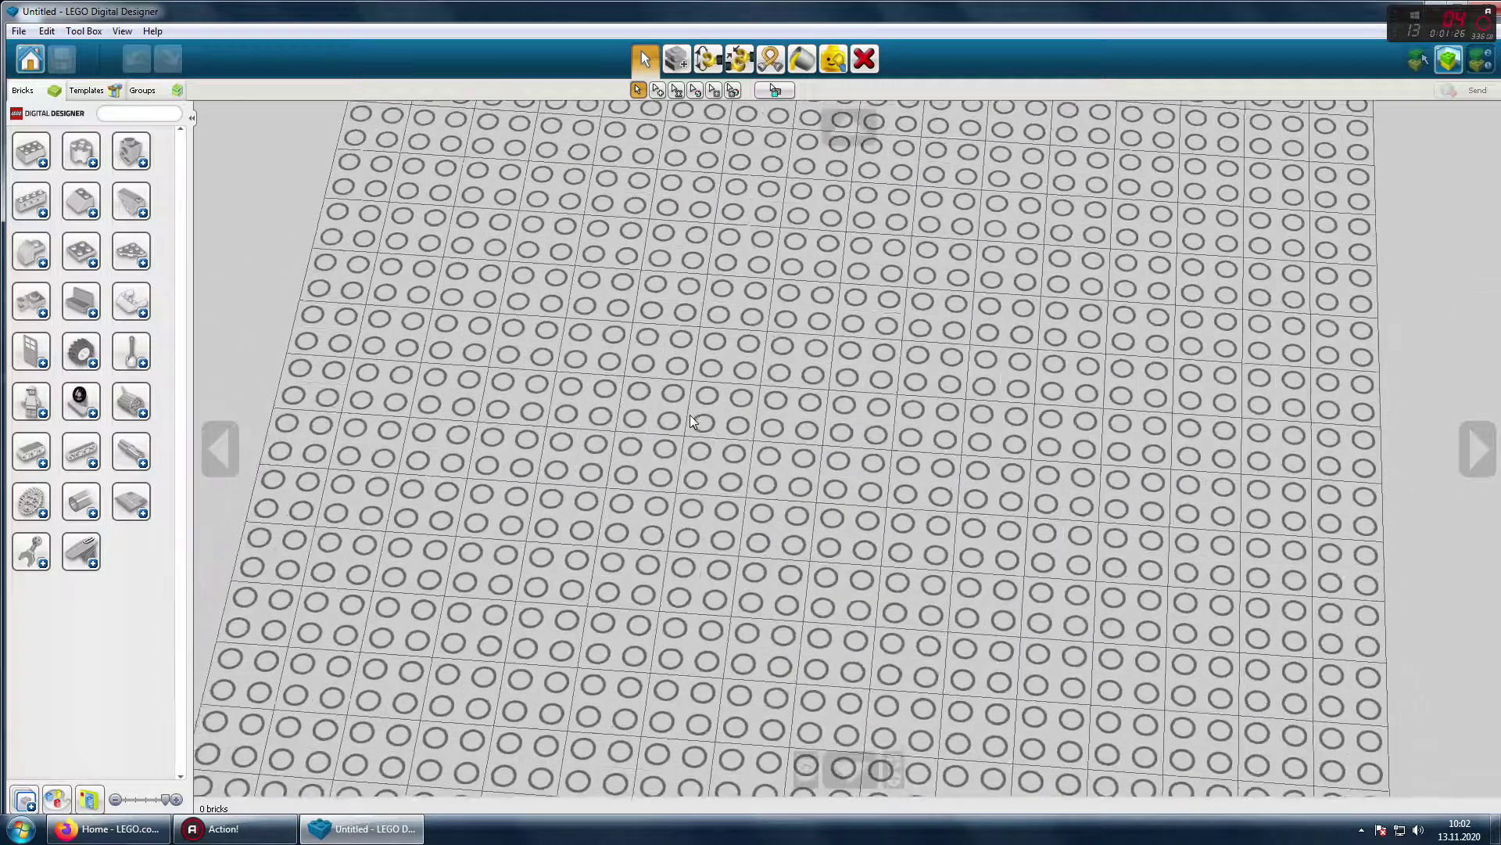
{"action": "key", "text": "Right"}
{"action": "key", "text": "Left"}
{"action": "key", "text": "Down"}
{"action": "key", "text": "Right"}
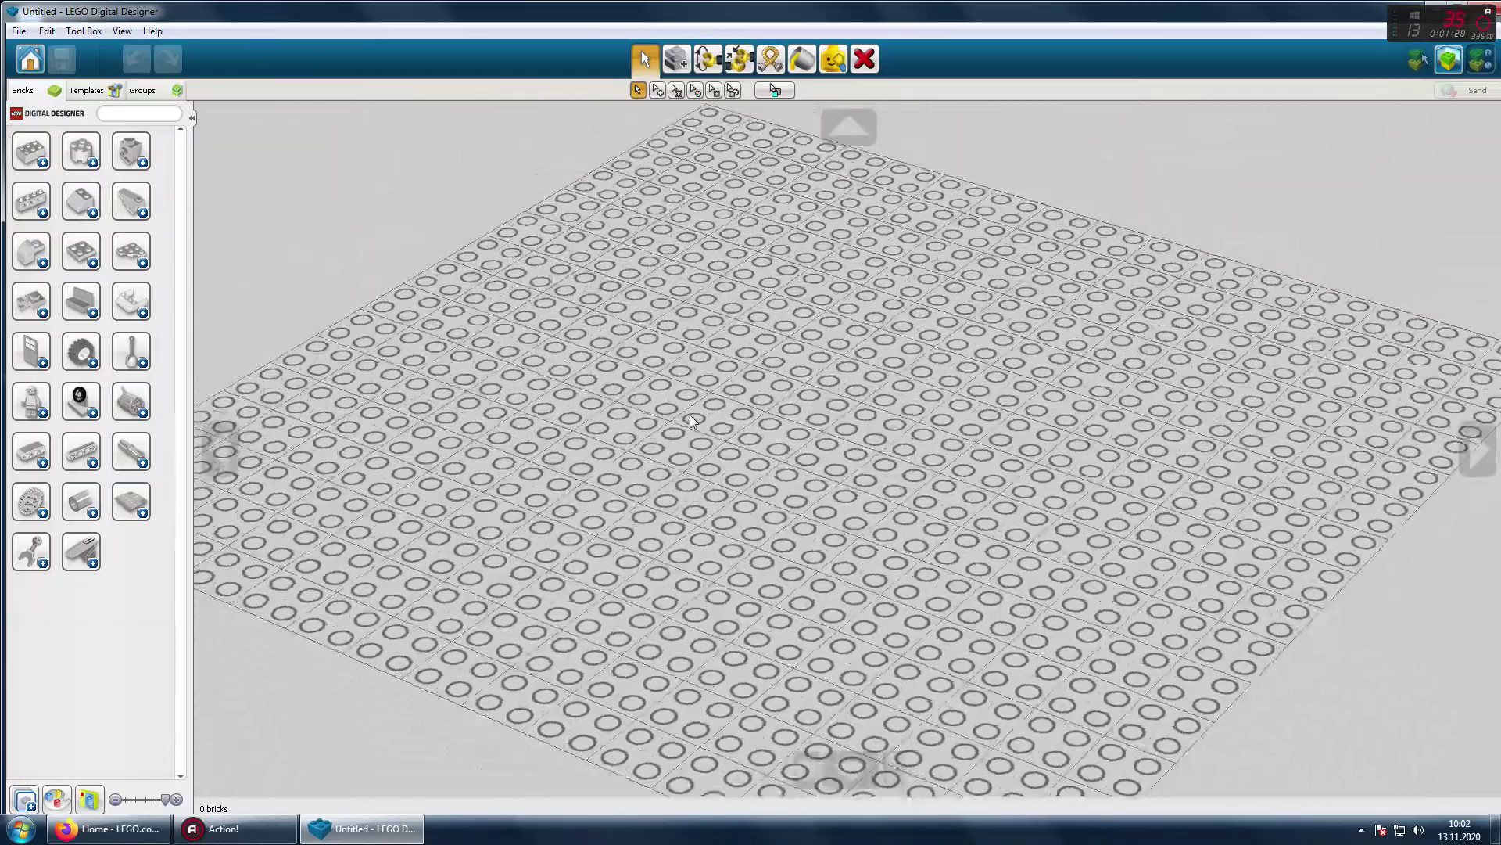
{"action": "key", "text": "Left"}
{"action": "key", "text": "Up"}
{"action": "key", "text": "Left"}
{"action": "key", "text": "Down"}
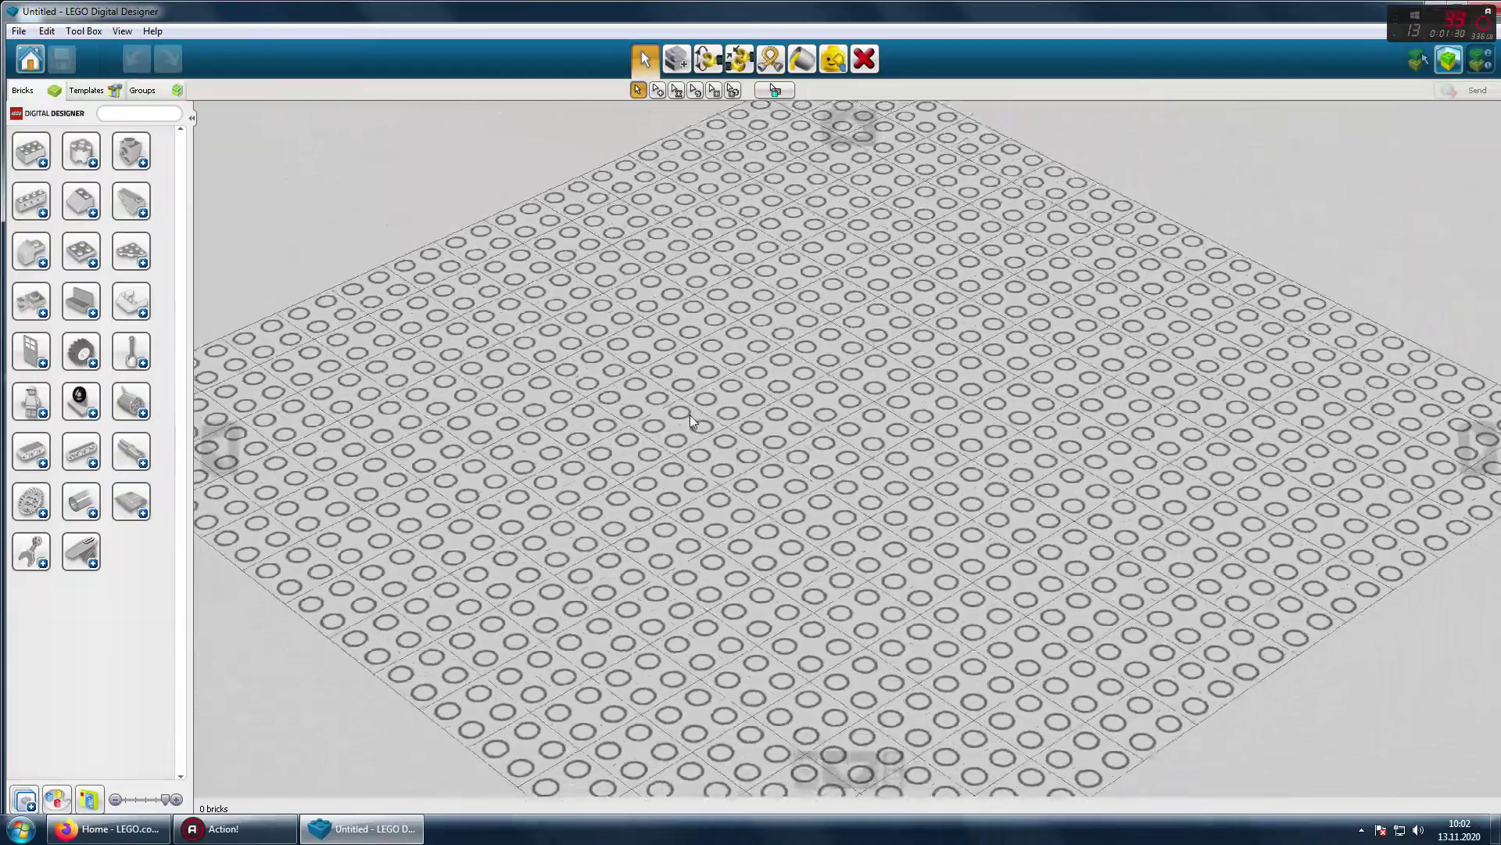
{"action": "key", "text": "Up"}
{"action": "key", "text": "Left"}
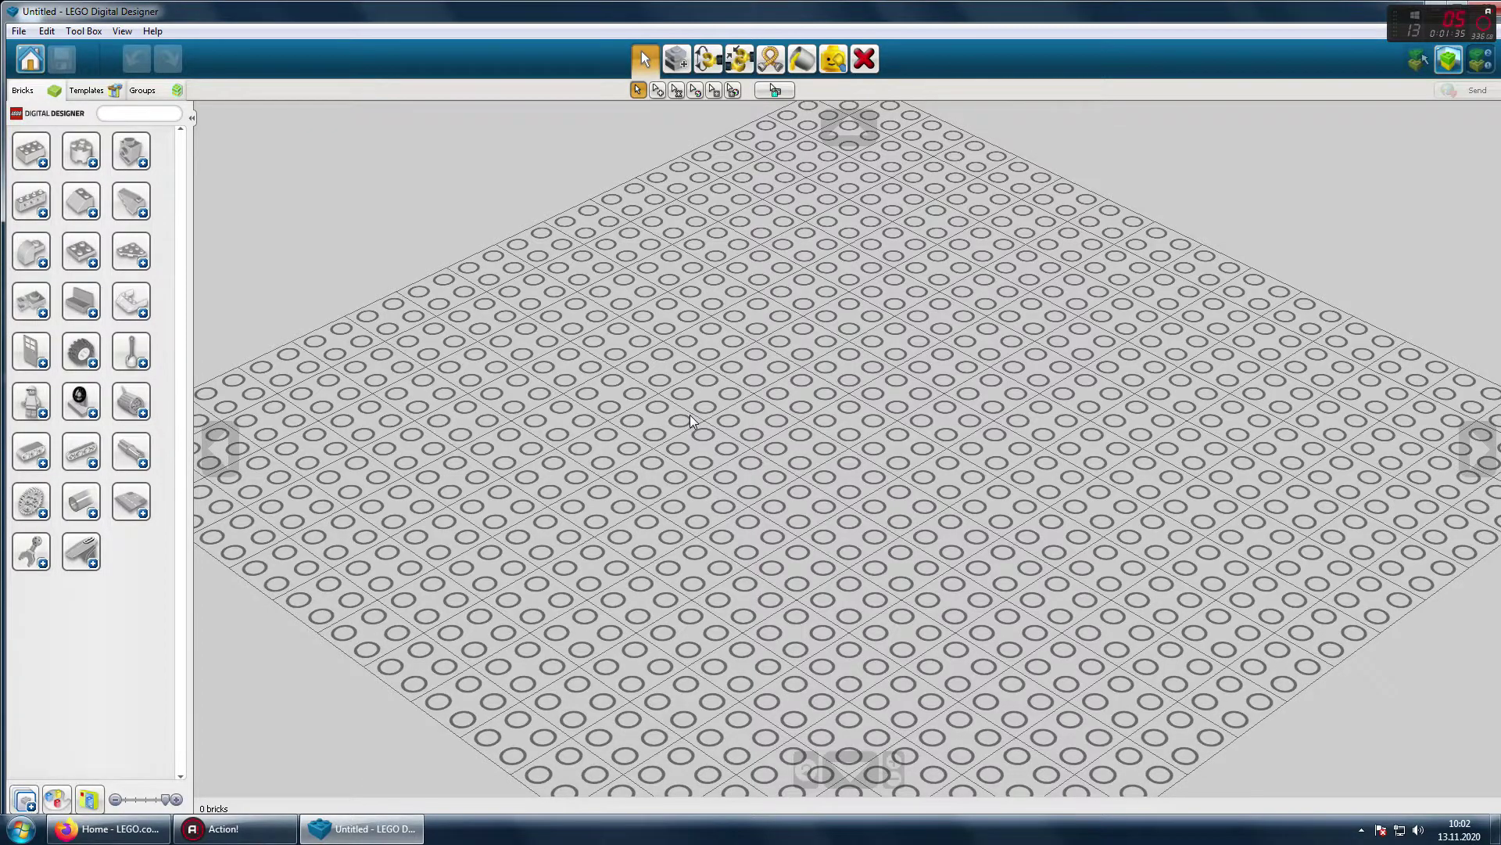
{"action": "right_click_drag", "start_coordinate": [691, 421], "coordinate": [756, 401]}
Step: Place a smiling yellow mini head from the minifigure parts on the building plate
{"action": "left_click", "coordinate": [43, 409]}
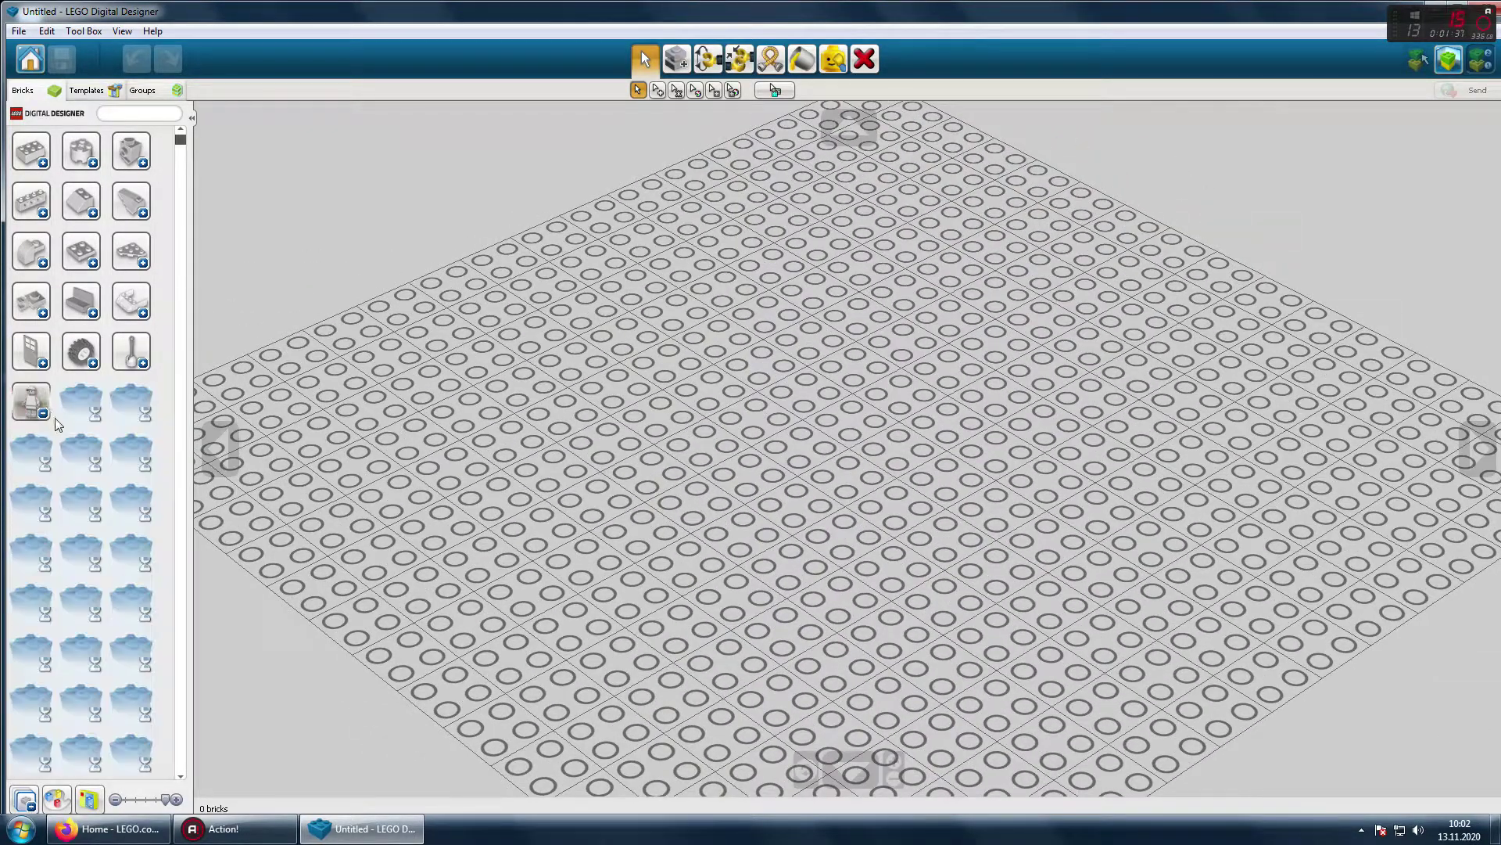
{"action": "scroll", "coordinate": [101, 606], "scroll_direction": "down", "scroll_amount": 5}
{"action": "scroll", "coordinate": [216, 215], "scroll_direction": "down", "scroll_amount": 1}
{"action": "left_click_drag", "start_coordinate": [190, 143], "coordinate": [178, 255]}
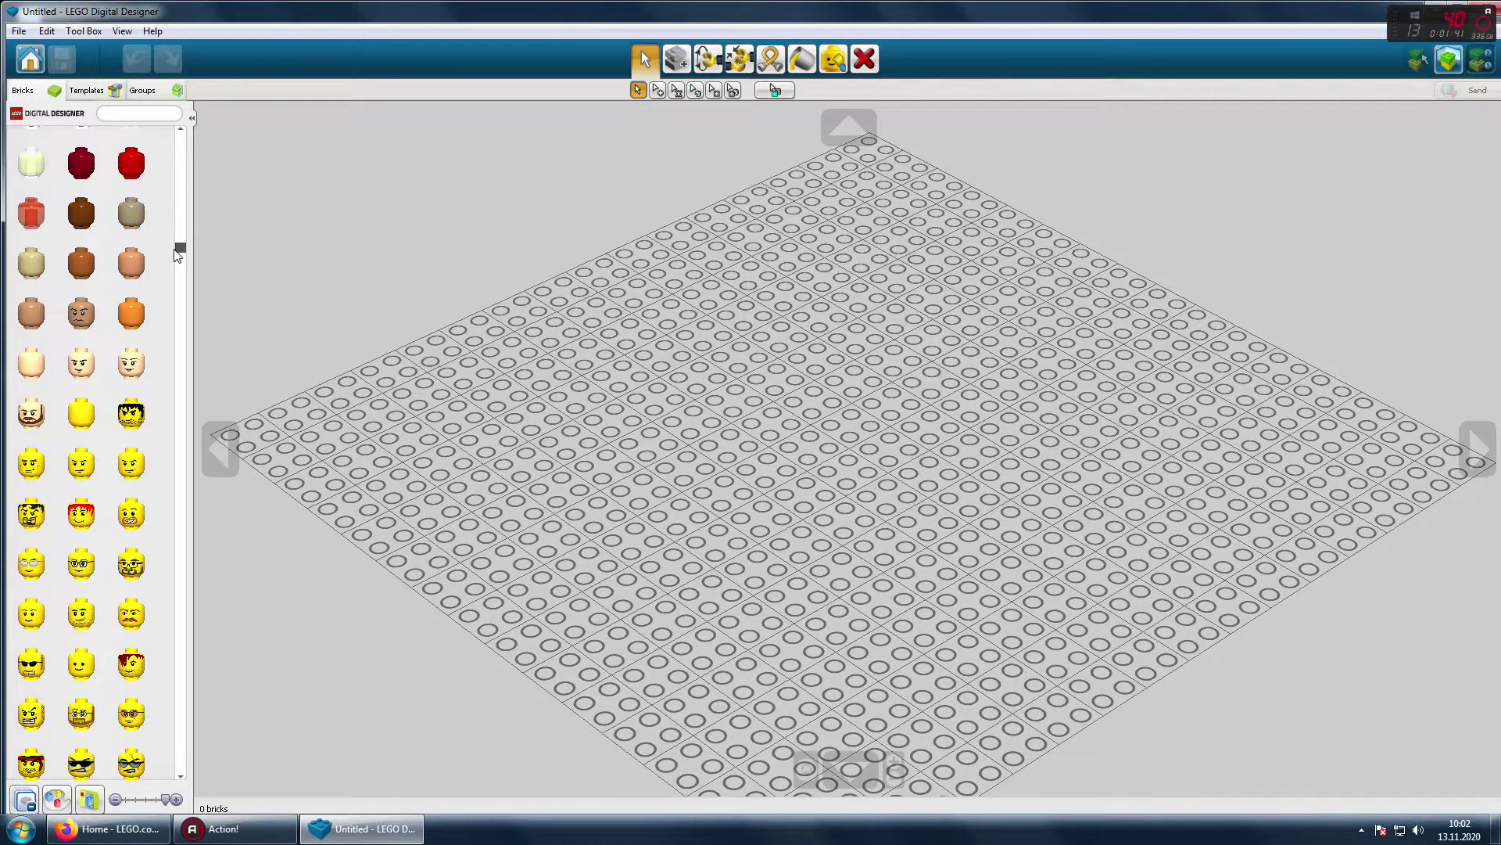
{"action": "left_click", "coordinate": [33, 465]}
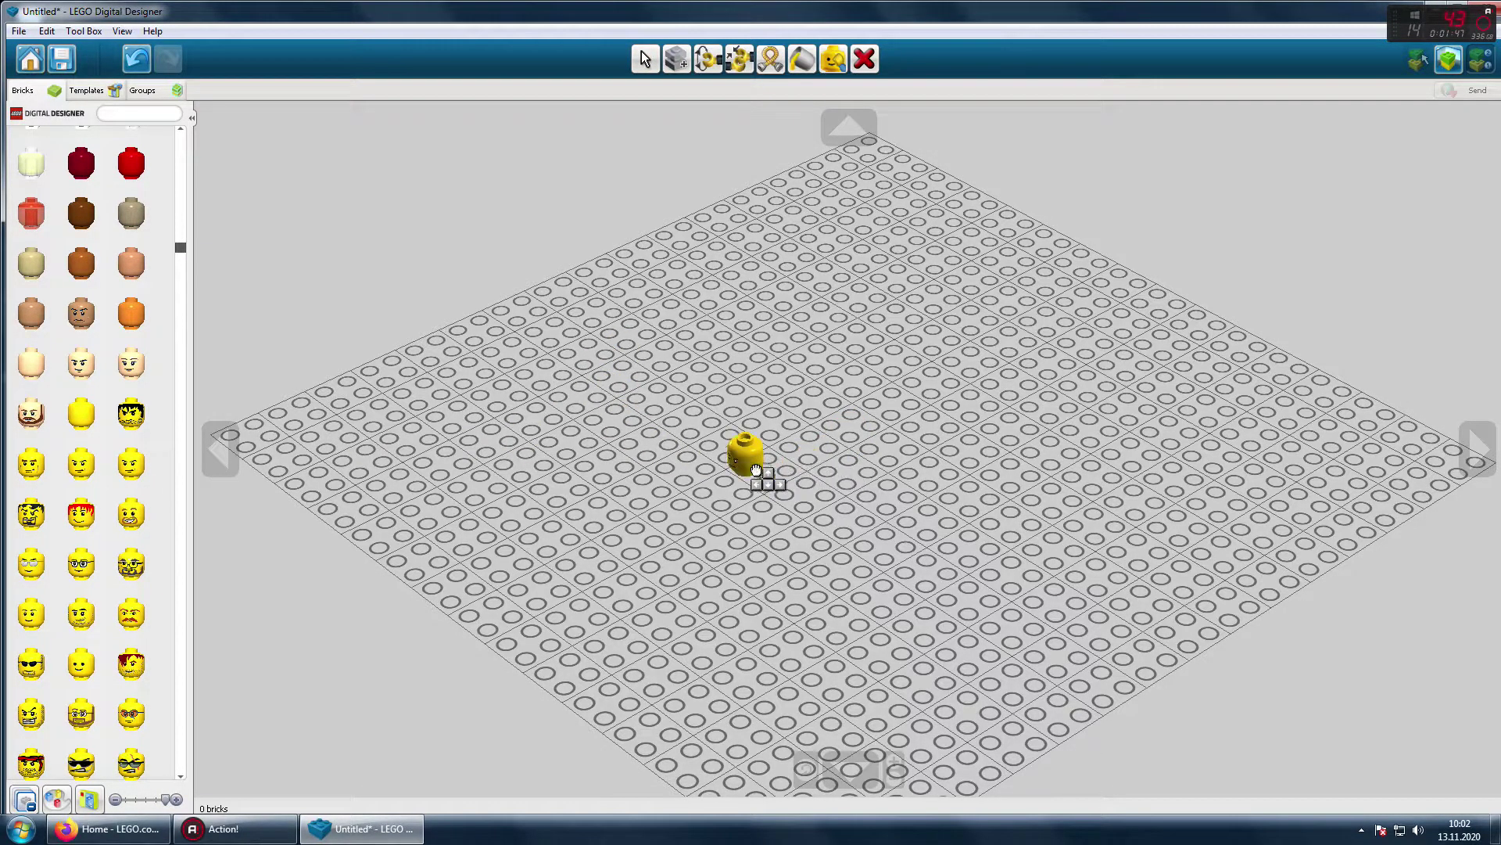
{"action": "scroll", "coordinate": [829, 487], "scroll_direction": "up", "scroll_amount": 3}
{"action": "scroll", "coordinate": [828, 487], "scroll_direction": "up", "scroll_amount": 3}
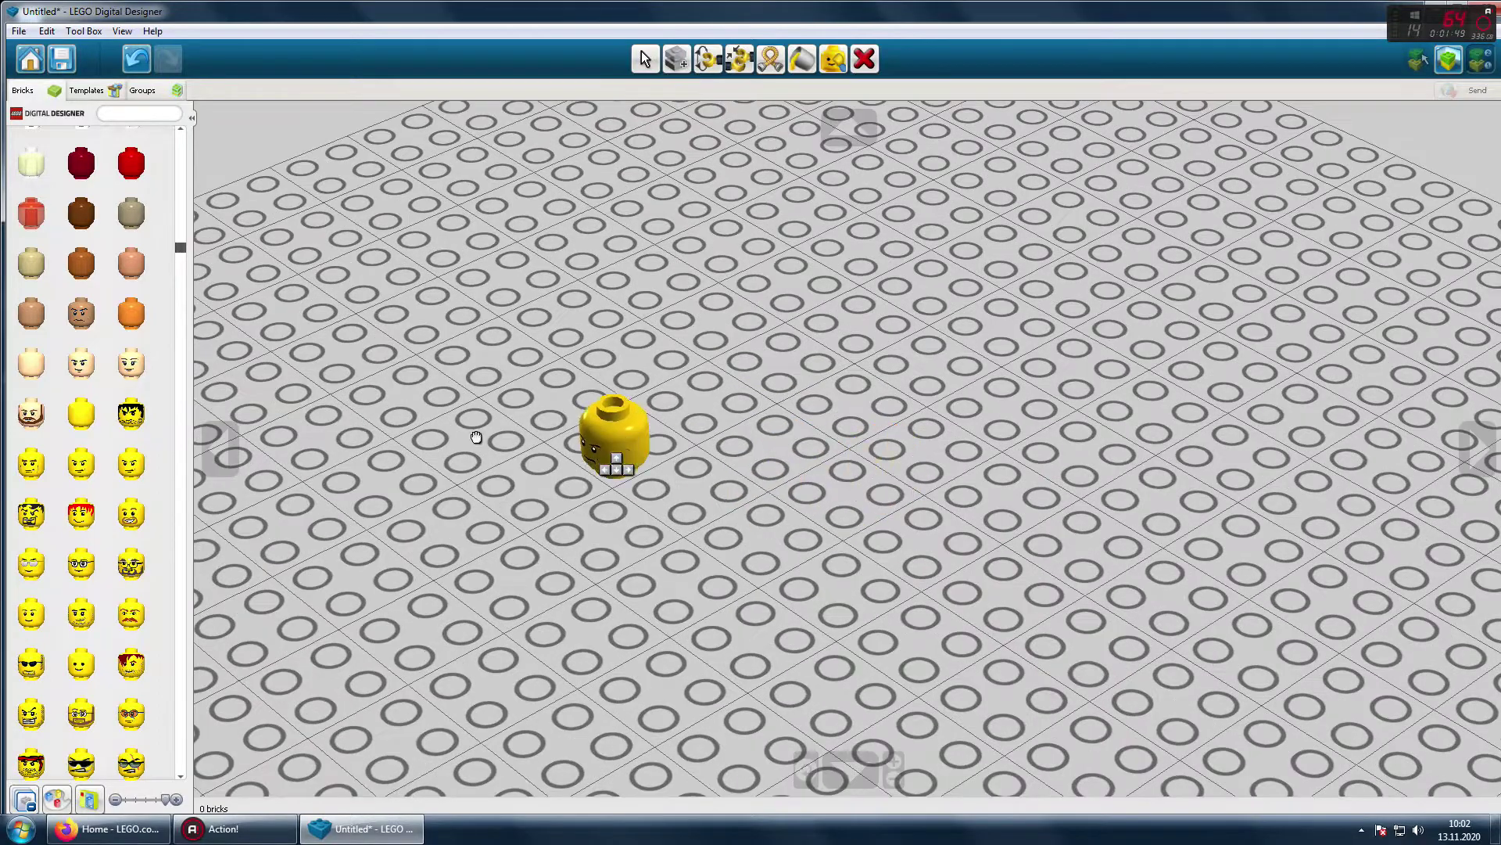
{"action": "left_click", "coordinate": [45, 464]}
{"action": "scroll", "coordinate": [844, 462], "scroll_direction": "down", "scroll_amount": 5}
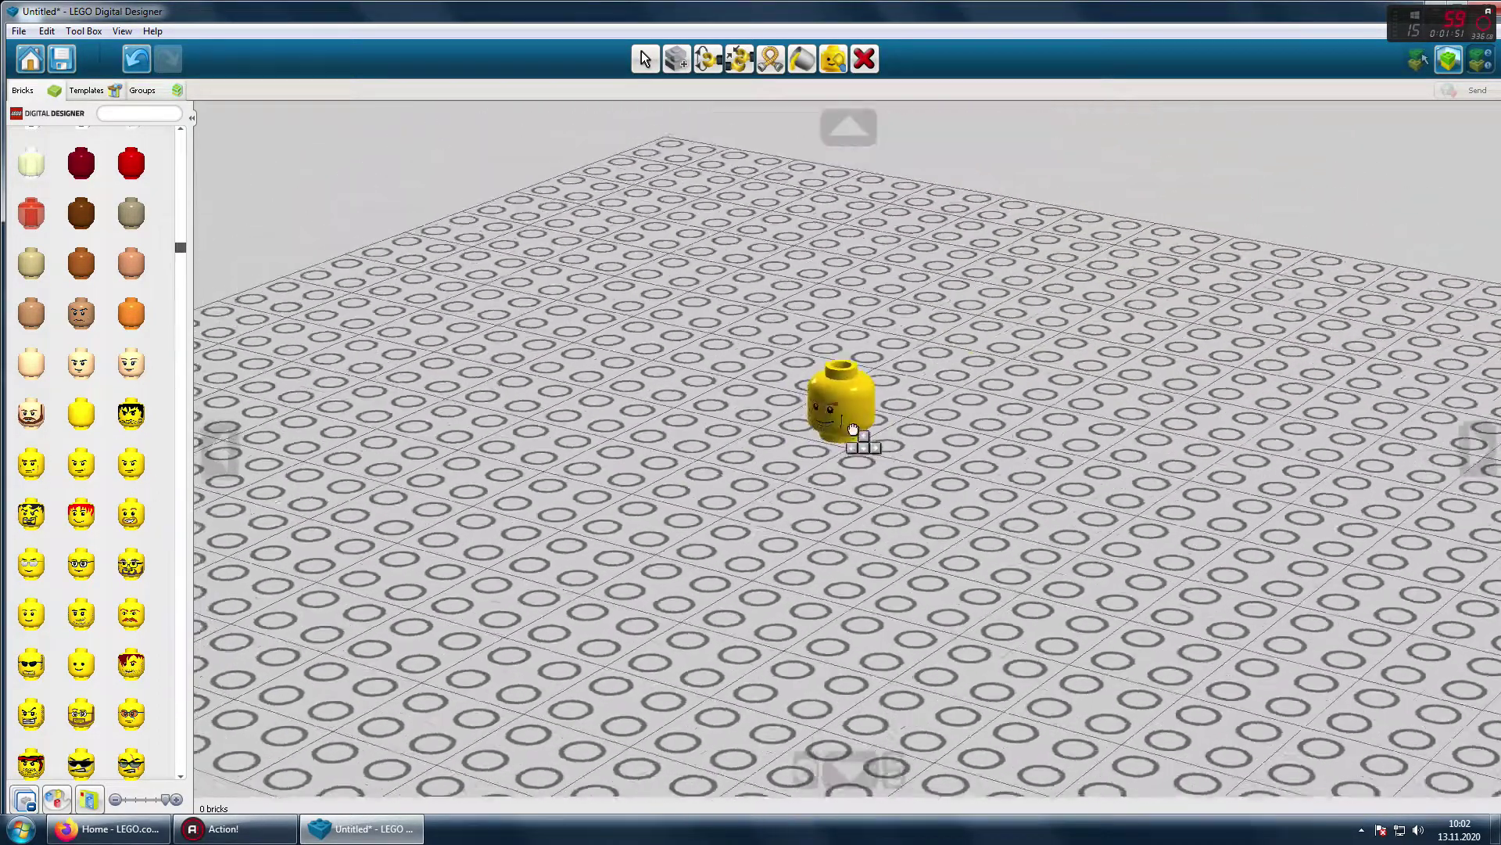
{"action": "left_click", "coordinate": [31, 623]}
{"action": "left_click", "coordinate": [830, 501]}
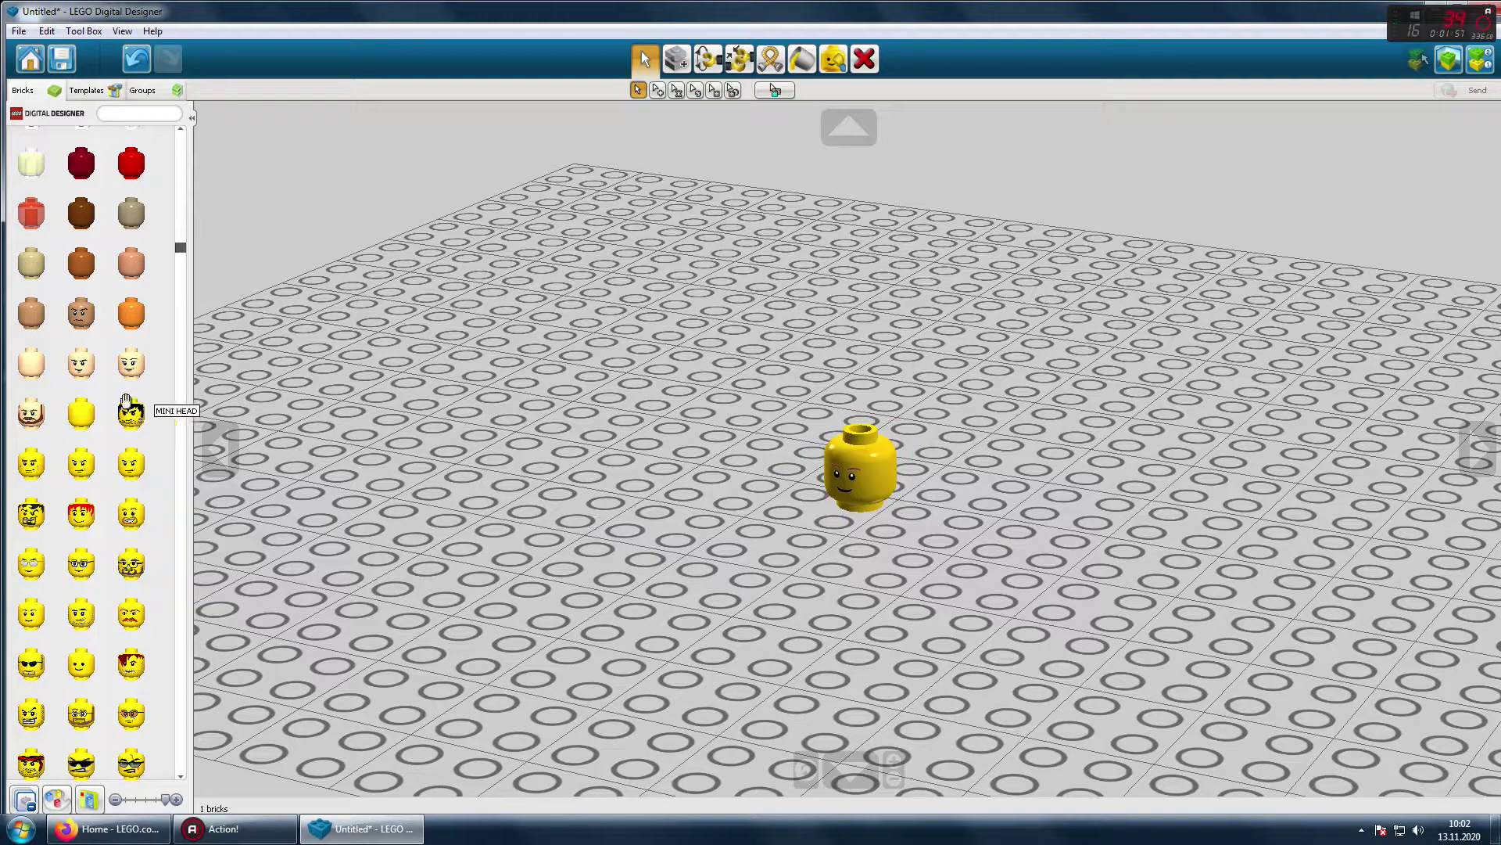
Step: Place an all-black minifigure lower part on the building plate beside the yellow head
{"action": "scroll", "coordinate": [125, 485], "scroll_direction": "down", "scroll_amount": 5}
{"action": "left_click_drag", "start_coordinate": [185, 264], "coordinate": [128, 544]}
{"action": "scroll", "coordinate": [128, 543], "scroll_direction": "up", "scroll_amount": 1}
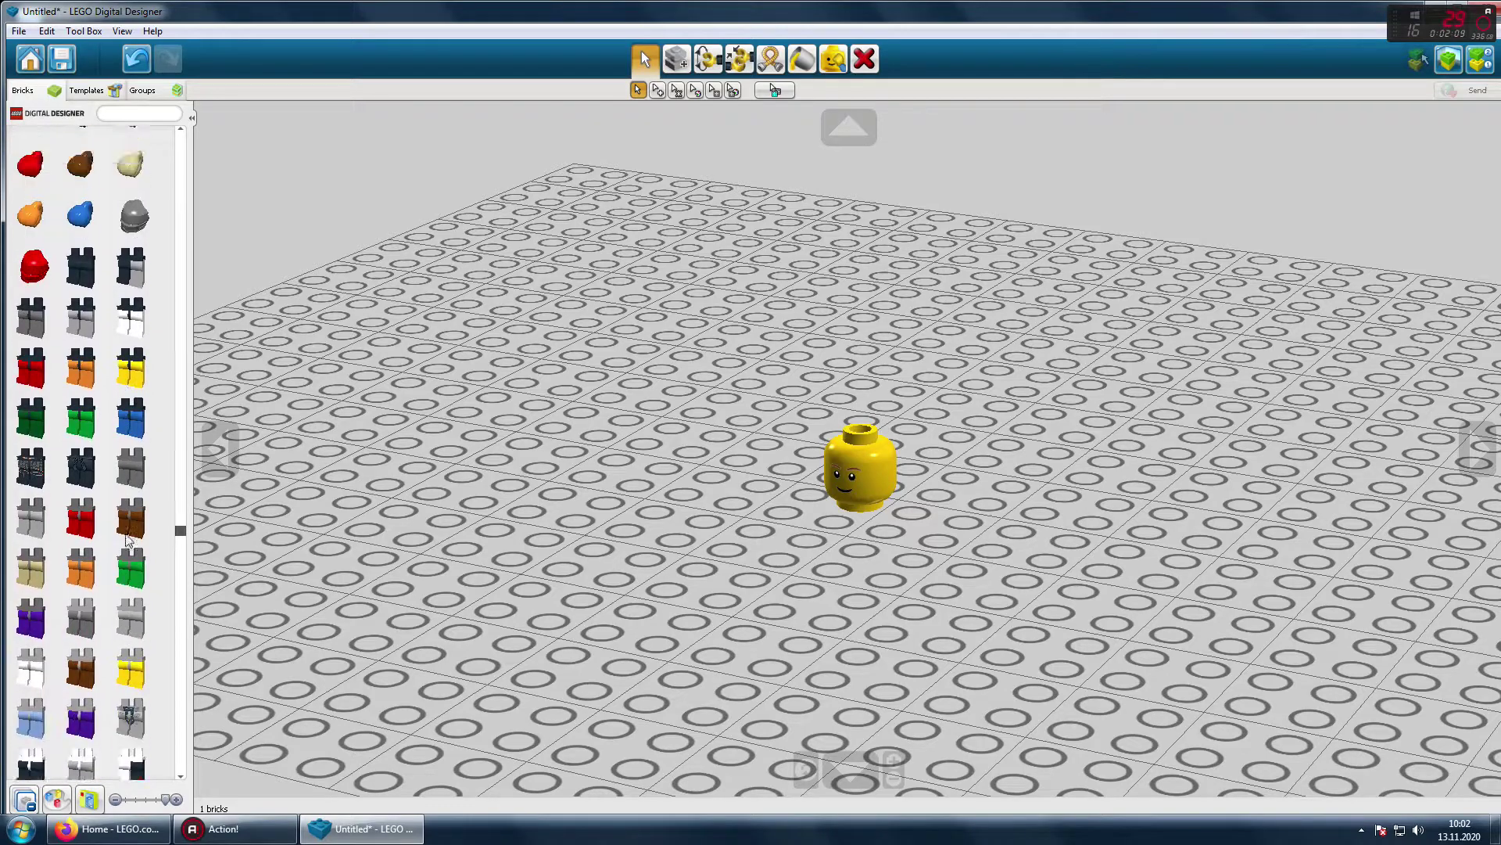
{"action": "left_click", "coordinate": [81, 304]}
{"action": "left_click", "coordinate": [649, 457]}
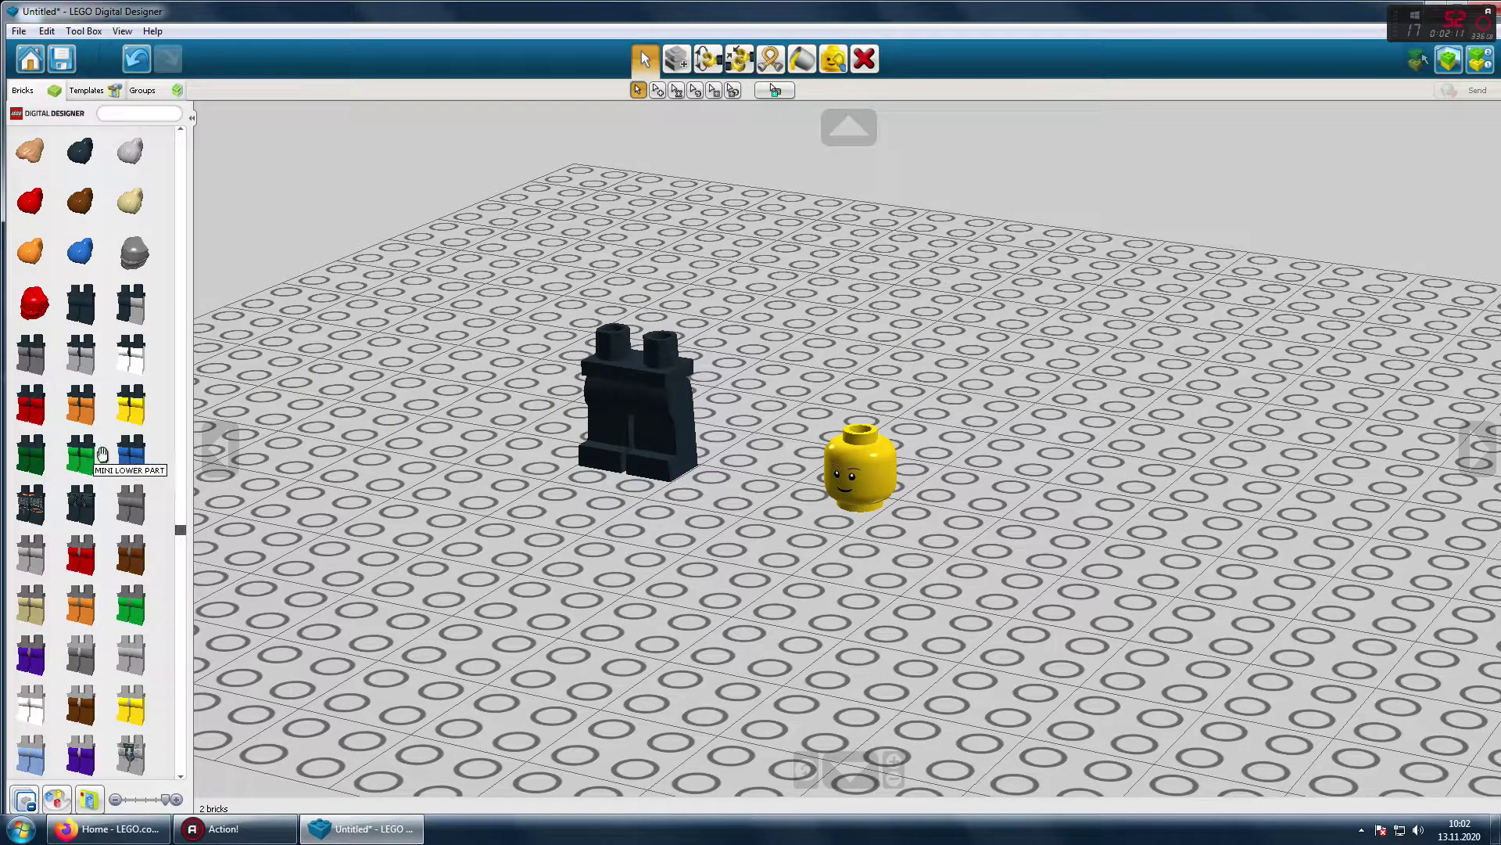
Step: Attach a plain black torso to the black legs and put the yellow head on its neck
{"action": "left_click_drag", "start_coordinate": [177, 535], "coordinate": [174, 573]}
{"action": "left_click", "coordinate": [81, 302]}
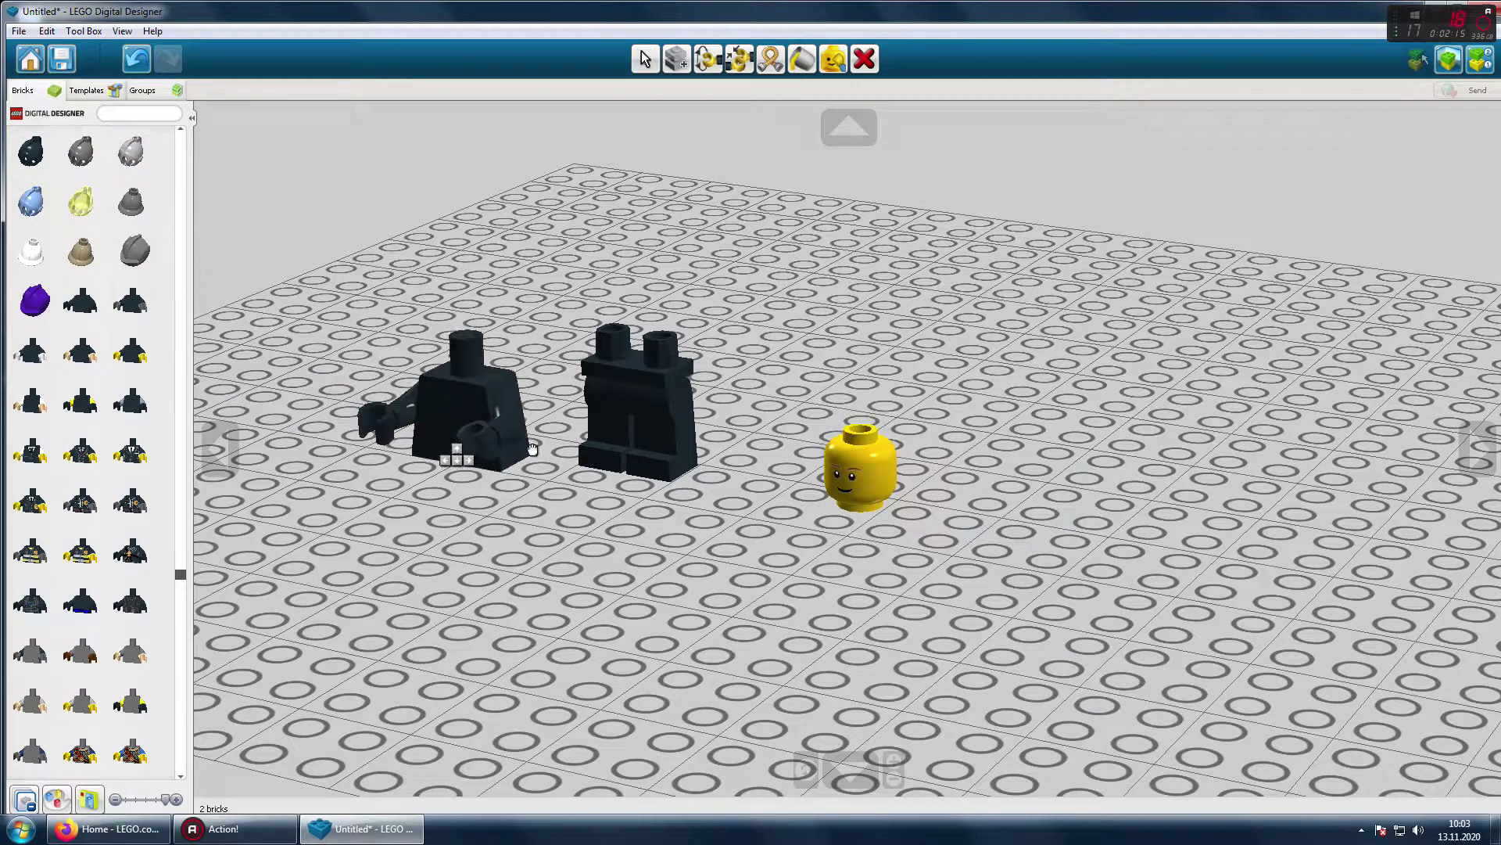
{"action": "left_click", "coordinate": [651, 372]}
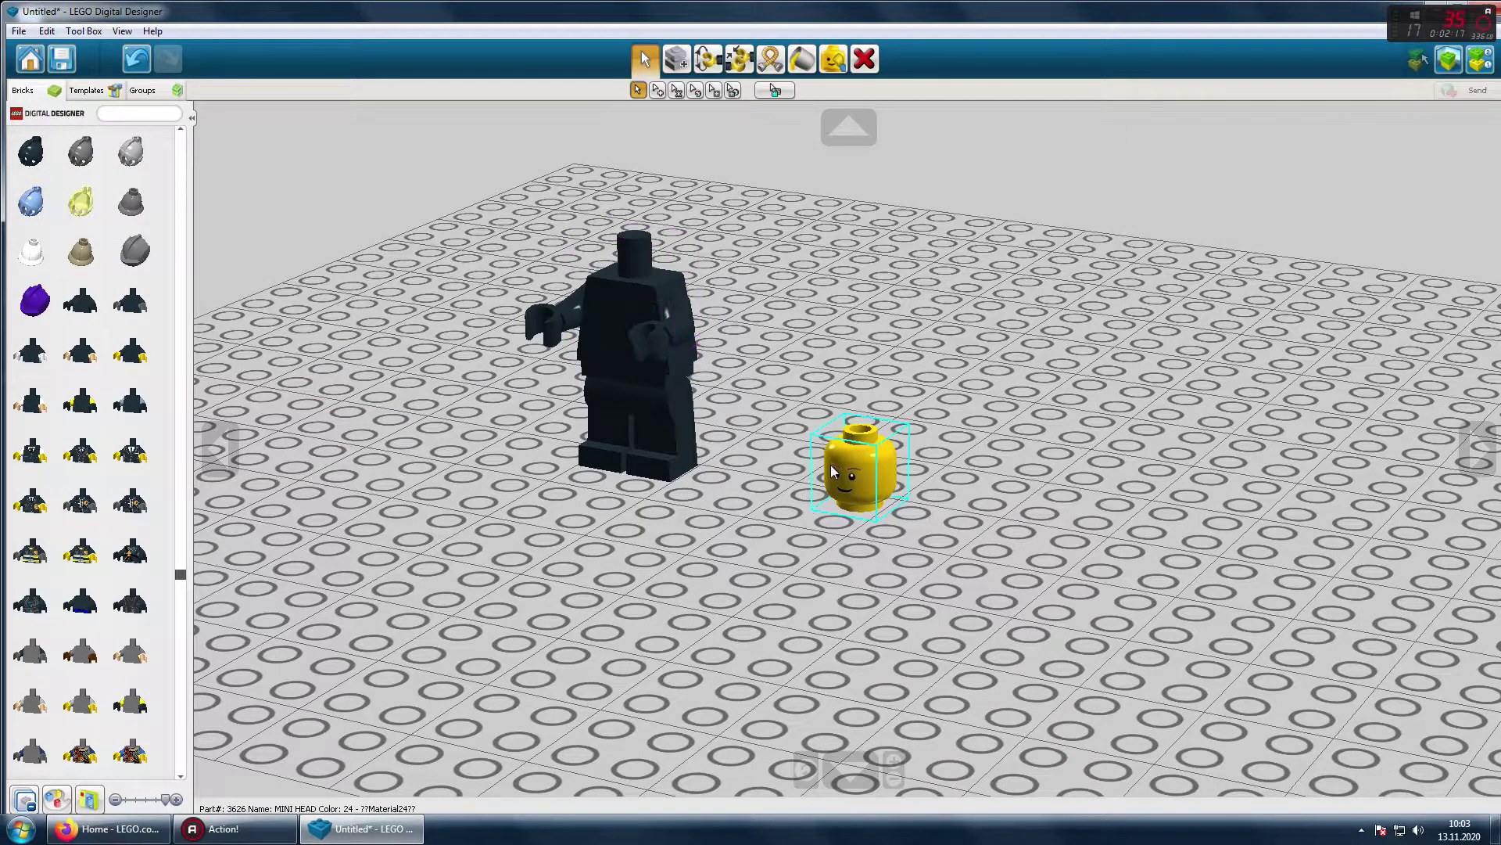
{"action": "left_click_drag", "start_coordinate": [834, 470], "coordinate": [608, 266]}
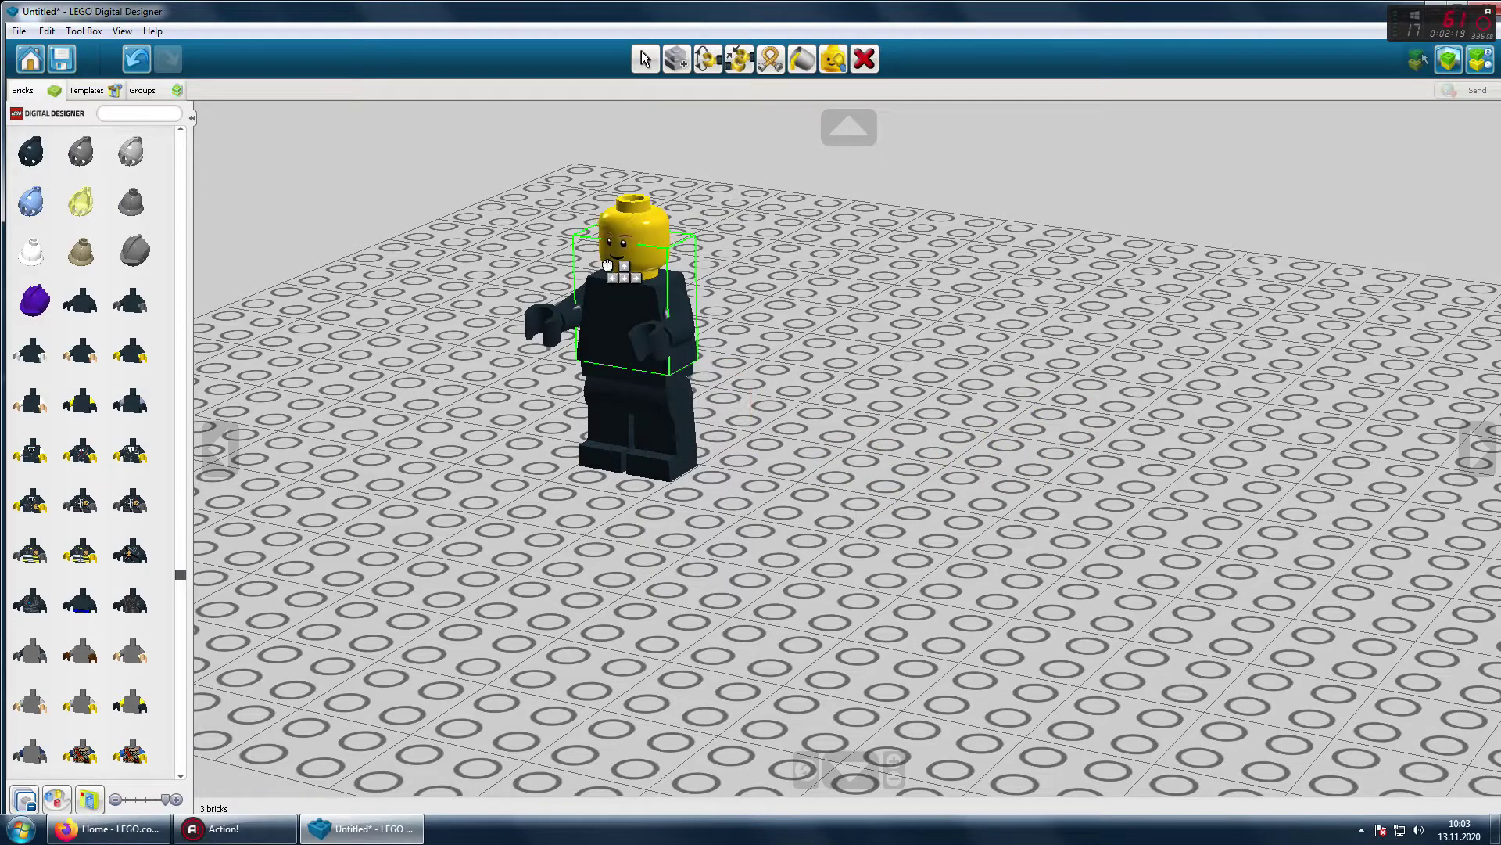
{"action": "left_click", "coordinate": [612, 272]}
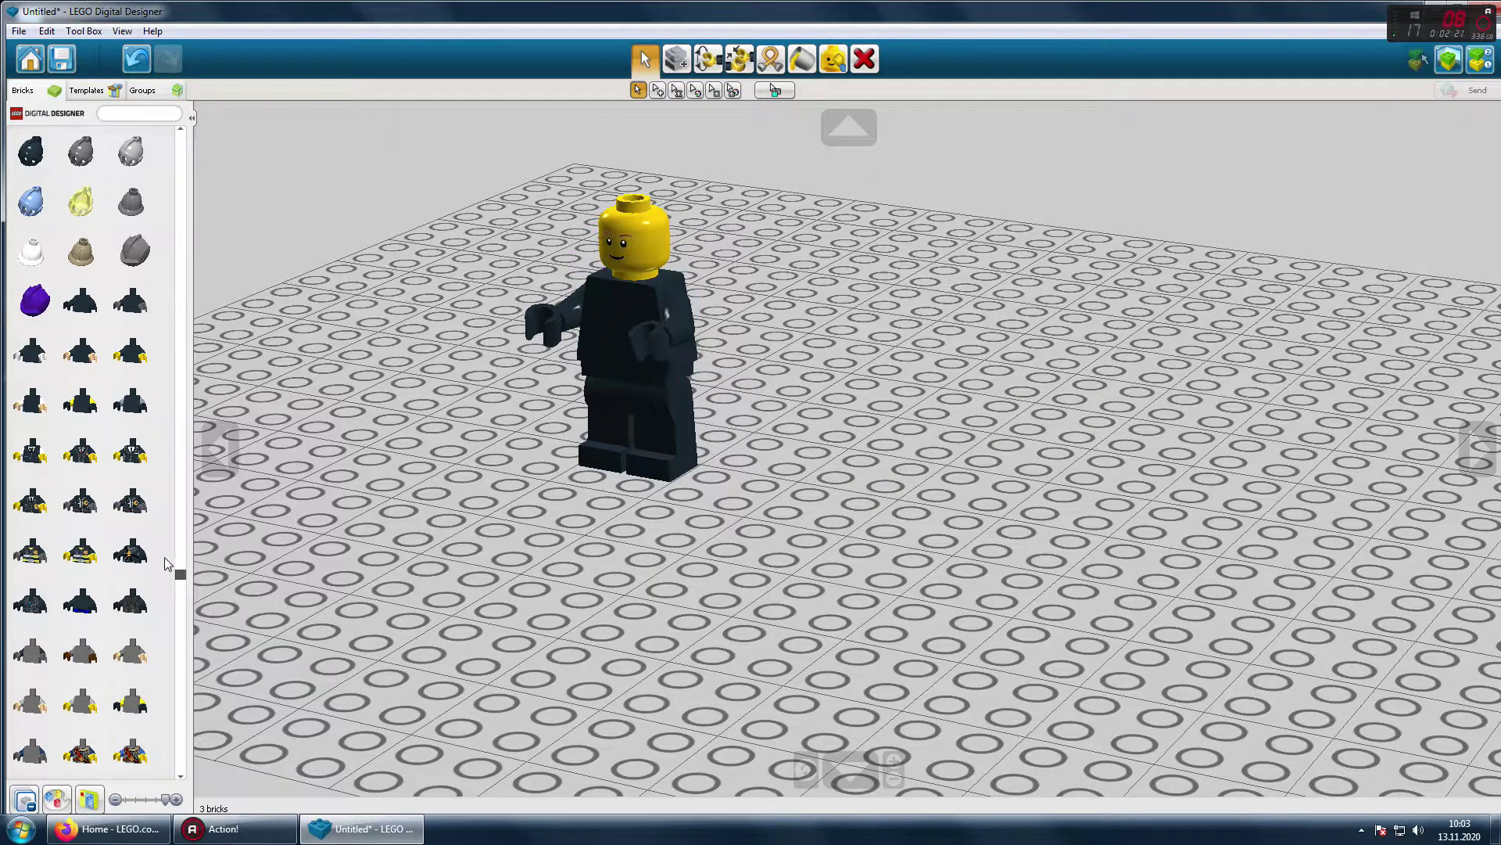
{"action": "scroll", "coordinate": [95, 380], "scroll_direction": "up", "scroll_amount": 3}
{"action": "left_click", "coordinate": [35, 456]}
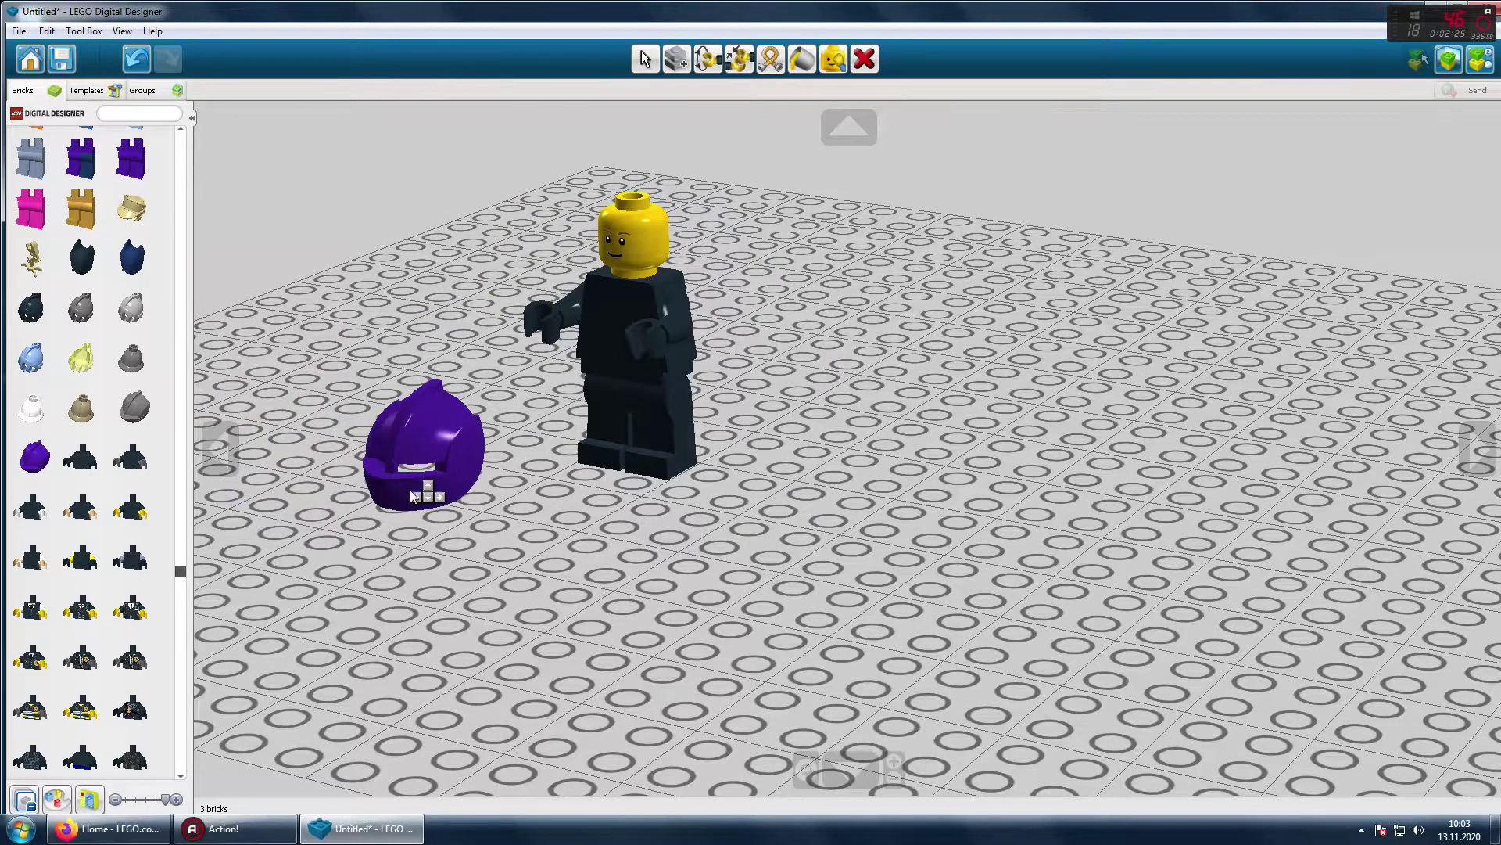
{"action": "left_click", "coordinate": [418, 480]}
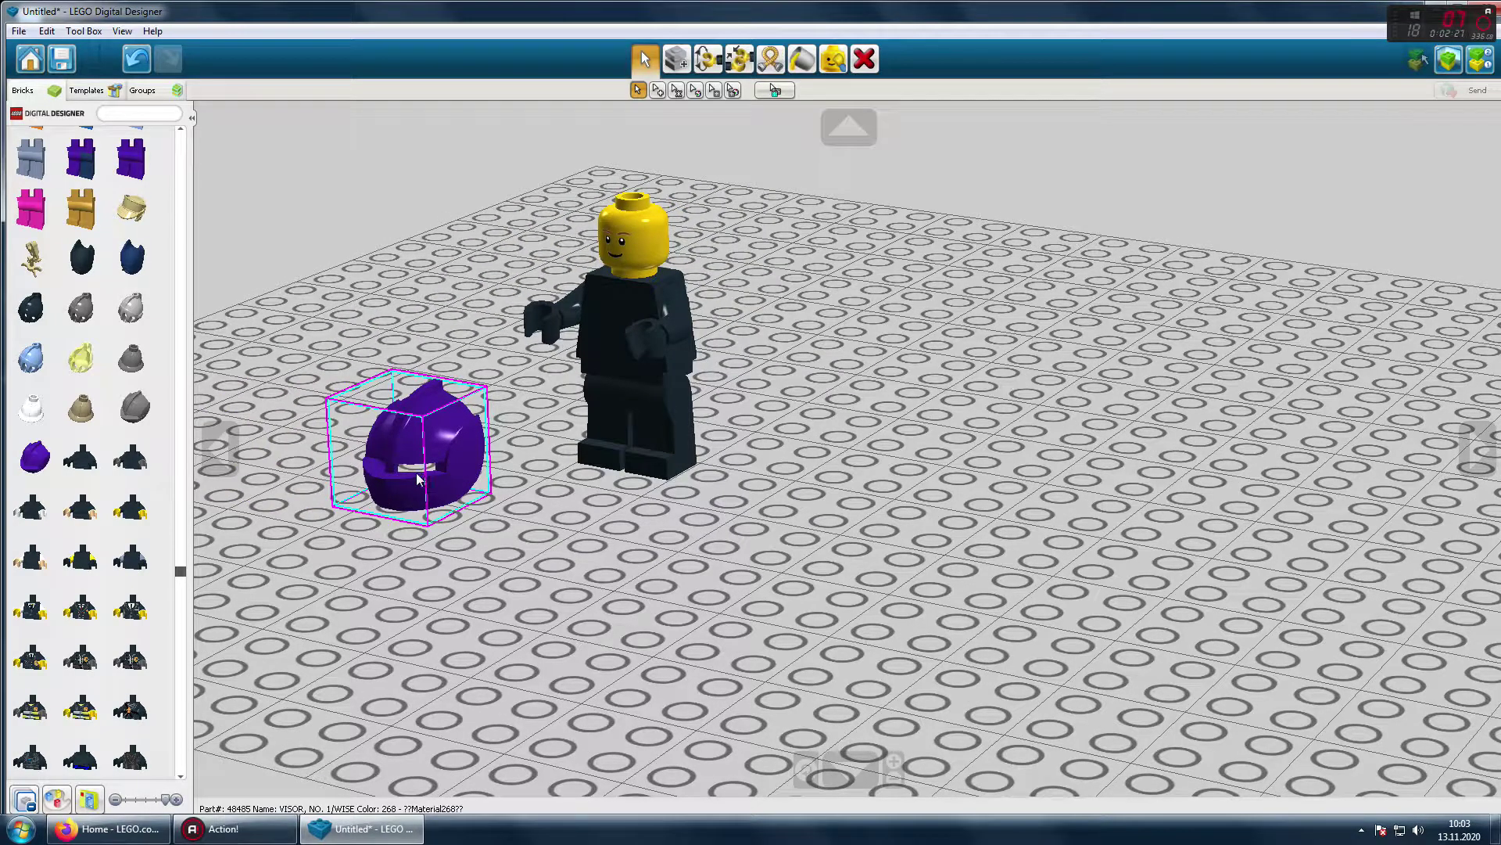
{"action": "left_click_drag", "start_coordinate": [418, 480], "coordinate": [117, 396]}
Step: Put the black chain-mail mini helmet from the parts library on the minifigure's yellow head
{"action": "scroll", "coordinate": [110, 426], "scroll_direction": "up", "scroll_amount": 5}
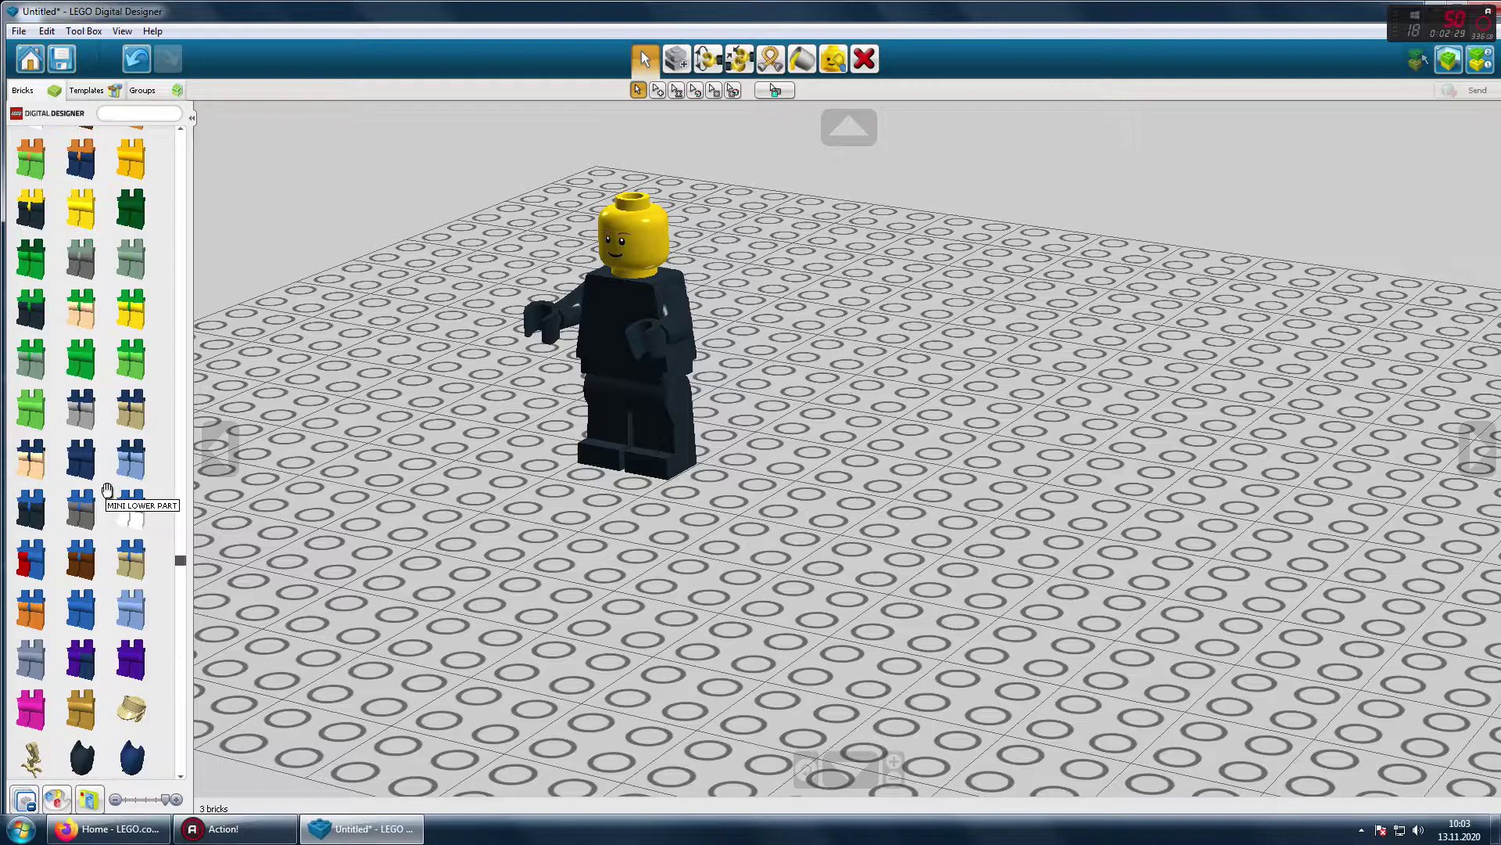
{"action": "scroll", "coordinate": [110, 492], "scroll_direction": "up", "scroll_amount": 5}
{"action": "left_click_drag", "start_coordinate": [180, 553], "coordinate": [180, 529]}
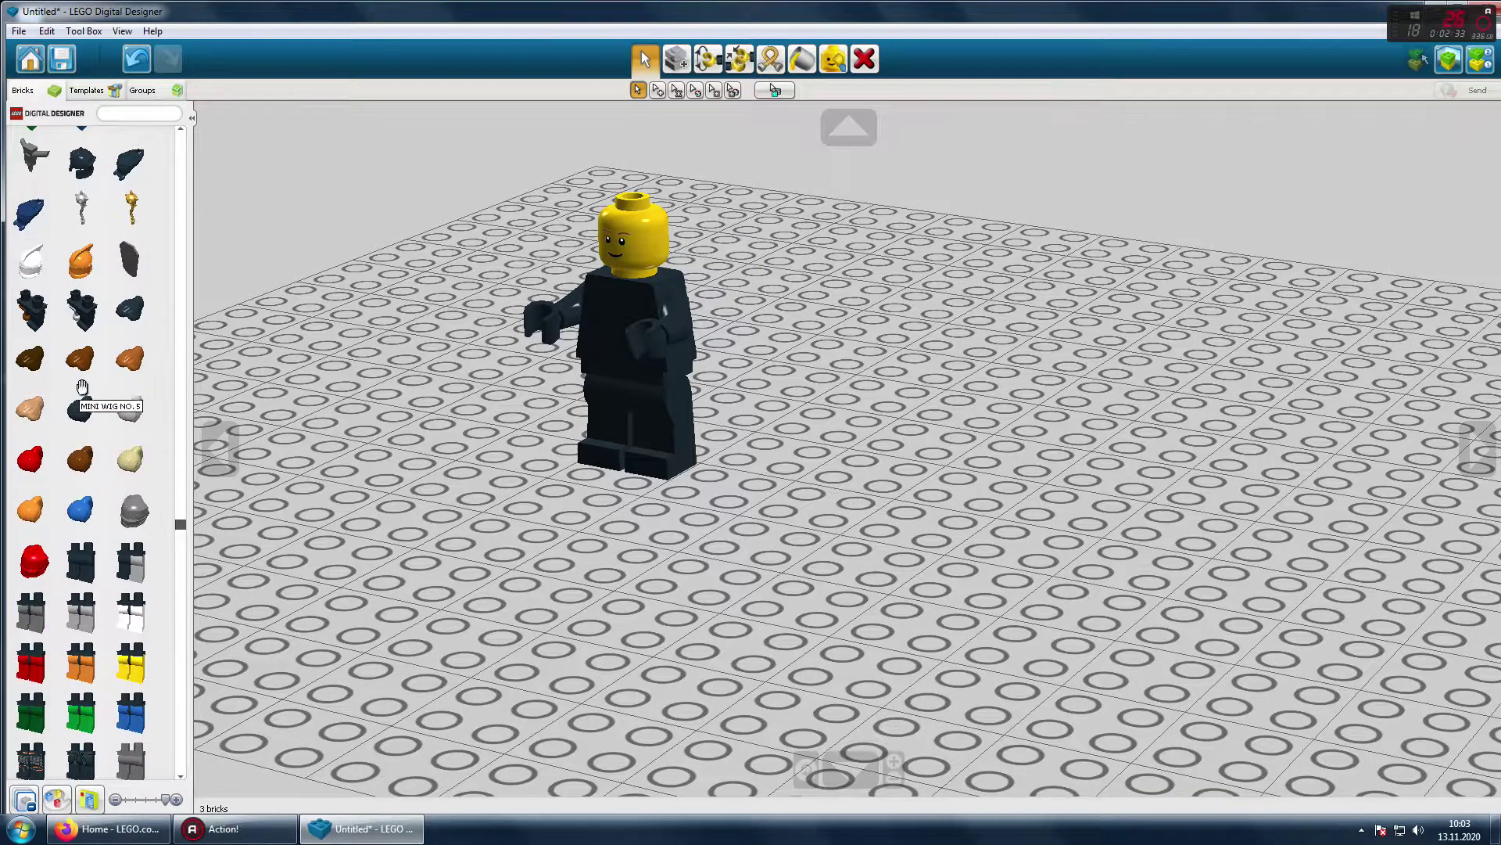
{"action": "scroll", "coordinate": [82, 387], "scroll_direction": "up", "scroll_amount": 3}
{"action": "scroll", "coordinate": [129, 469], "scroll_direction": "up", "scroll_amount": 7}
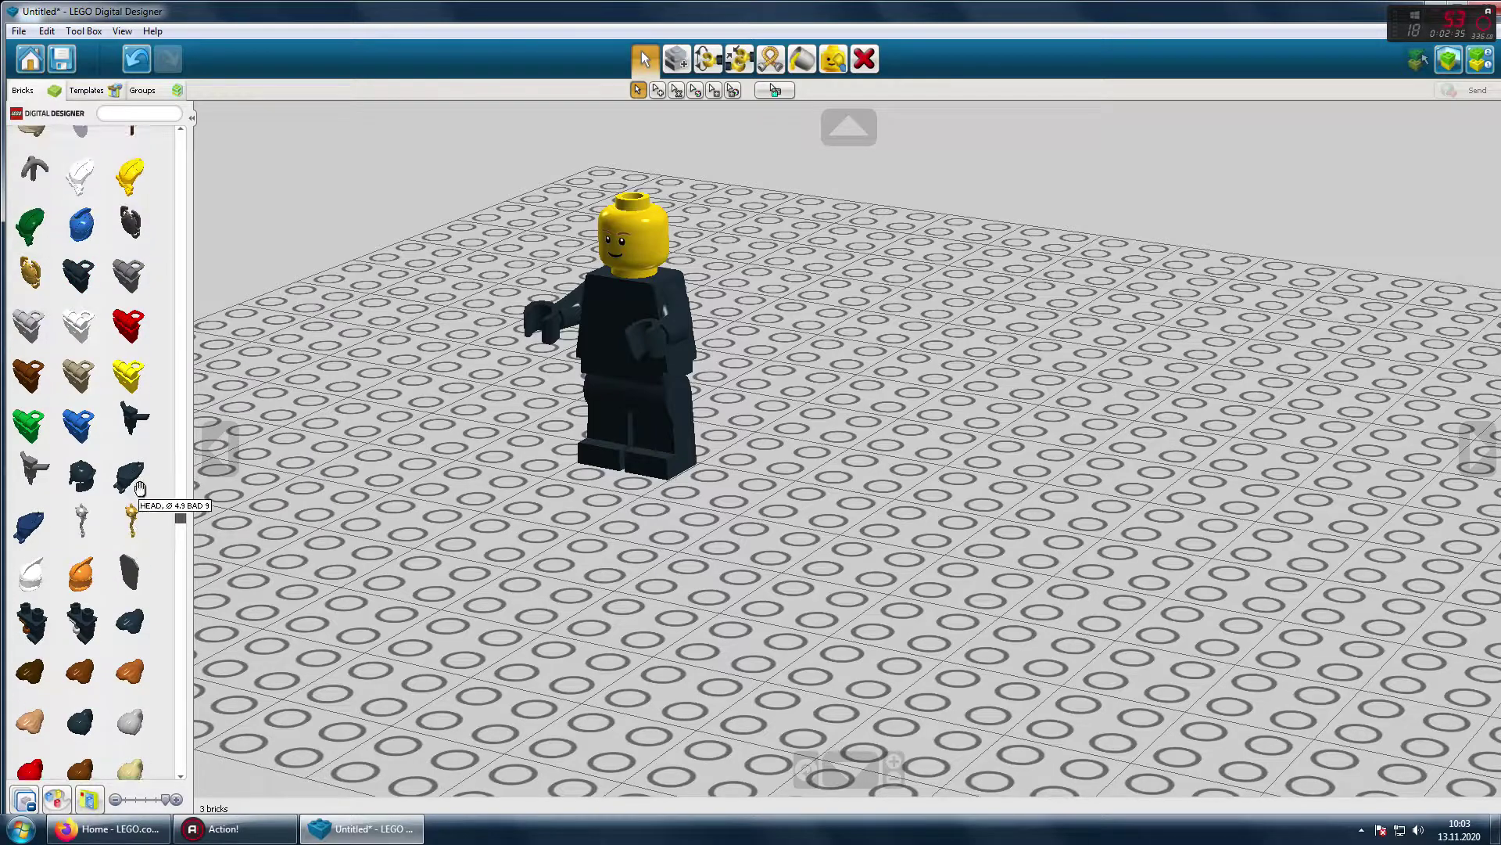
{"action": "scroll", "coordinate": [125, 491], "scroll_direction": "up", "scroll_amount": 4}
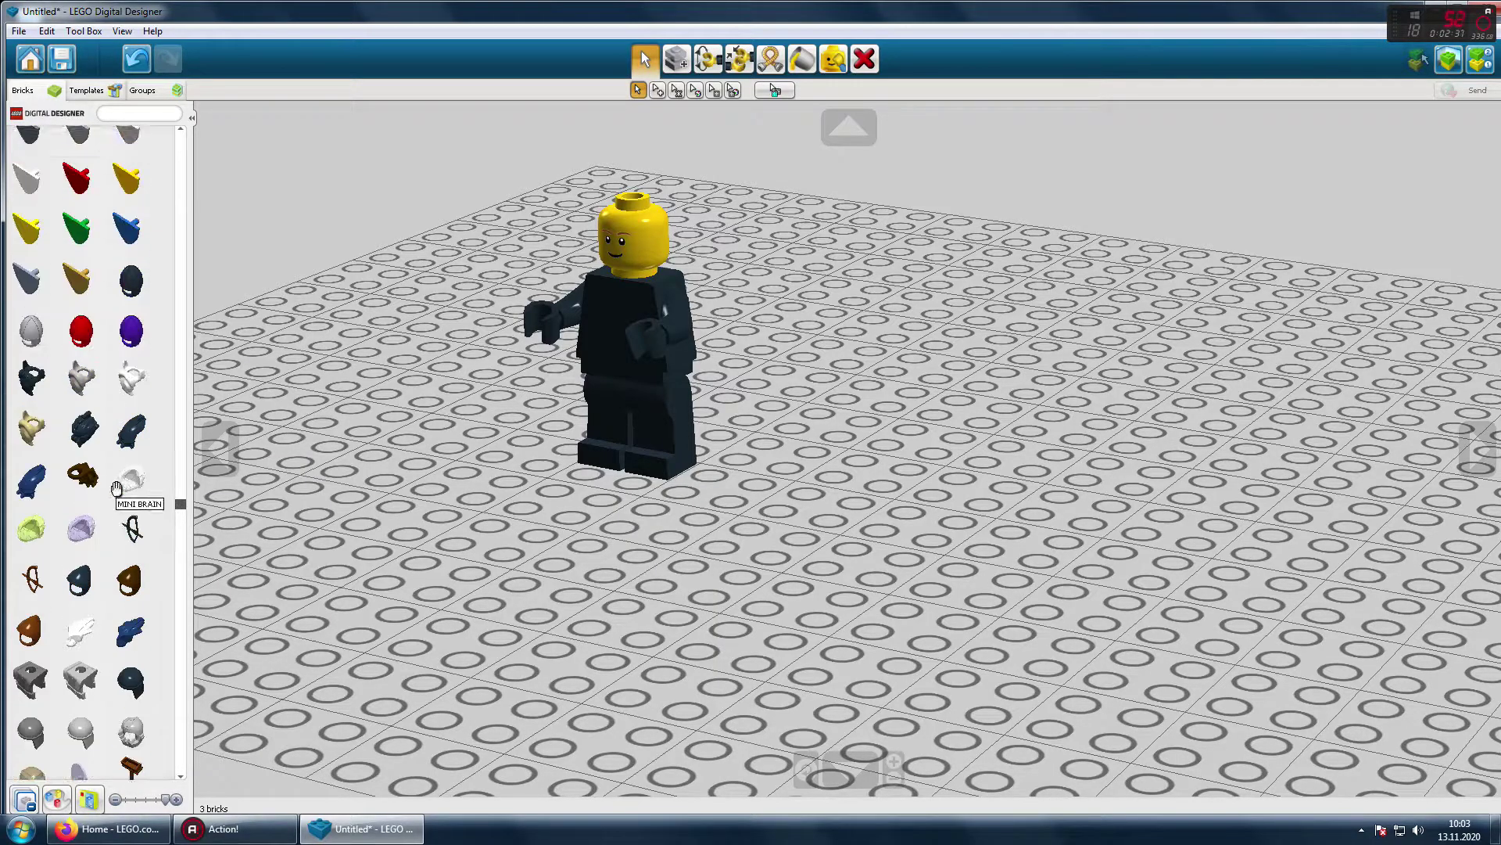
{"action": "left_click", "coordinate": [140, 385]}
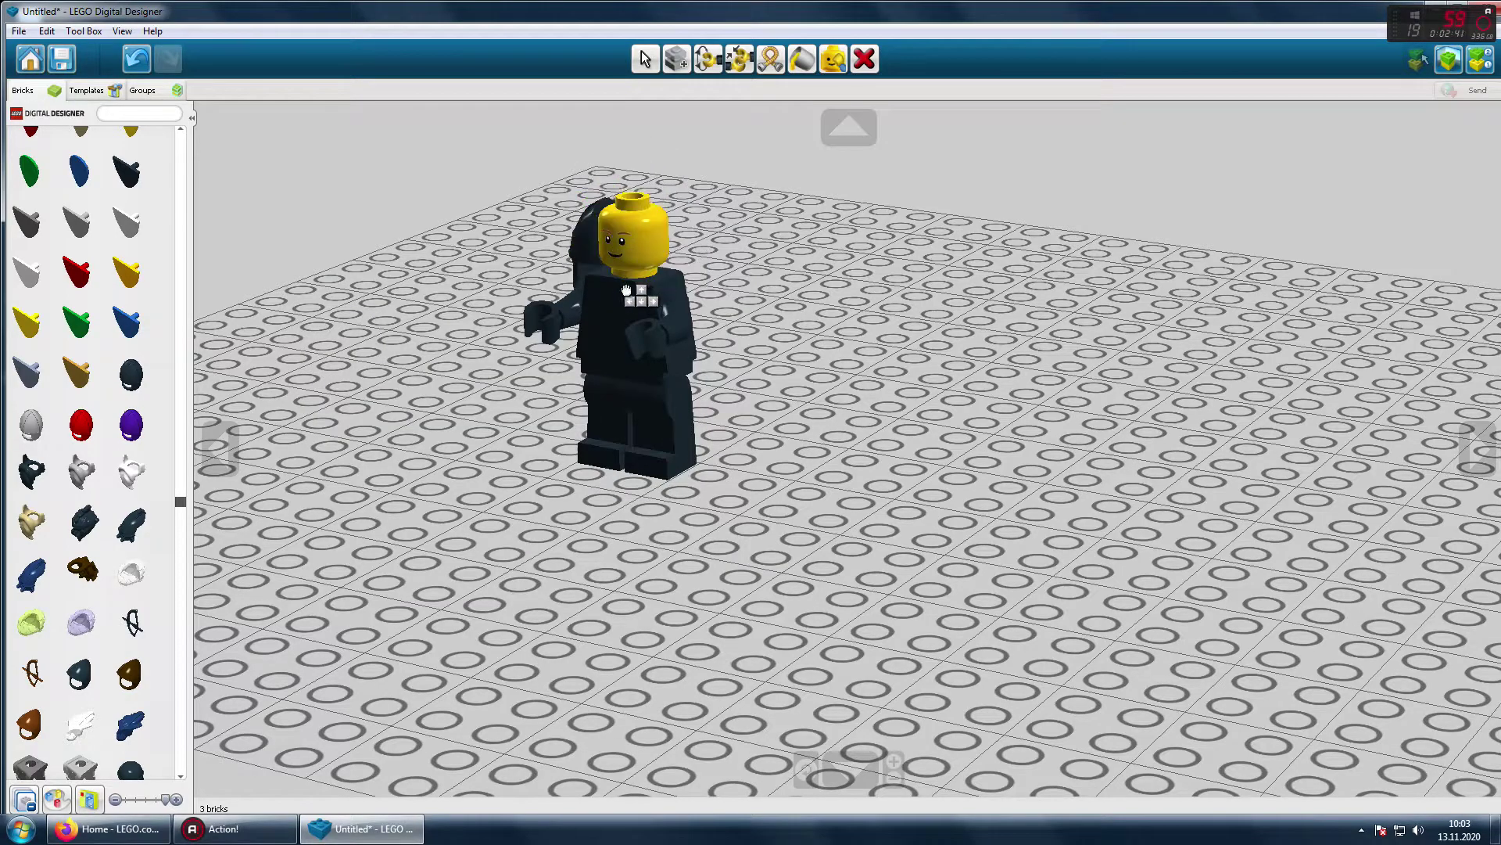
{"action": "left_click", "coordinate": [630, 233]}
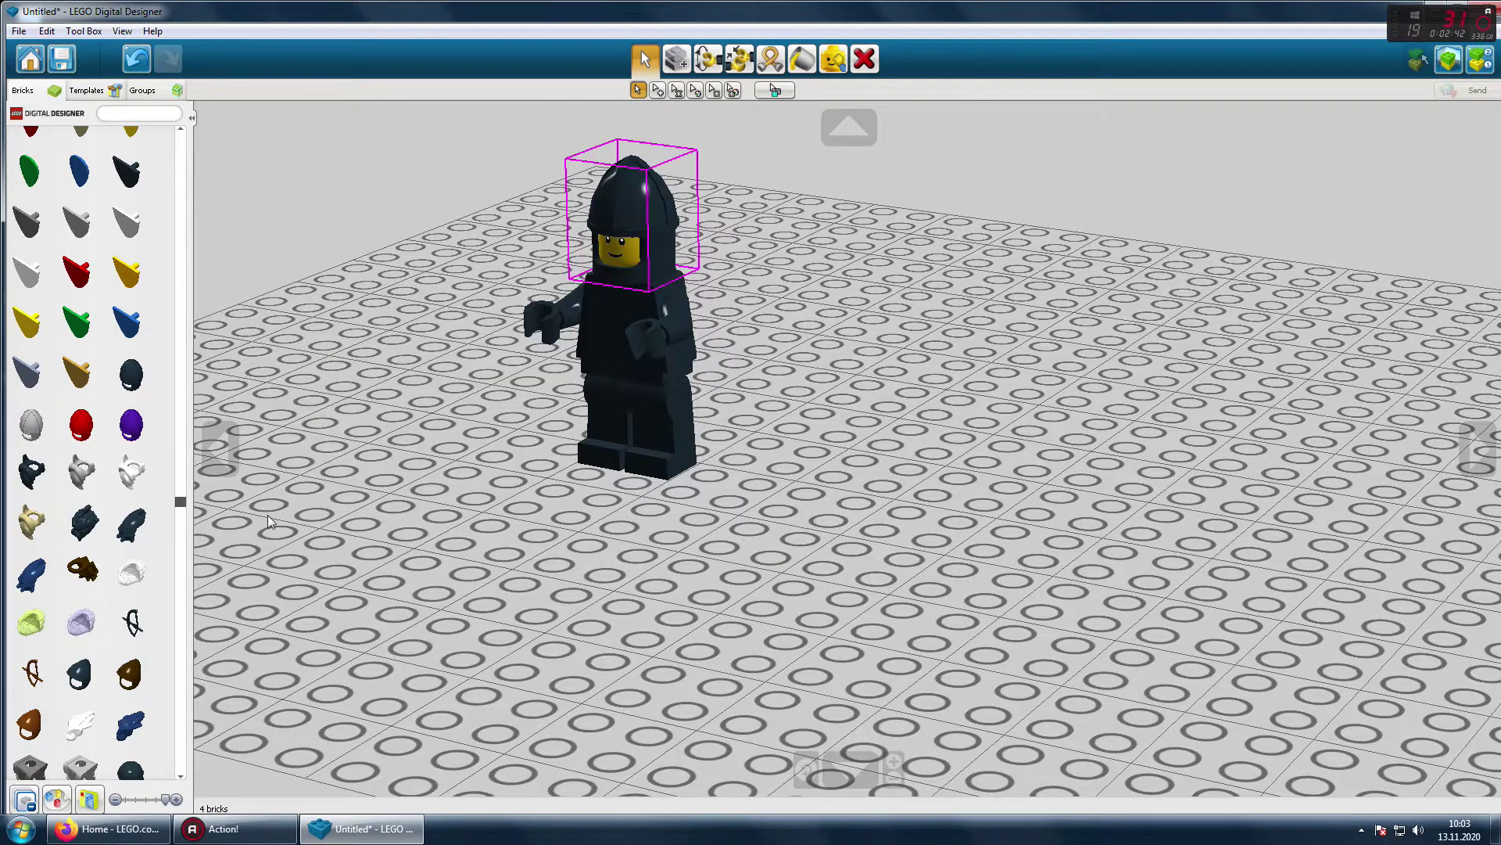
Step: Replace the chain-mail helmet on the minifigure's head with the black brimmed helmet from the parts library
{"action": "scroll", "coordinate": [272, 518], "scroll_direction": "up", "scroll_amount": 3}
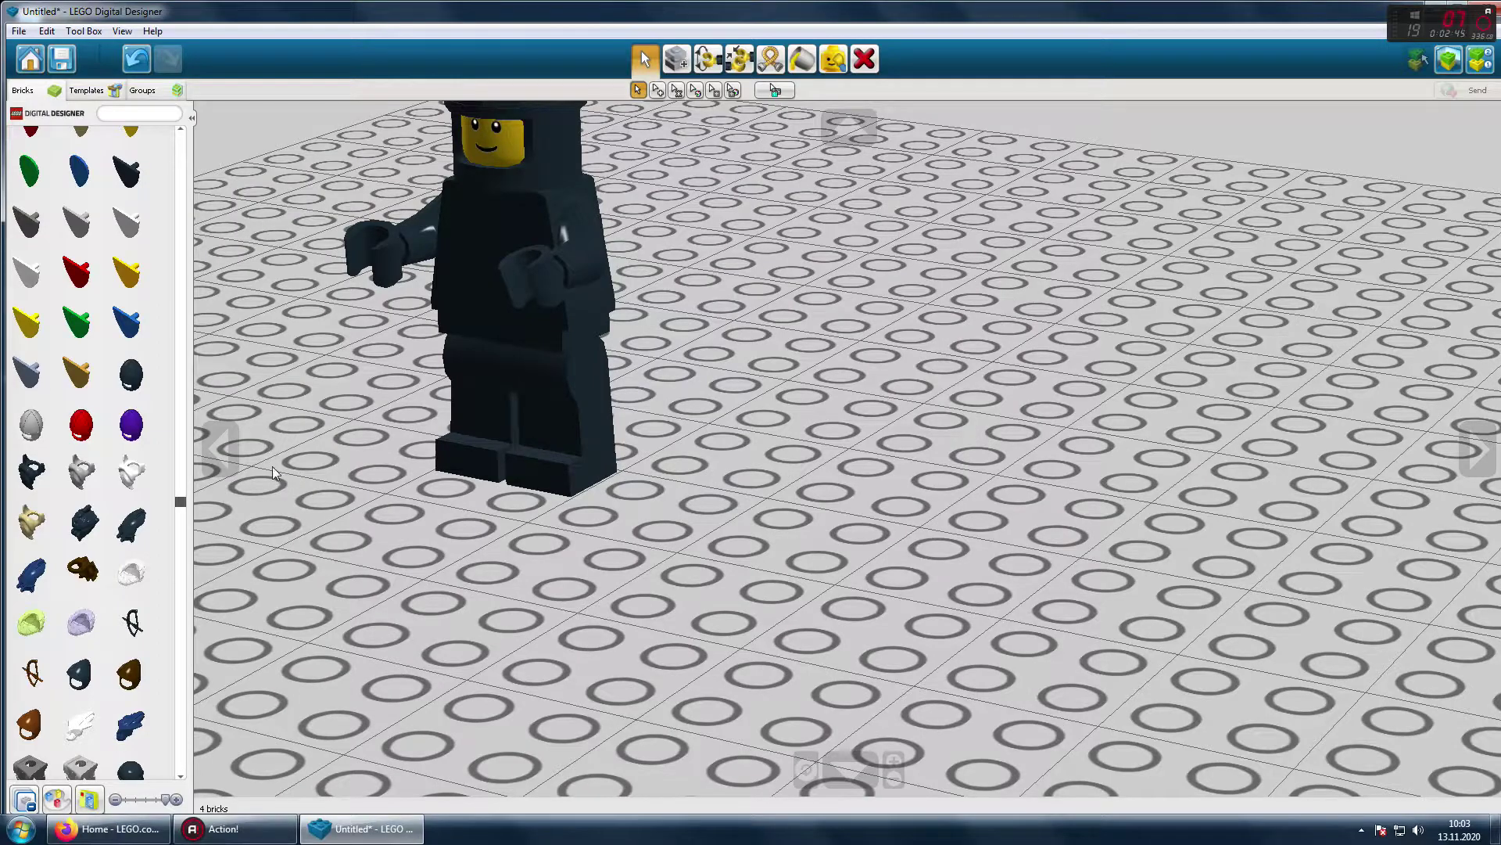
{"action": "right_click", "coordinate": [273, 466]}
{"action": "left_click_drag", "start_coordinate": [182, 505], "coordinate": [194, 489]}
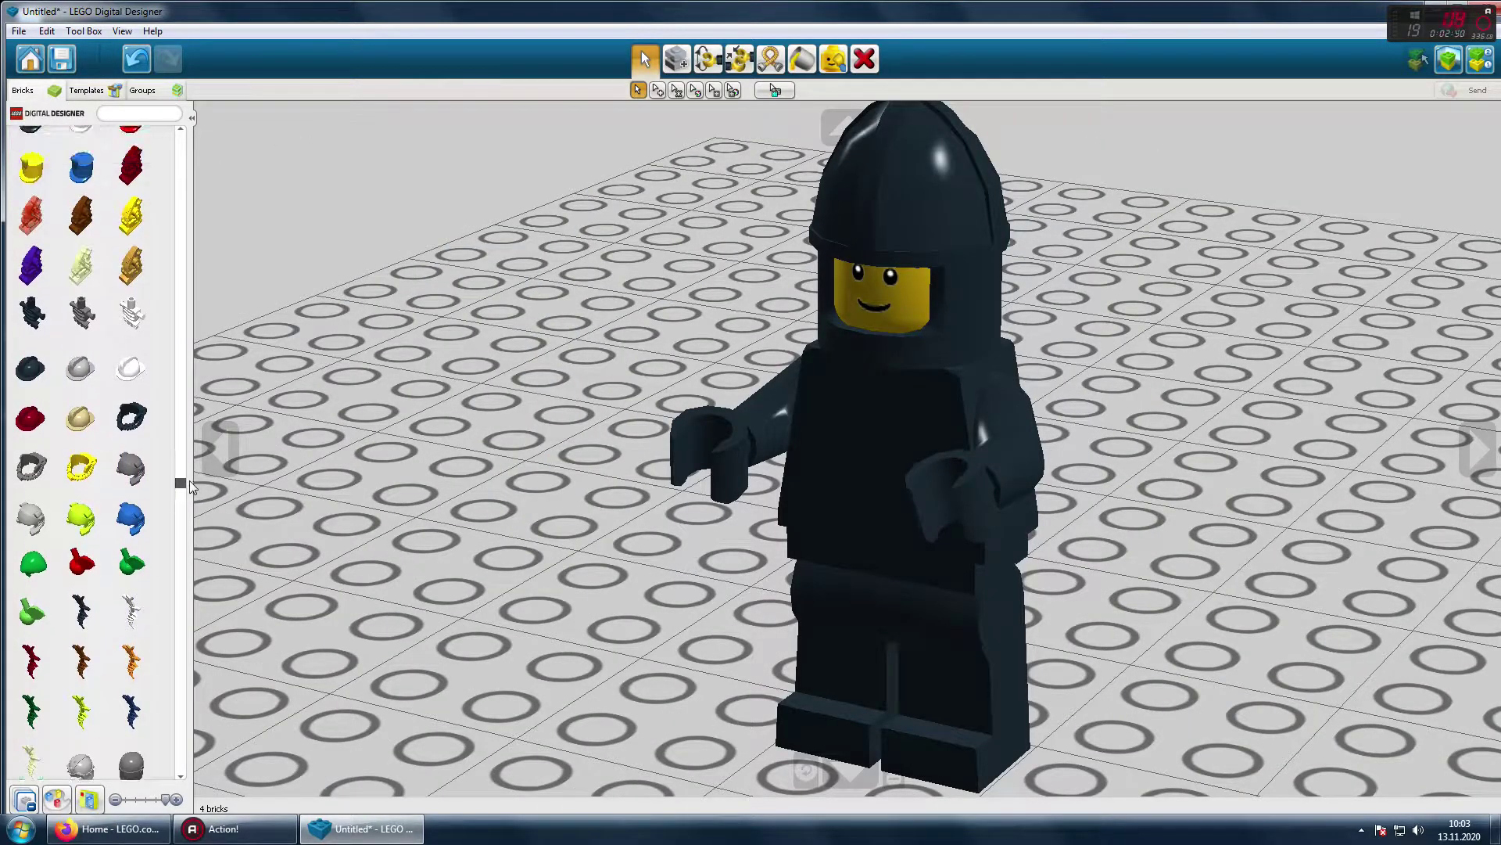
{"action": "left_click", "coordinate": [30, 331]}
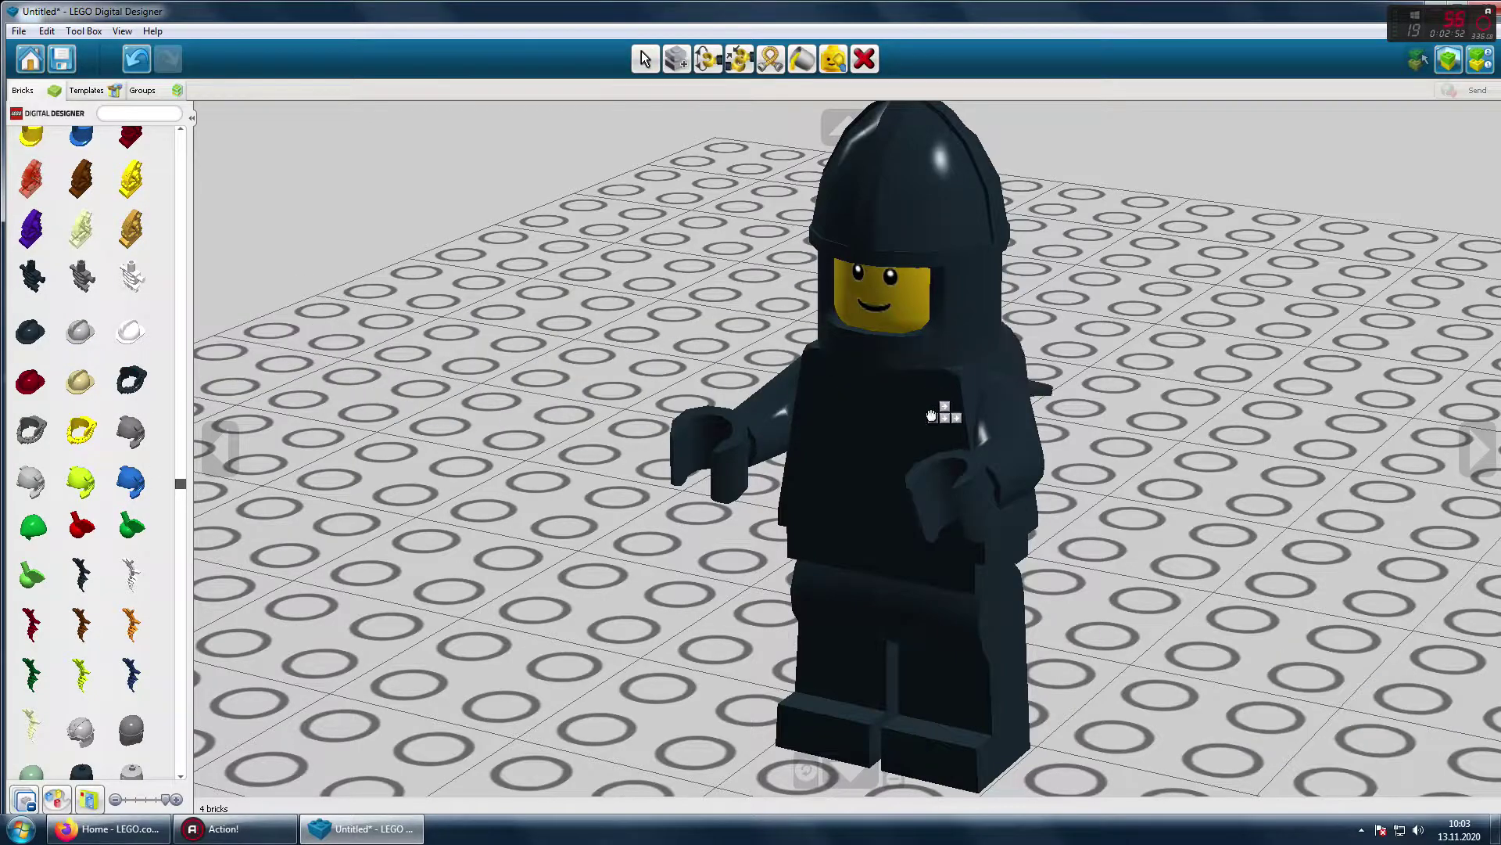
{"action": "left_click", "coordinate": [524, 422]}
{"action": "left_click", "coordinate": [904, 219]}
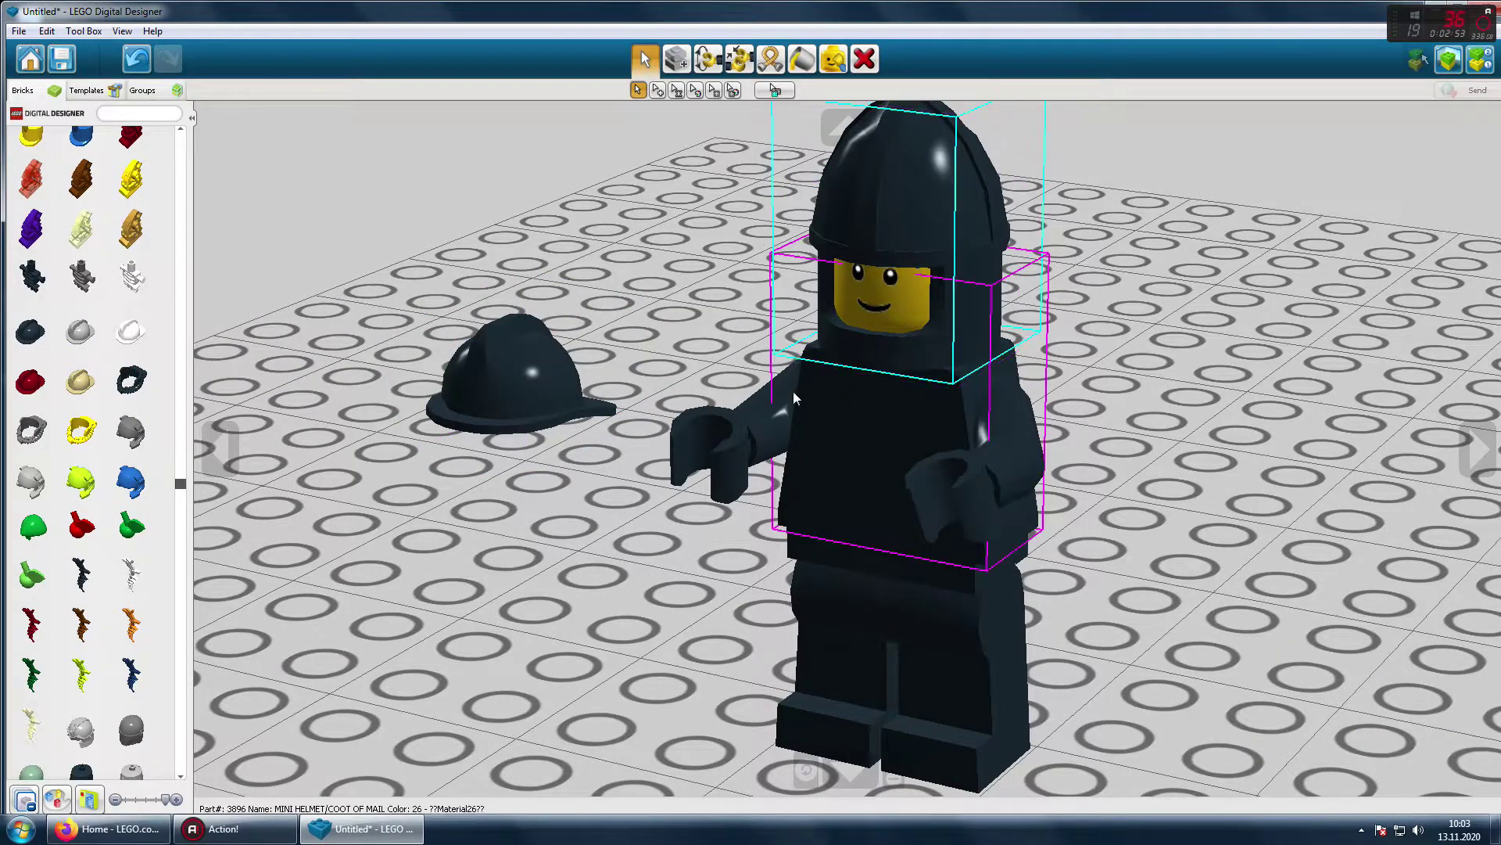
{"action": "key", "text": "Delete"}
{"action": "left_click_drag", "start_coordinate": [513, 378], "coordinate": [921, 211]}
Step: Replace the brimmed helmet on the minifigure's head with the tousled black hair piece from the parts library
{"action": "scroll", "coordinate": [921, 442], "scroll_direction": "down", "scroll_amount": 3}
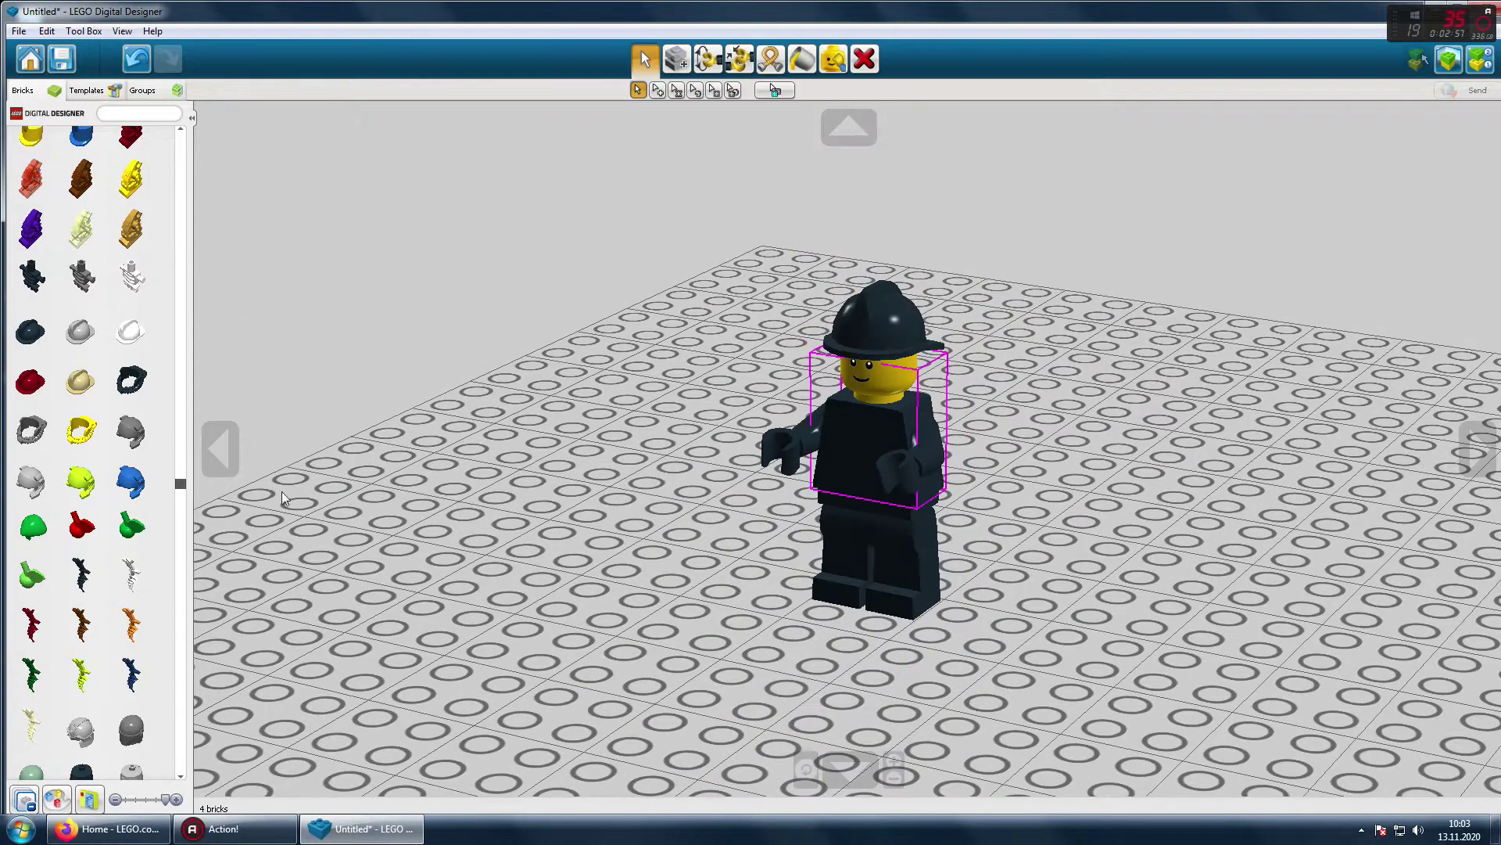
{"action": "scroll", "coordinate": [186, 485], "scroll_direction": "up", "scroll_amount": 5}
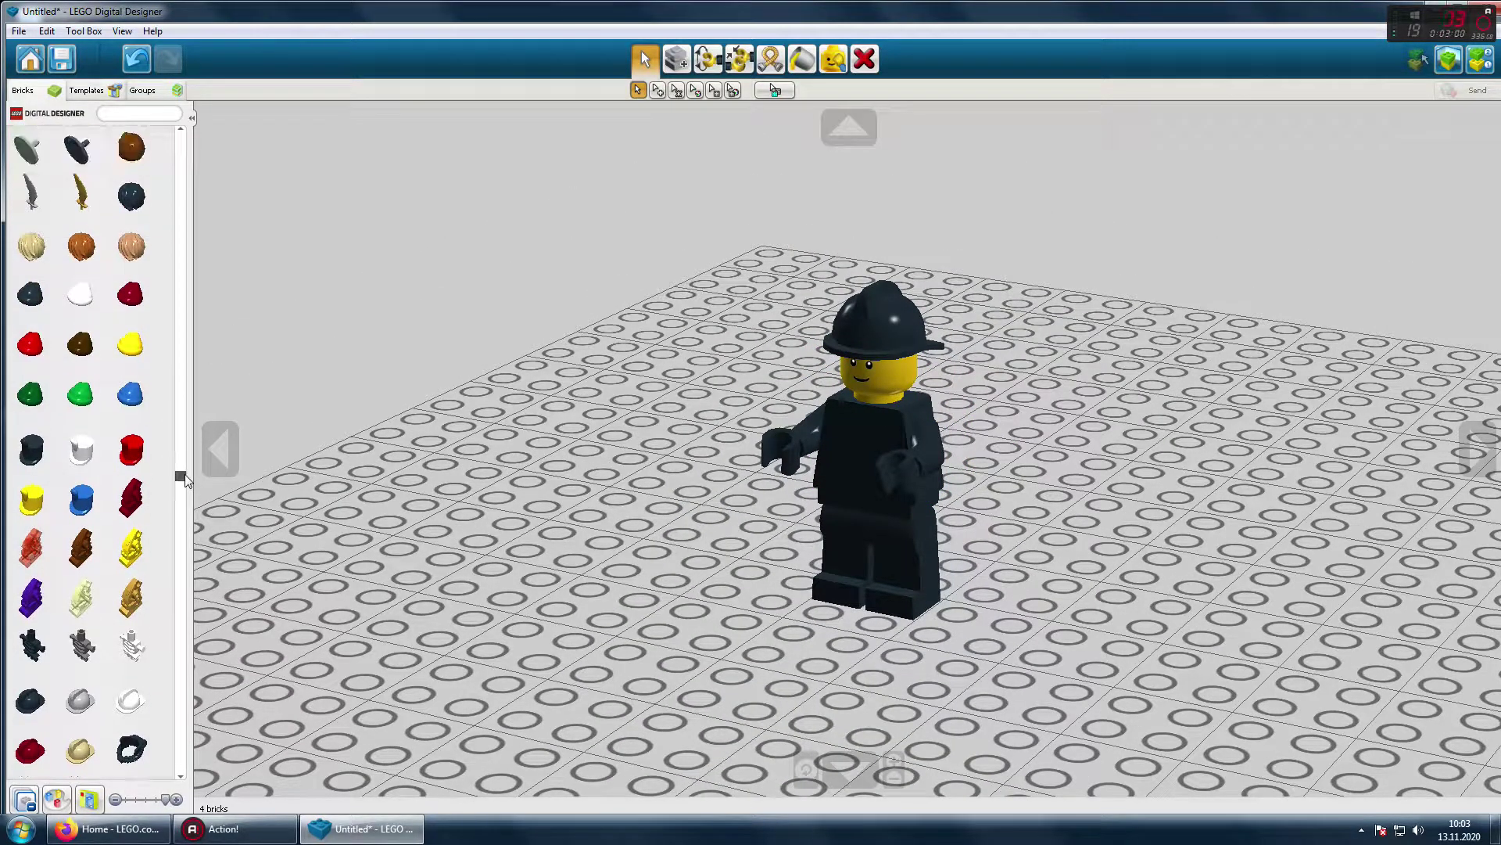
{"action": "left_click_drag", "start_coordinate": [876, 321], "coordinate": [650, 374]}
{"action": "left_click", "coordinate": [615, 361]}
{"action": "key", "text": "Delete"}
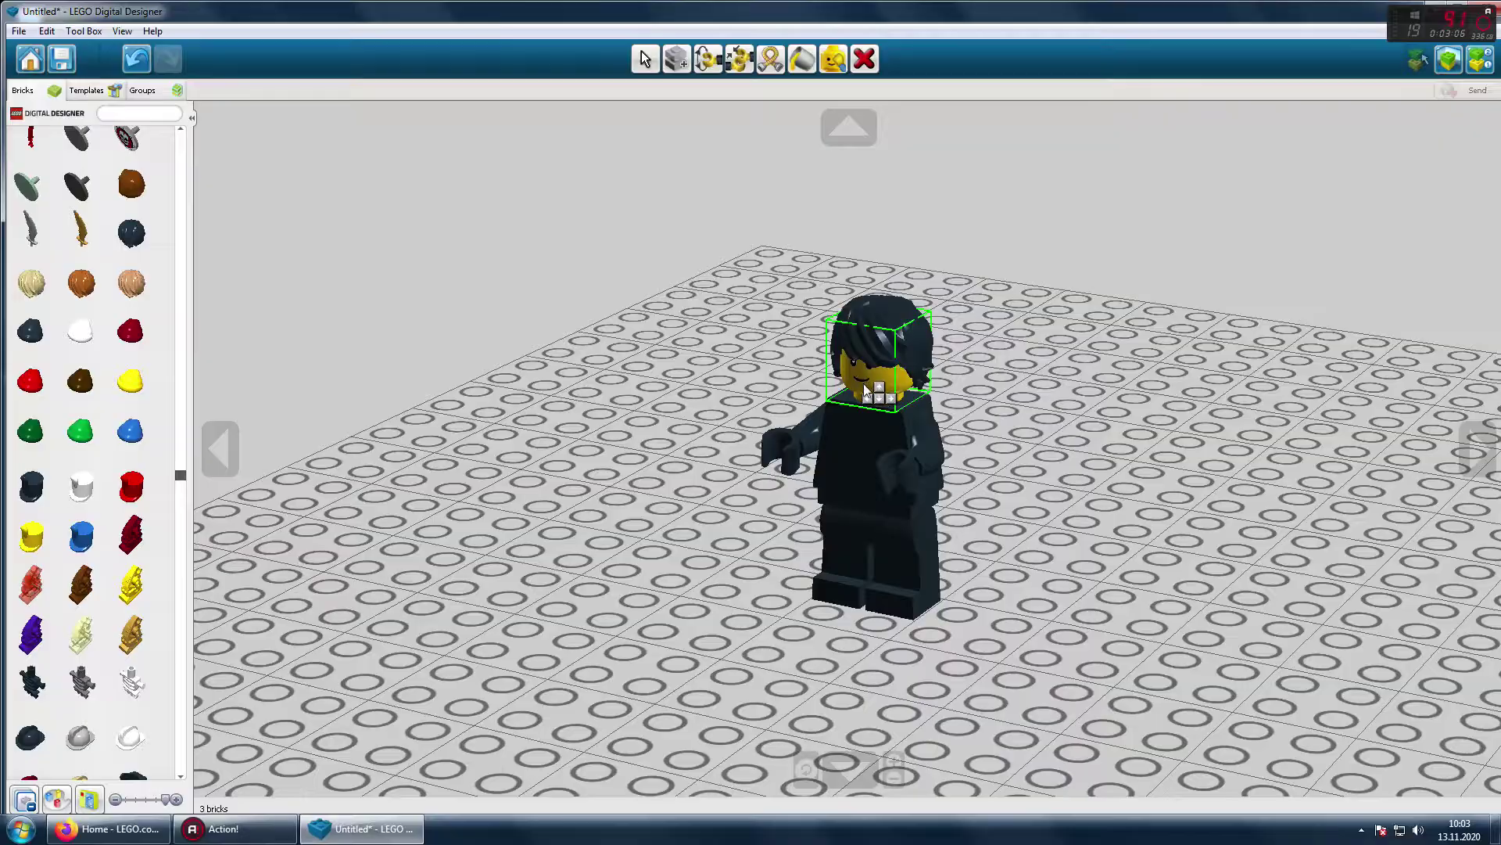
{"action": "left_click", "coordinate": [877, 393]}
{"action": "right_click_drag", "start_coordinate": [1078, 497], "coordinate": [967, 554]}
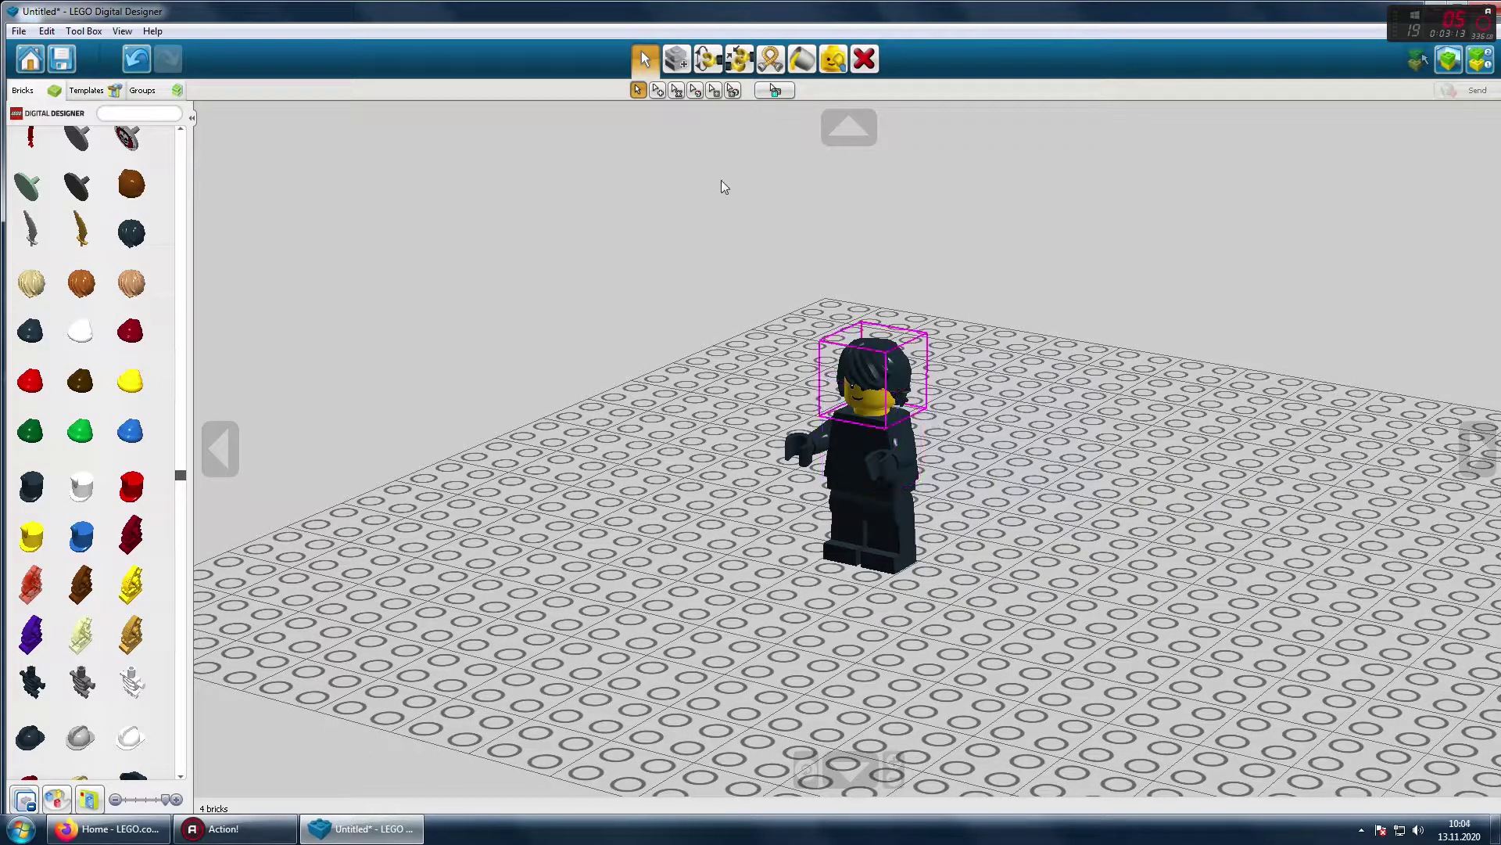
Step: Rotate the minifigure's left hand to -179.5 degrees with the Hinge tool
{"action": "key", "text": "h"}
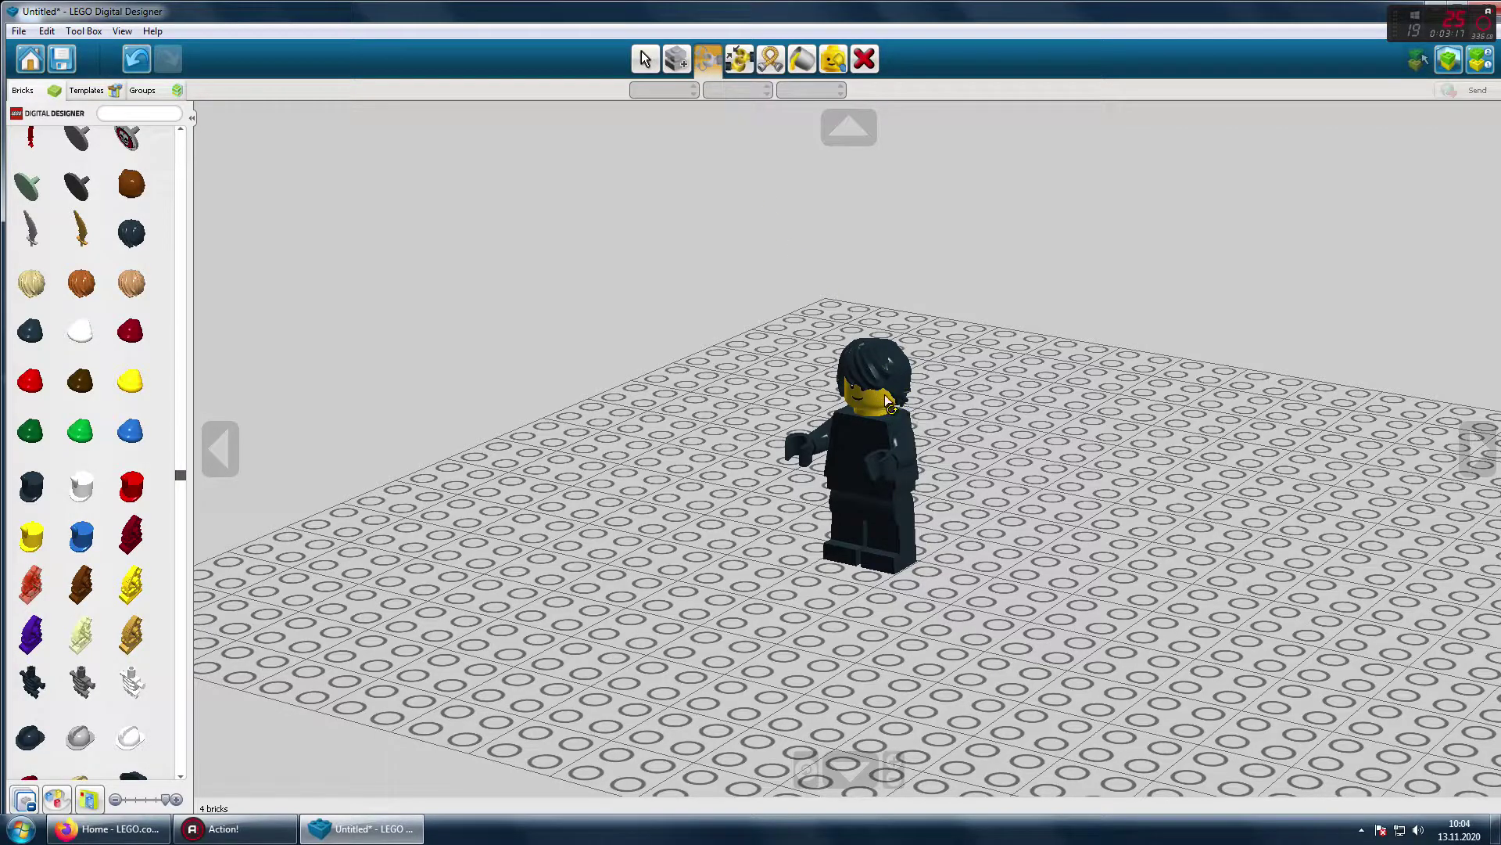
{"action": "left_click", "coordinate": [879, 468]}
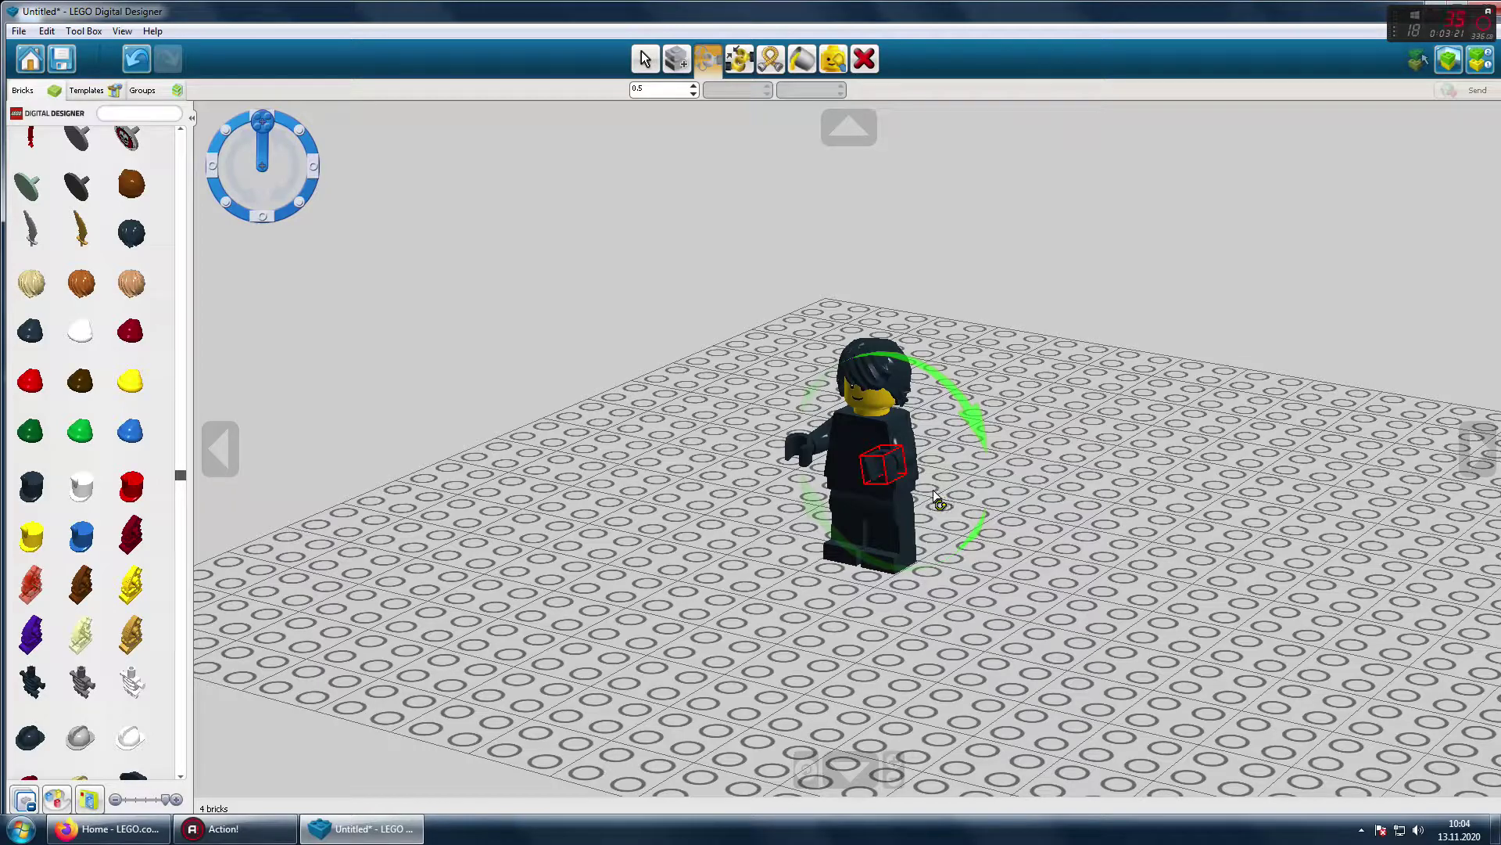
{"action": "key", "text": "Right"}
{"action": "key", "text": "Left"}
{"action": "key", "text": "Left"}
{"action": "key", "text": "Right"}
{"action": "key", "text": "Right"}
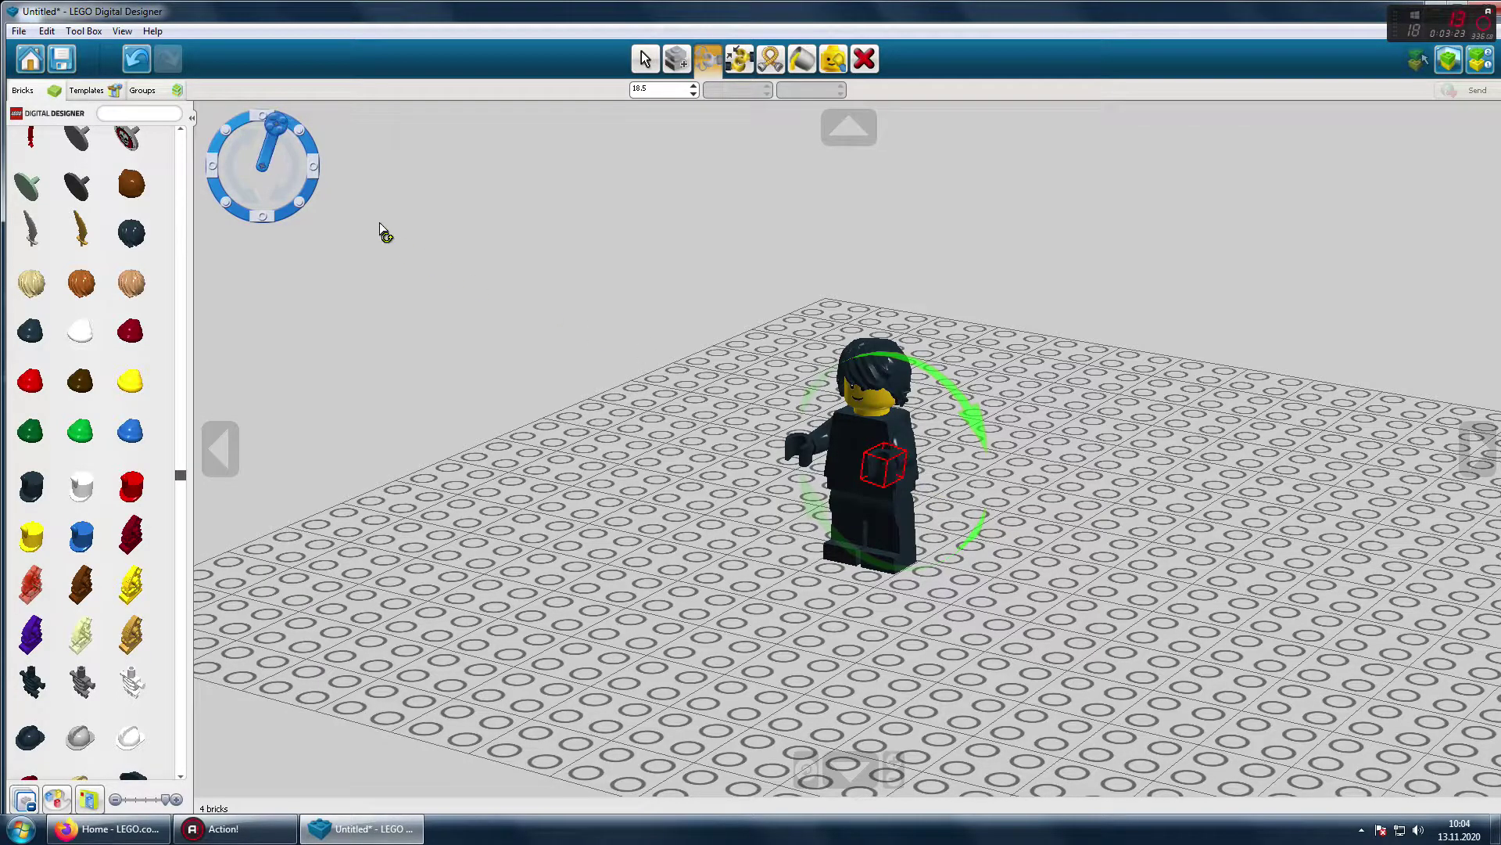
{"action": "key", "text": "Right"}
{"action": "key", "text": "Right"}
{"action": "key", "text": "Right"}
{"action": "key", "text": "Right"}
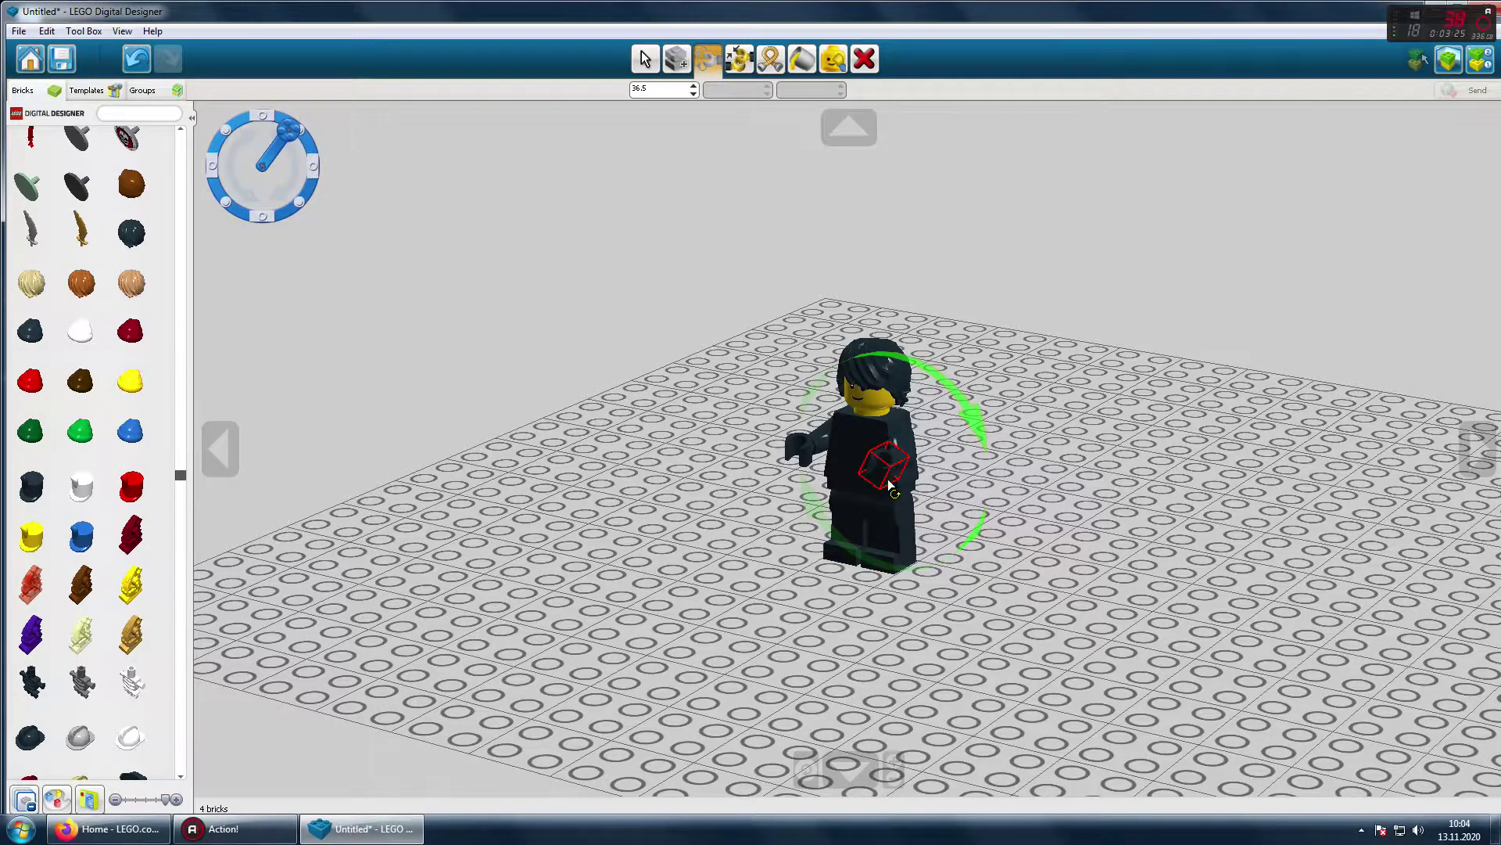
{"action": "key", "text": "Right"}
{"action": "key", "text": "Right"}
{"action": "key", "text": "Right"}
{"action": "key", "text": "Right"}
{"action": "key", "text": "Right"}
{"action": "key", "text": "Right"}
{"action": "key", "text": "Right"}
{"action": "key", "text": "Right"}
{"action": "key", "text": "Right"}
{"action": "key", "text": "Right"}
{"action": "key", "text": "Right"}
{"action": "key", "text": "Right"}
{"action": "key", "text": "Right"}
{"action": "key", "text": "Right"}
{"action": "key", "text": "Right"}
{"action": "key", "text": "Right"}
{"action": "key", "text": "Right"}
{"action": "key", "text": "Right"}
{"action": "key", "text": "Right"}
{"action": "key", "text": "Right"}
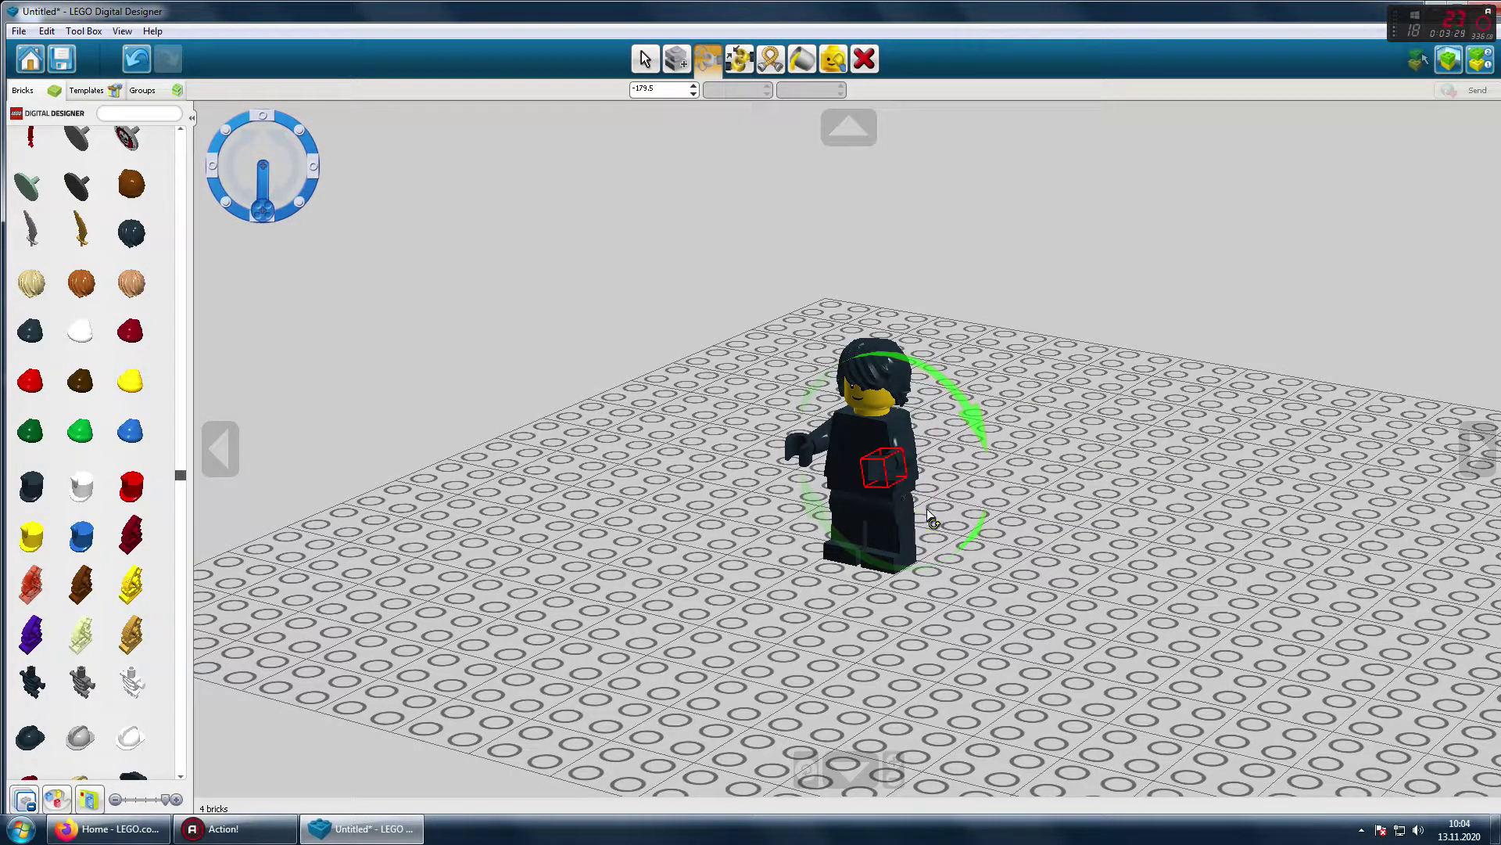
Step: Swing the minifigure's left leg to -36 degrees with the Hinge tool
{"action": "scroll", "coordinate": [929, 508], "scroll_direction": "up", "scroll_amount": 3}
{"action": "scroll", "coordinate": [941, 546], "scroll_direction": "down", "scroll_amount": 2}
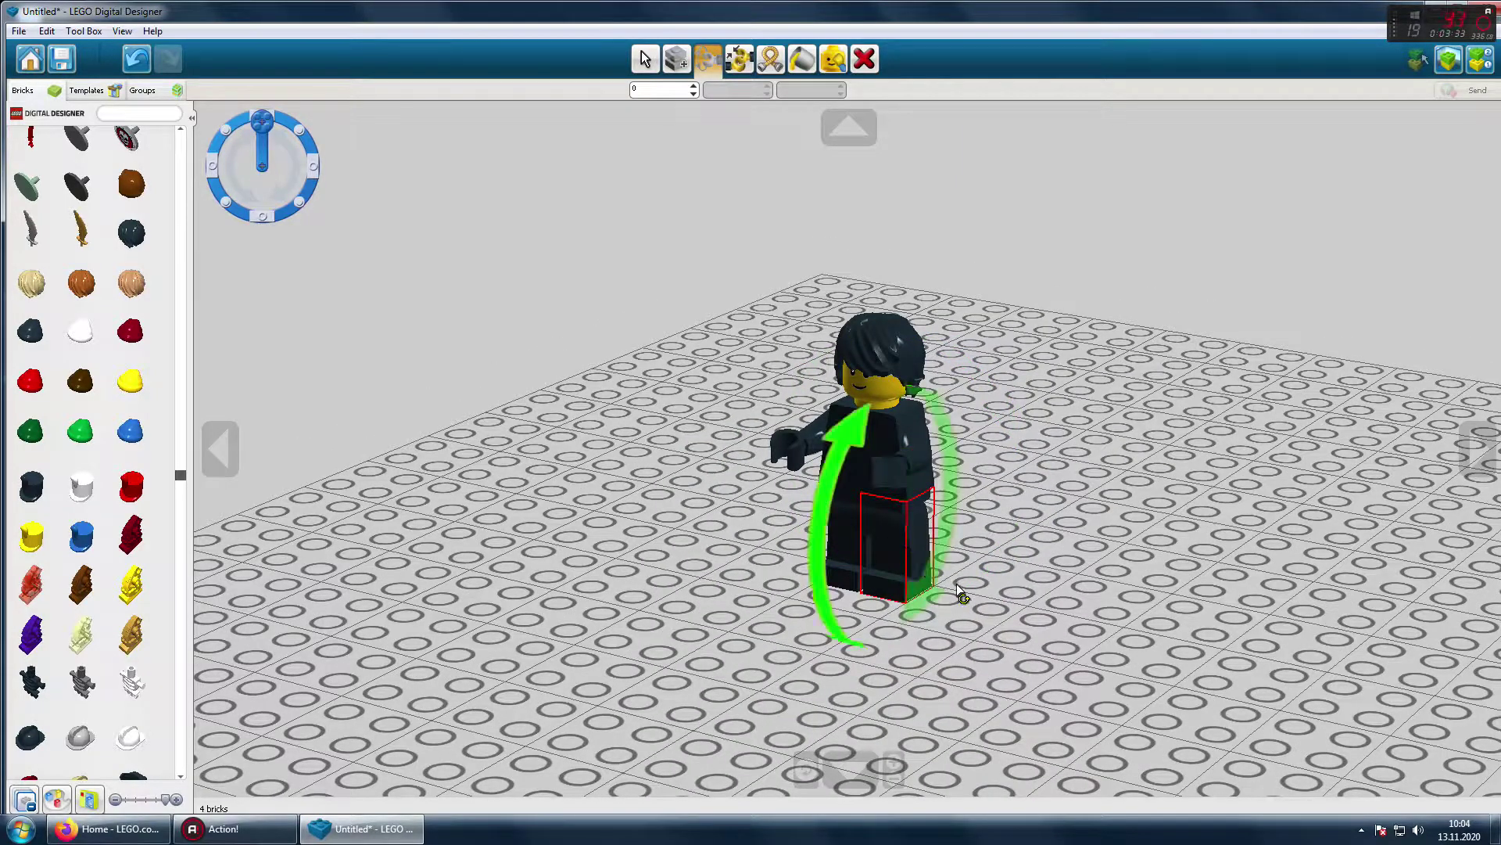
{"action": "left_click_drag", "start_coordinate": [960, 587], "coordinate": [686, 471]}
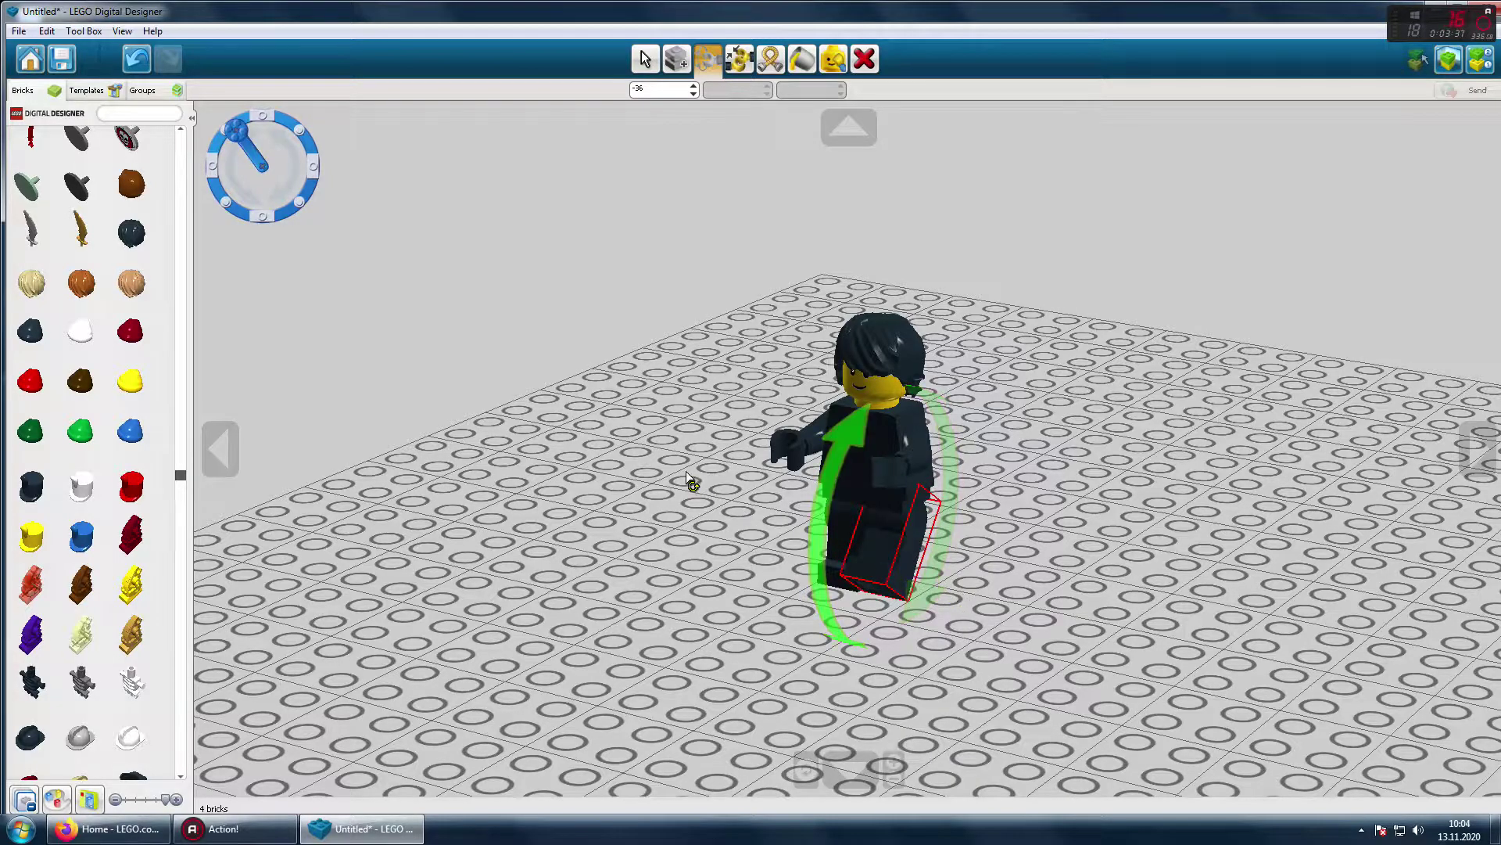
Step: Select all four connected minifigure bricks, move the figure briefly and put it back, and return to the Single Selection tool
{"action": "left_click", "coordinate": [645, 59]}
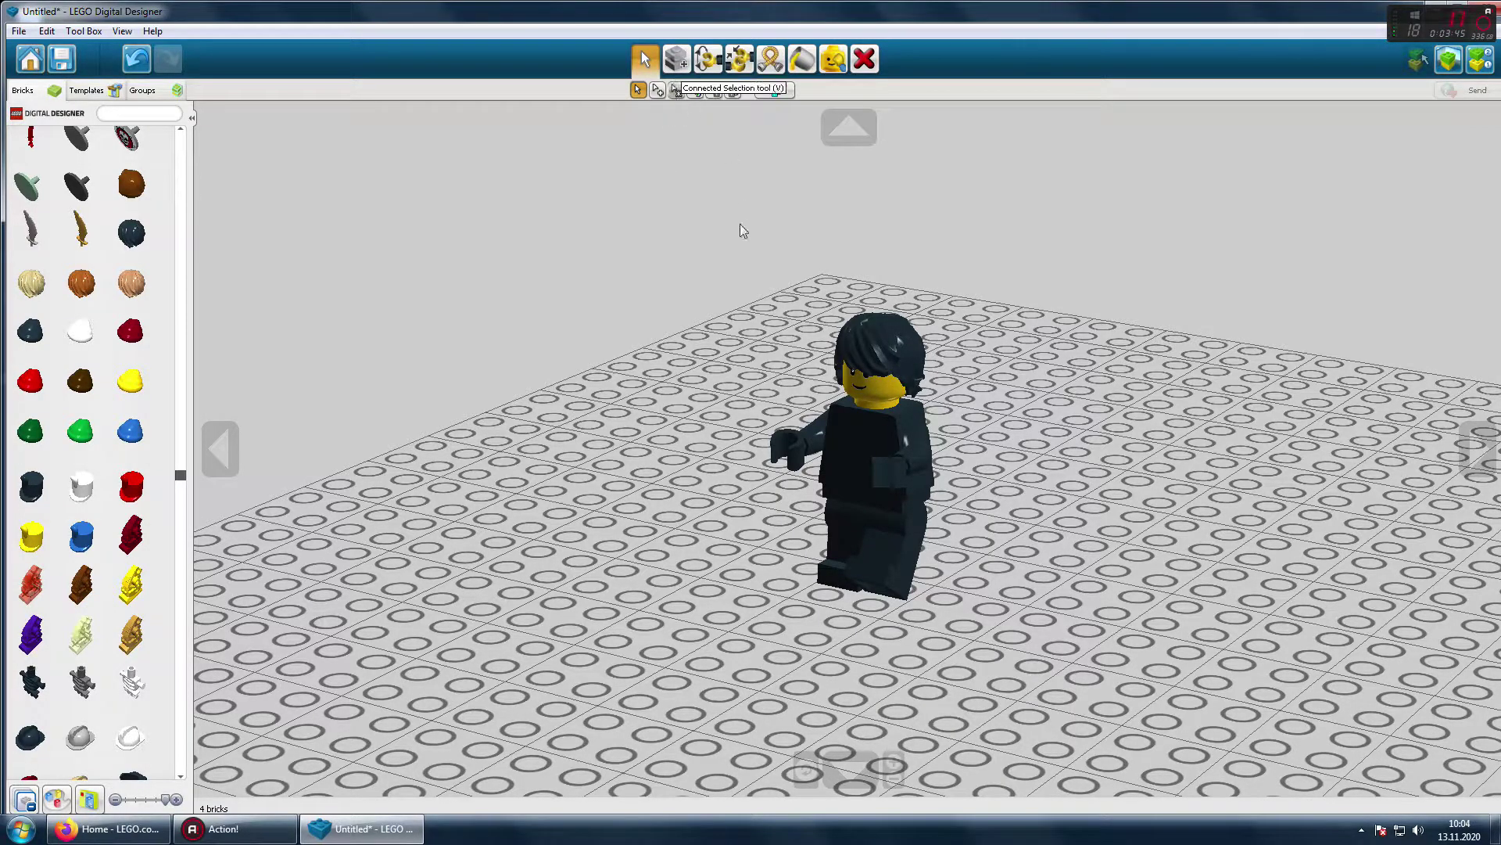
{"action": "key", "text": "v"}
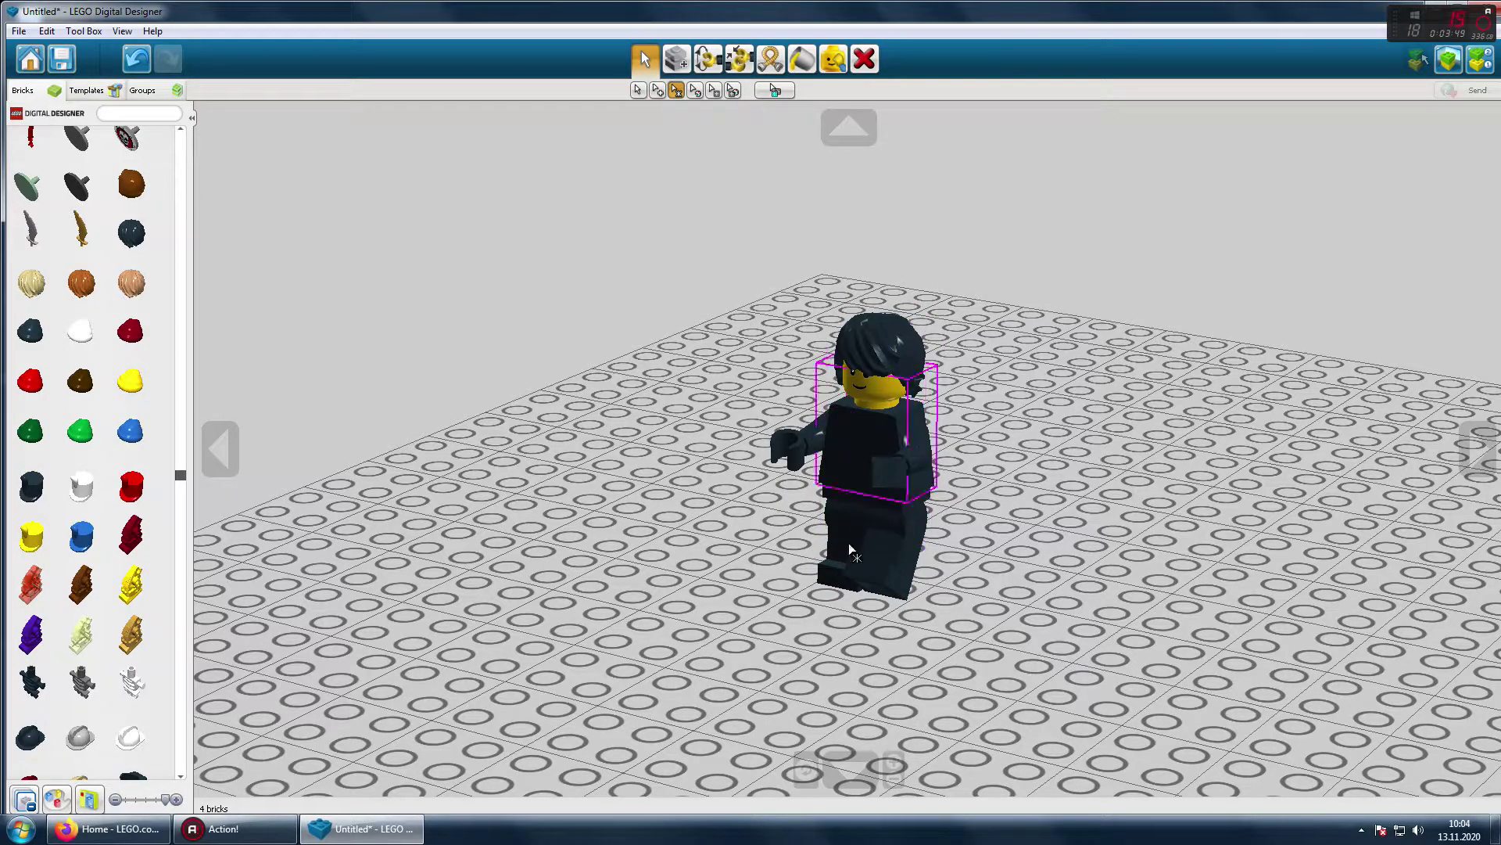
{"action": "left_click", "coordinate": [892, 541]}
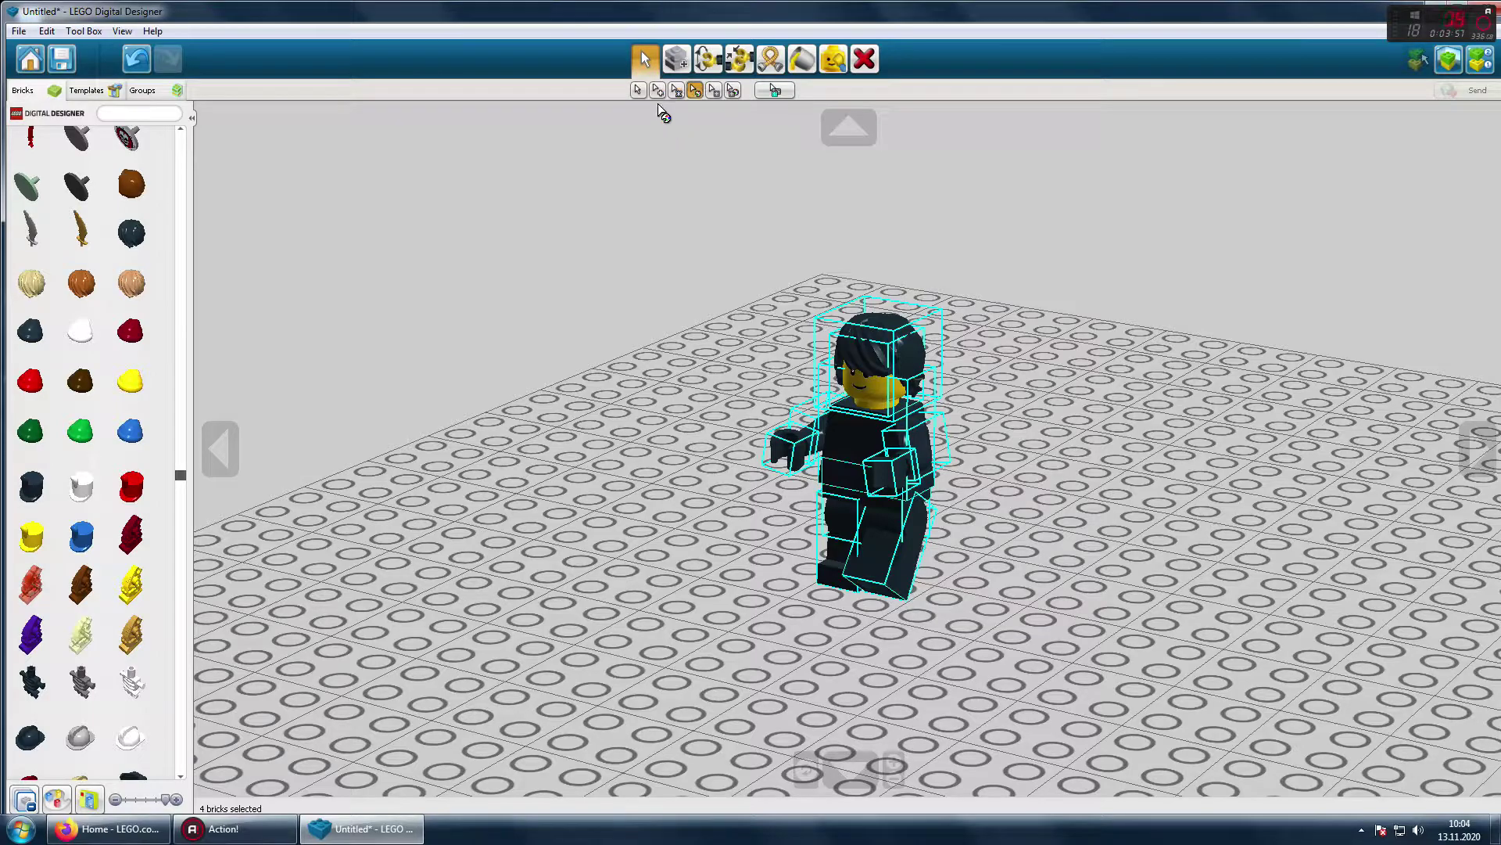
{"action": "left_click", "coordinate": [638, 90]}
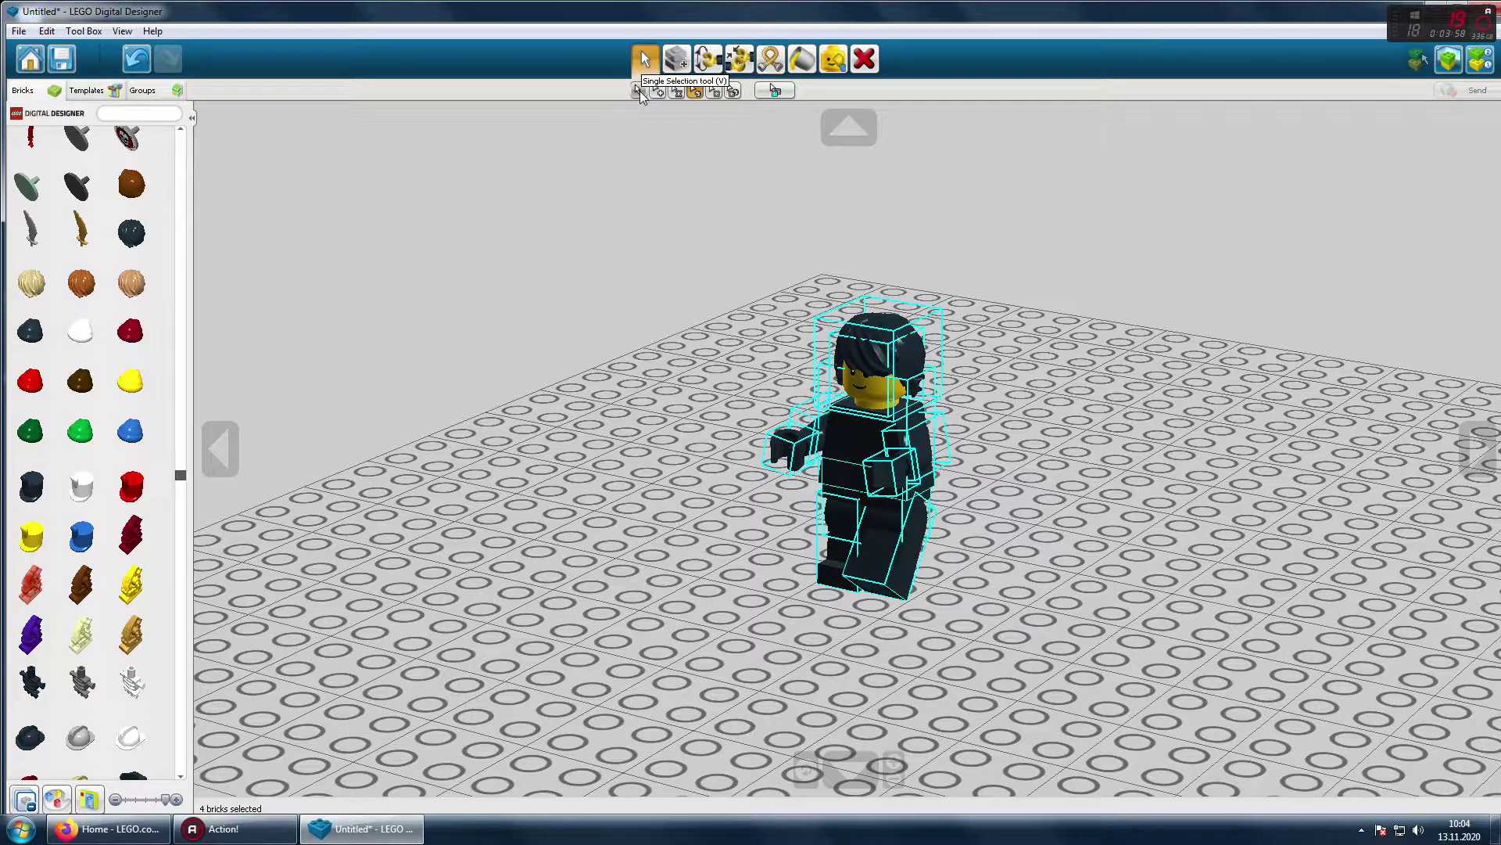
{"action": "left_click", "coordinate": [870, 505]}
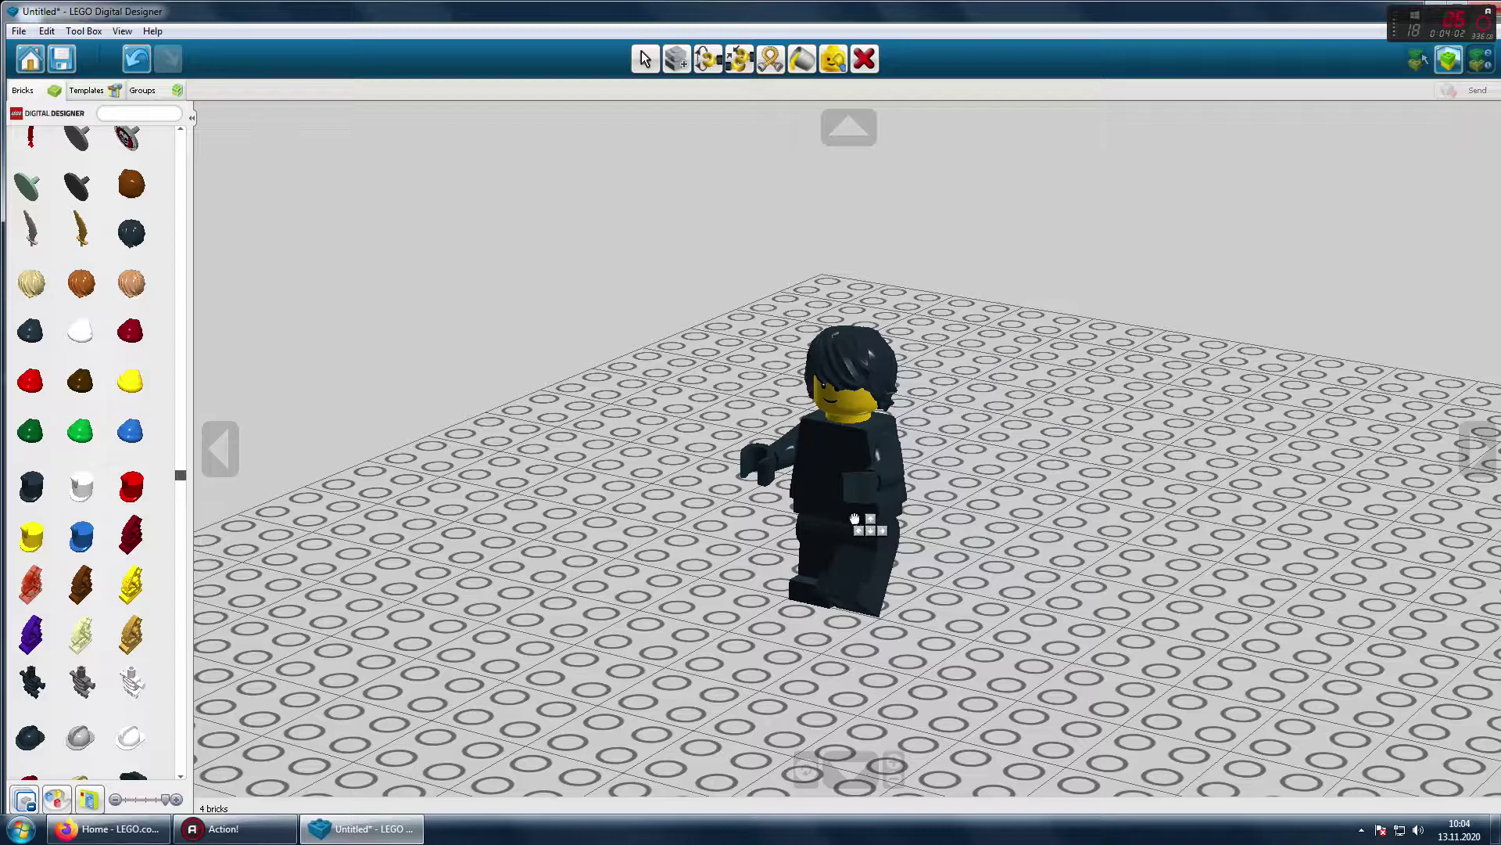
{"action": "left_click_drag", "start_coordinate": [854, 518], "coordinate": [883, 505]}
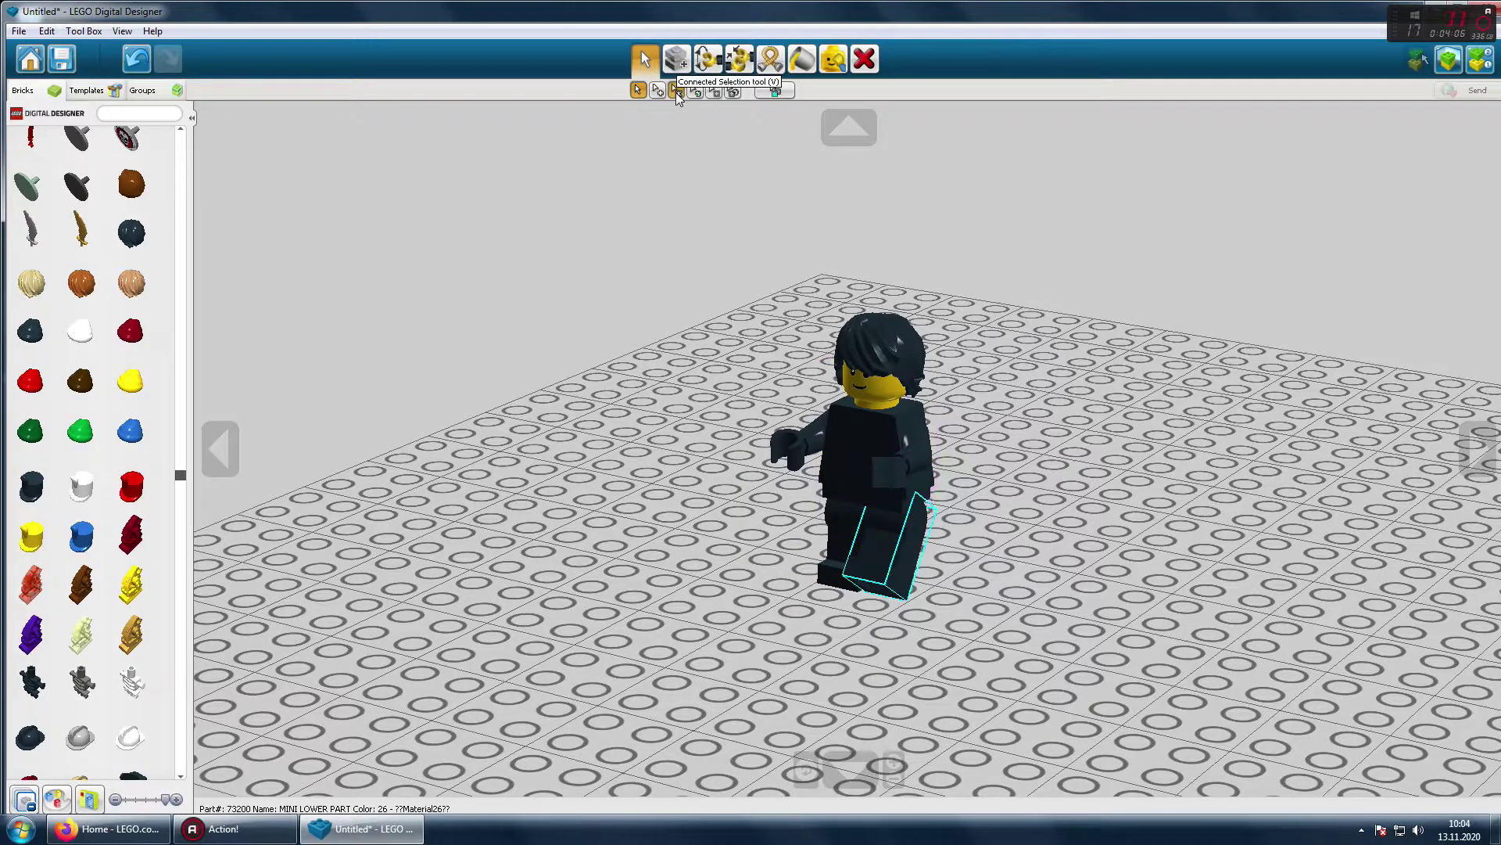
Step: Reset the minifigure's left leg to 0 degrees with the Hinge tool and return to the selection tool
{"action": "left_click", "coordinate": [706, 62]}
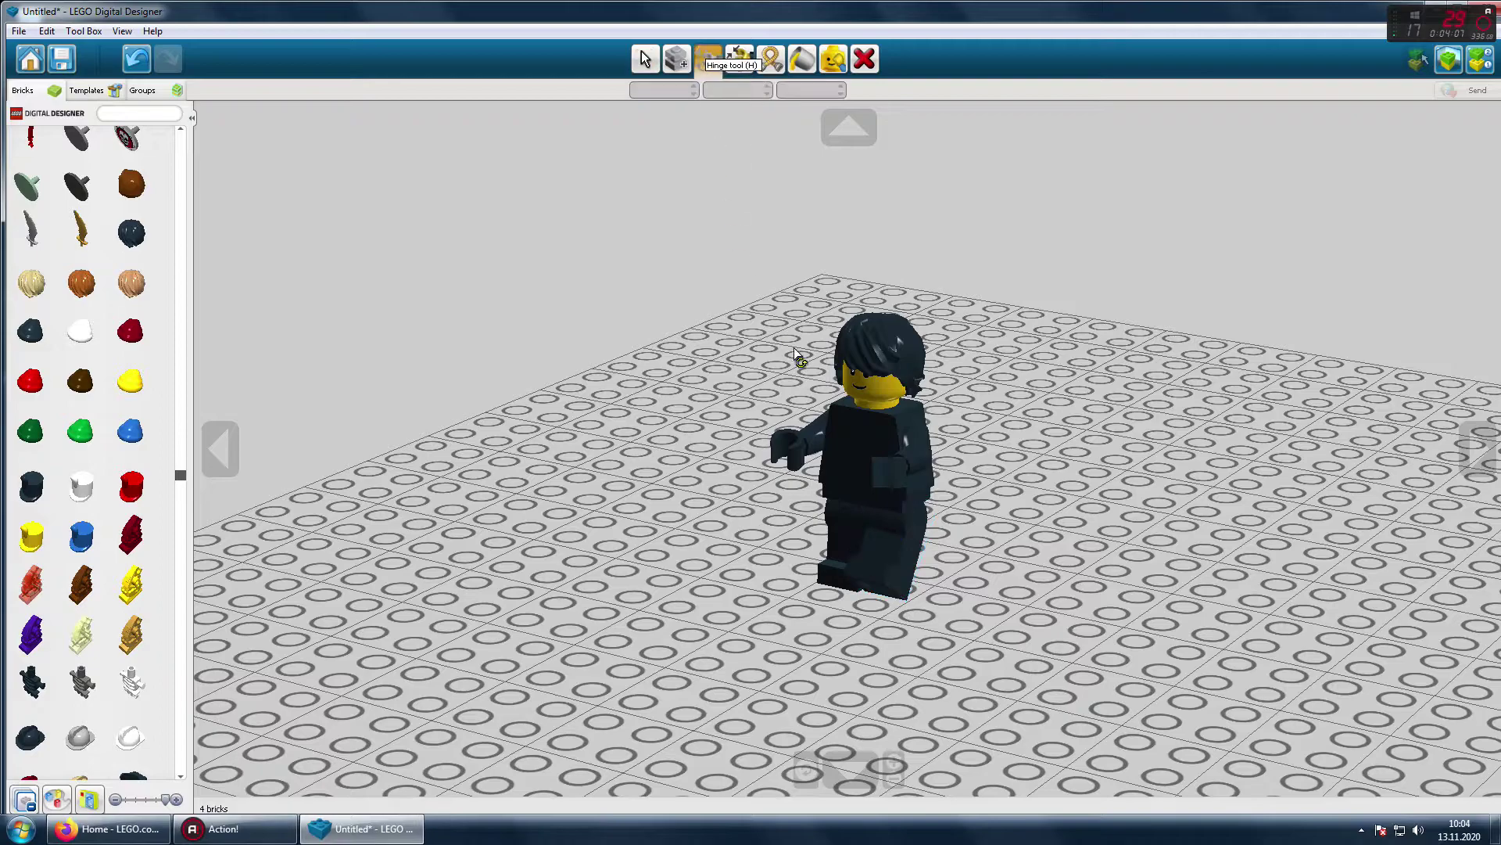
{"action": "left_click", "coordinate": [882, 523]}
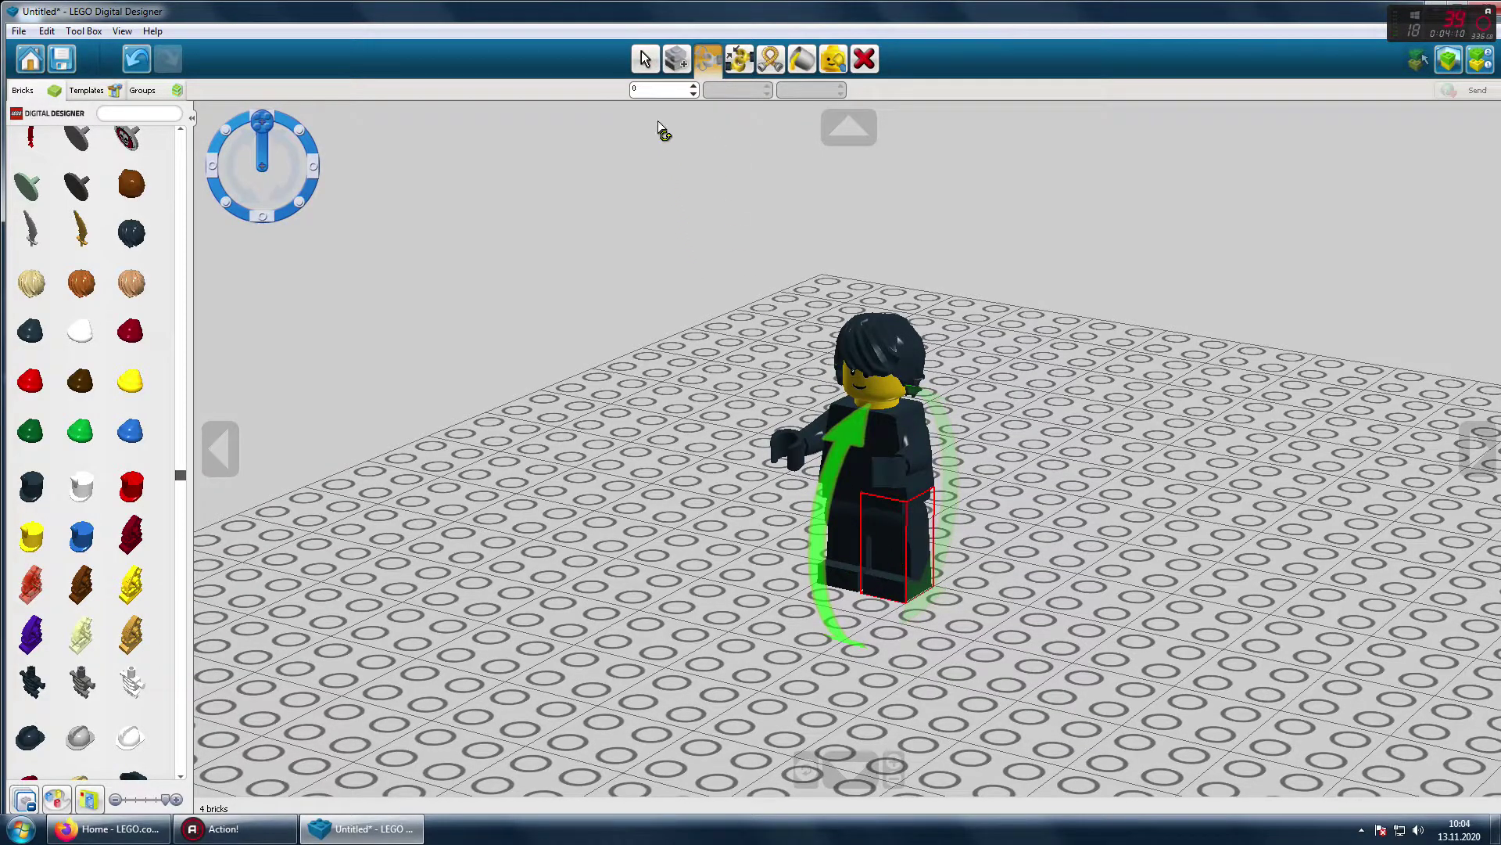
{"action": "key", "text": "v"}
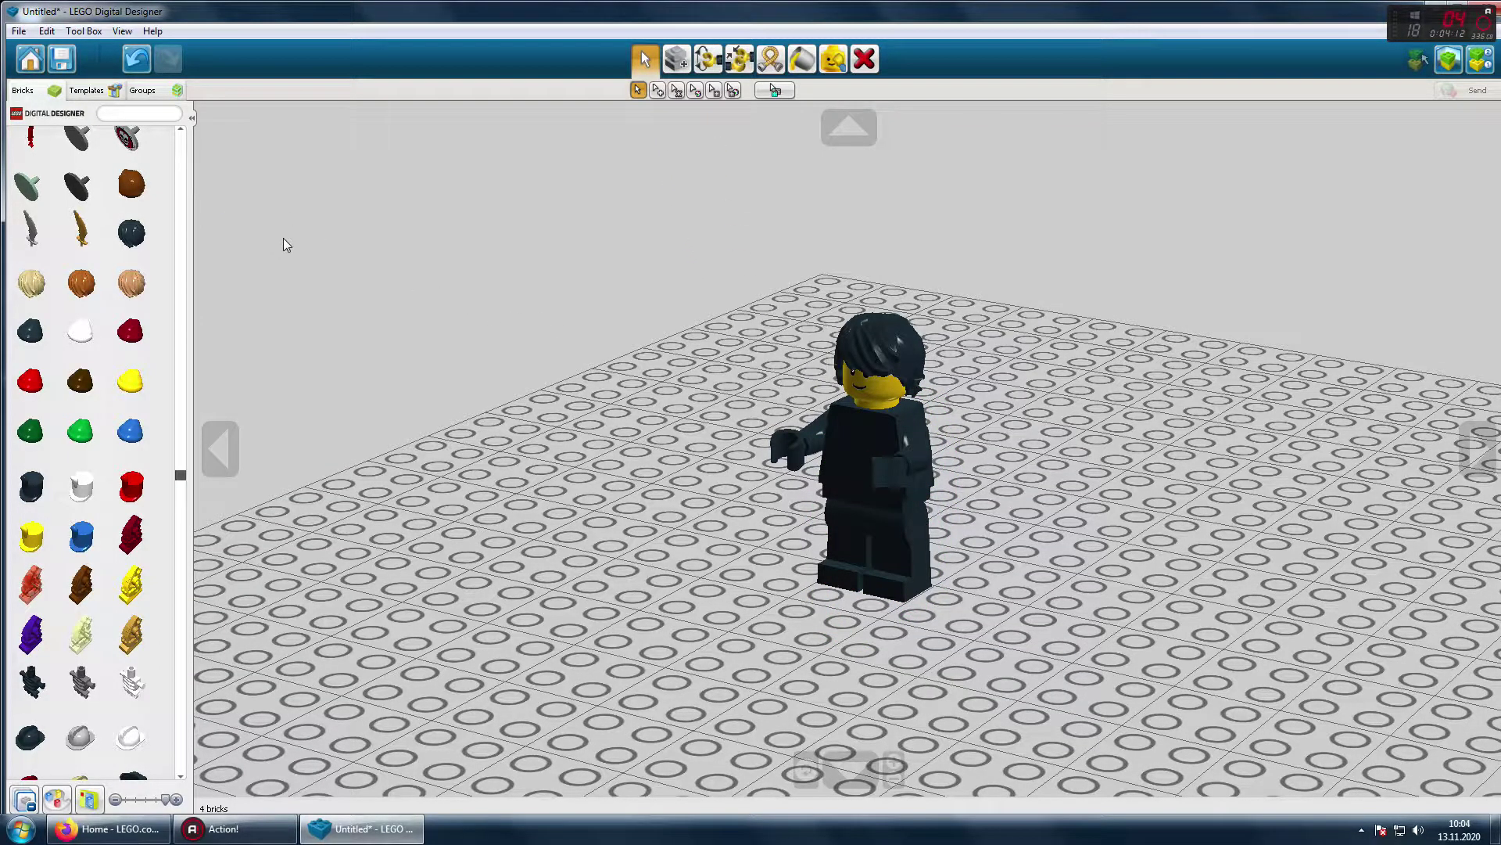
Step: Take a screenshot of the model and save it as PNG image 01 in the Pictures library
{"action": "left_click", "coordinate": [86, 31]}
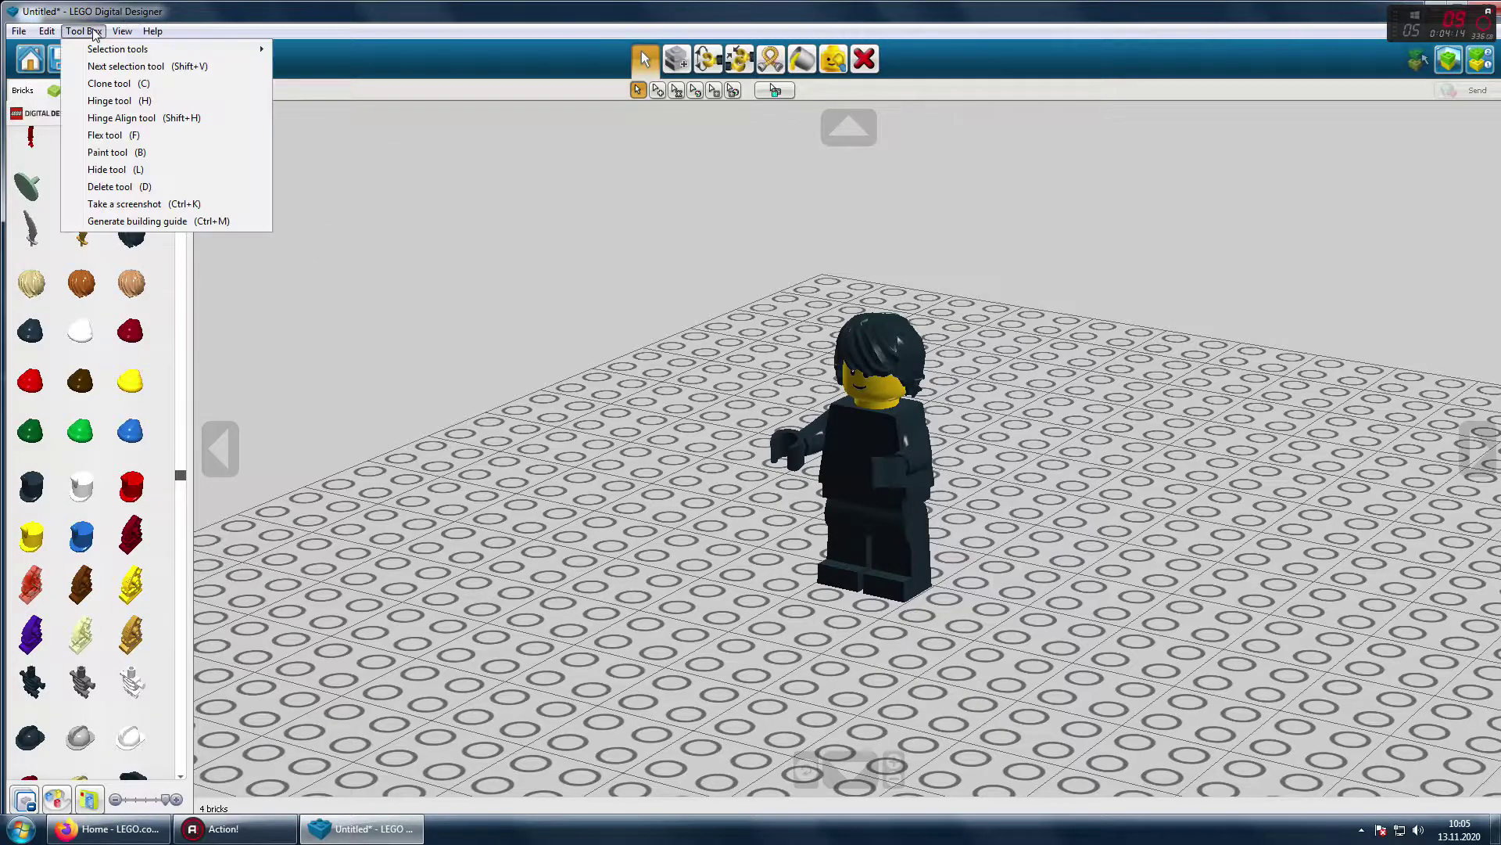
{"action": "left_click", "coordinate": [230, 205]}
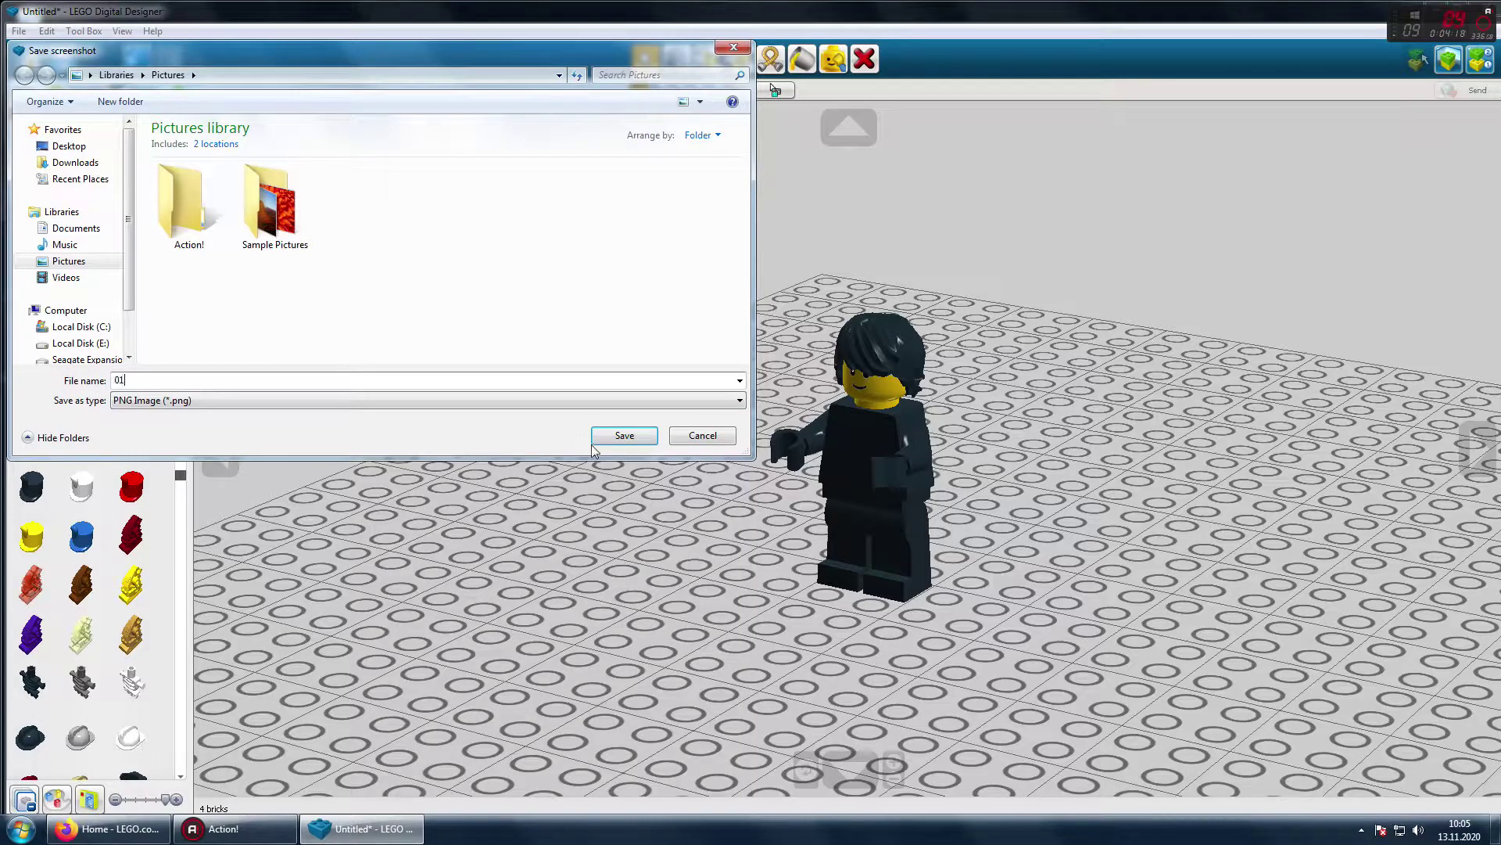
{"action": "left_click", "coordinate": [608, 438]}
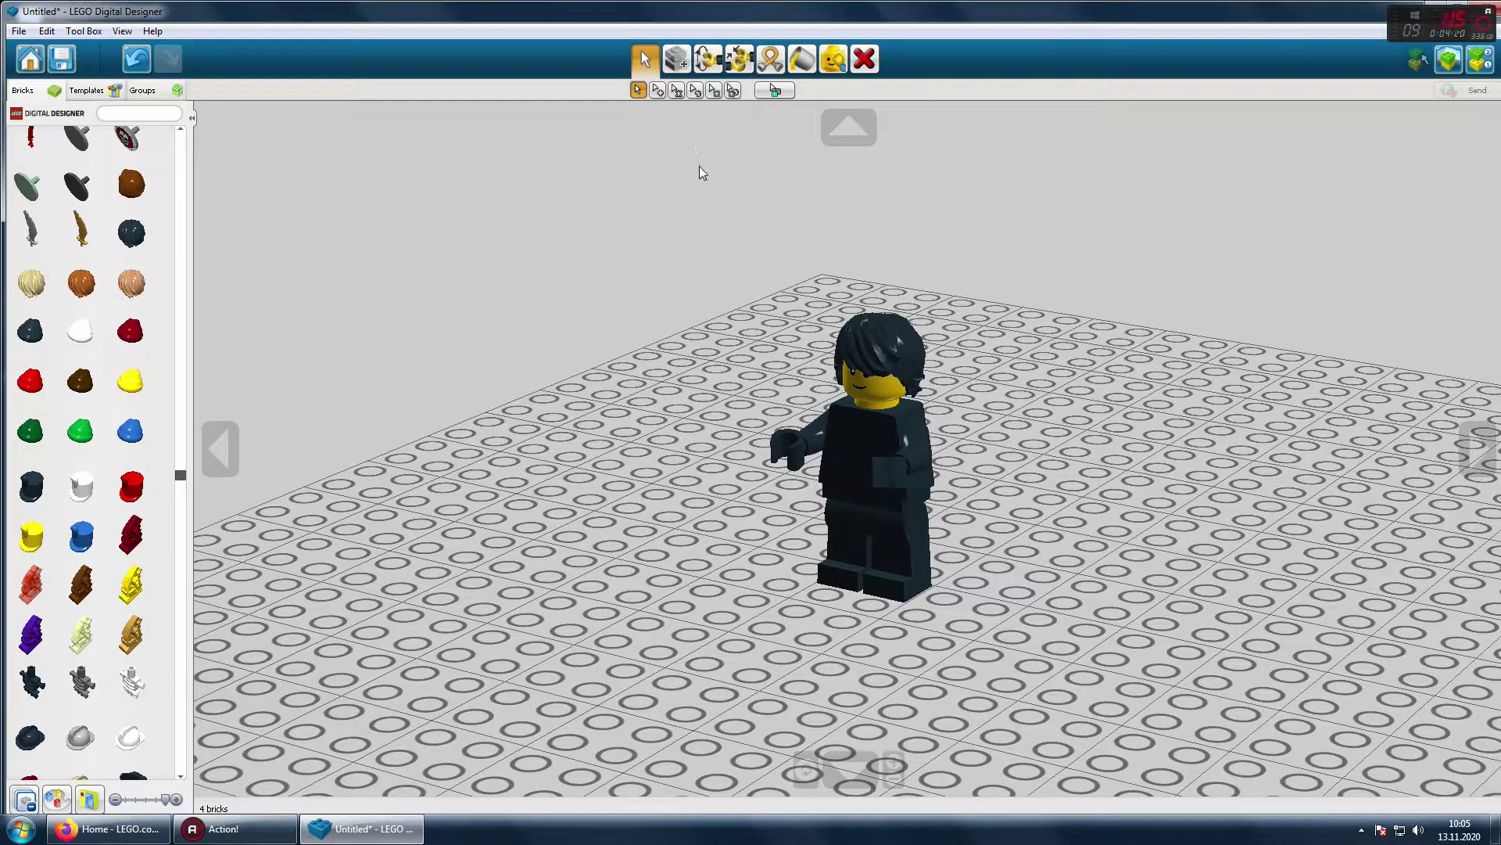
Step: Swing the minifigure's left leg to -36 degrees with the Hinge tool and return to the selection tool
{"action": "left_click", "coordinate": [719, 70]}
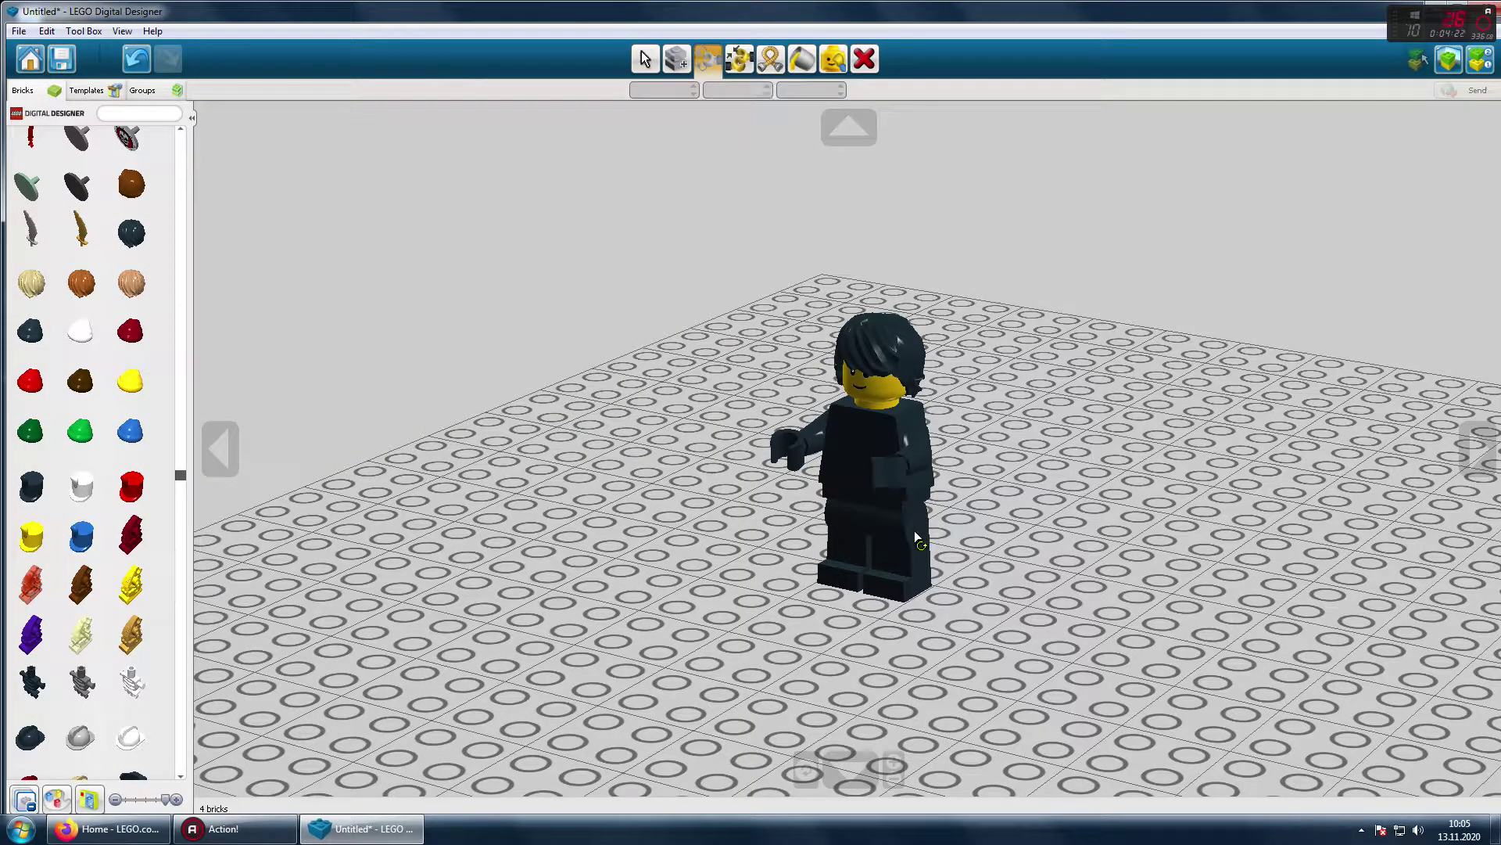
{"action": "left_click", "coordinate": [914, 530]}
{"action": "left_click", "coordinate": [644, 63]}
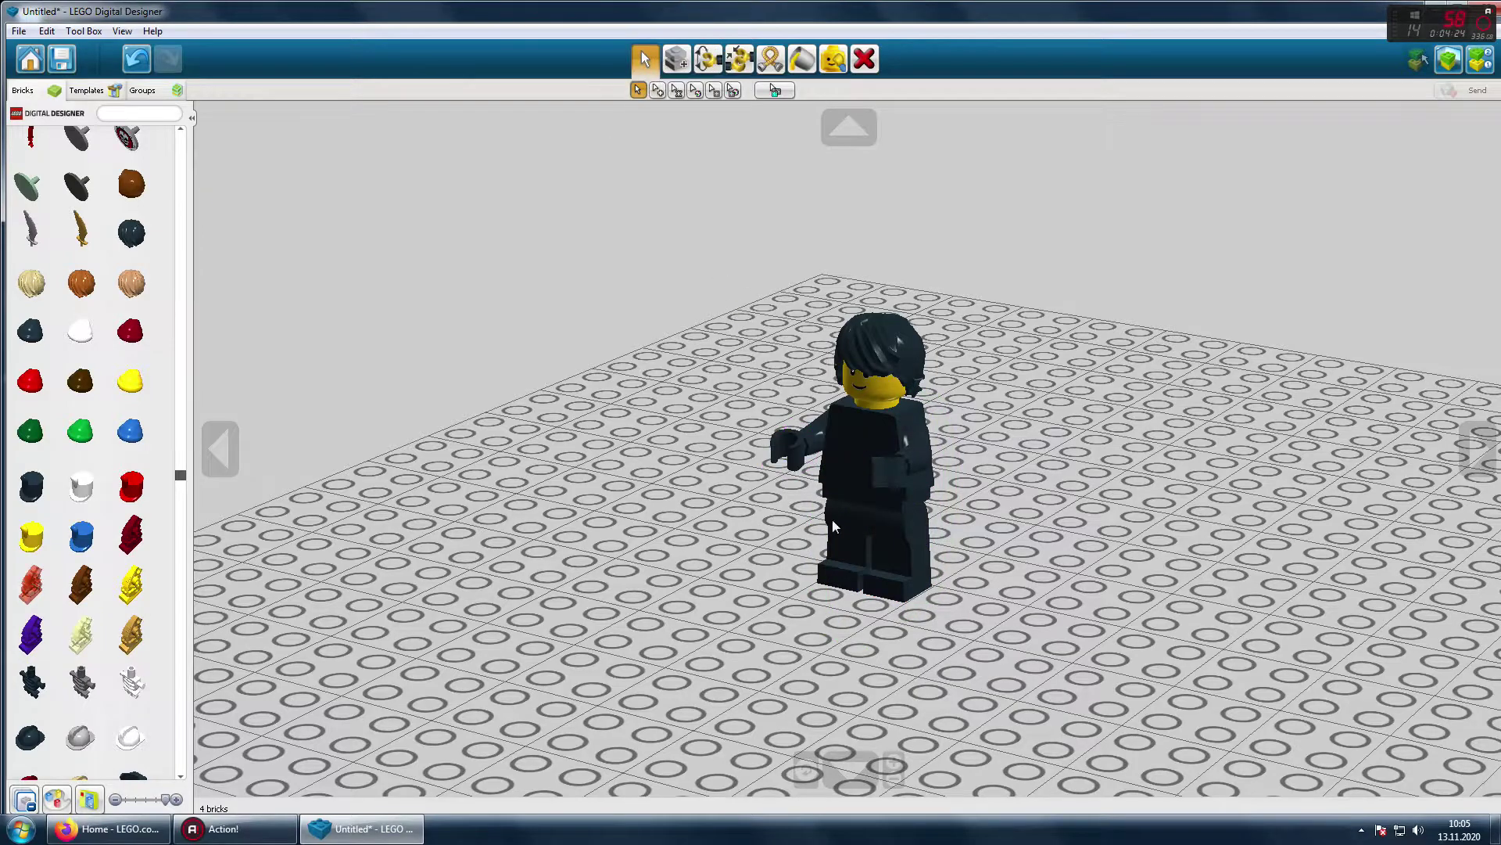
{"action": "left_click", "coordinate": [712, 64]}
{"action": "left_click_drag", "start_coordinate": [884, 557], "coordinate": [931, 557]}
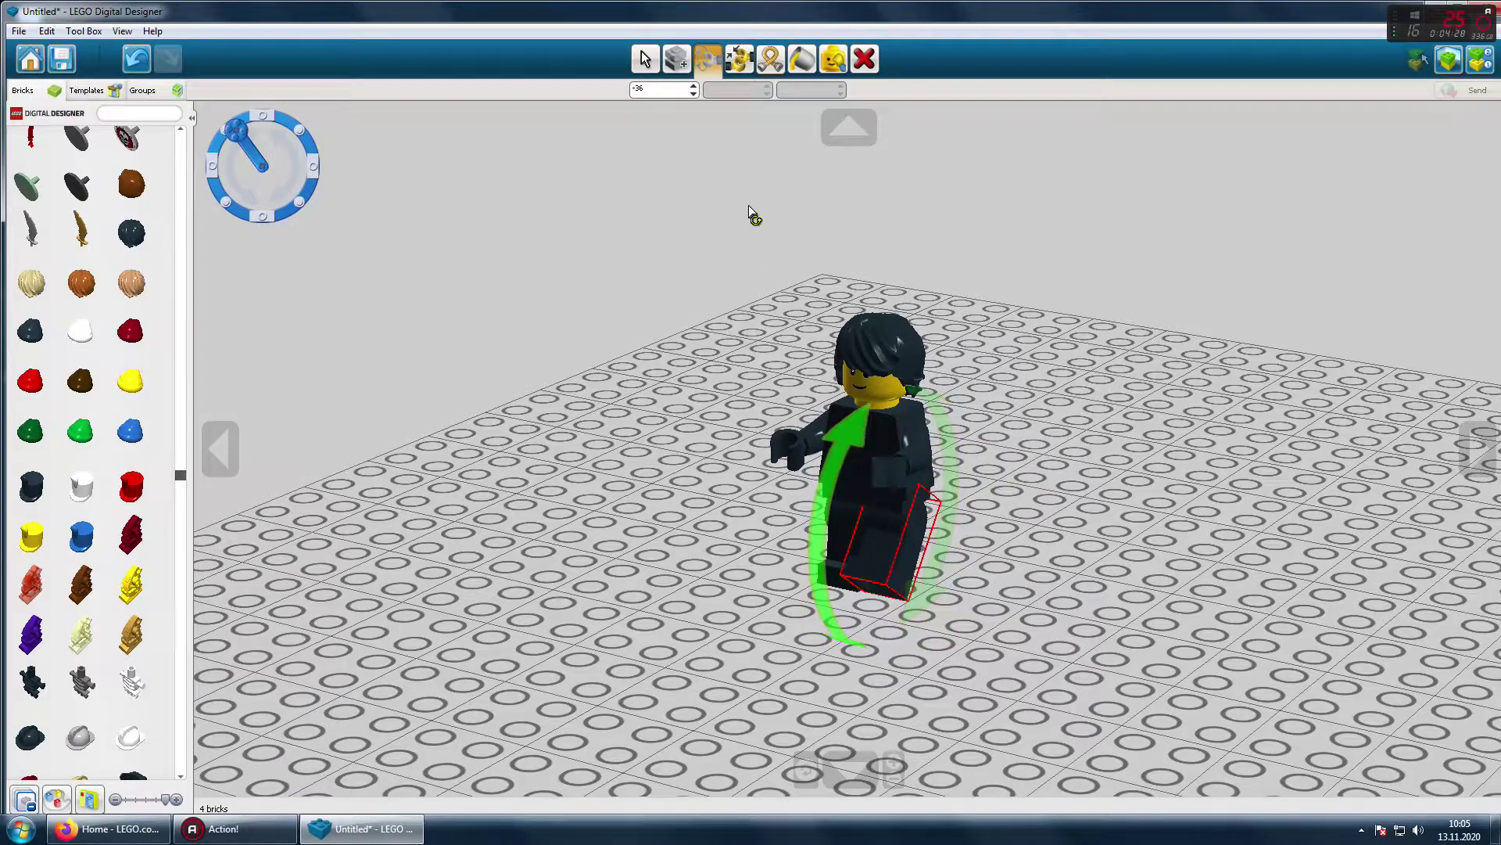
{"action": "left_click", "coordinate": [645, 58]}
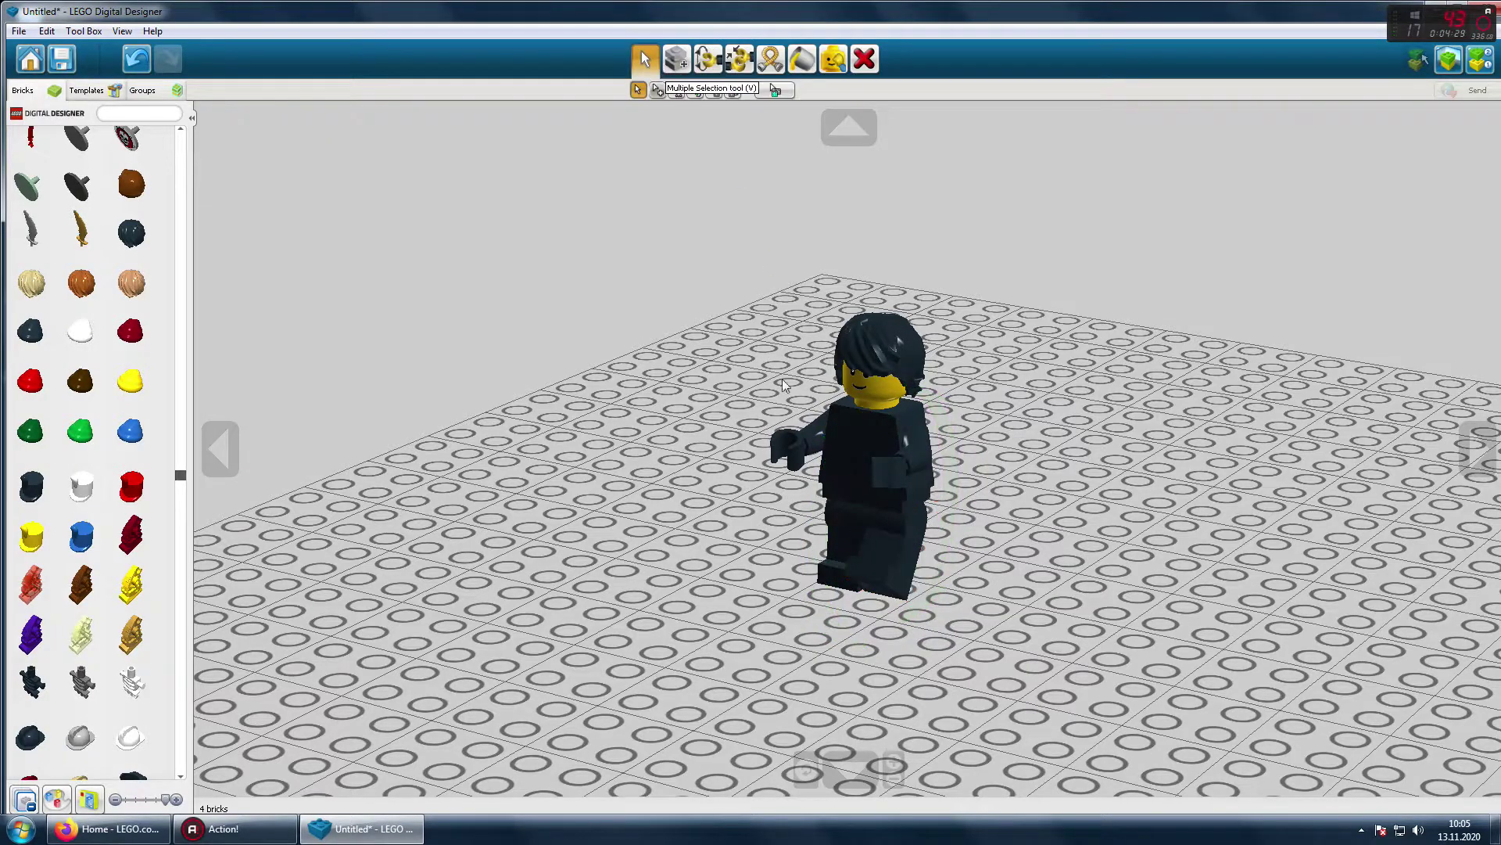
Step: Select all connected minifigure bricks, move the figure one stud forward and save a screenshot as PNG image 02
{"action": "left_click", "coordinate": [852, 456]}
{"action": "left_click", "coordinate": [638, 90]}
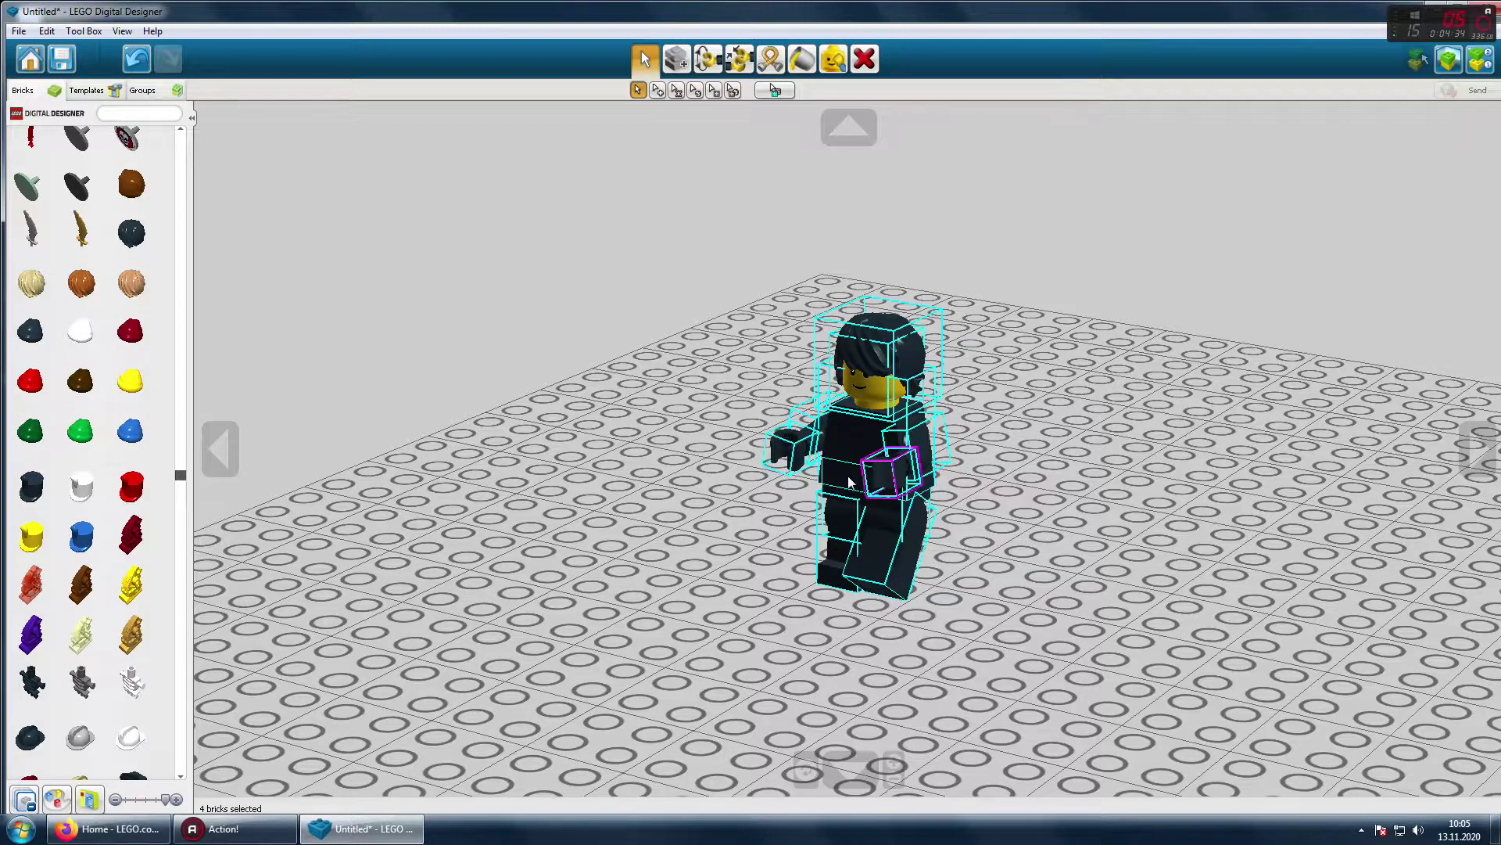
{"action": "left_click", "coordinate": [862, 537]}
{"action": "left_click_drag", "start_coordinate": [862, 538], "coordinate": [856, 543]}
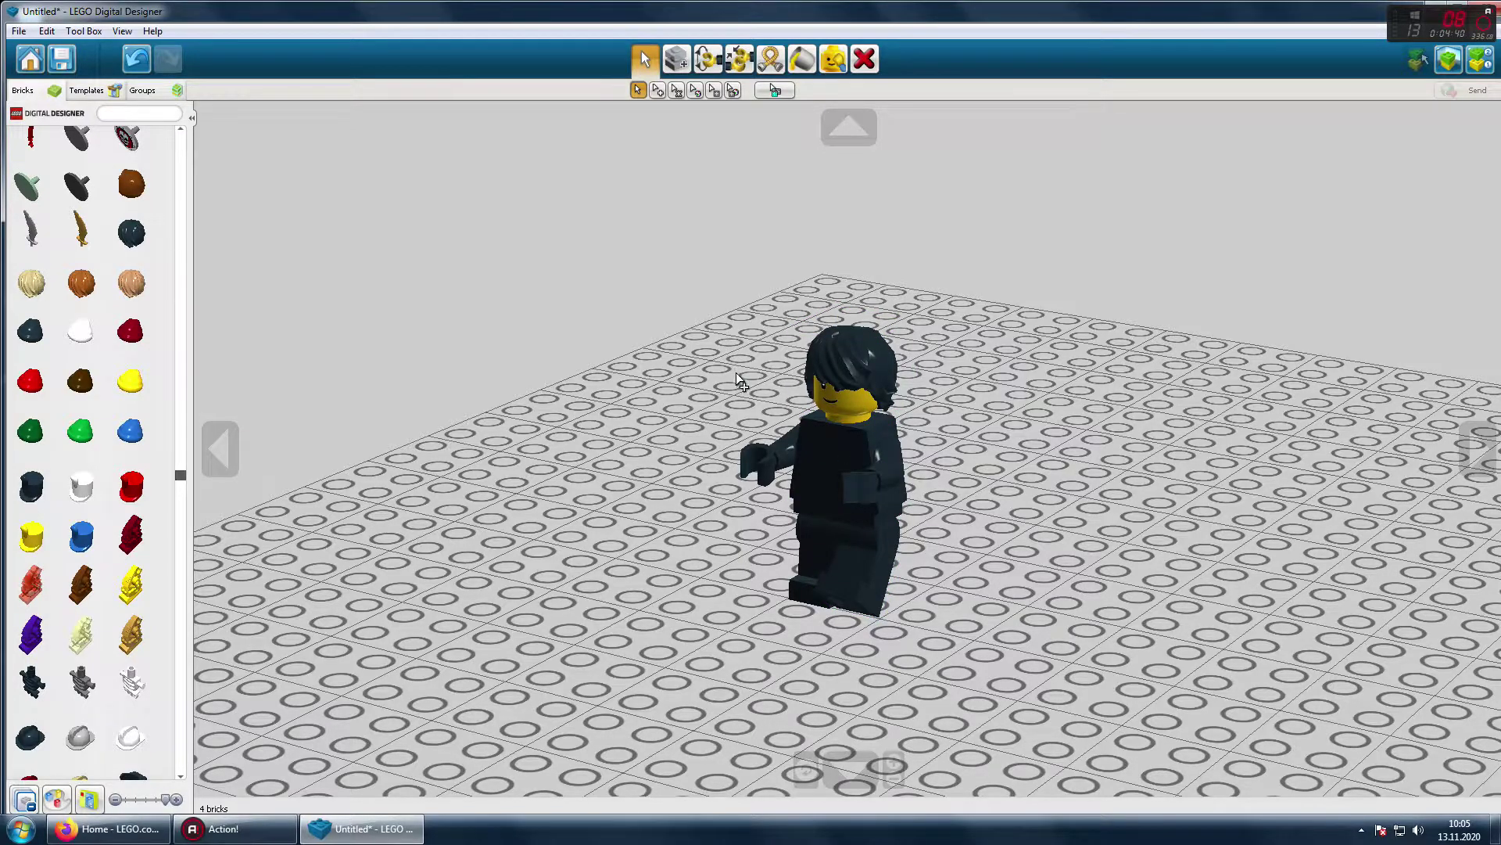
{"action": "key", "text": "ctrl+k"}
{"action": "key", "text": "Escape"}
Step: Move the whole minifigure another stud forward and swing its legs into an open stride, right leg forward and left leg back
{"action": "left_click", "coordinate": [676, 90]}
{"action": "left_click_drag", "start_coordinate": [861, 533], "coordinate": [853, 538]}
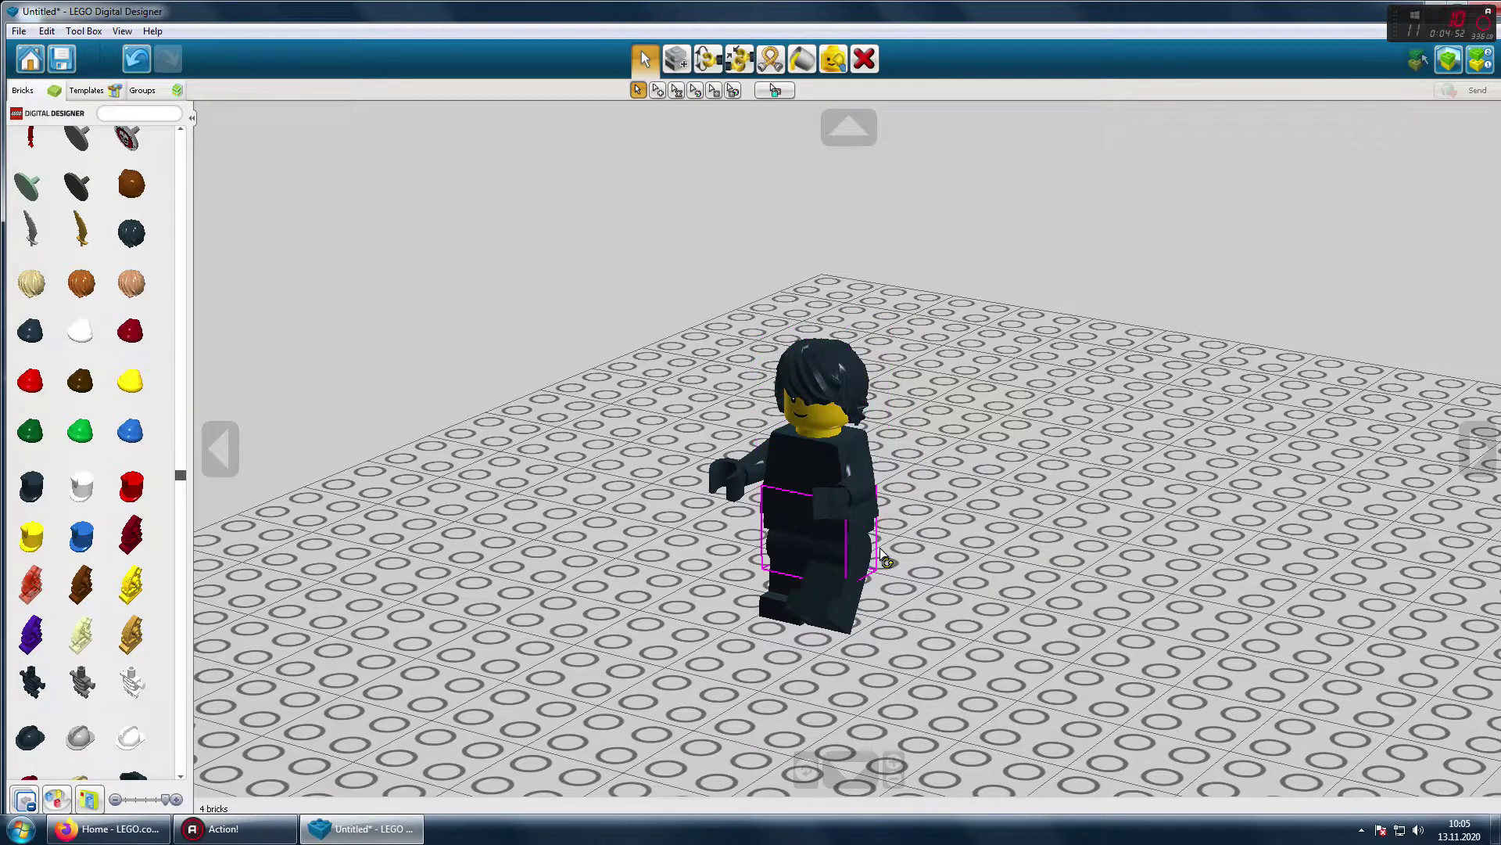
{"action": "key", "text": "h"}
{"action": "left_click", "coordinate": [841, 587]}
{"action": "mouse_move", "coordinate": [848, 589]}
{"action": "left_mouse_down"}
{"action": "mouse_move", "coordinate": [884, 592]}
{"action": "mouse_move", "coordinate": [841, 596]}
{"action": "mouse_move", "coordinate": [834, 582]}
{"action": "left_mouse_up"}
{"action": "left_click", "coordinate": [800, 582]}
{"action": "left_click", "coordinate": [644, 53]}
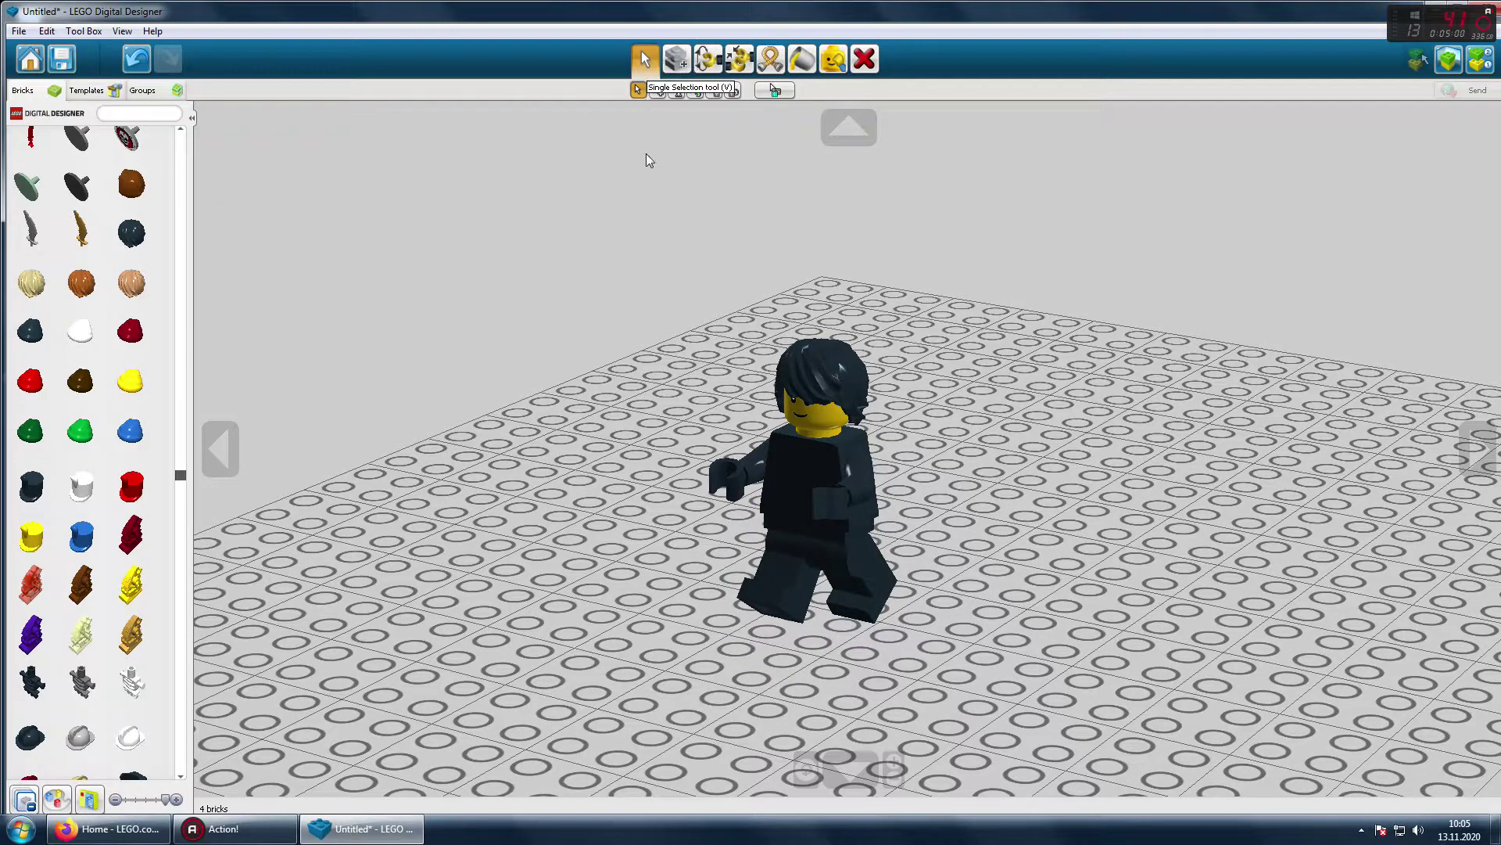
Step: Take a screenshot of the model and save it as PNG image 03 in the Pictures library
{"action": "key", "text": "ctrl+k"}
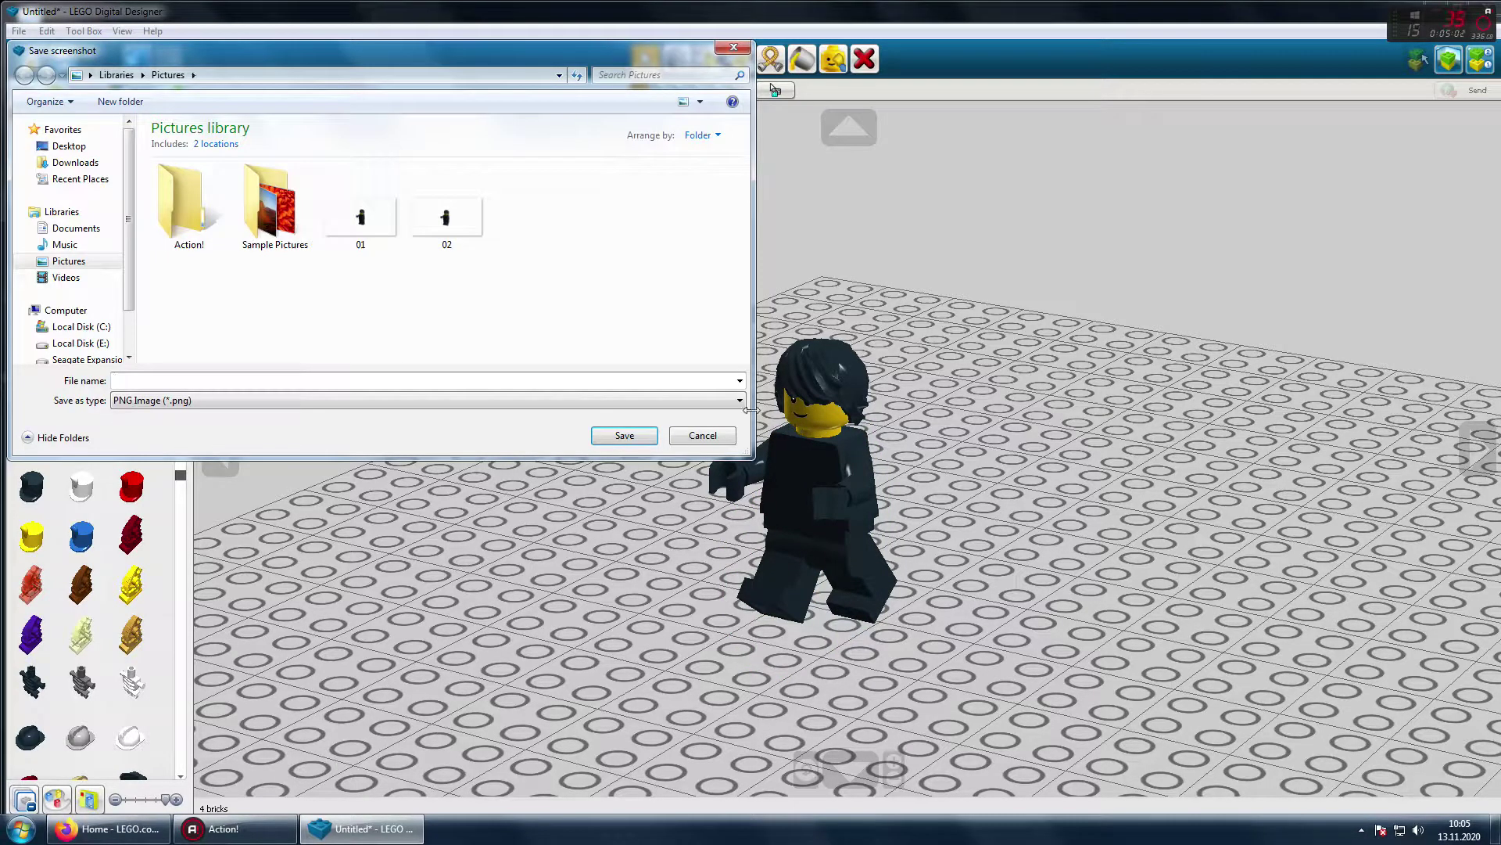
{"action": "type", "text": "03"}
{"action": "key", "text": "Return"}
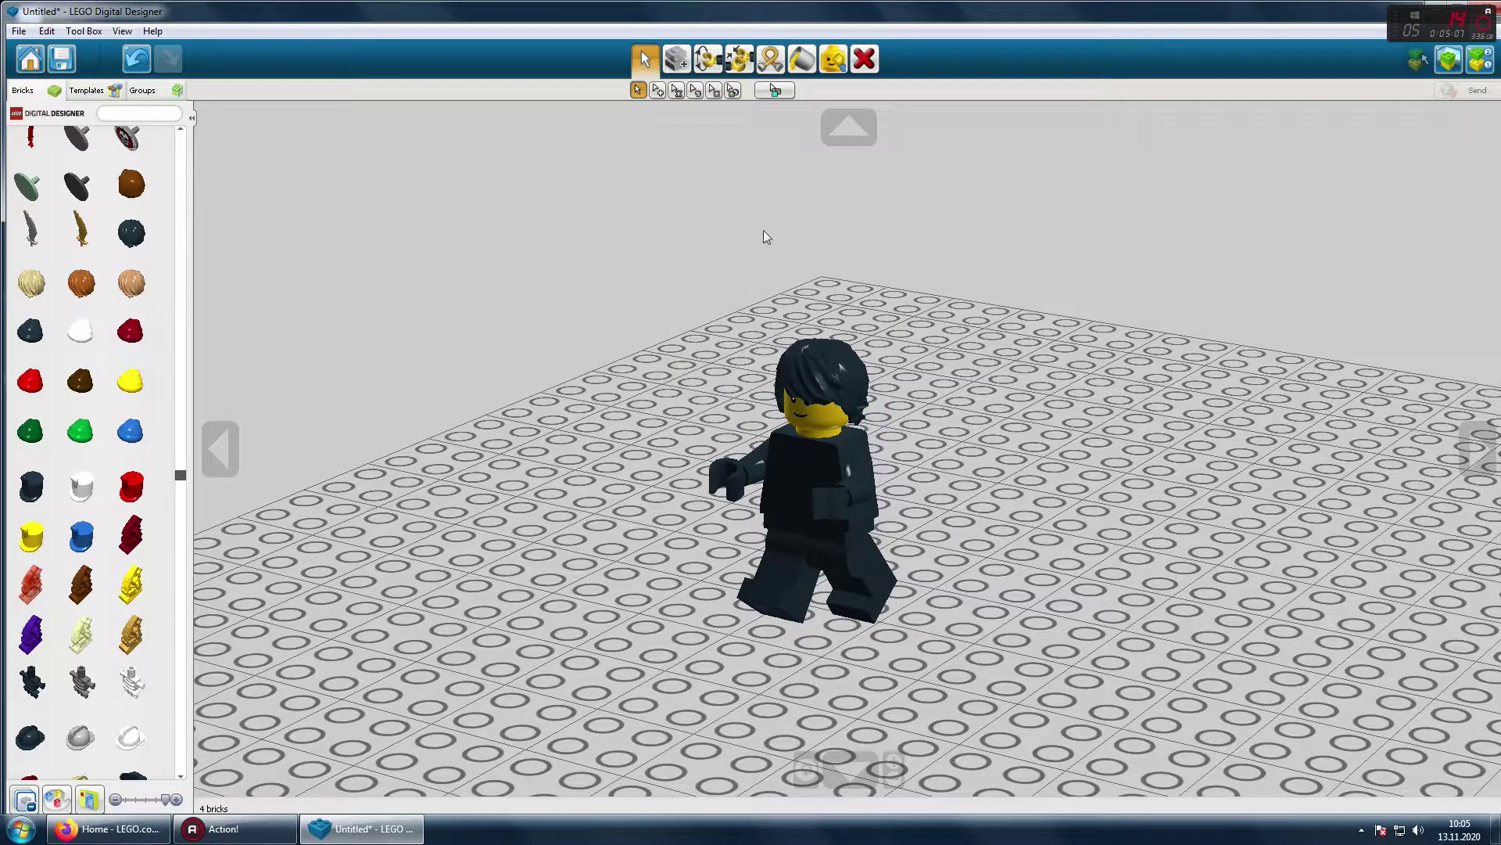
Step: Swing the minifigure's right leg back and its left leg forward to about -54 degrees with the Hinge tool
{"action": "left_click", "coordinate": [708, 59]}
{"action": "left_click", "coordinate": [796, 556]}
{"action": "left_click_drag", "start_coordinate": [823, 585], "coordinate": [846, 603]}
{"action": "left_click", "coordinate": [900, 587]}
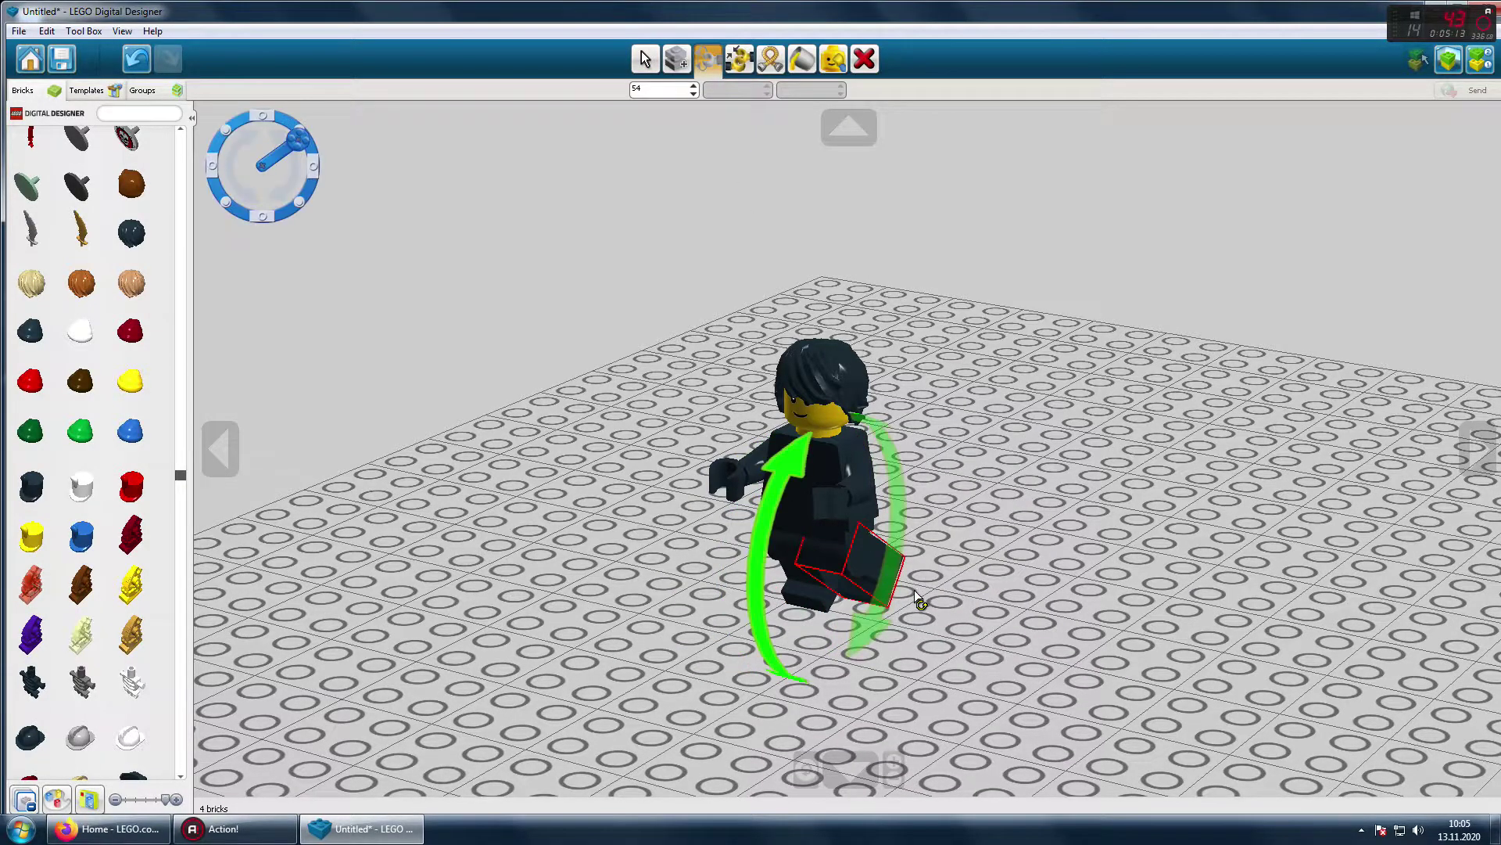
{"action": "left_click_drag", "start_coordinate": [930, 596], "coordinate": [932, 598]}
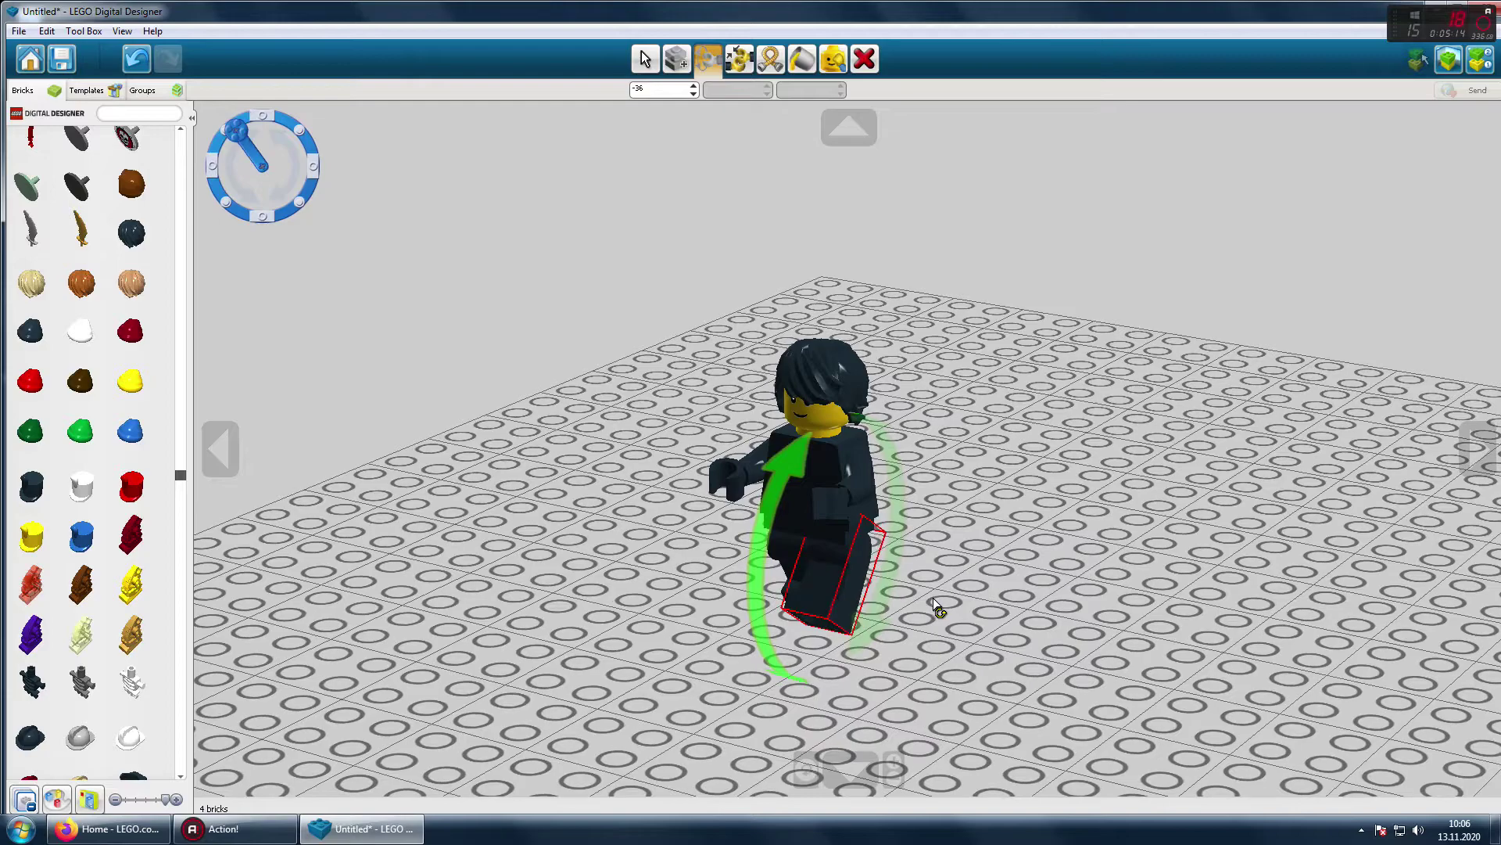
{"action": "left_click", "coordinate": [645, 59]}
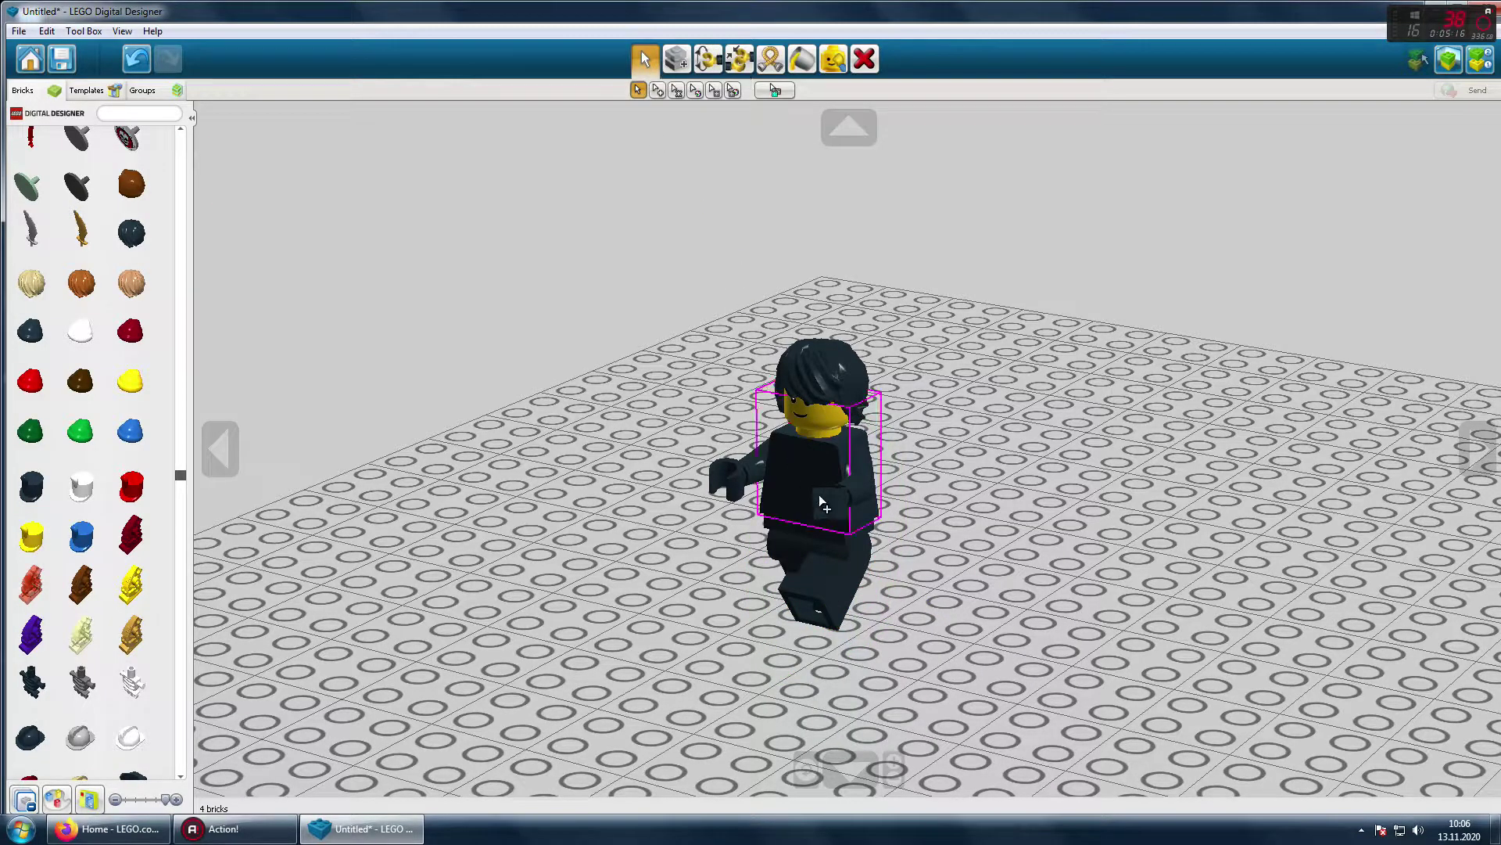
Step: Move the whole minifigure one stud forward and save a screenshot as PNG image 04
{"action": "key", "text": "ctrl+a"}
{"action": "left_click_drag", "start_coordinate": [827, 510], "coordinate": [831, 539]}
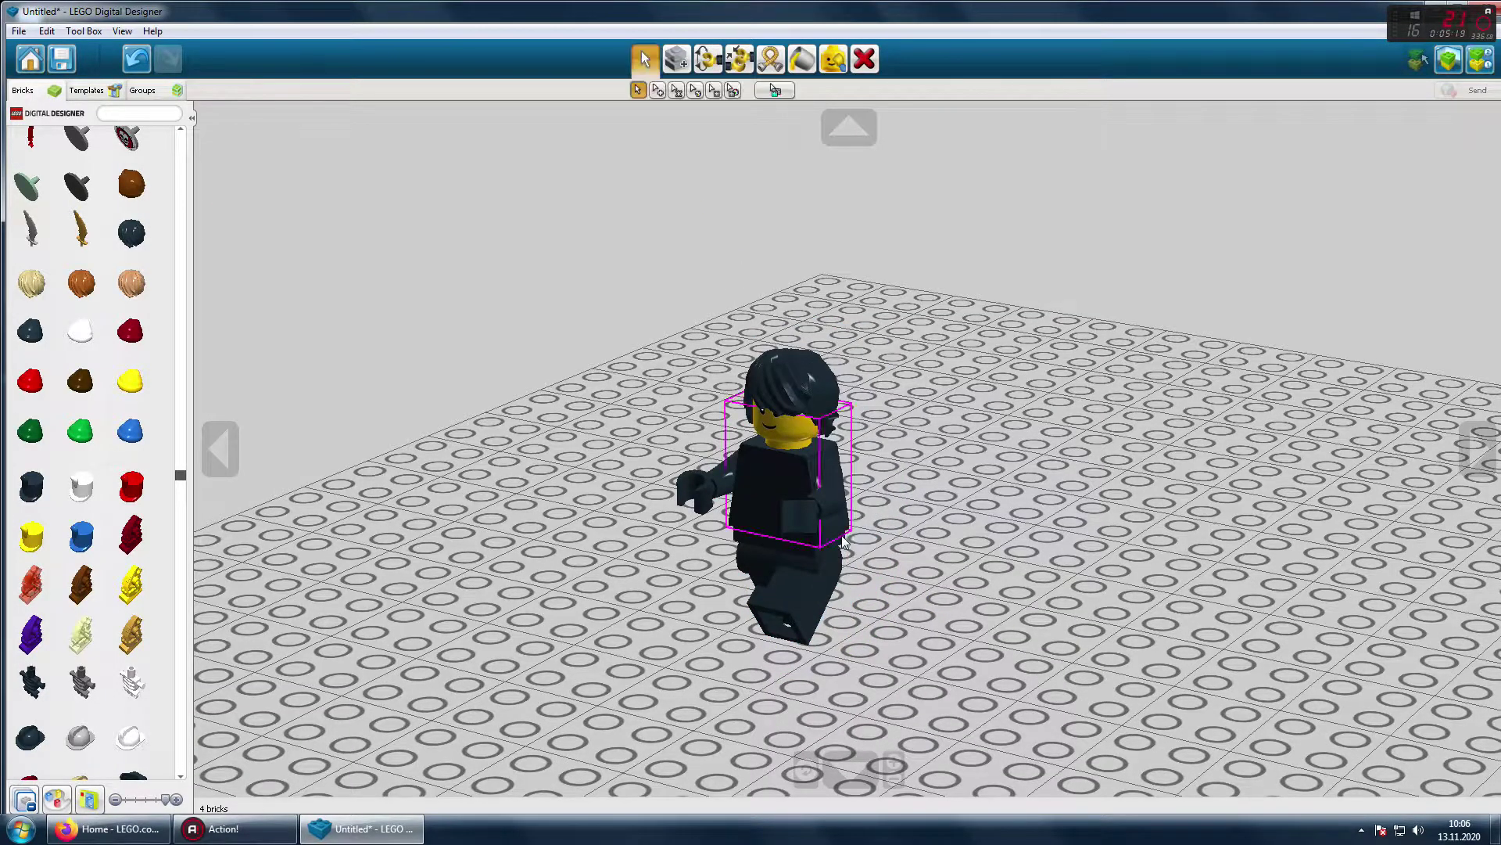
{"action": "left_click", "coordinate": [857, 545]}
{"action": "key", "text": "ctrl+k"}
{"action": "type", "text": "04"}
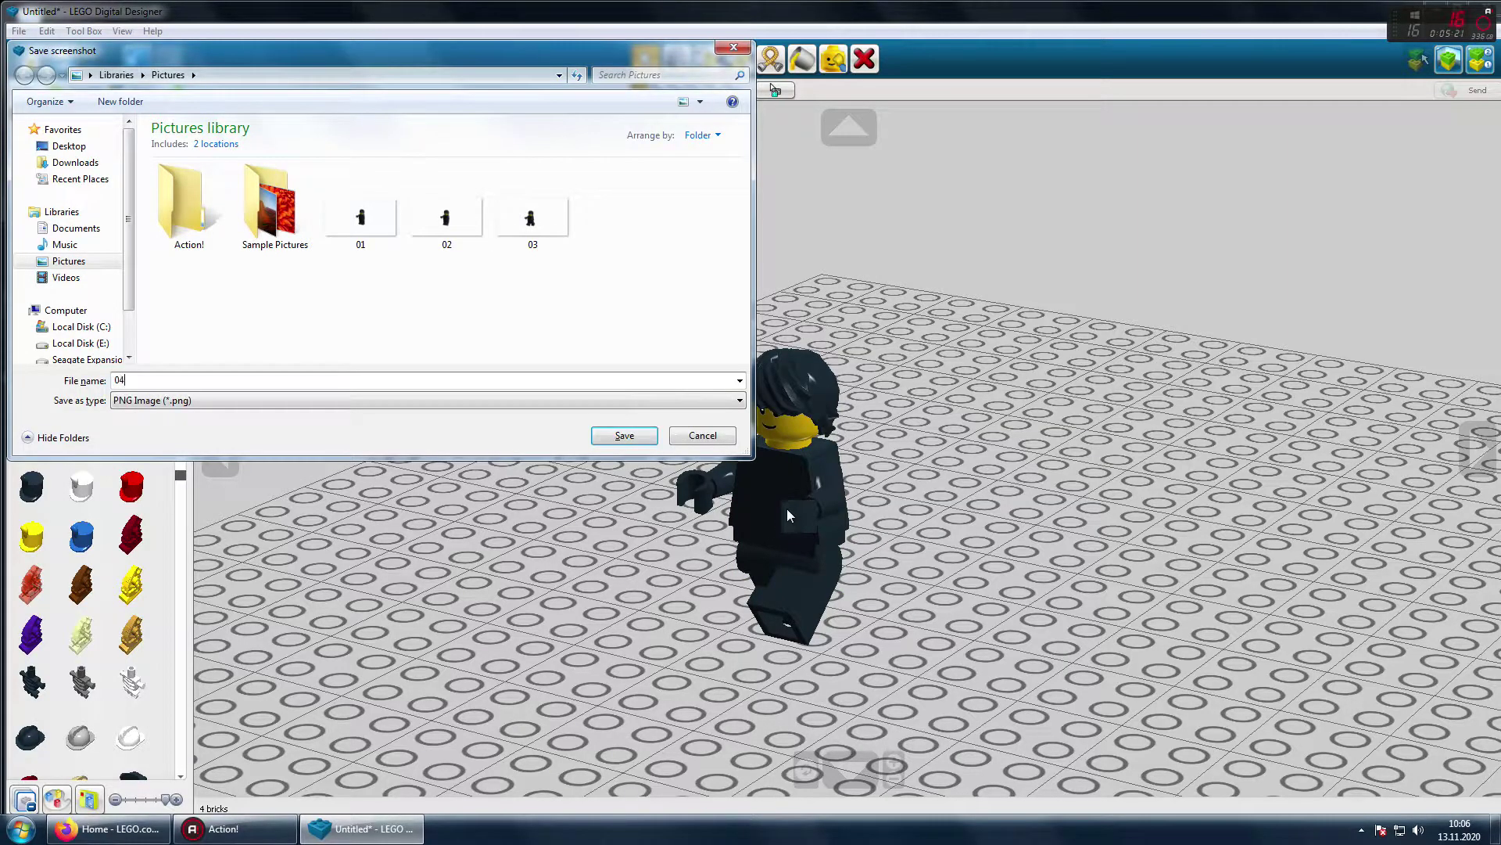
{"action": "key", "text": "Return"}
Step: Lower the minifigure's forward left leg slightly with the Hinge tool and return to the selection tool
{"action": "left_click", "coordinate": [782, 375]}
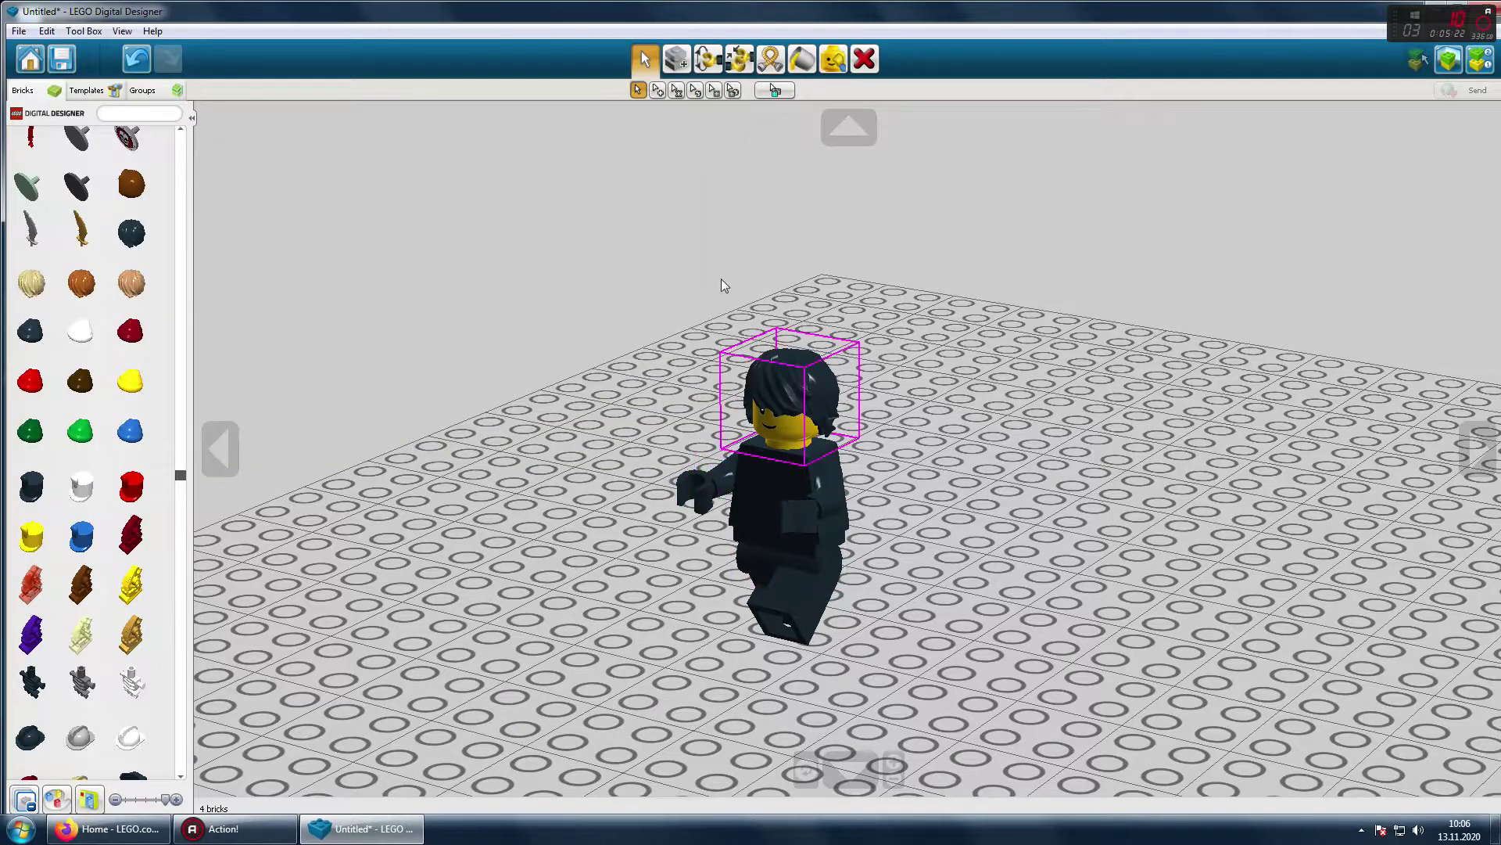
{"action": "left_click", "coordinate": [801, 567]}
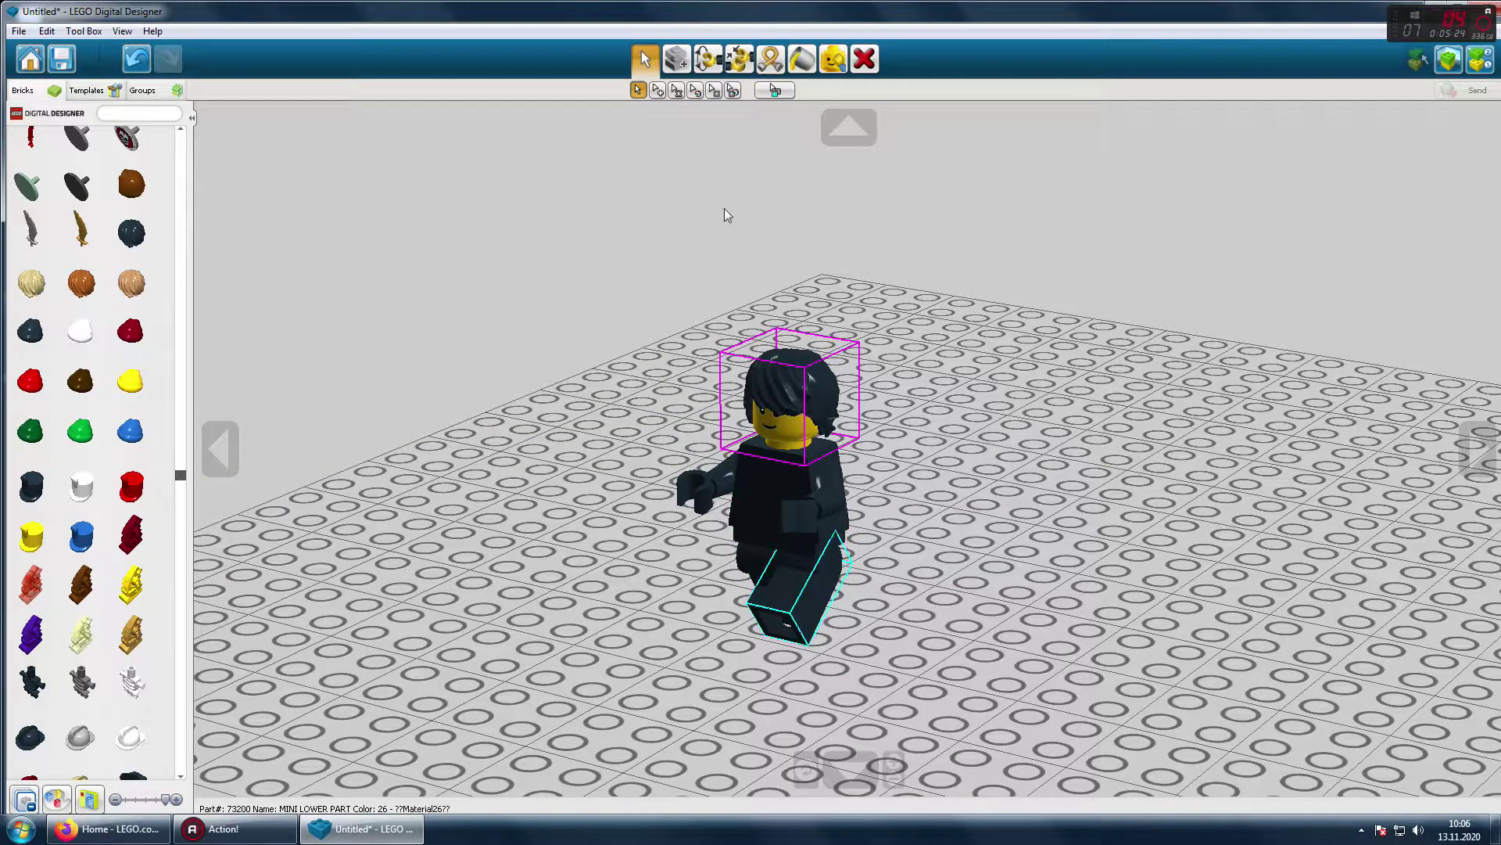
{"action": "left_click", "coordinate": [708, 59]}
{"action": "left_click", "coordinate": [796, 574]}
{"action": "left_click_drag", "start_coordinate": [796, 574], "coordinate": [850, 595]}
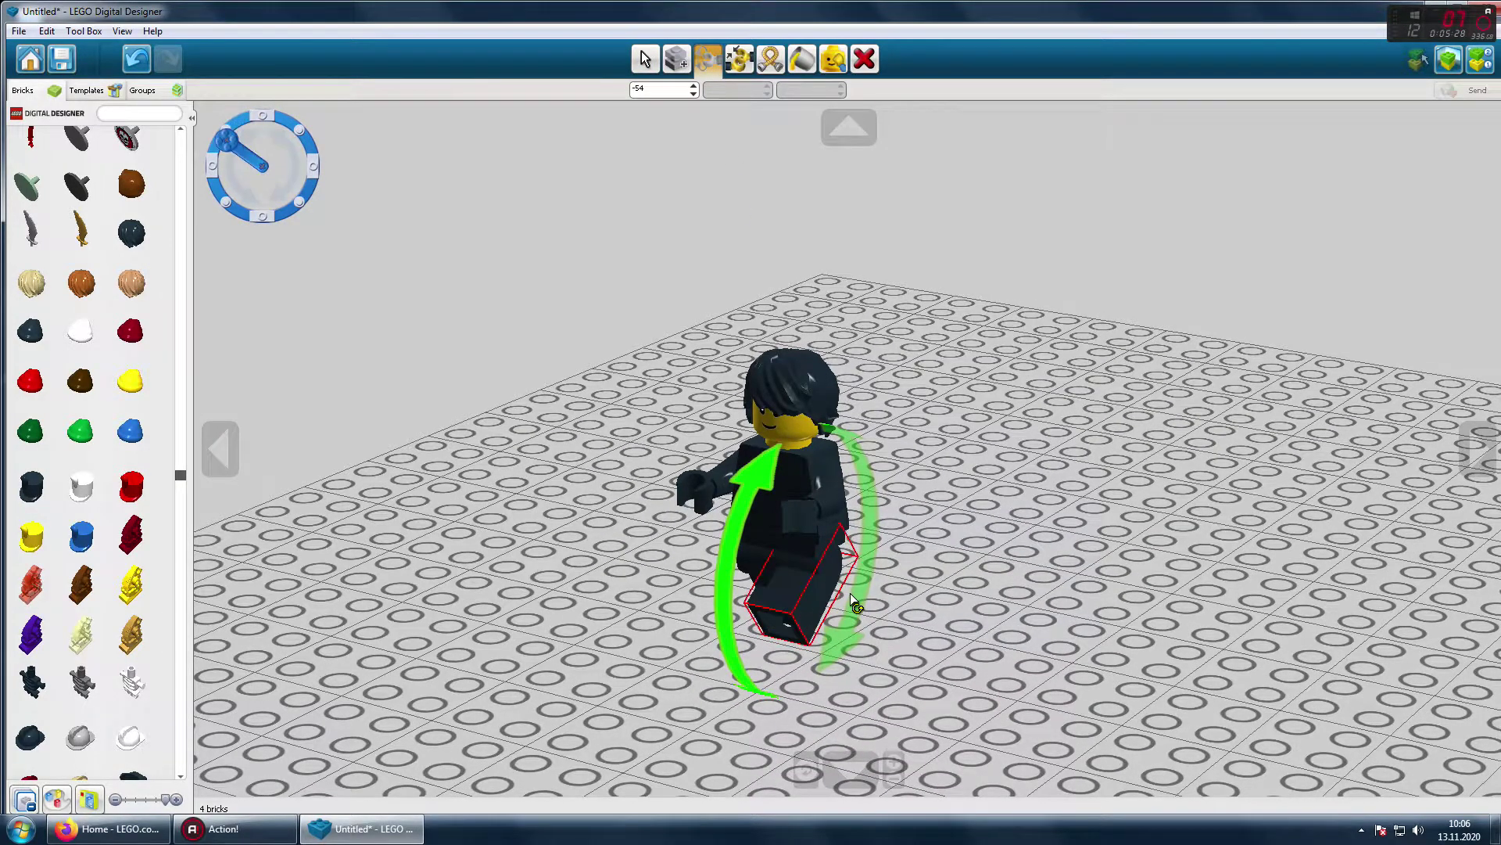
{"action": "left_click", "coordinate": [645, 59]}
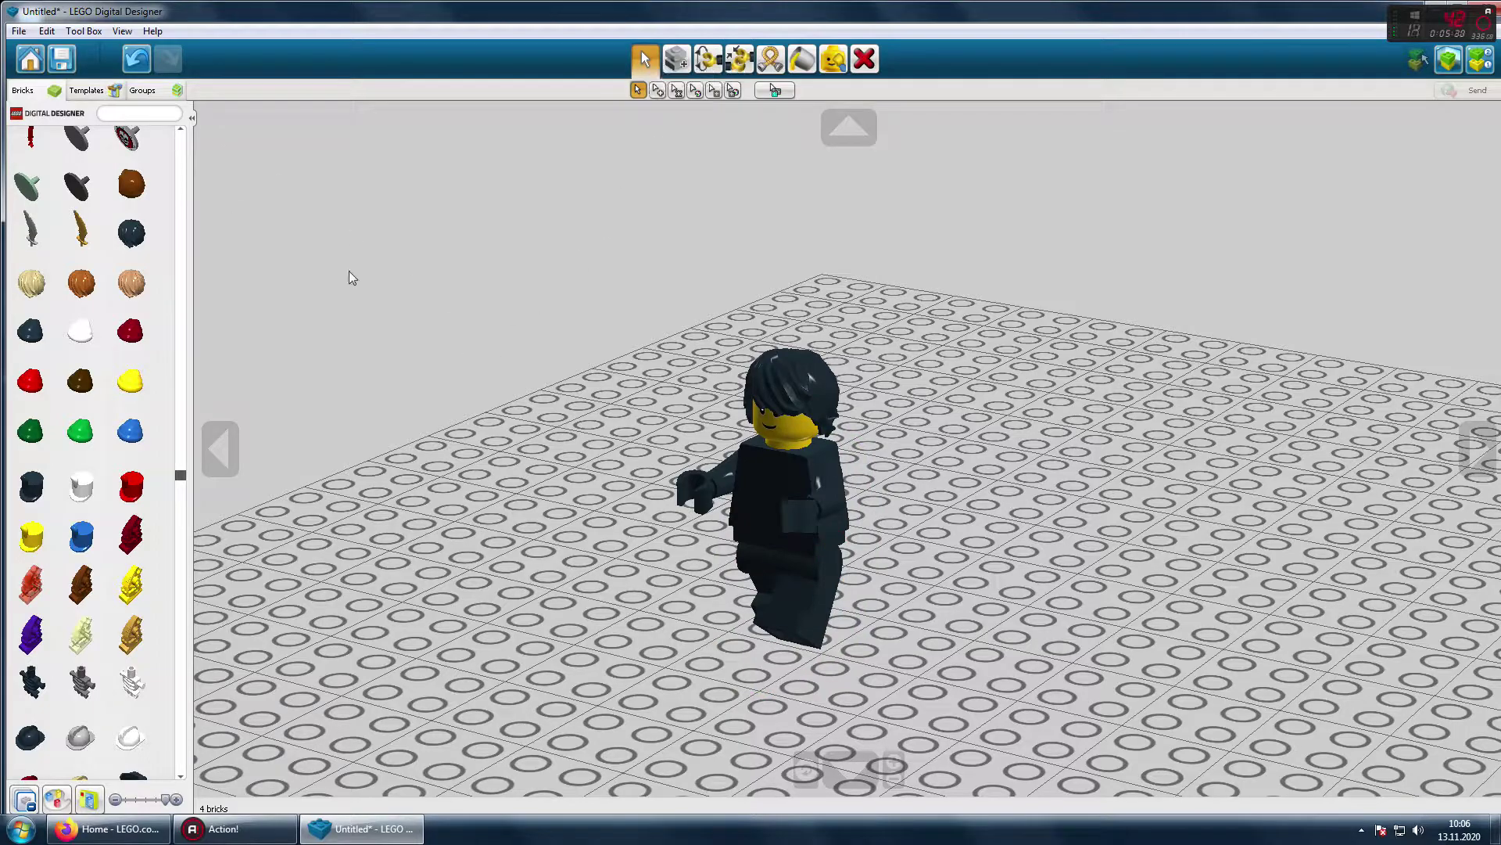
Step: Select all bricks of the posed minifigure, save them as a template and clear the selection
{"action": "left_click", "coordinate": [90, 90]}
{"action": "key", "text": "ctrl+a"}
{"action": "left_click", "coordinate": [25, 799]}
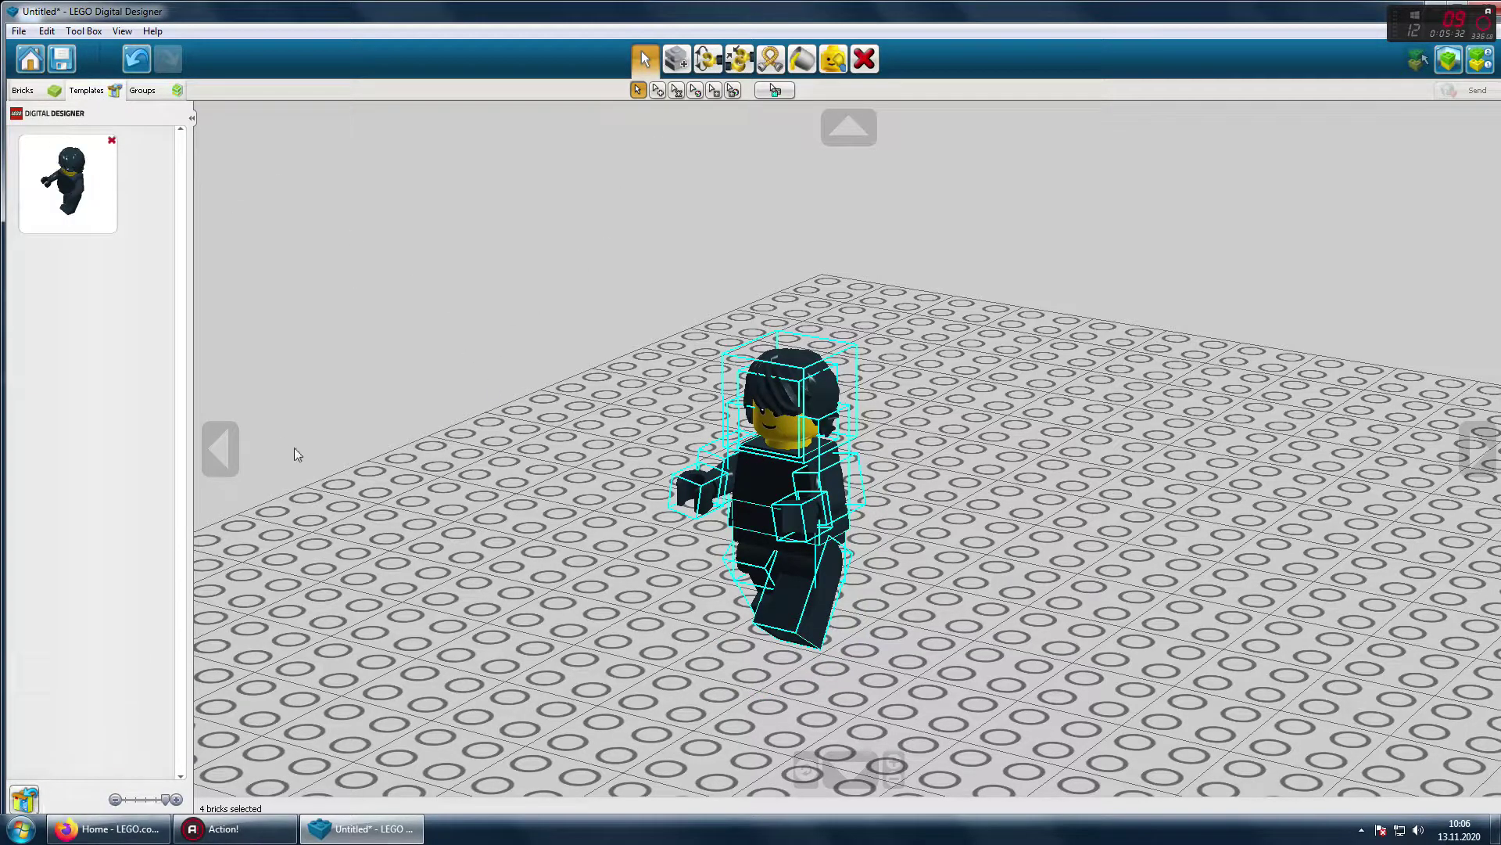
{"action": "left_click", "coordinate": [554, 504]}
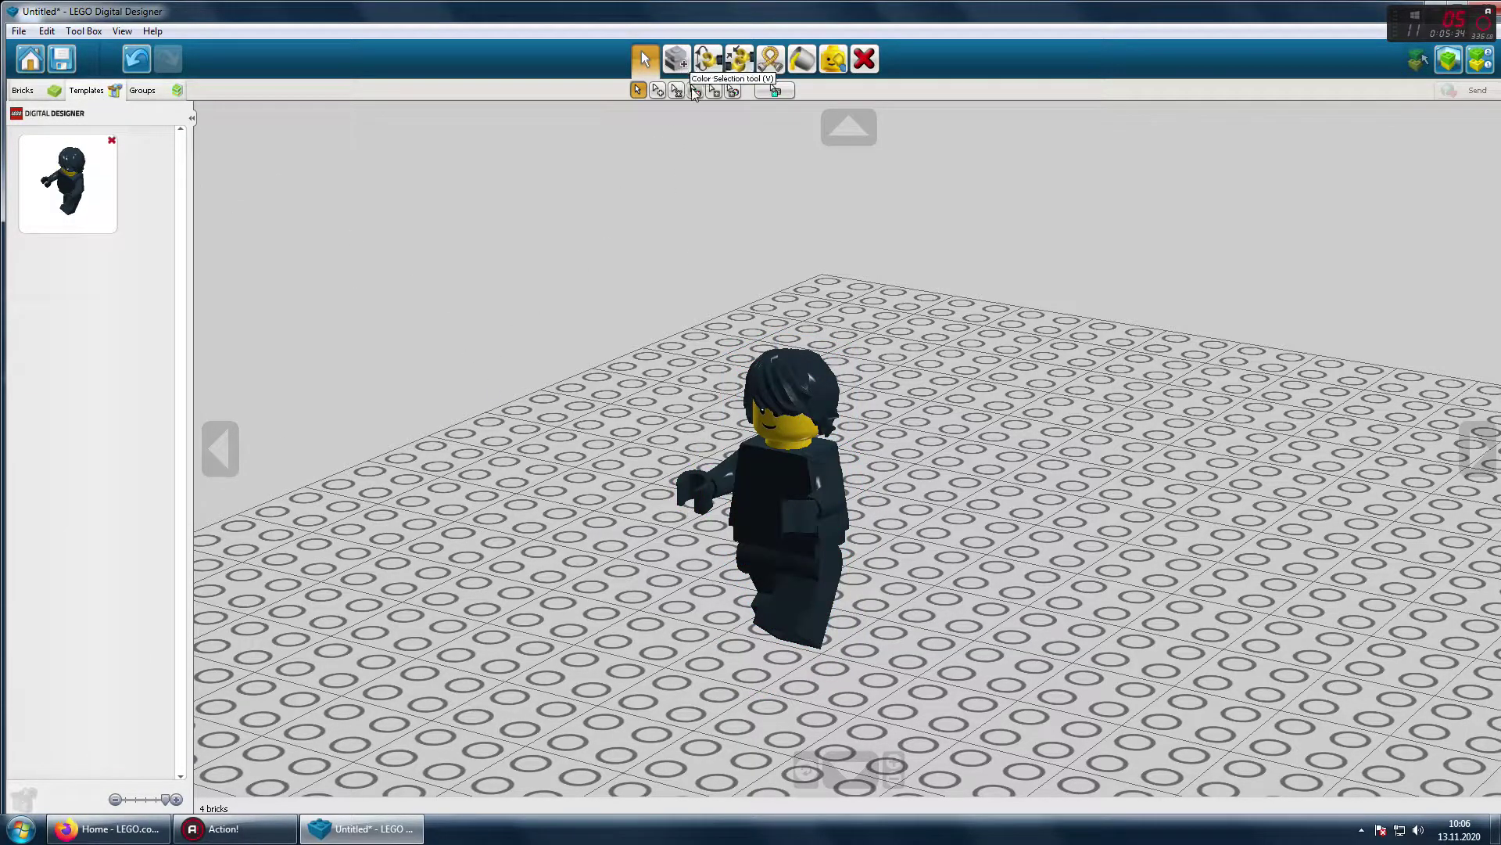
Step: Swing the minifigure's left leg back and its right leg forward into an open stride with the Hinge tool
{"action": "left_click", "coordinate": [707, 58]}
{"action": "left_click", "coordinate": [801, 619]}
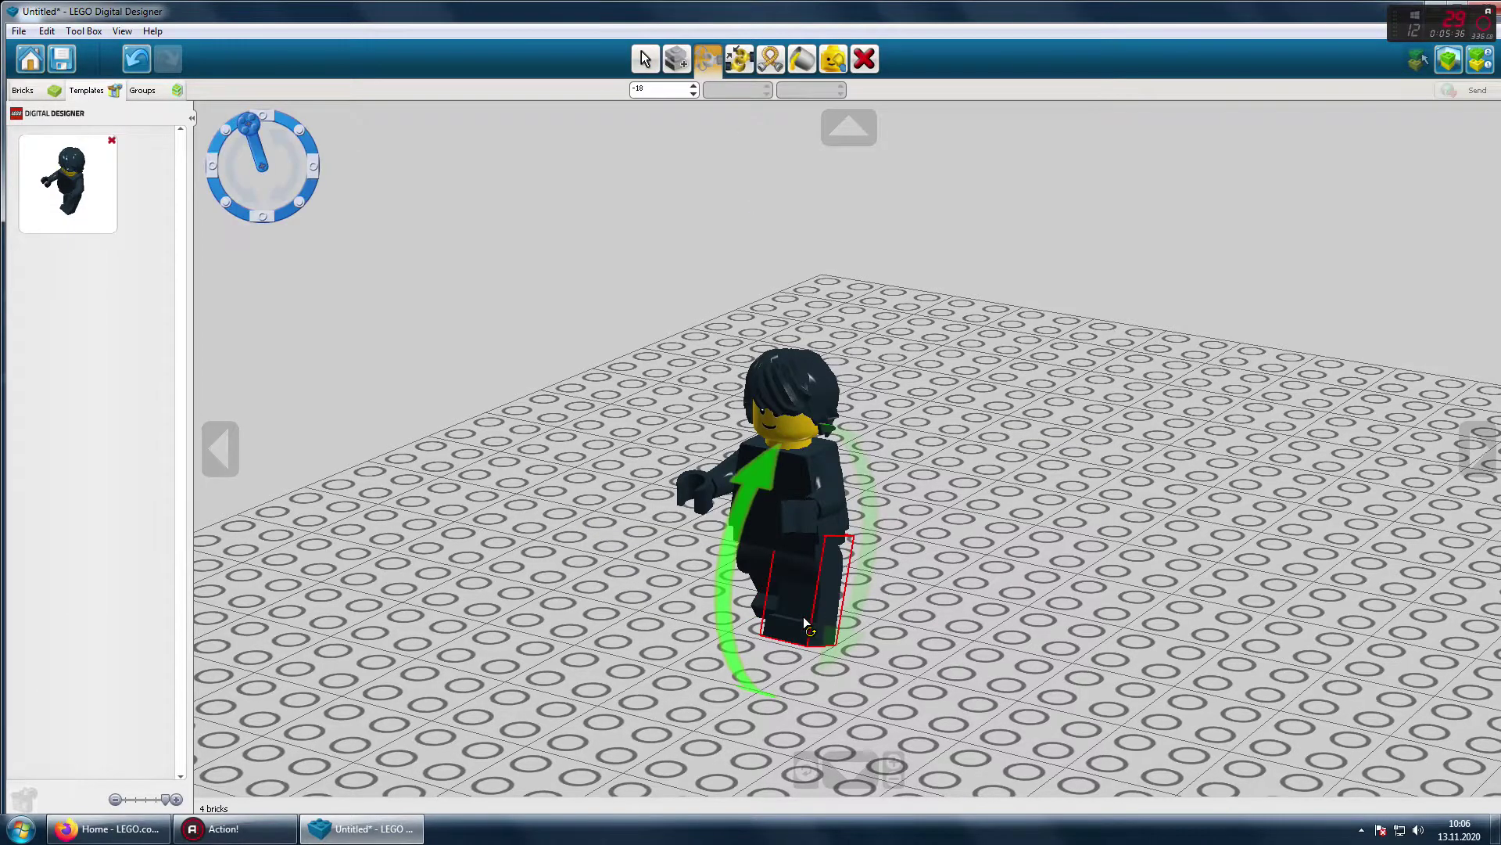
{"action": "mouse_move", "coordinate": [804, 617]}
{"action": "left_mouse_down"}
{"action": "mouse_move", "coordinate": [813, 630]}
{"action": "mouse_move", "coordinate": [774, 602]}
{"action": "mouse_move", "coordinate": [809, 625]}
{"action": "left_mouse_up"}
{"action": "left_click", "coordinate": [645, 59]}
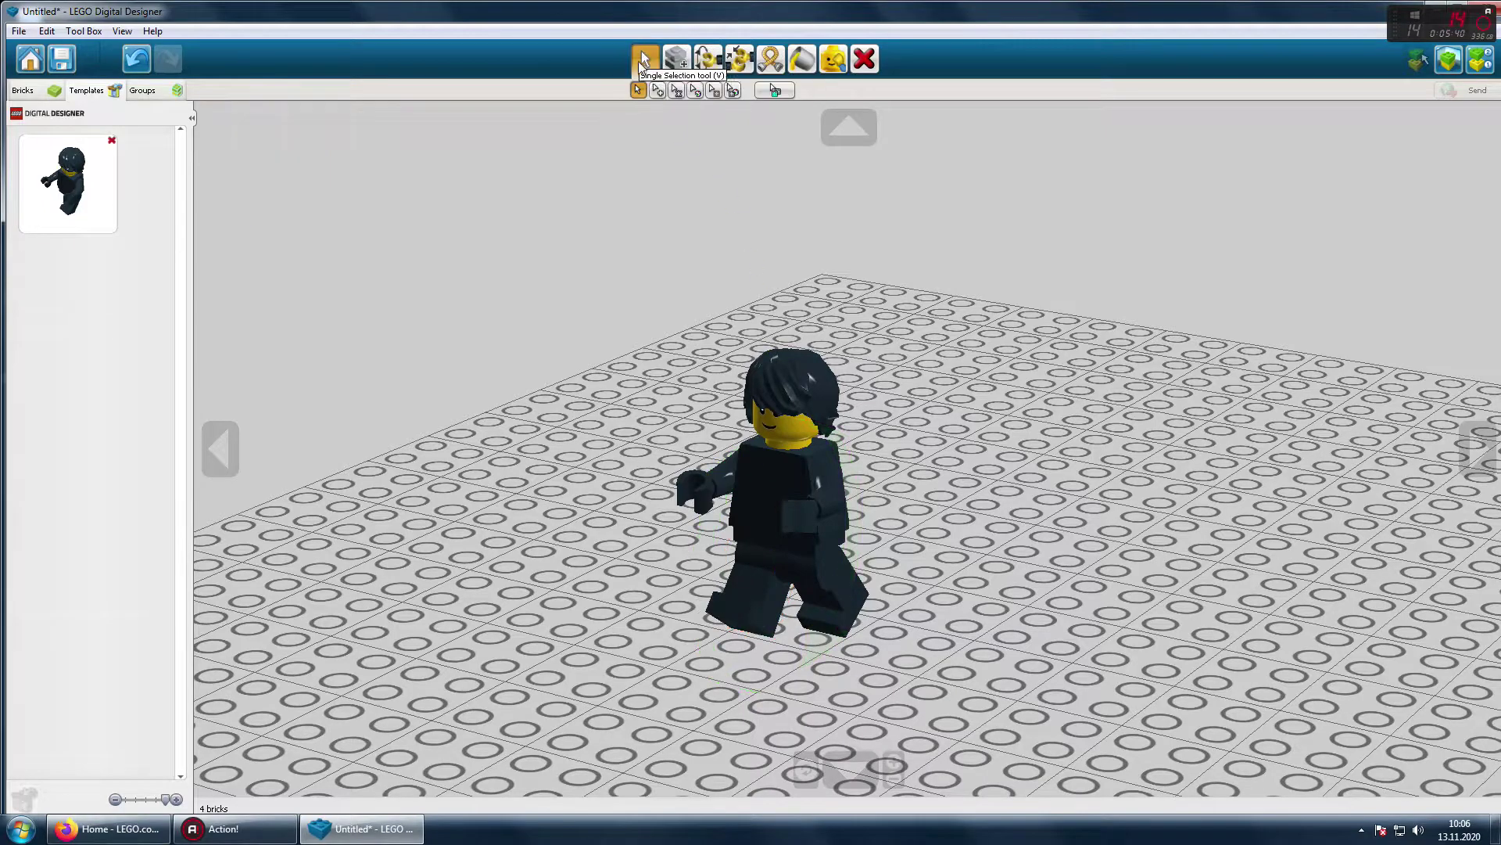
Step: Move the striding minifigure one stud forward and save a screenshot as PNG image 05
{"action": "left_click_drag", "start_coordinate": [770, 567], "coordinate": [772, 568]}
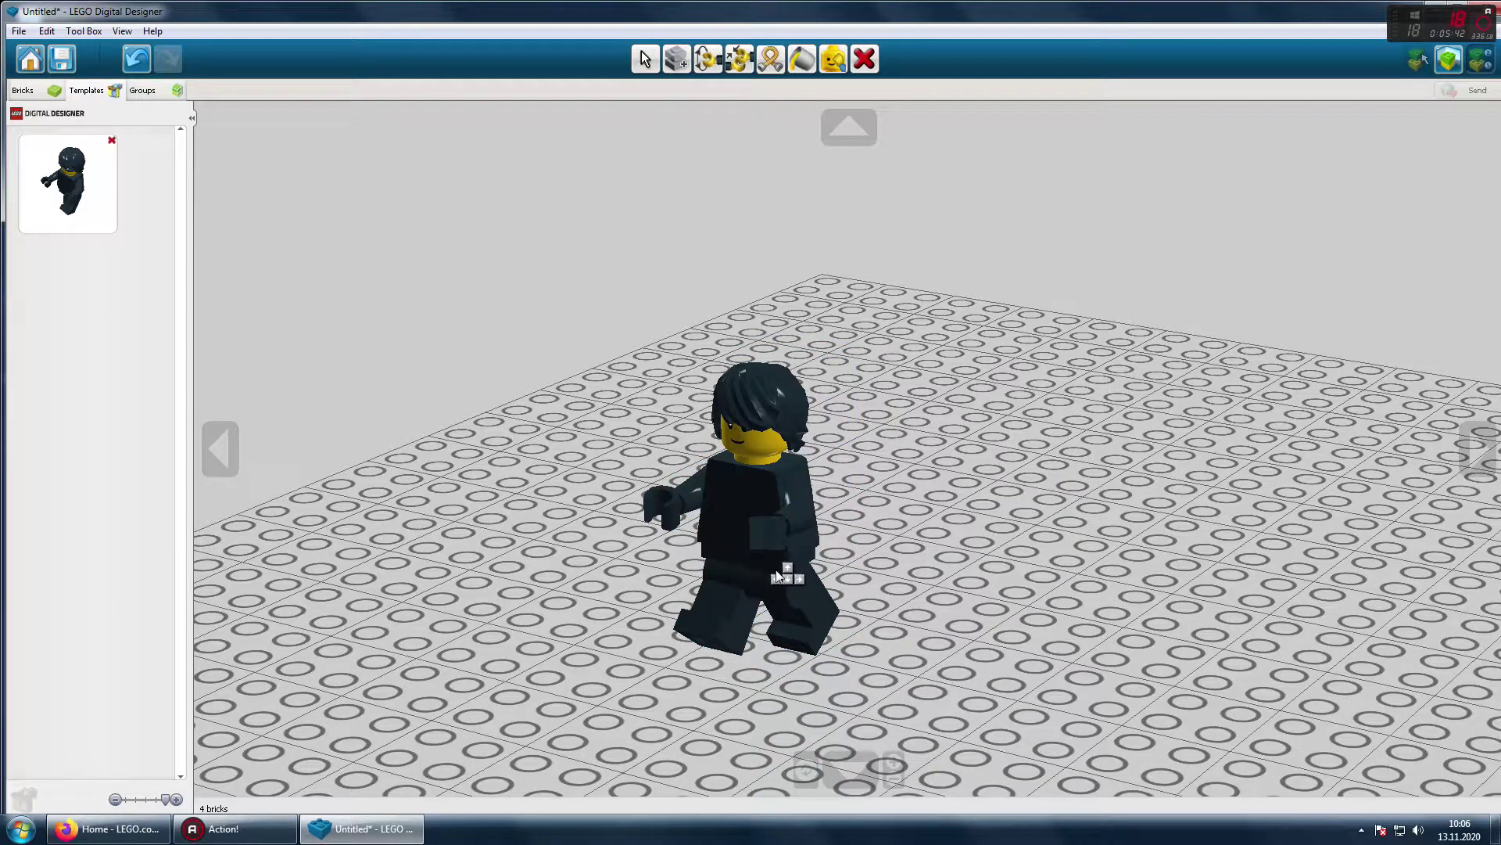
{"action": "key", "text": "ctrl+k"}
{"action": "type", "text": "0"}
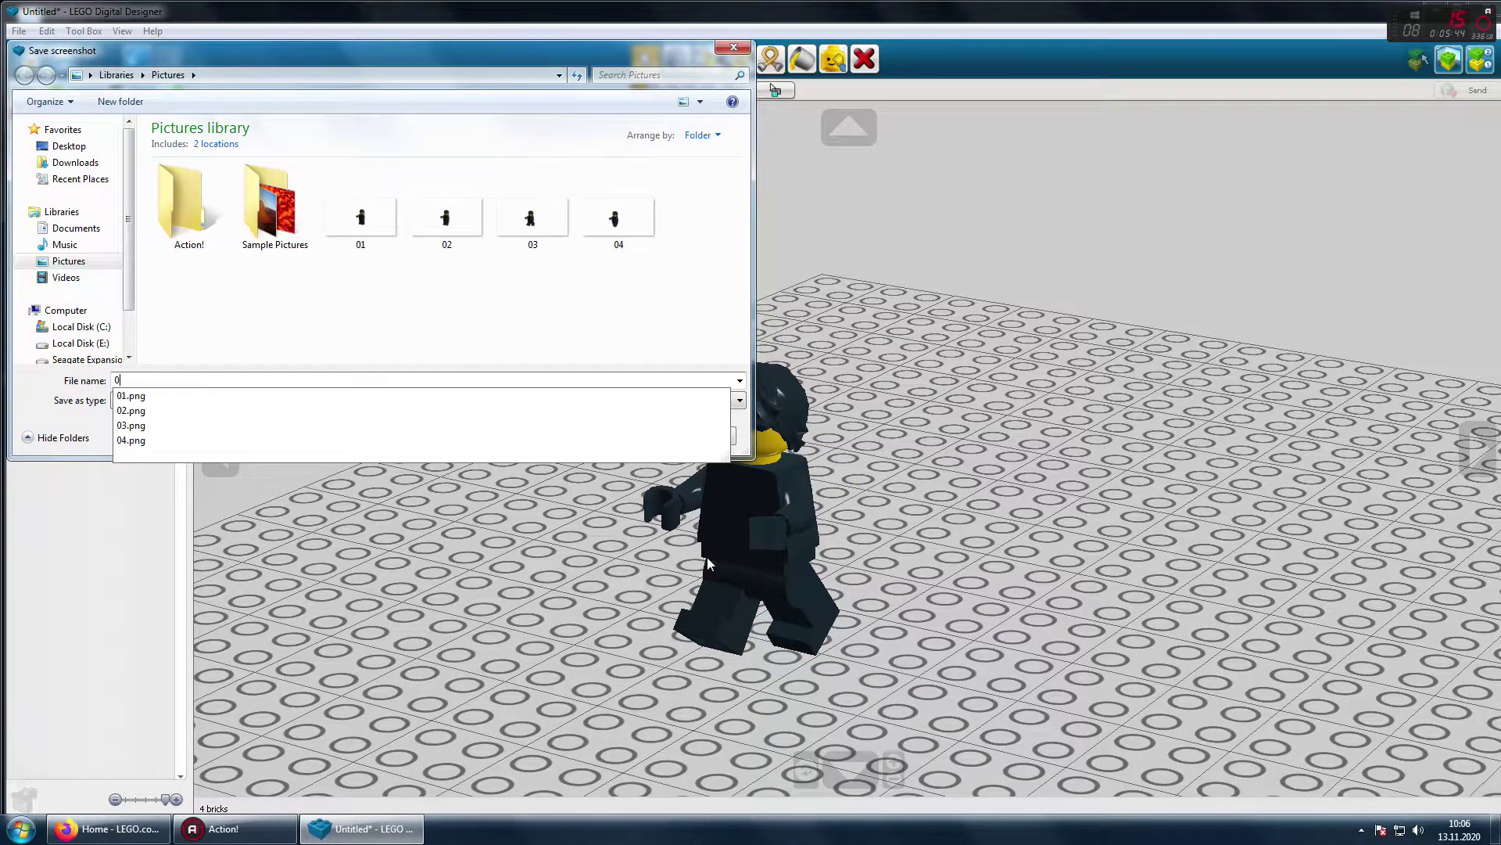
{"action": "key", "text": "Return"}
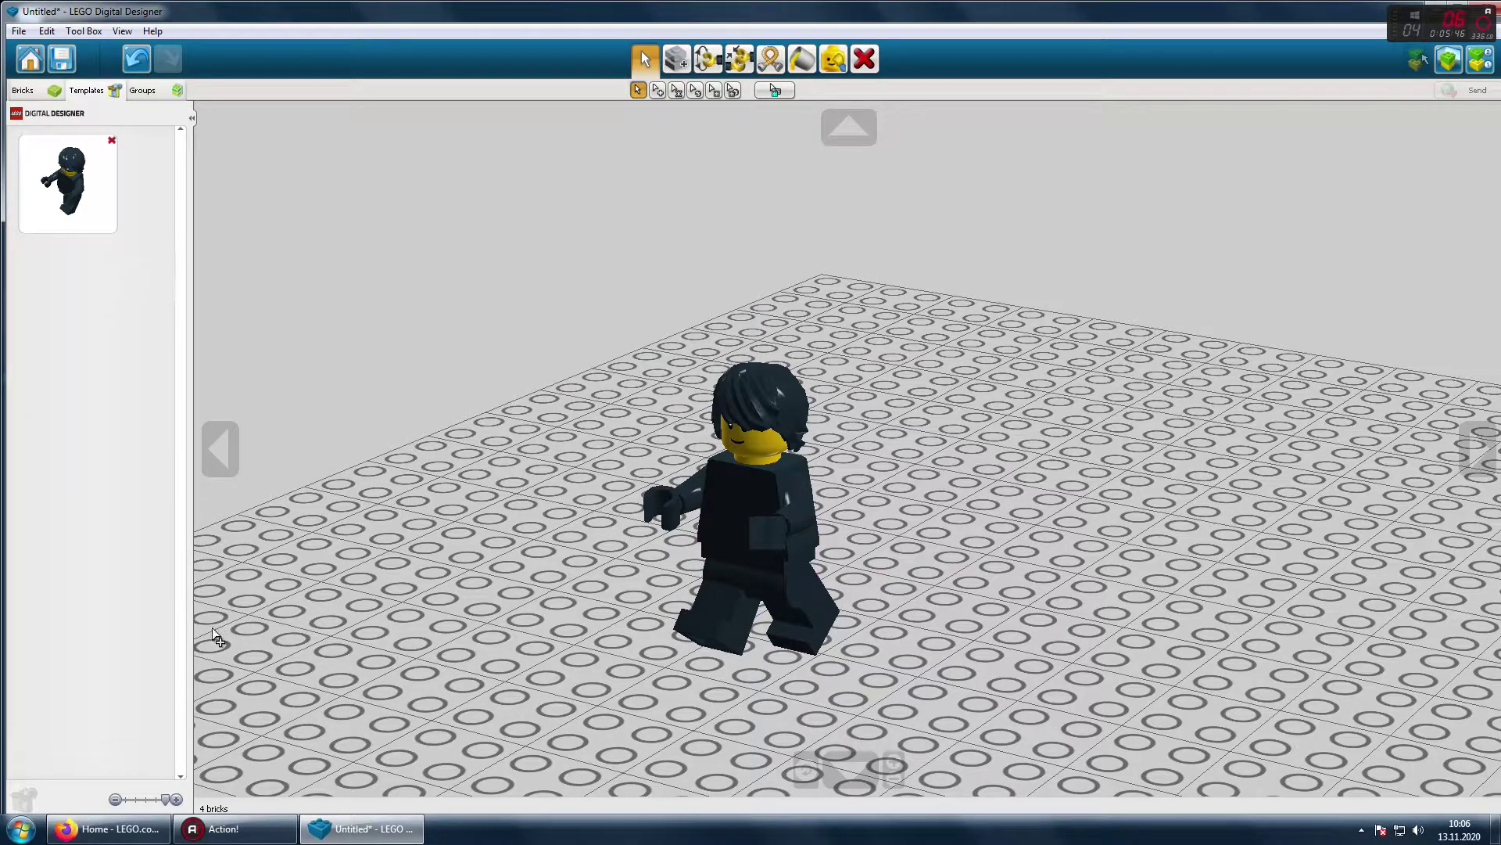
Step: Save the striding minifigure as a second template and place a copy of the first template just ahead of it
{"action": "key", "text": "ctrl+a"}
{"action": "left_click", "coordinate": [24, 797]}
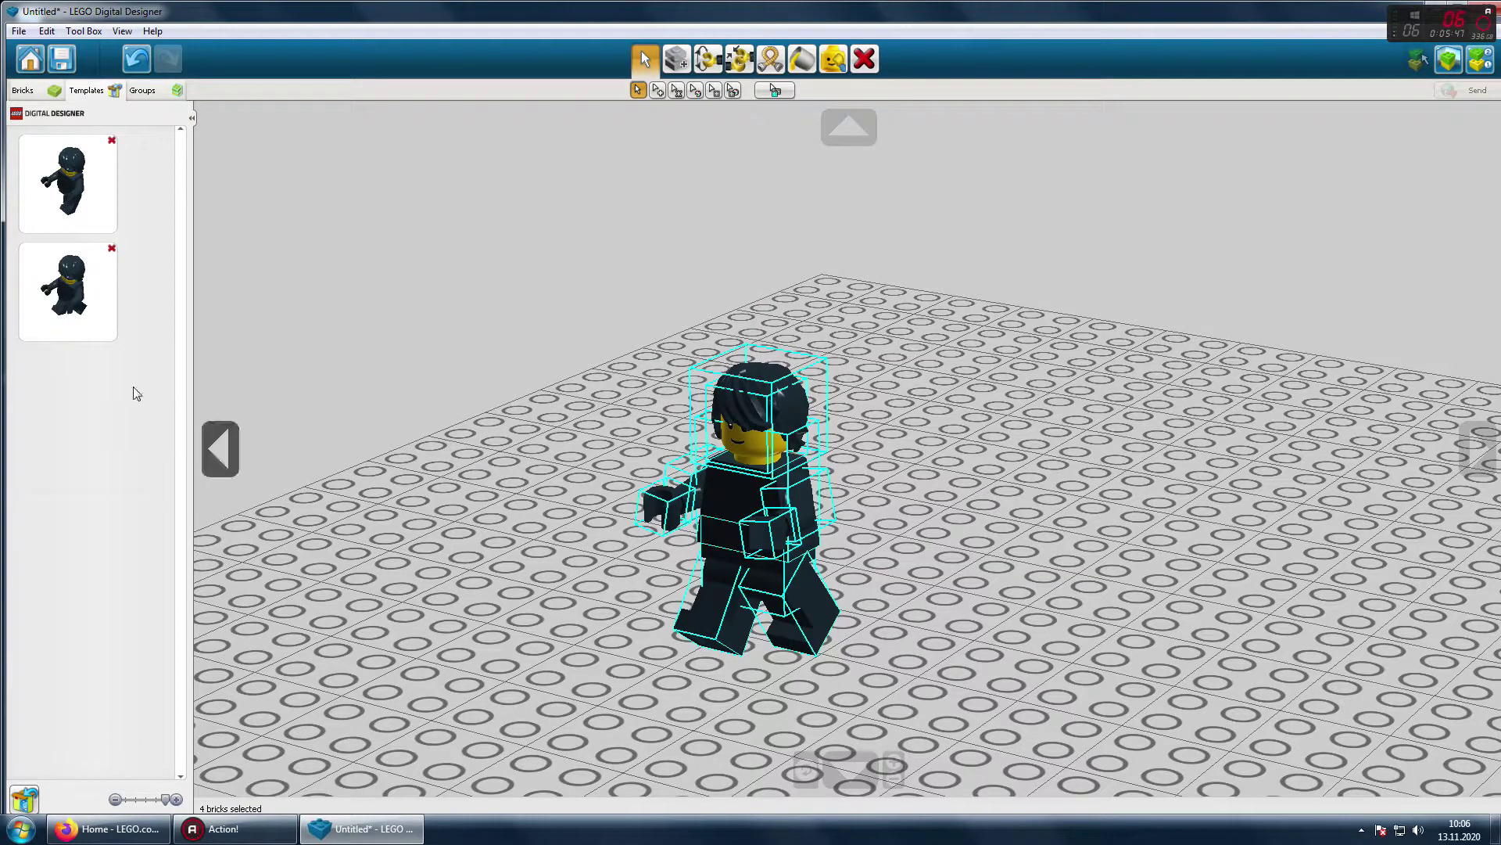
{"action": "left_click", "coordinate": [79, 167]}
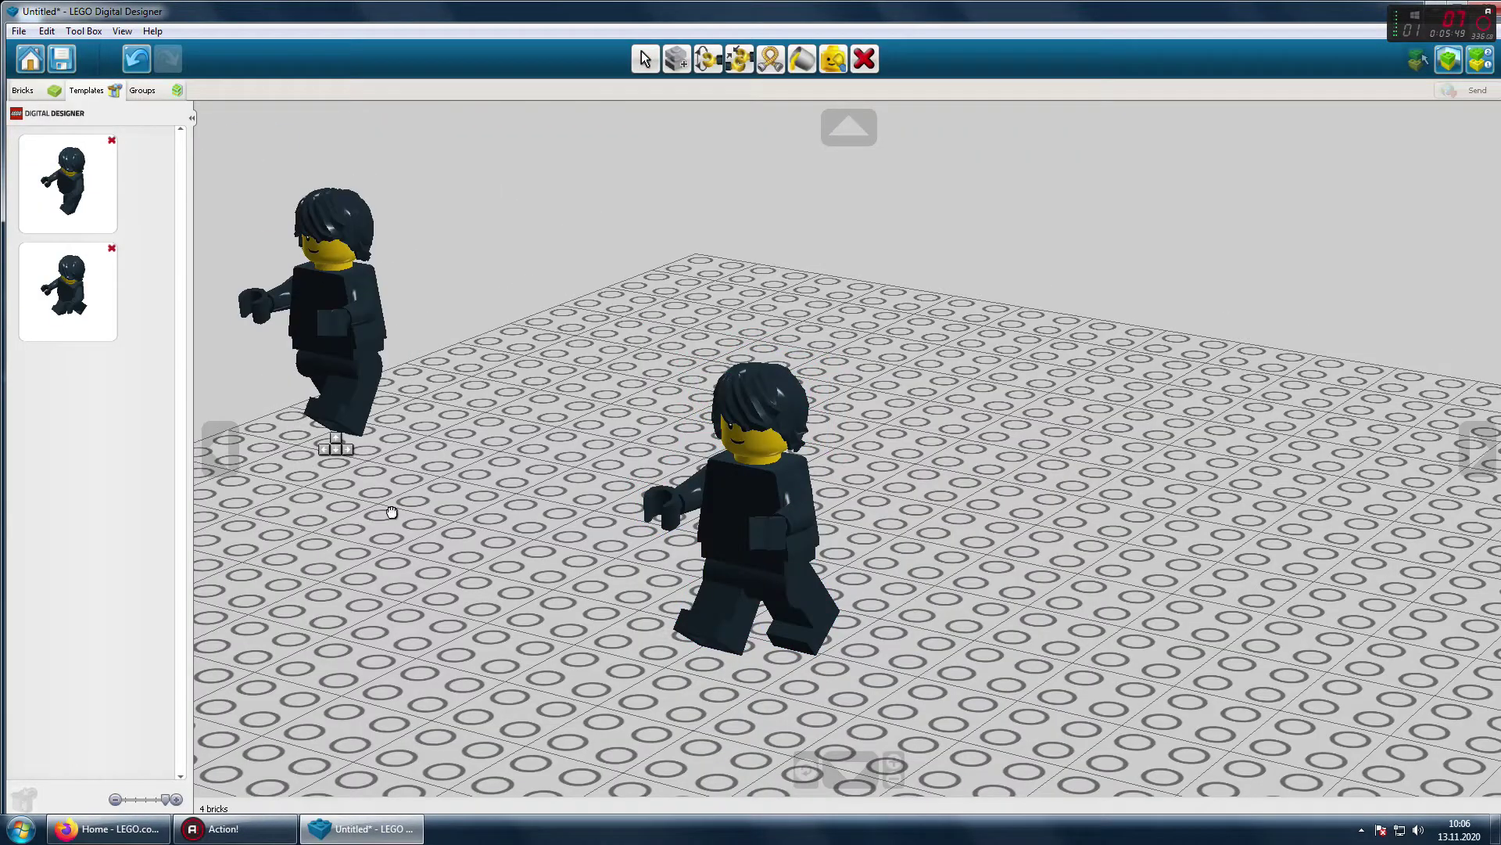
{"action": "left_click", "coordinate": [678, 713]}
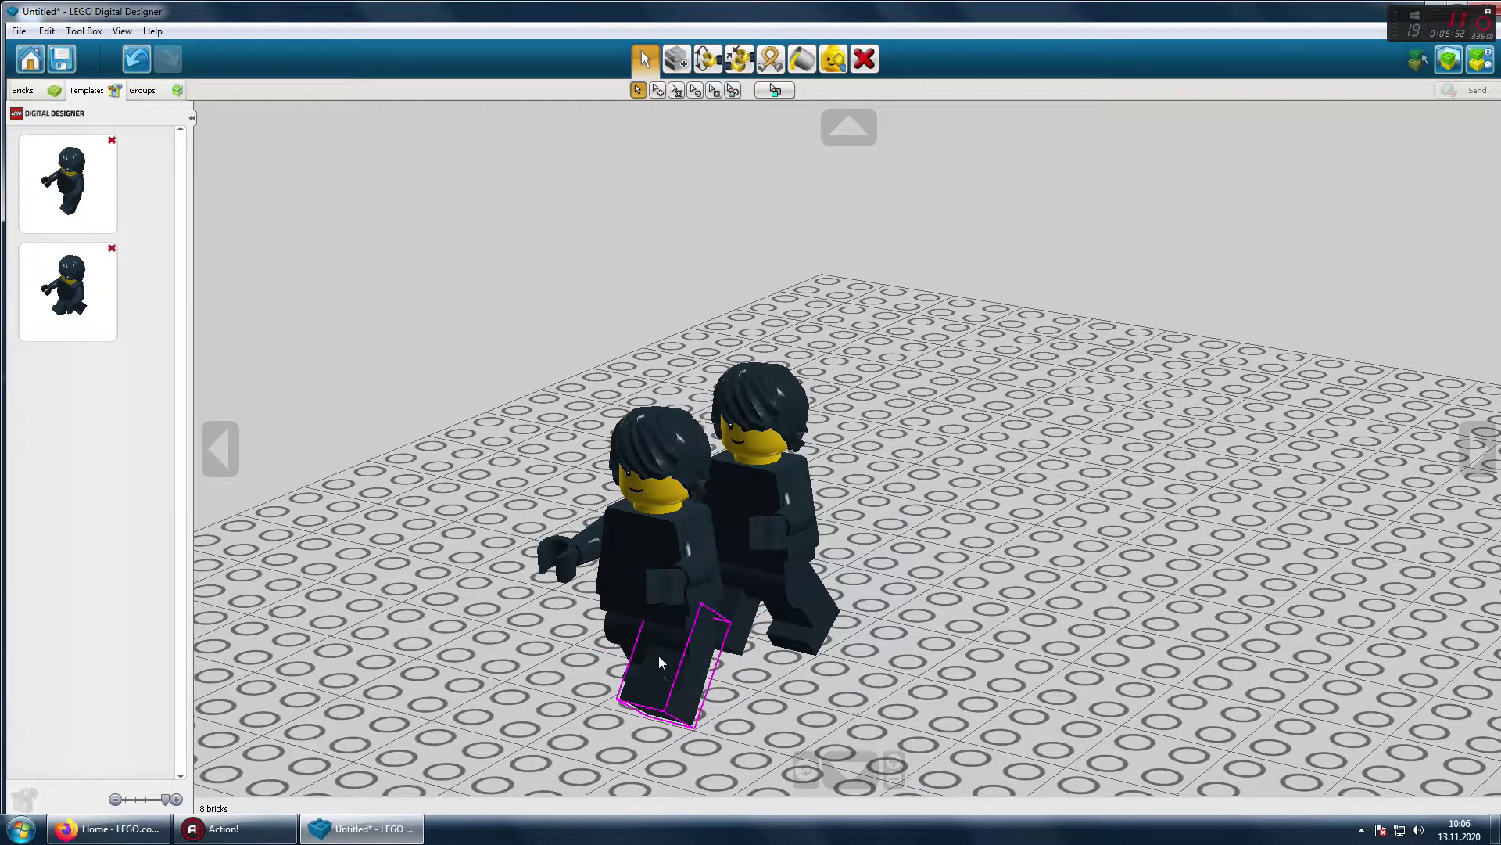
Step: Delete the striding minifigure behind the new copy using the connected-brick selection
{"action": "left_click", "coordinate": [677, 90]}
{"action": "left_click", "coordinate": [757, 609]}
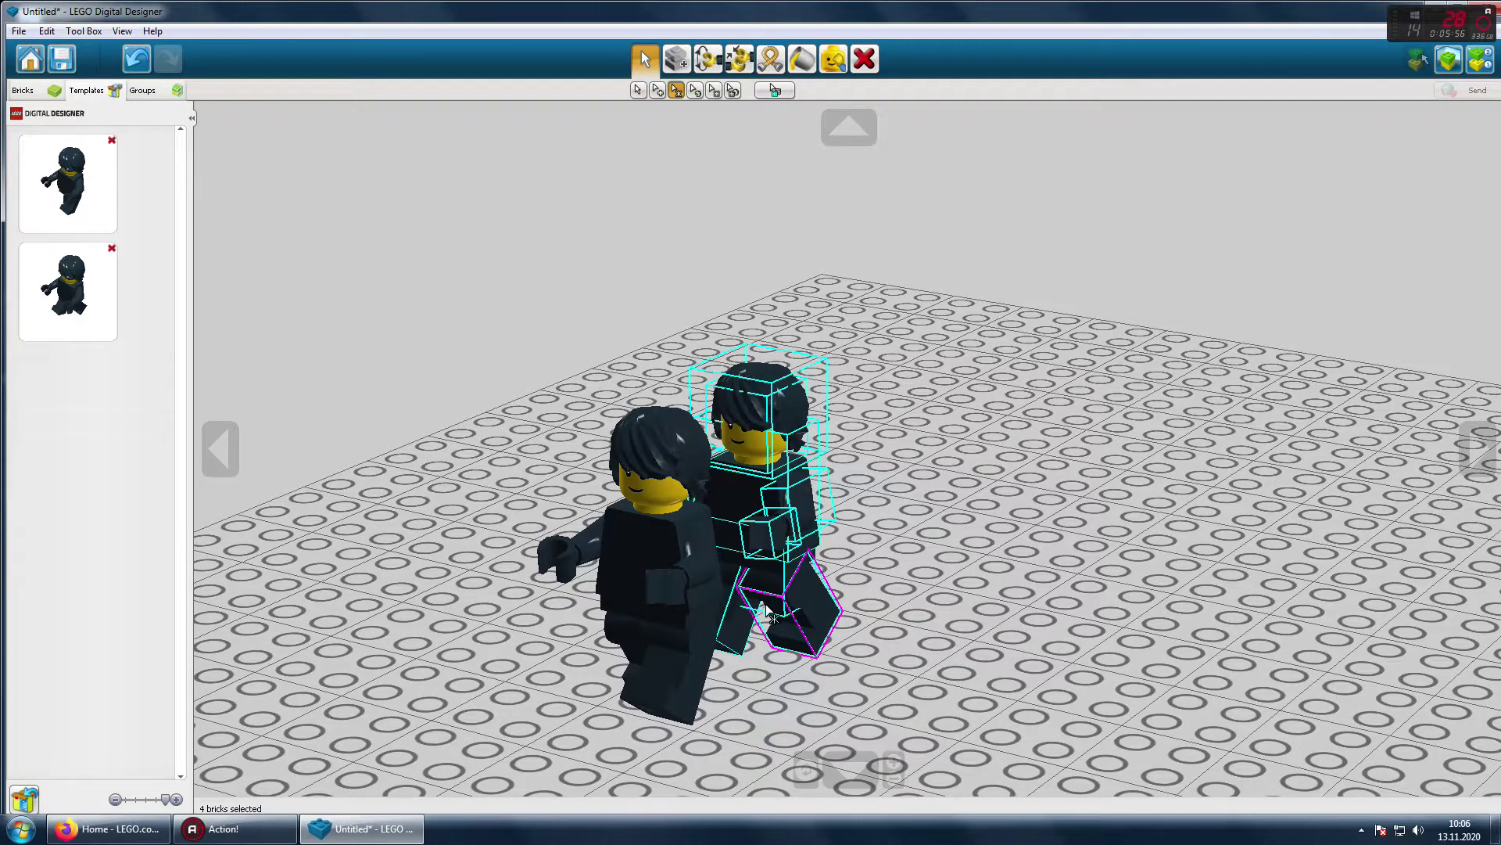
{"action": "key", "text": "Delete"}
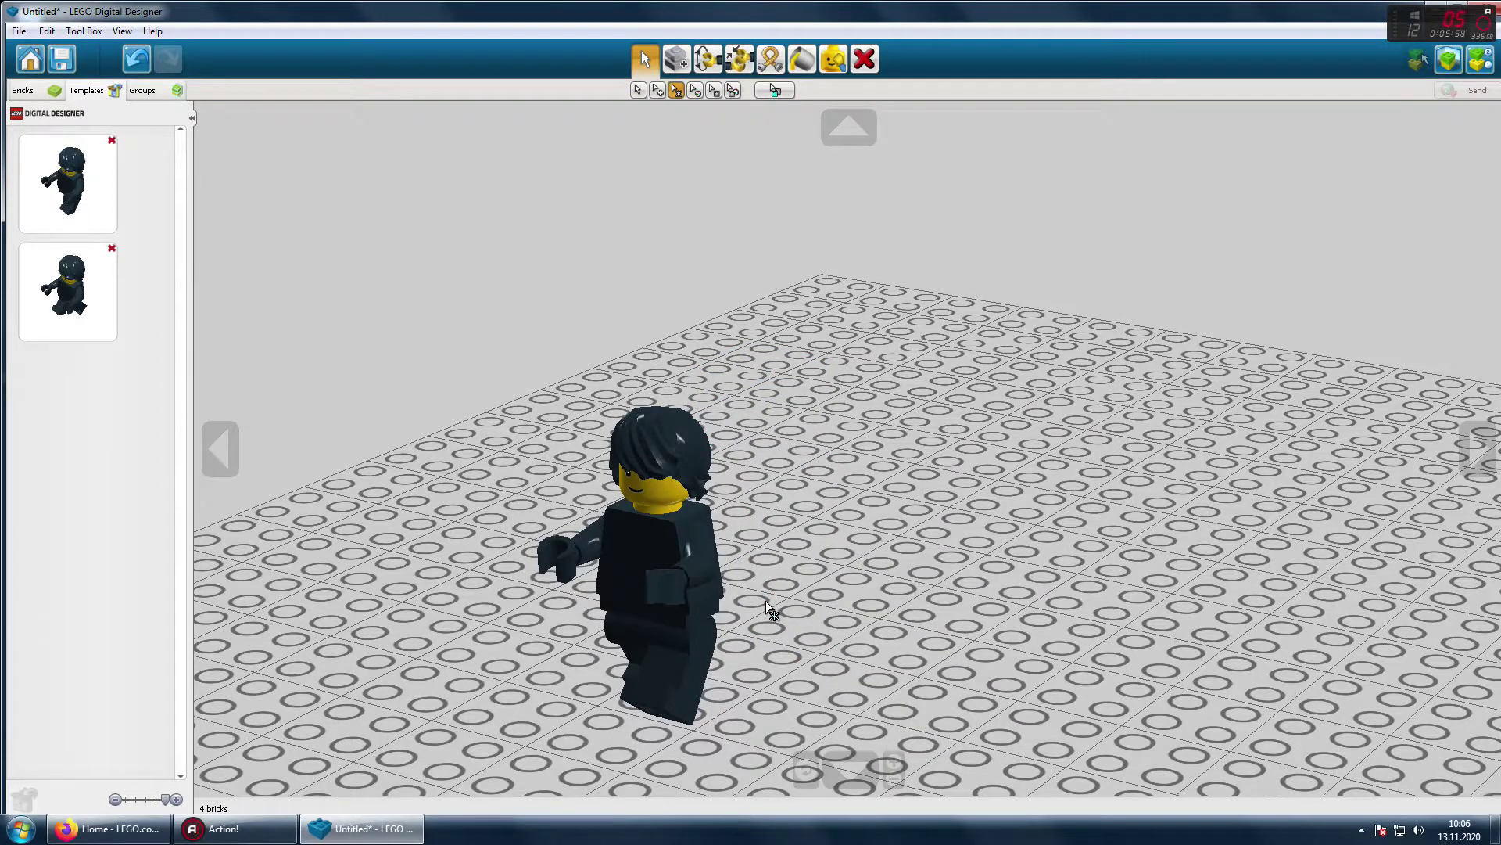
{"action": "key", "text": "ctrl+z"}
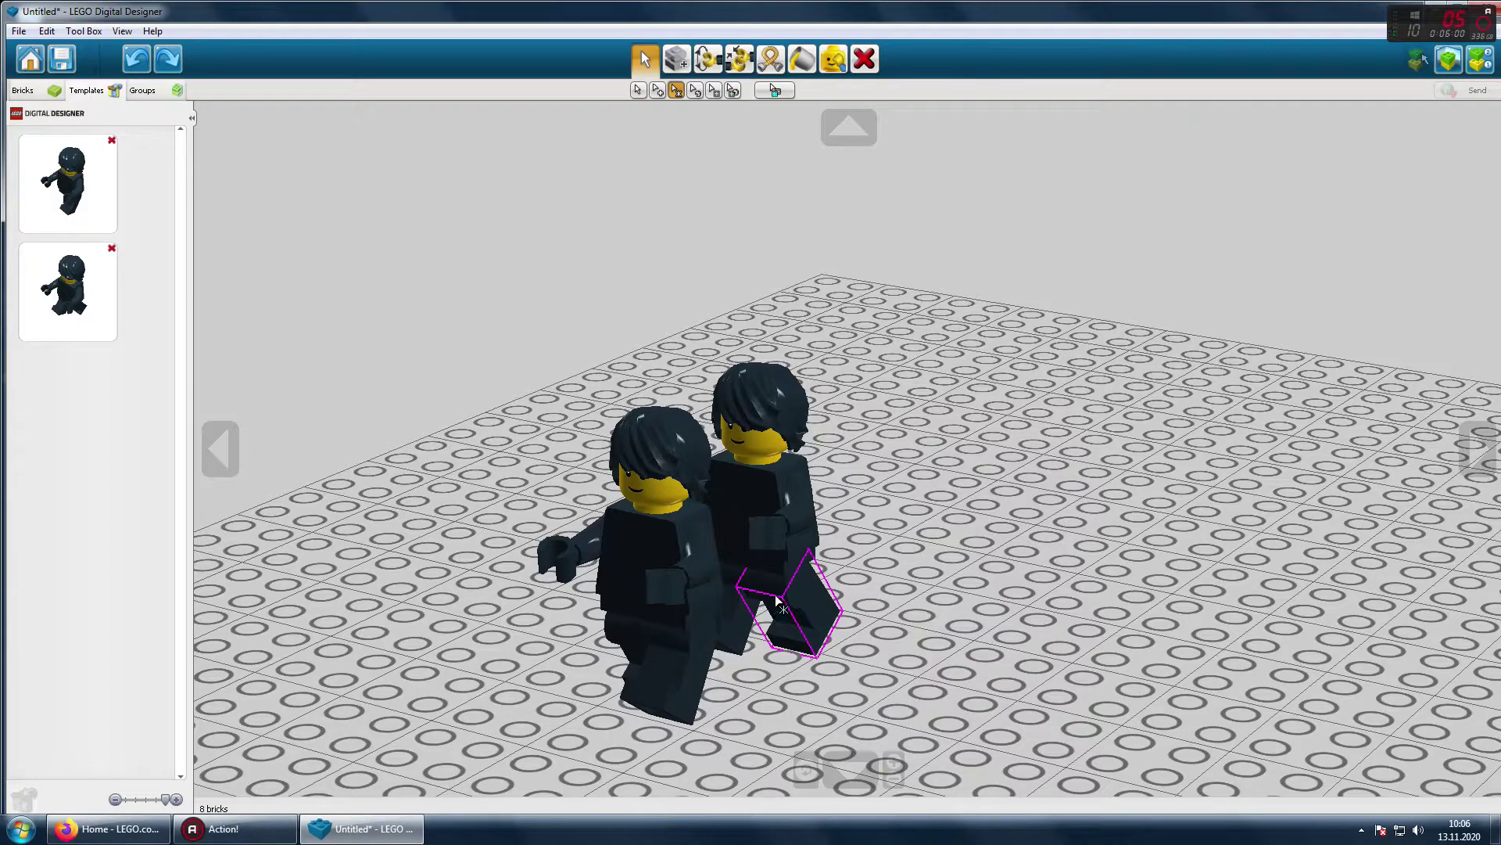
{"action": "left_click", "coordinate": [774, 586]}
{"action": "key", "text": "Delete"}
Step: Take a screenshot of the remaining minifigure and save it as PNG image 06 in the Pictures library
{"action": "key", "text": "ctrl+k"}
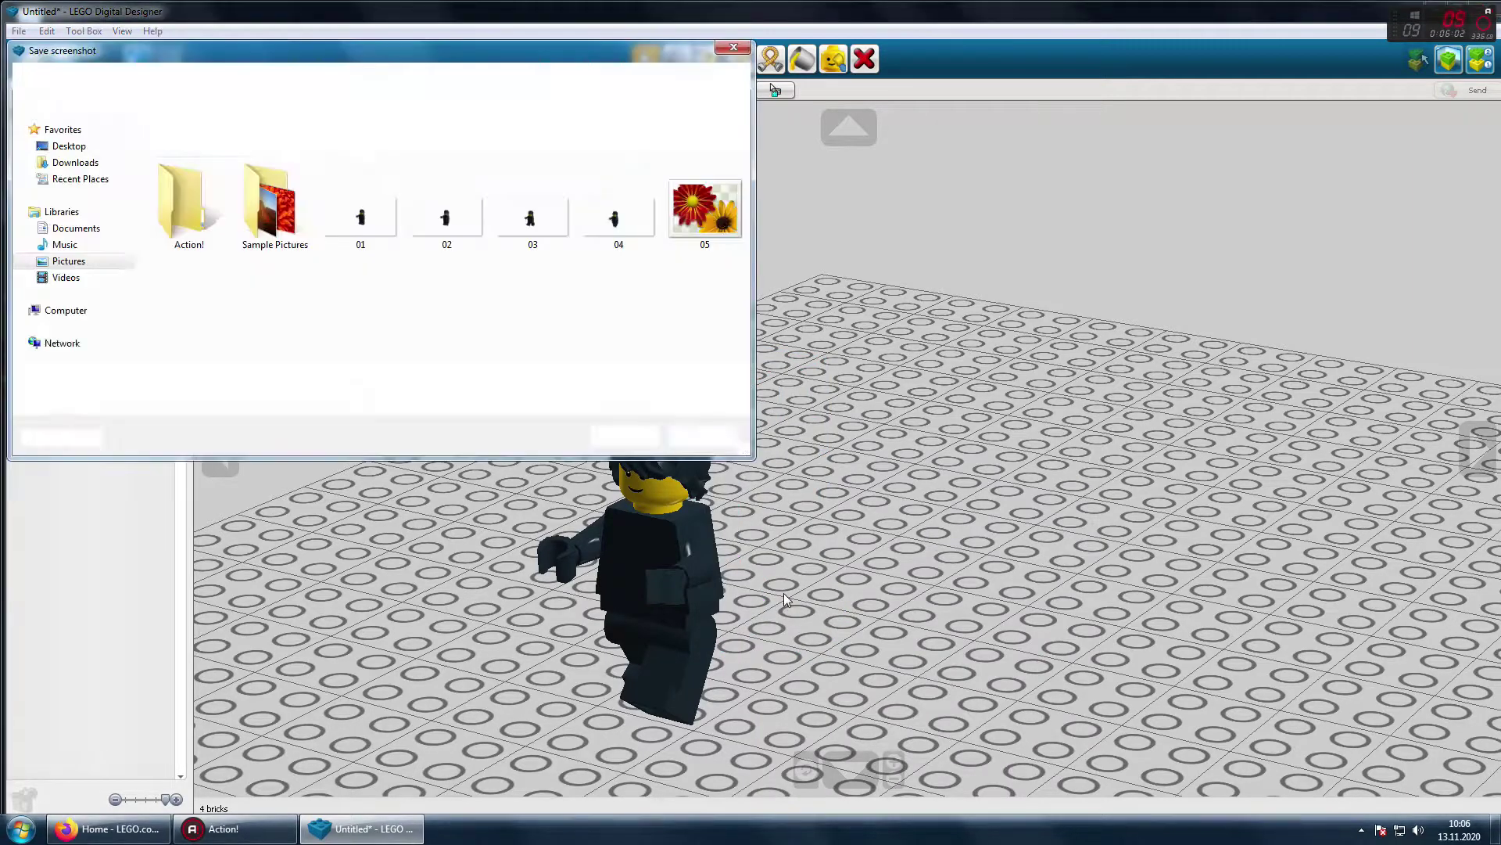
{"action": "type", "text": "06"}
{"action": "left_click", "coordinate": [623, 436]}
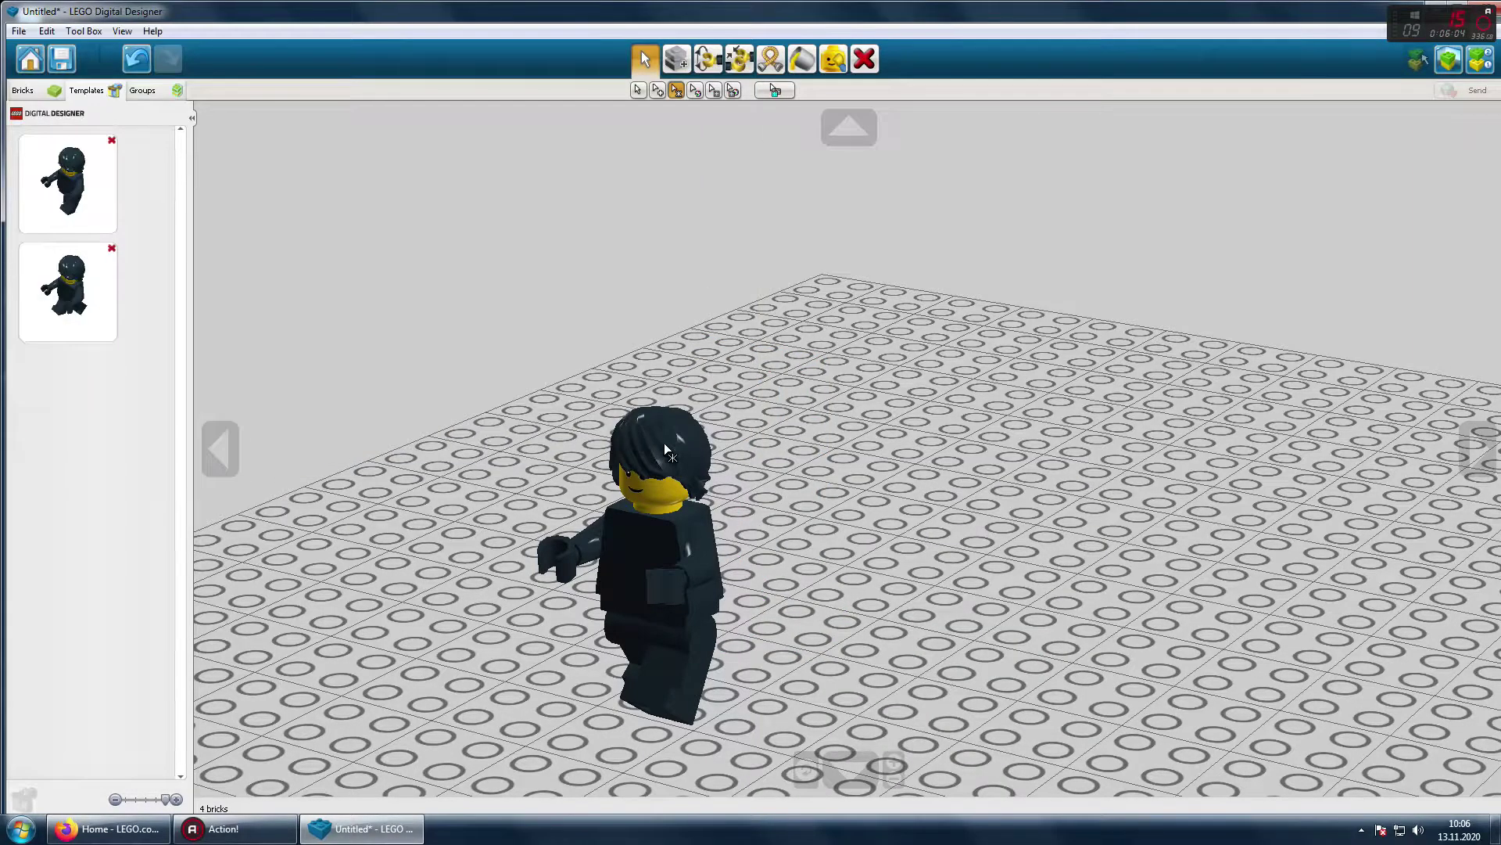
Step: Place a copy of the striding template just ahead of the minifigure and delete the minifigure behind it
{"action": "left_click", "coordinate": [68, 283]}
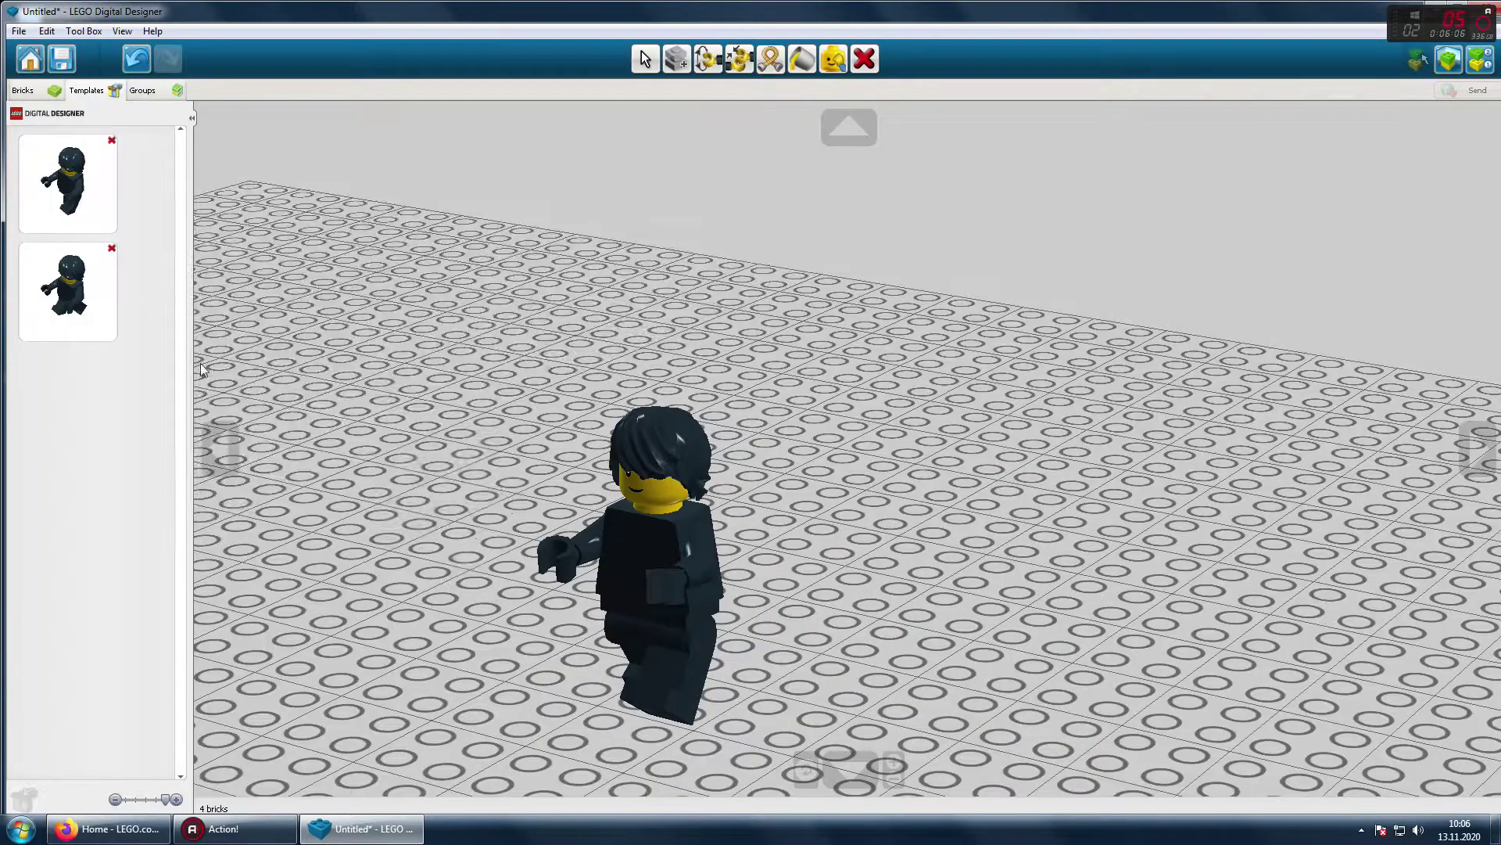
{"action": "left_click", "coordinate": [573, 774]}
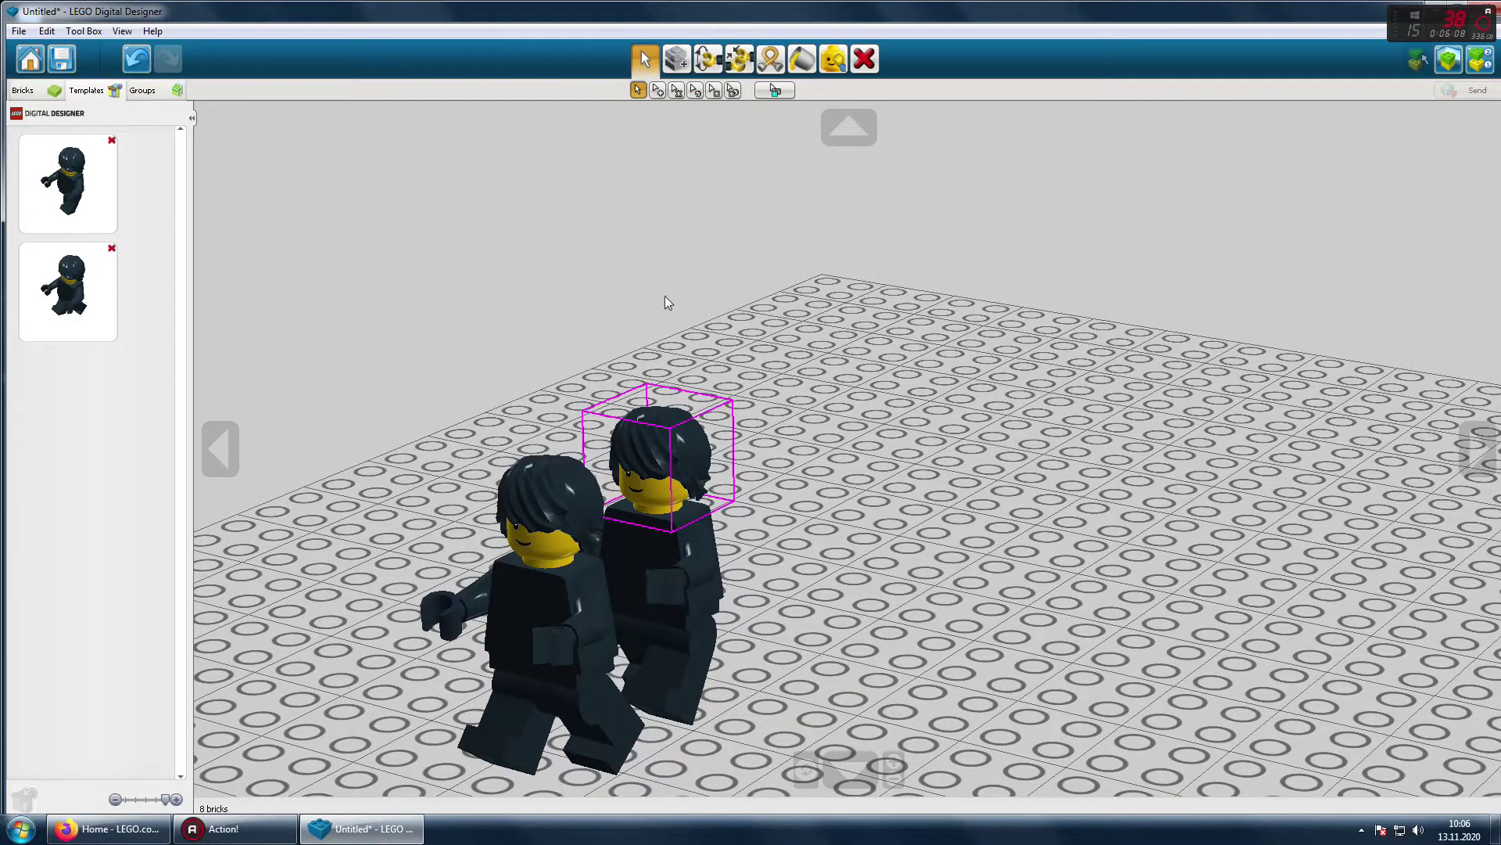
{"action": "left_click", "coordinate": [668, 554]}
{"action": "key", "text": "Delete"}
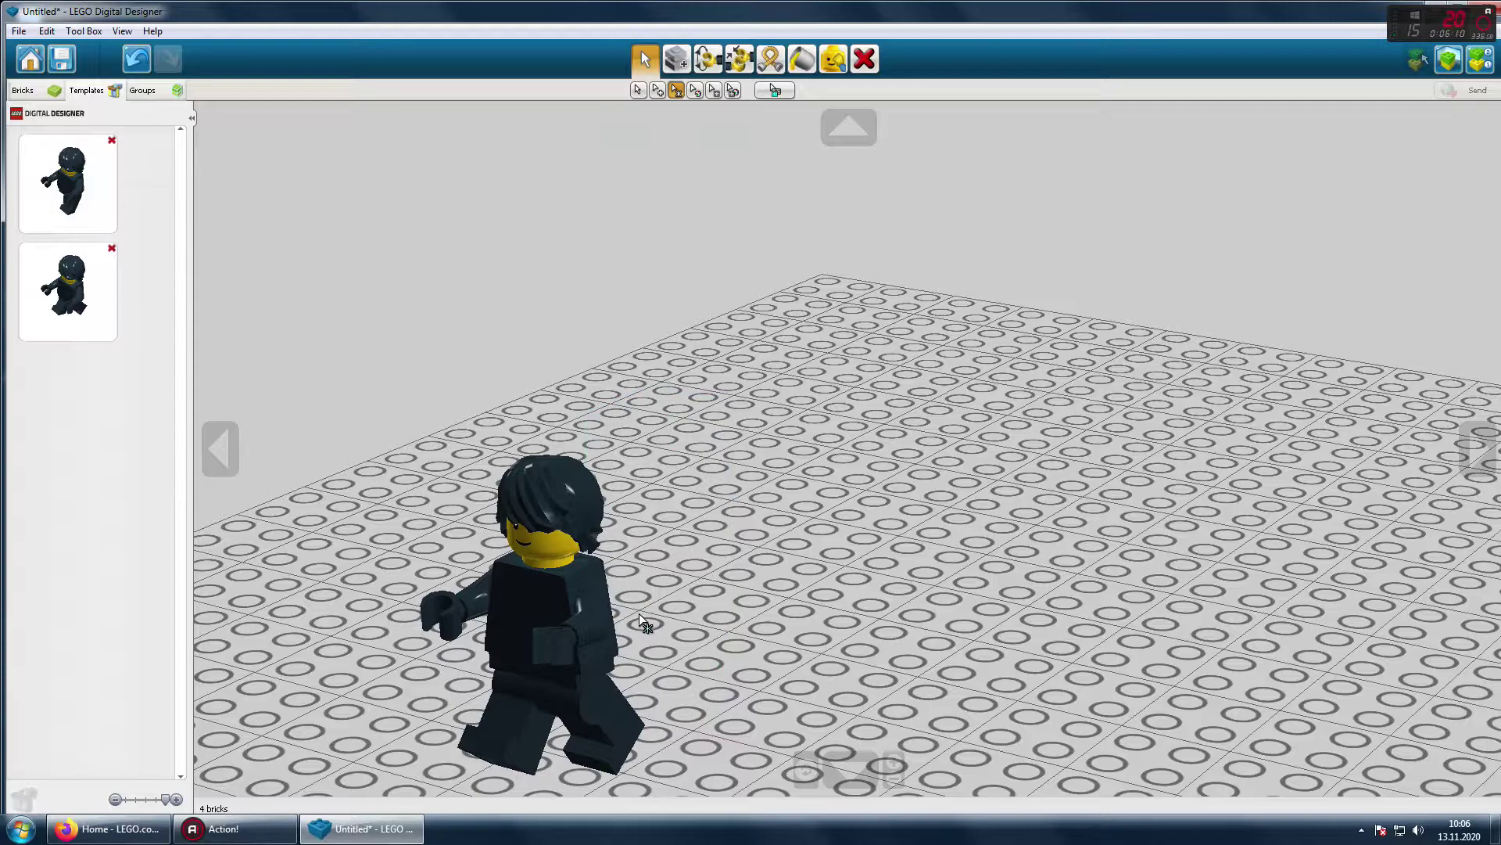
Step: Take a screenshot of the striding minifigure and save it as PNG image 07 in the Pictures library
{"action": "key", "text": "ctrl+k"}
{"action": "type", "text": "07"}
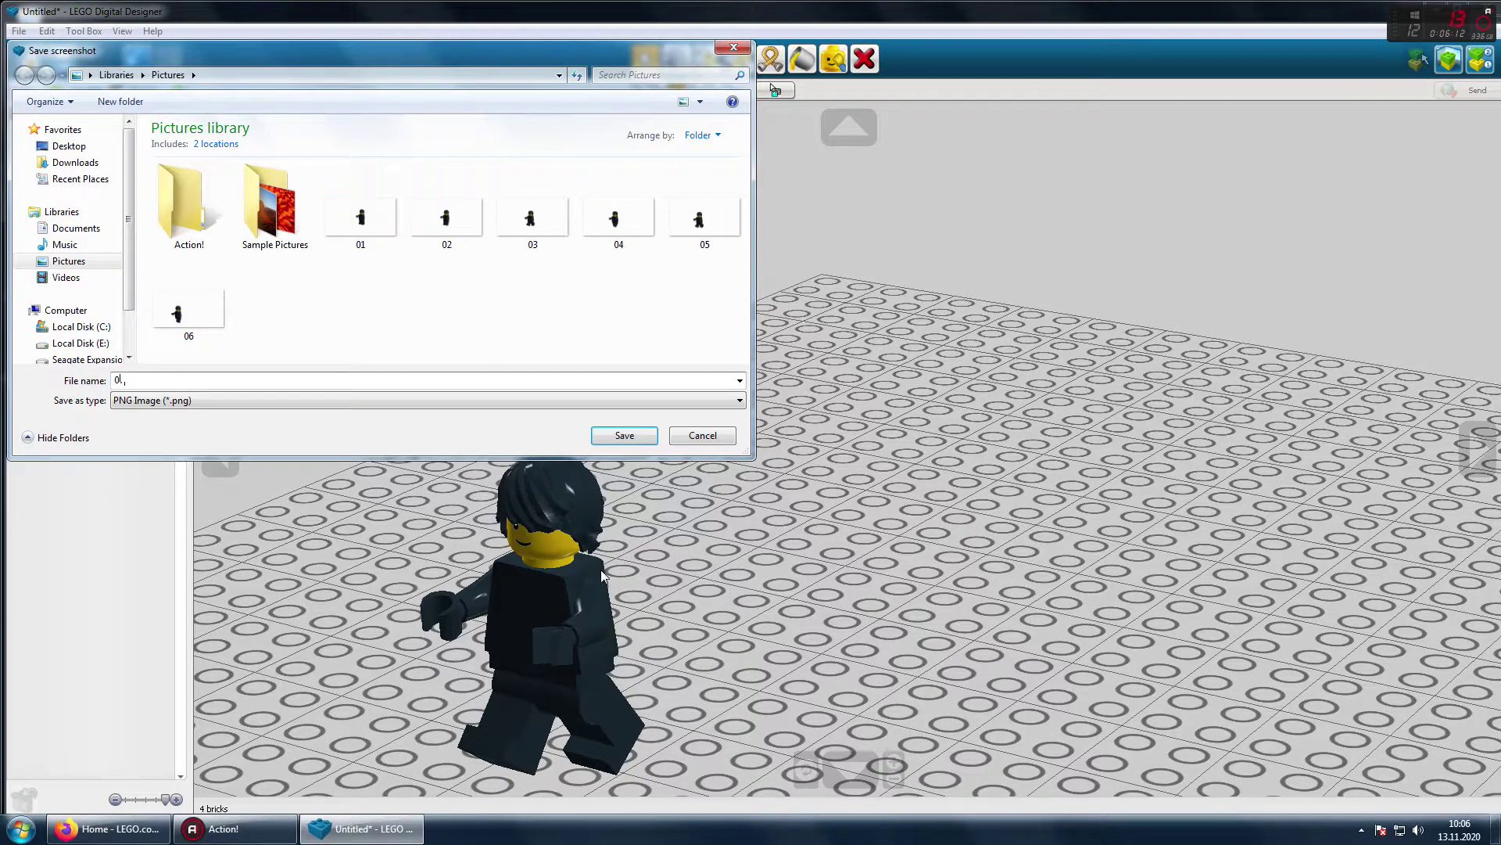
{"action": "key", "text": "Return"}
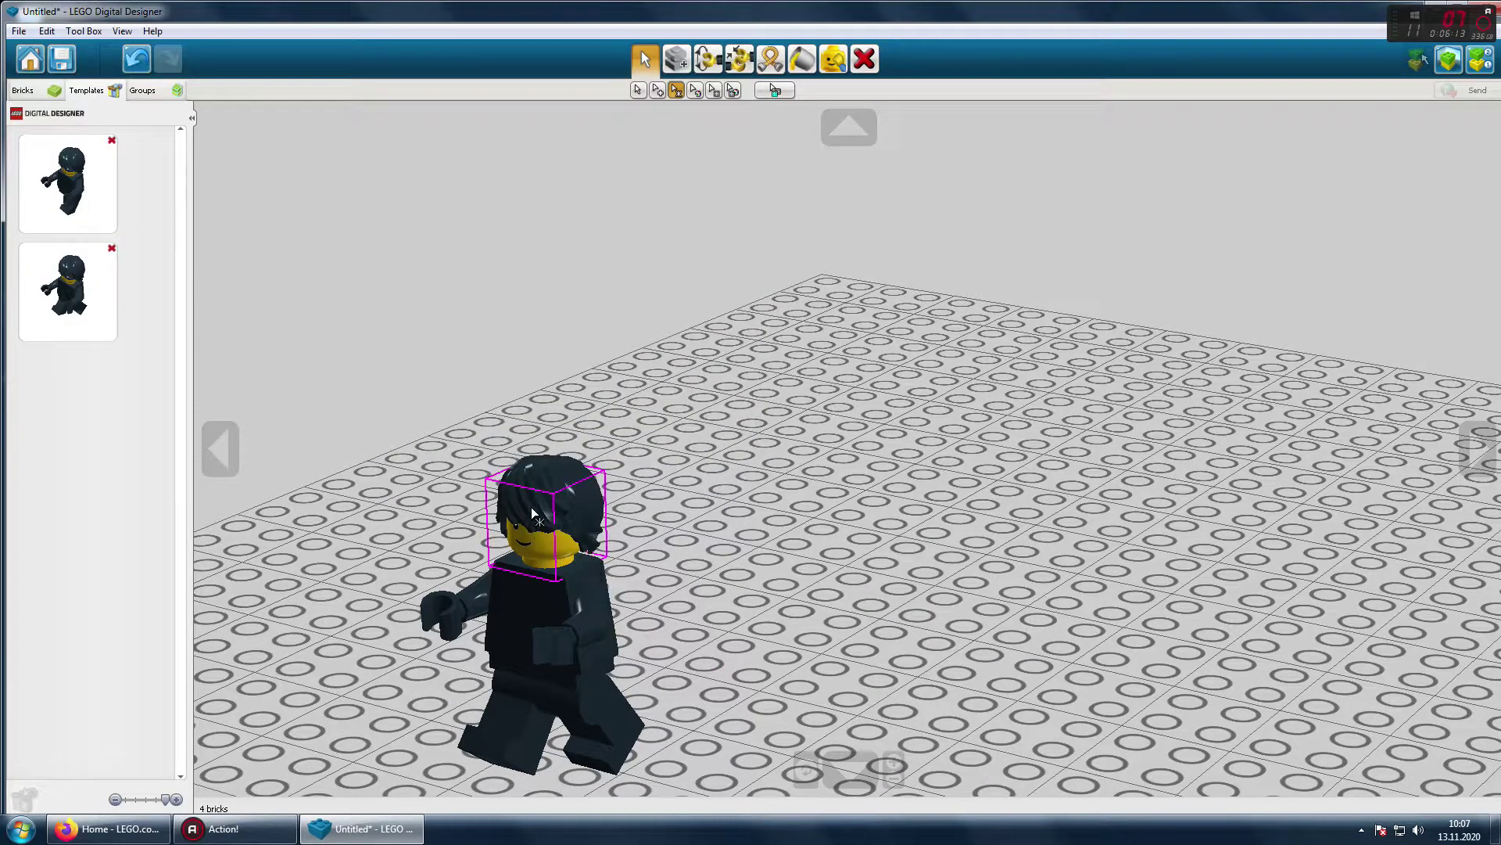
{"action": "left_click", "coordinate": [113, 254]}
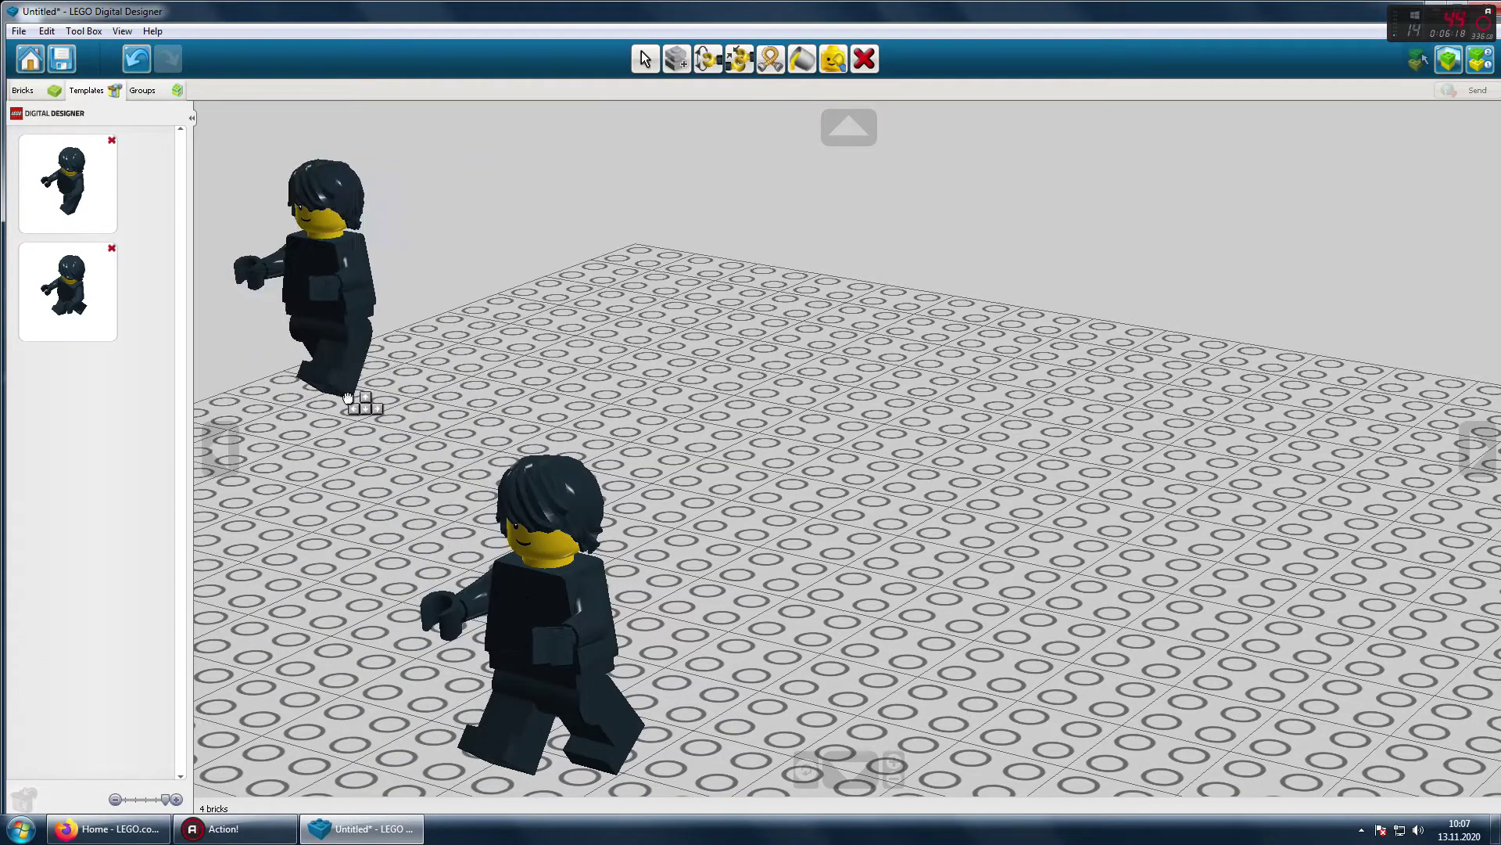
{"action": "key", "text": "Escape"}
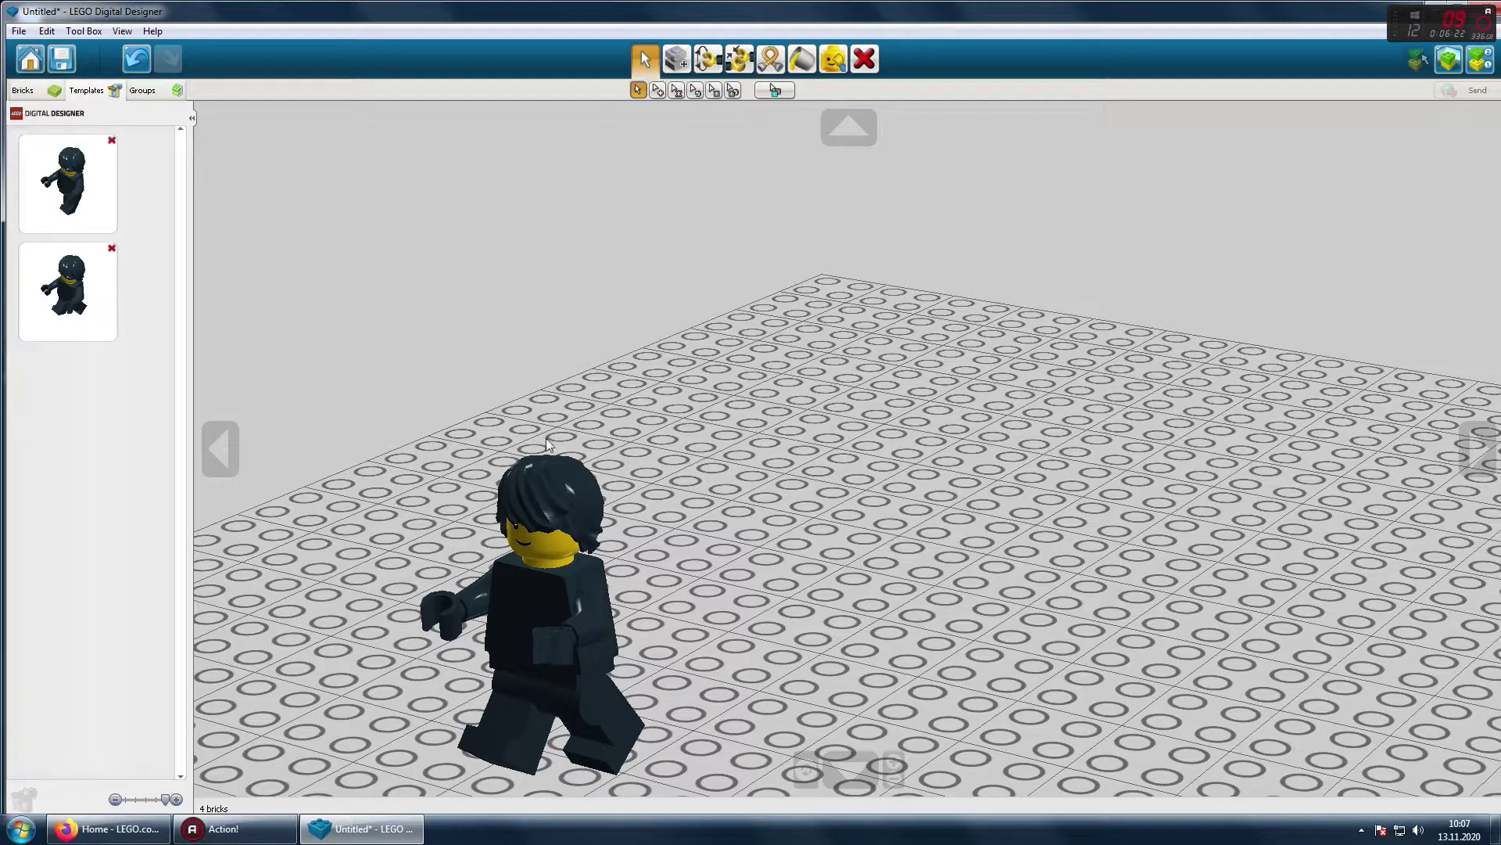
{"action": "left_click", "coordinate": [537, 538]}
{"action": "left_click", "coordinate": [307, 262]}
Step: Turn the minifigure's head to -18 degrees with the Hinge tool and save a screenshot as PNG image 08
{"action": "key", "text": "h"}
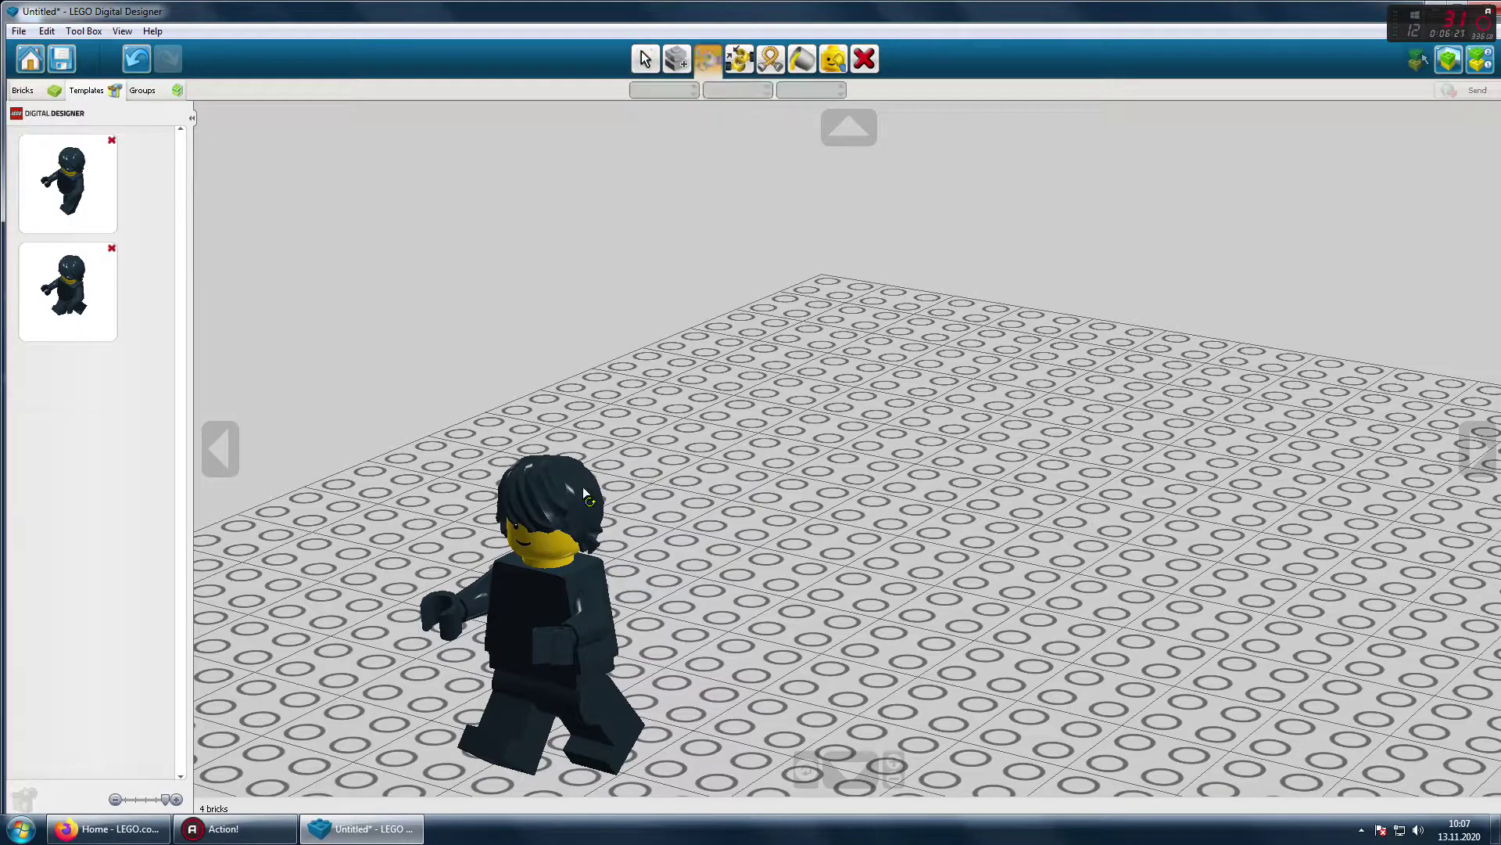
{"action": "left_click", "coordinate": [557, 547]}
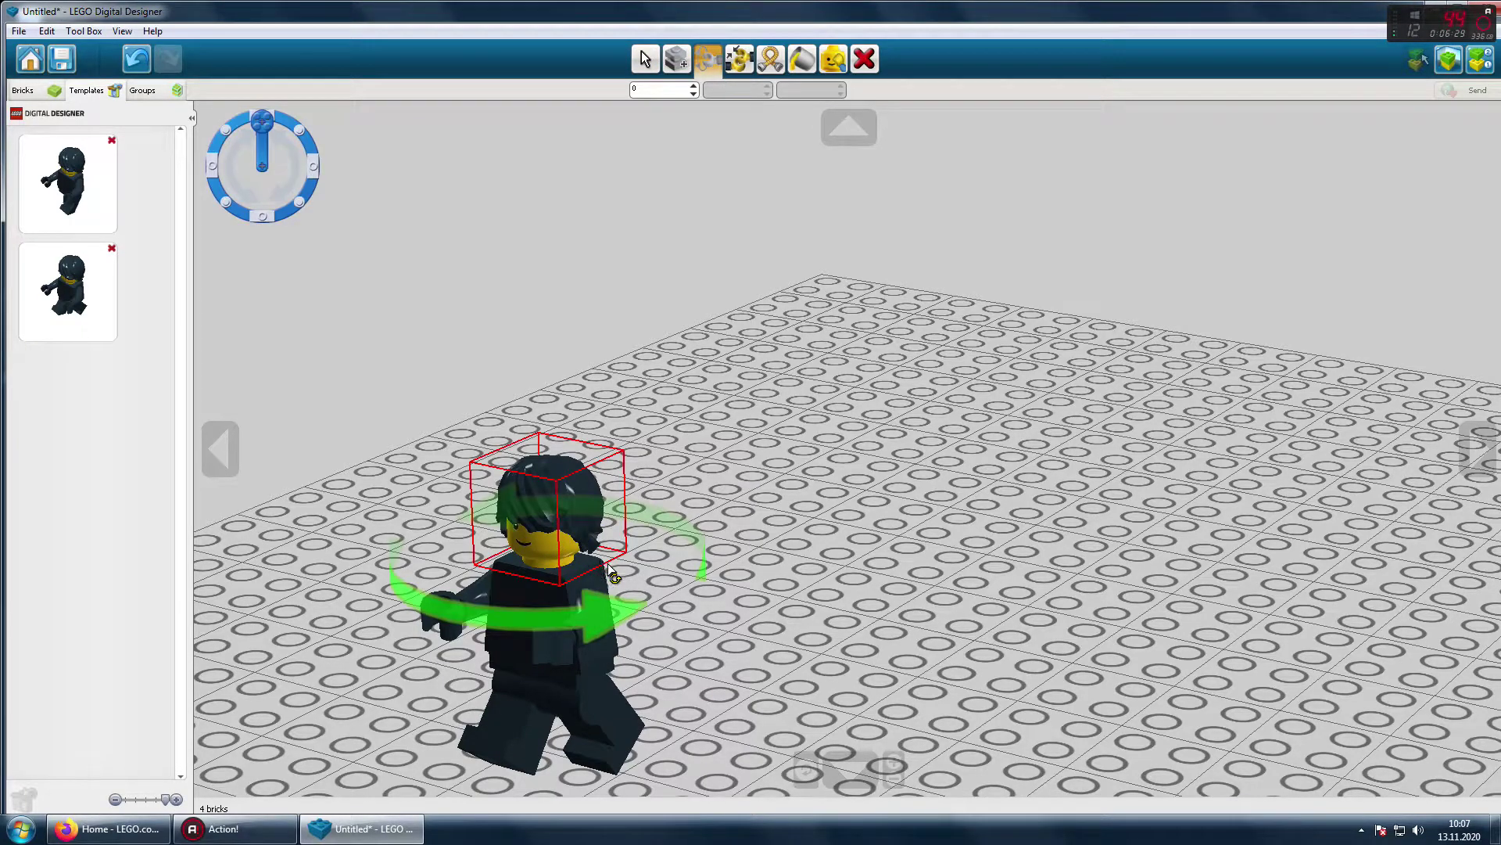
{"action": "left_click_drag", "start_coordinate": [607, 563], "coordinate": [612, 571]}
{"action": "left_click_drag", "start_coordinate": [534, 532], "coordinate": [594, 527]}
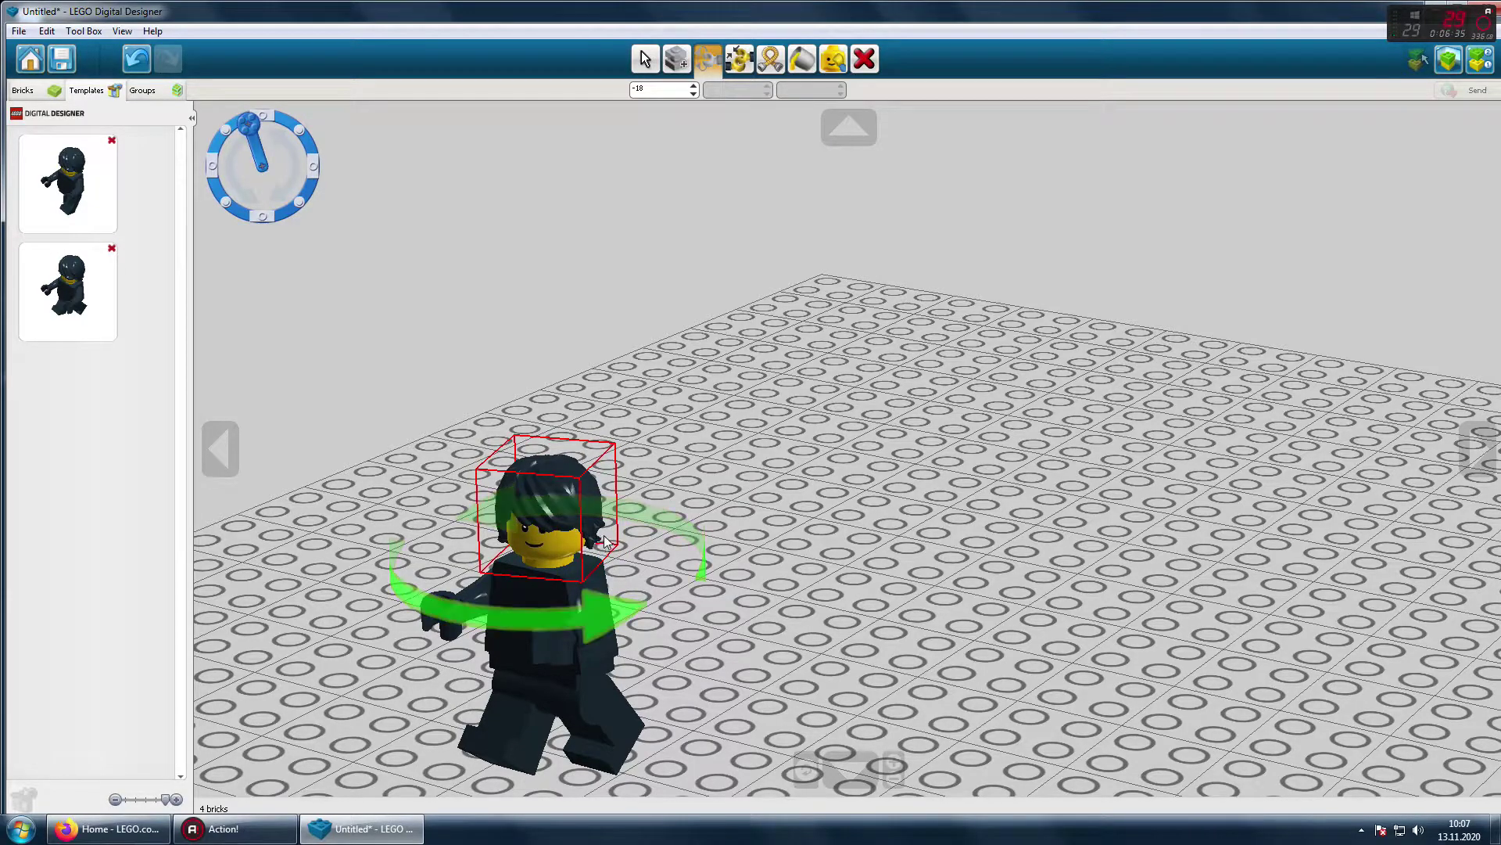
{"action": "key", "text": "ctrl+k"}
{"action": "type", "text": "0"}
Step: Turn the minifigure's head further to -36 degrees and save a screenshot as PNG image 09
{"action": "left_click_drag", "start_coordinate": [732, 504], "coordinate": [727, 516]}
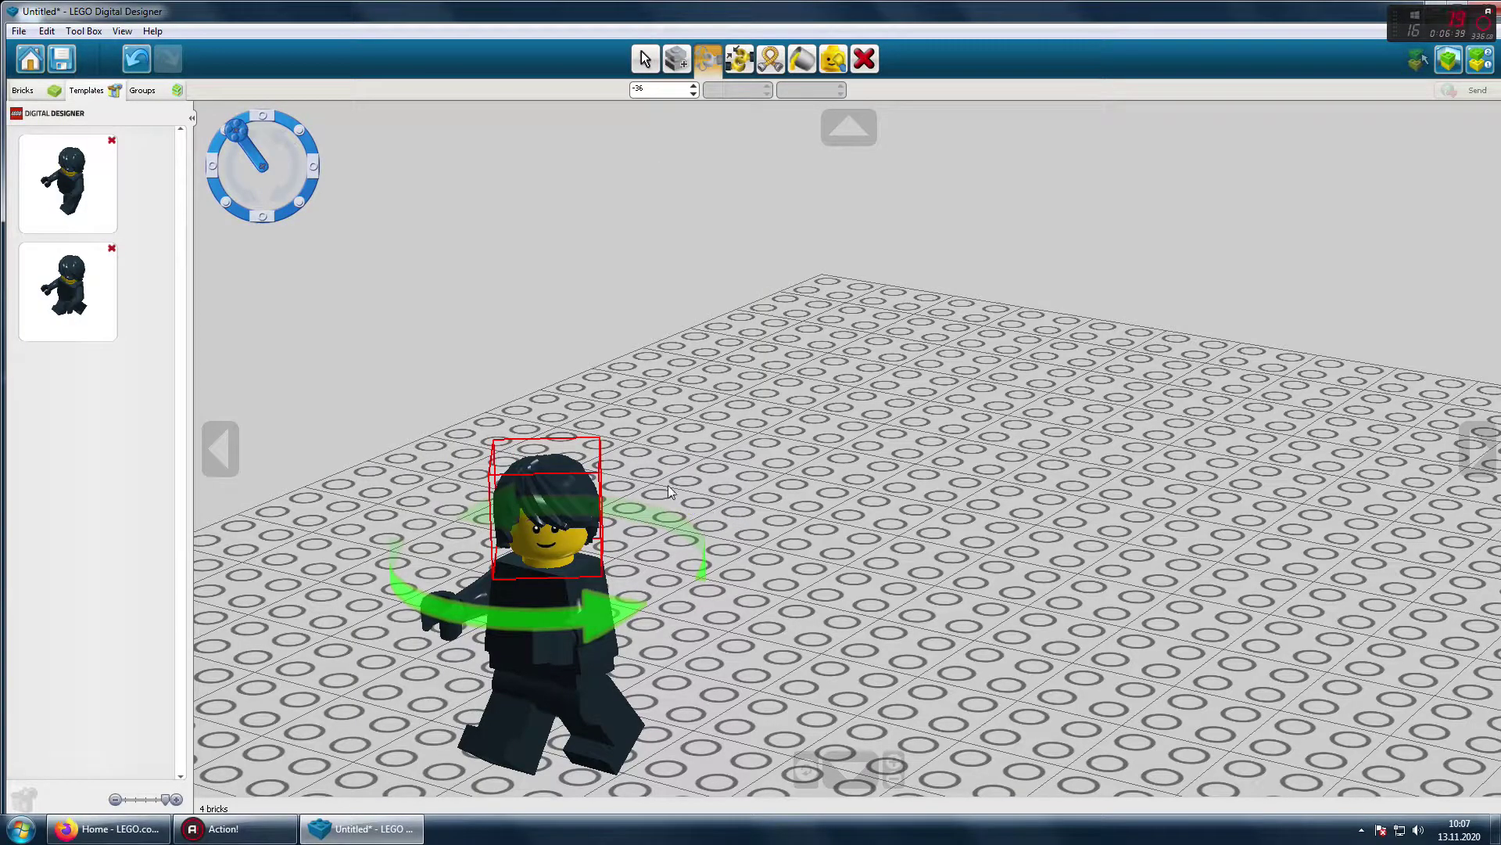
{"action": "key", "text": "ctrl+k"}
{"action": "type", "text": "09"}
{"action": "key", "text": "Return"}
Step: Turn the minifigure's head to -54 degrees and save a screenshot as PNG image 10
{"action": "left_click", "coordinate": [660, 479]}
{"action": "key", "text": "ctrl+k"}
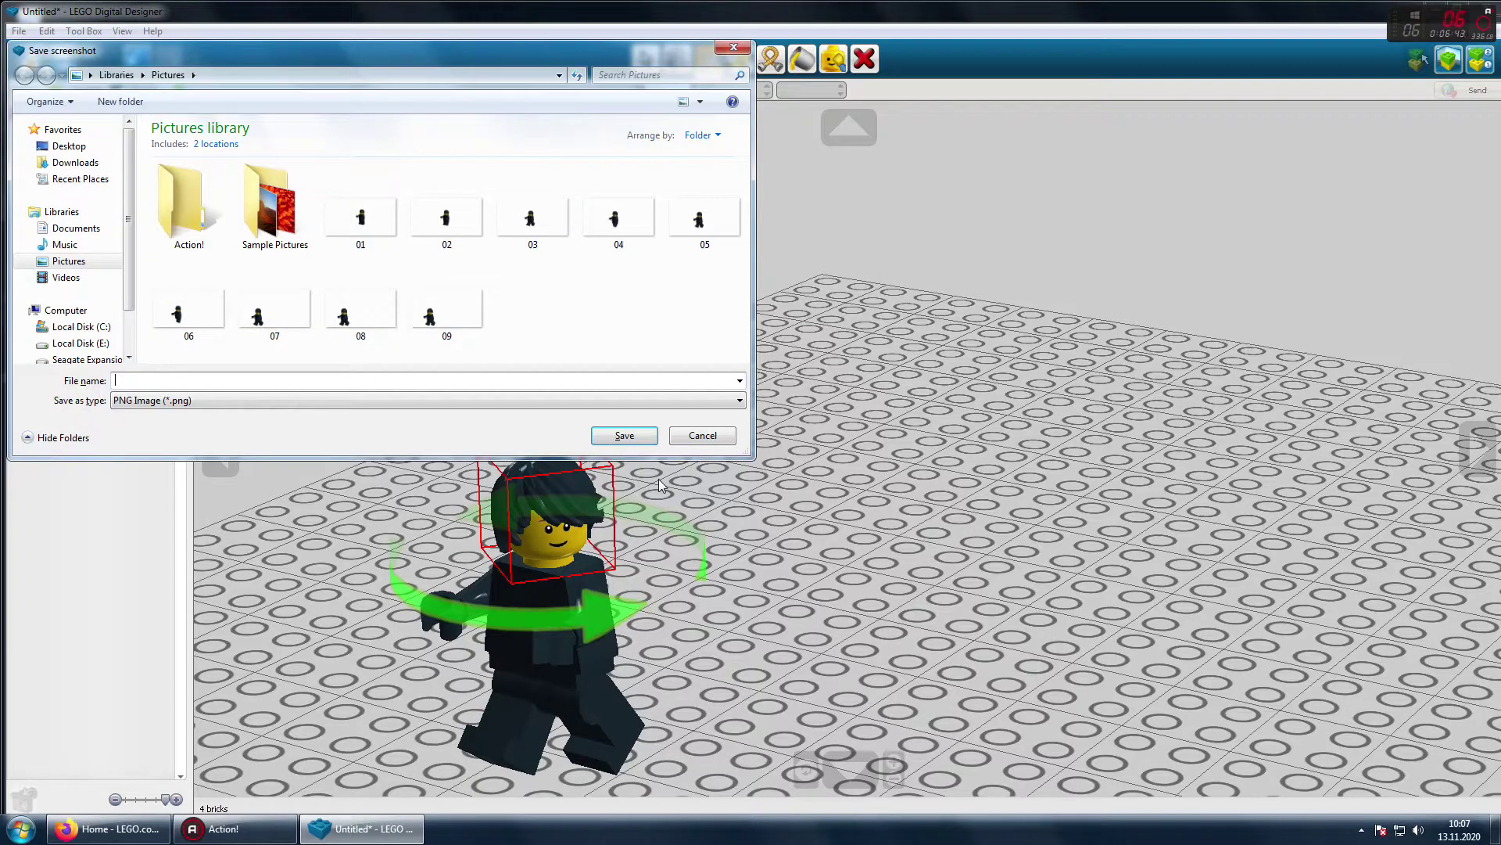
{"action": "type", "text": "10"}
{"action": "key", "text": "Return"}
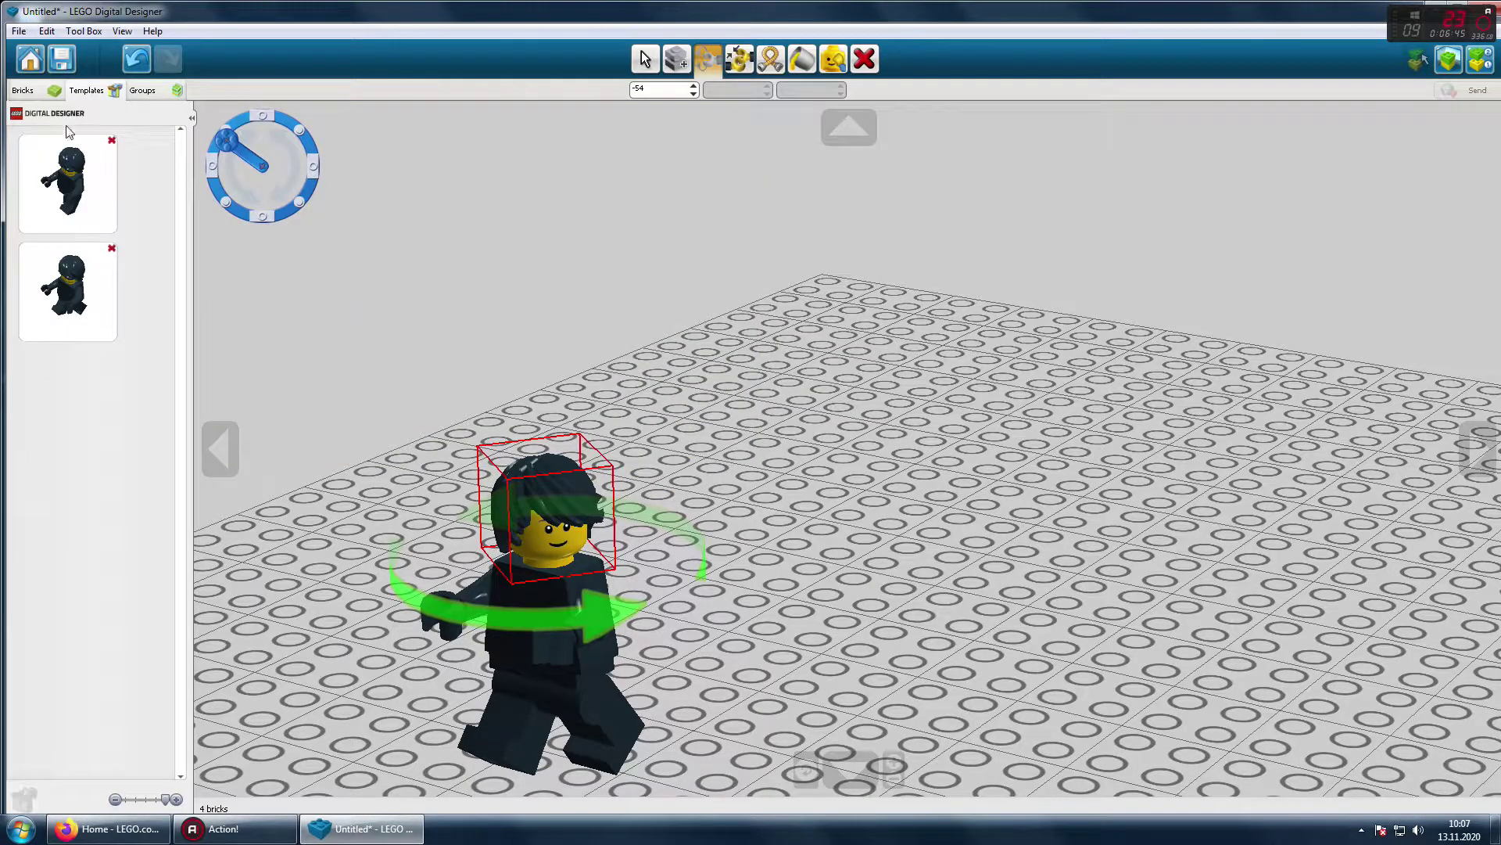
Step: Swap the minifigure's smiling face for a stern, frowning one with the Paint tool and save a screenshot as PNG image 11
{"action": "left_click", "coordinate": [35, 90]}
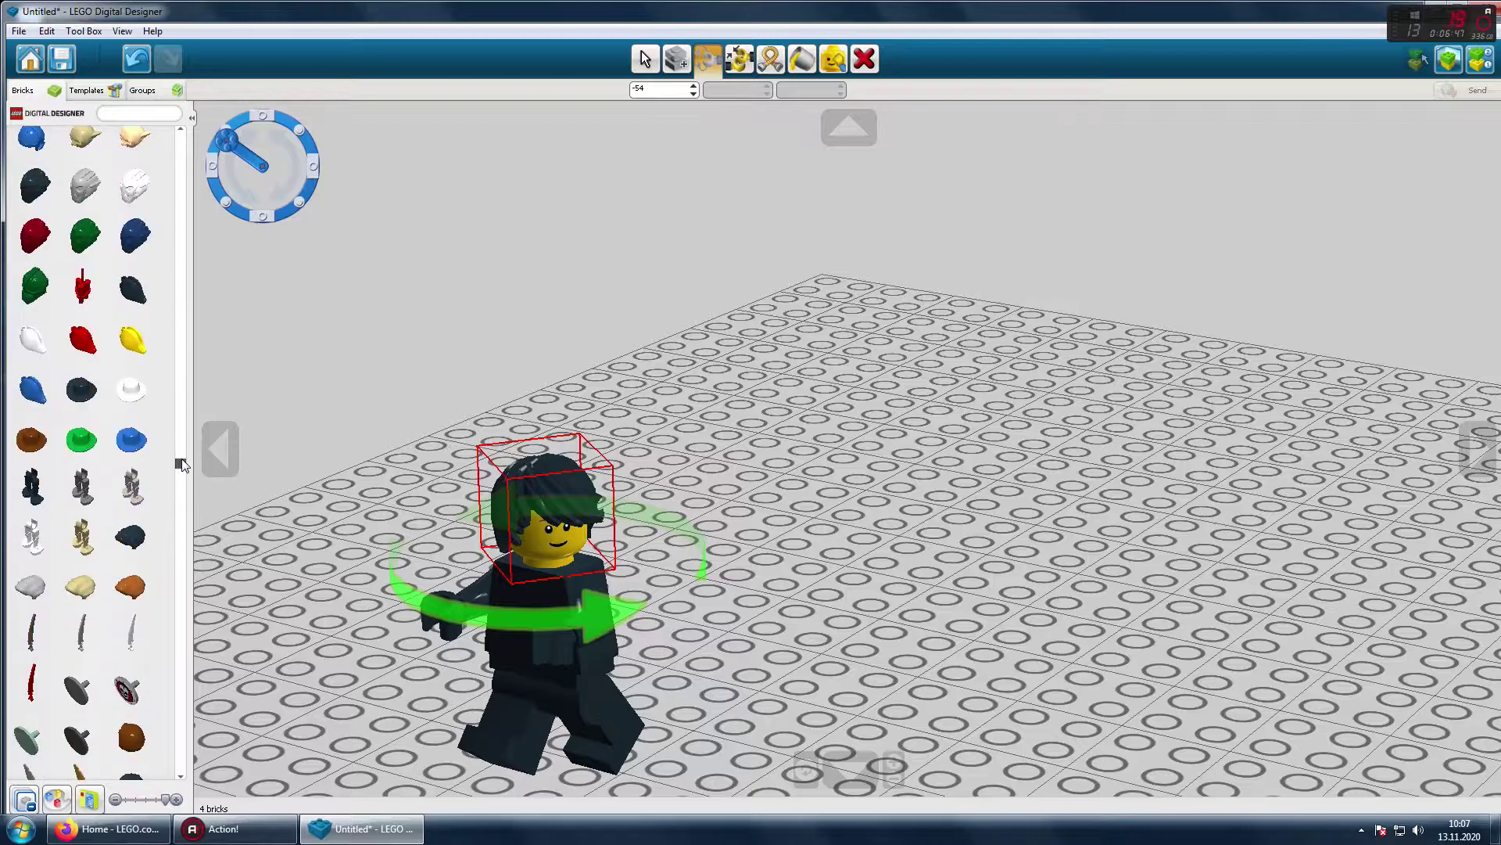
{"action": "left_click_drag", "start_coordinate": [181, 465], "coordinate": [182, 433]}
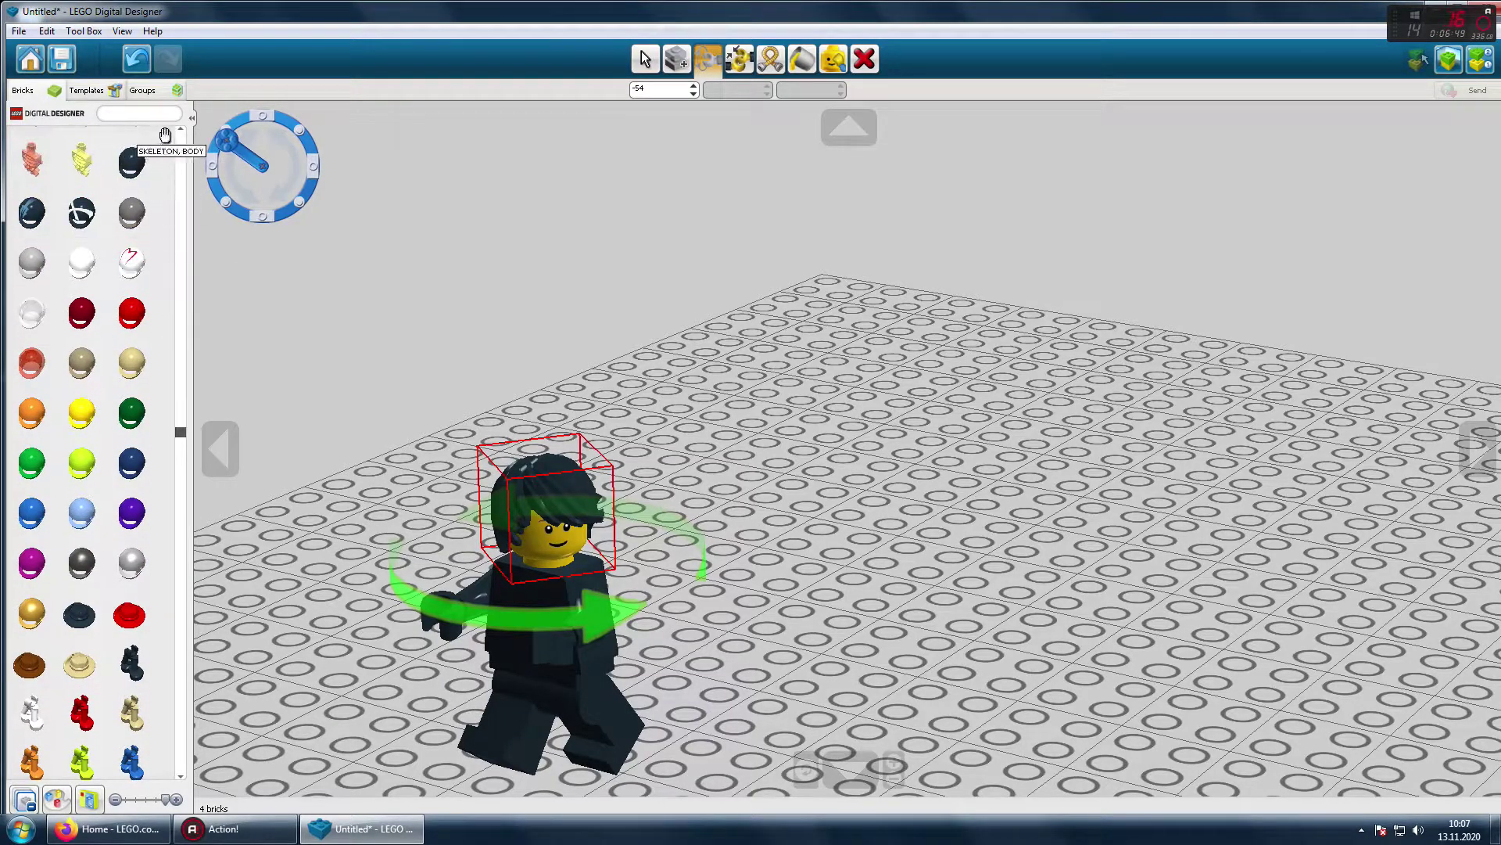
{"action": "left_click", "coordinate": [645, 59]}
{"action": "left_click", "coordinate": [835, 59]}
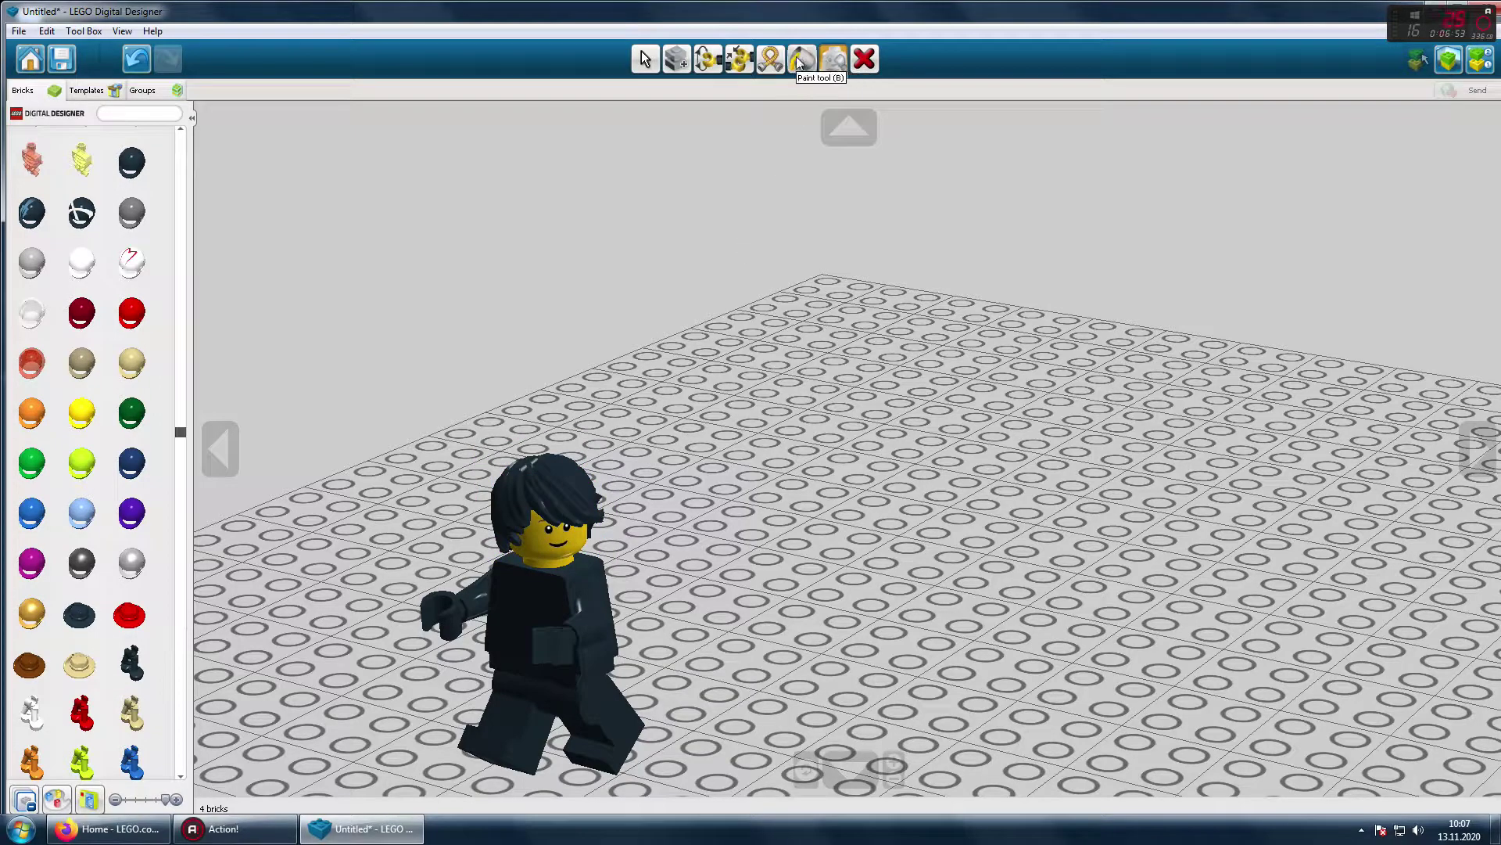
{"action": "left_click", "coordinate": [566, 545]}
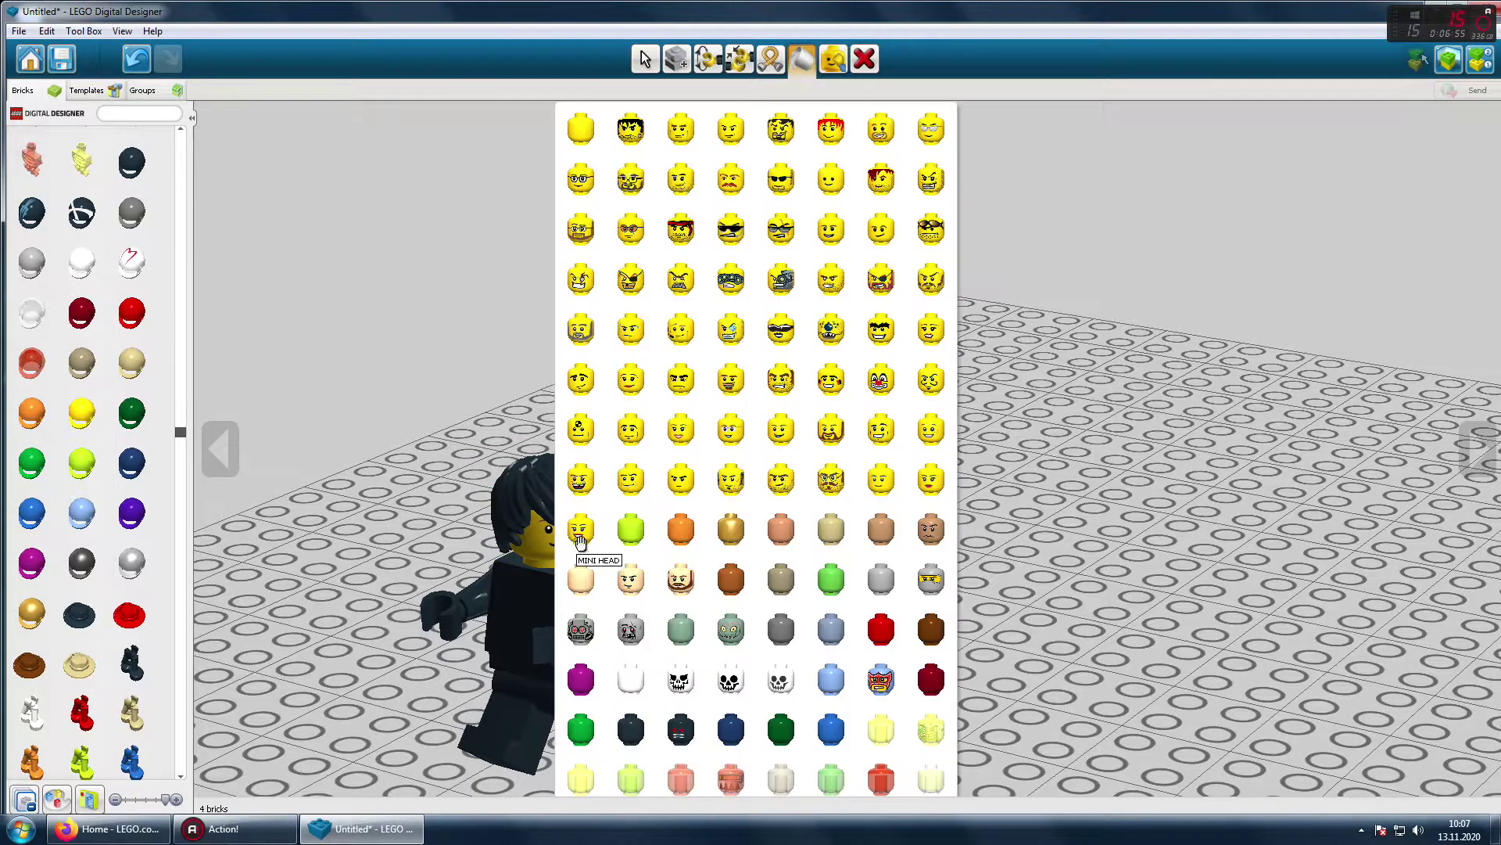
{"action": "left_click", "coordinate": [580, 525]}
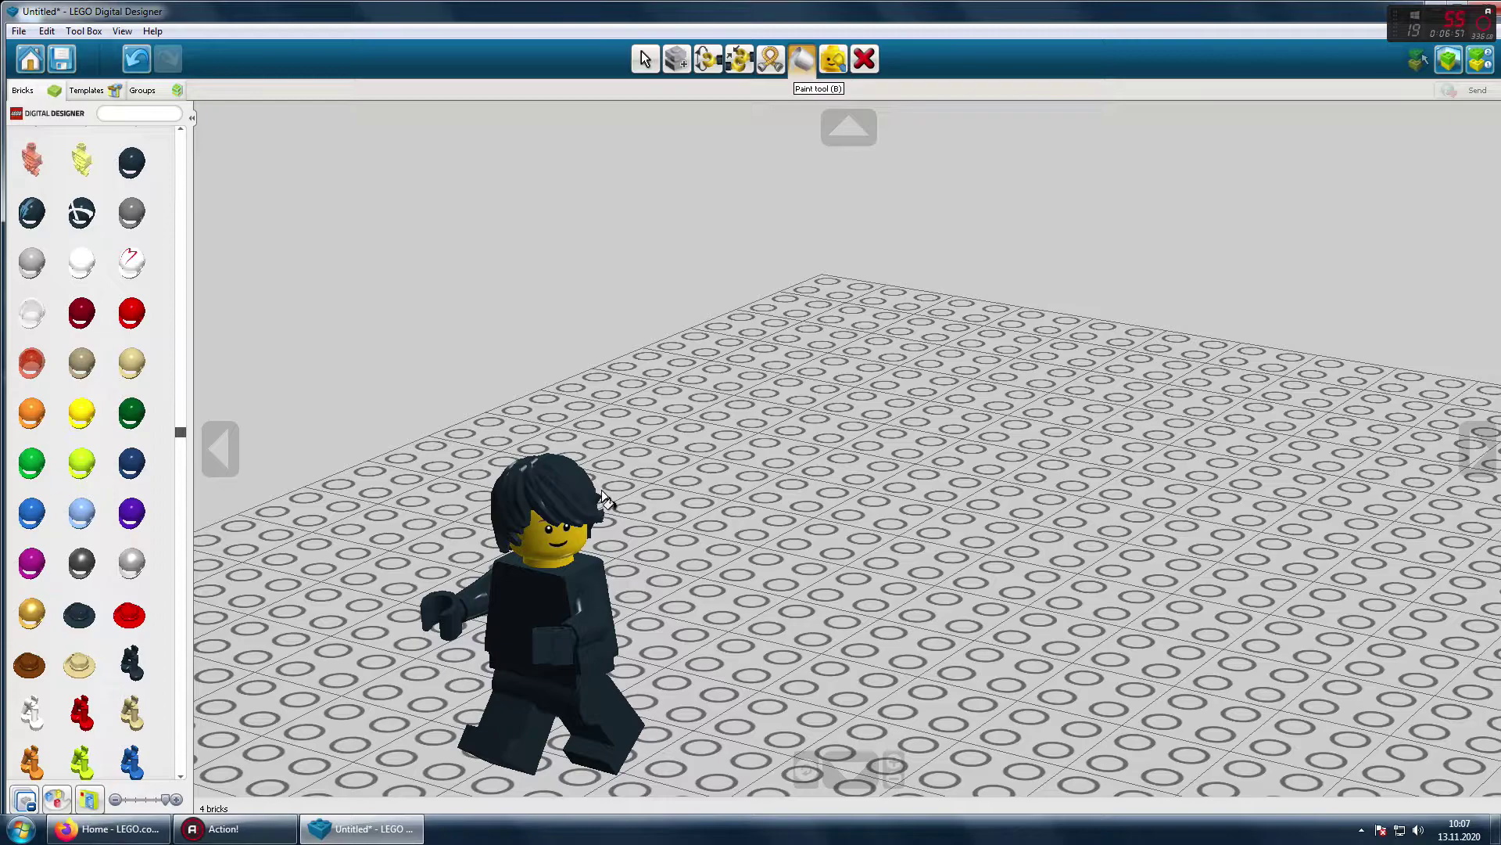
{"action": "left_click", "coordinate": [555, 545]}
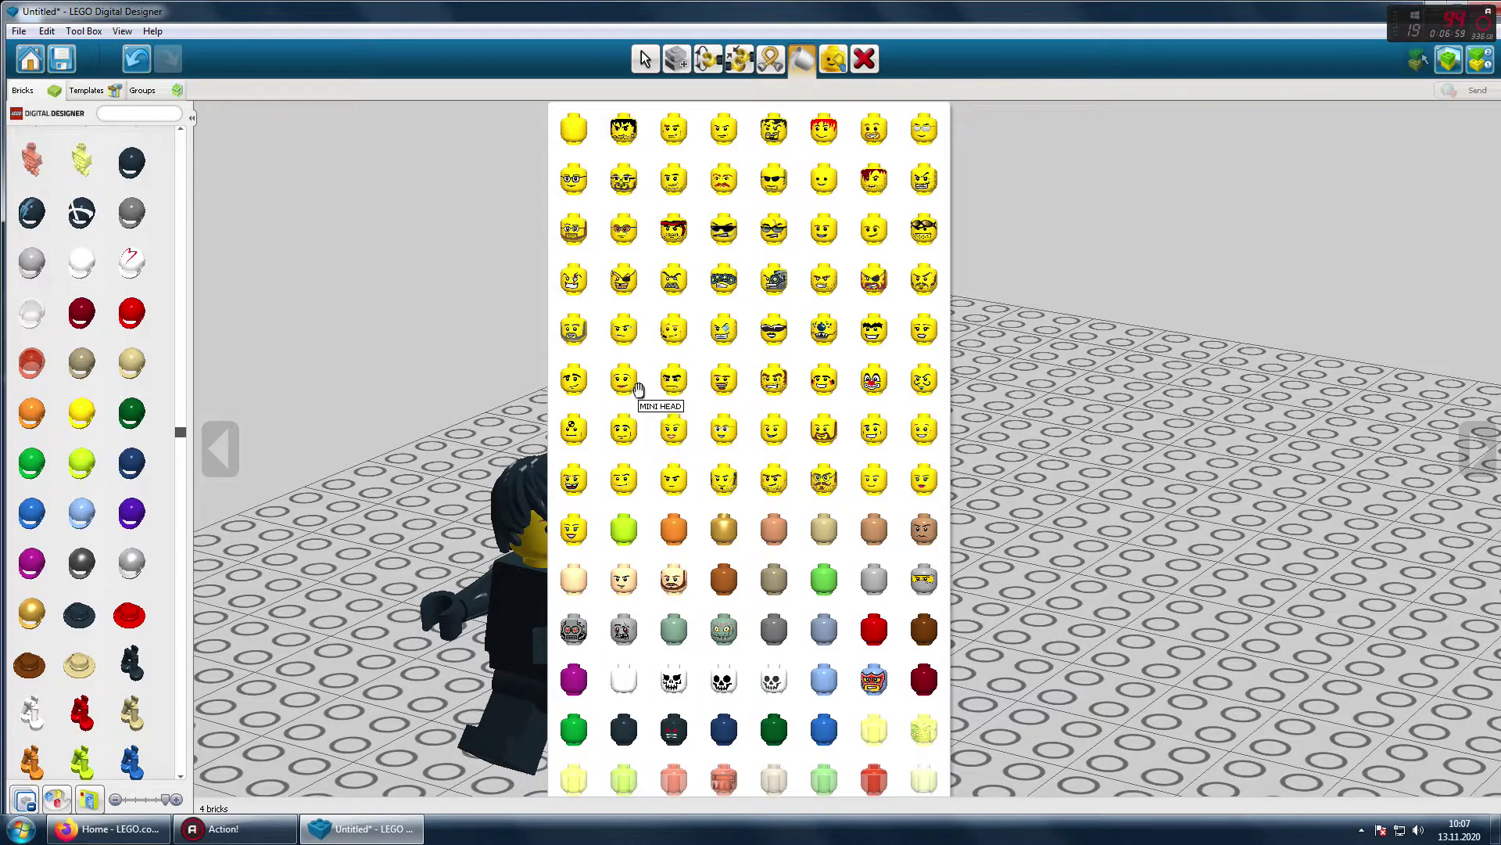
{"action": "left_click", "coordinate": [632, 331]}
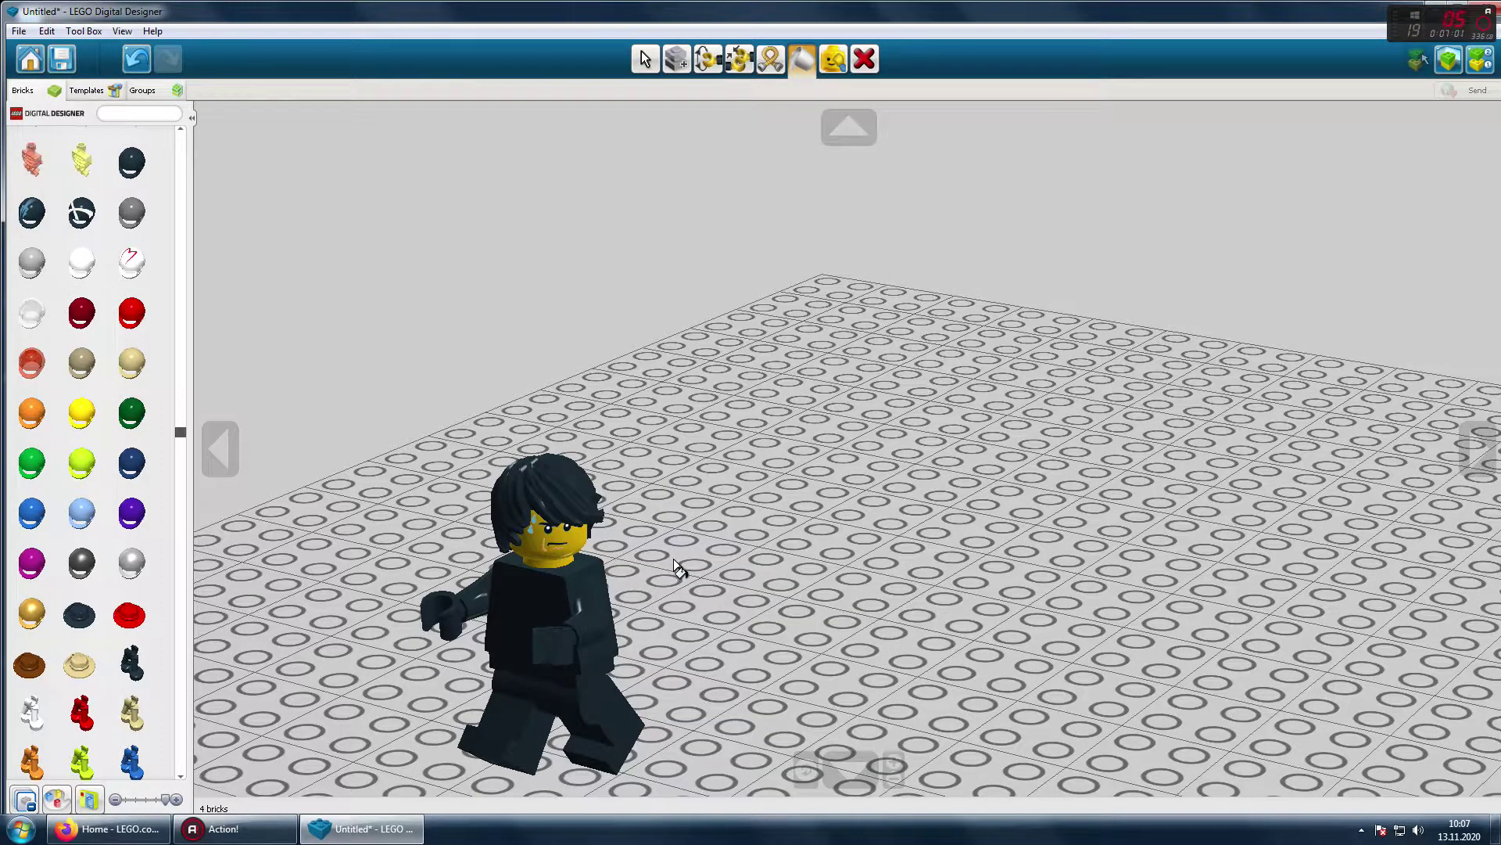
{"action": "key", "text": "ctrl+k"}
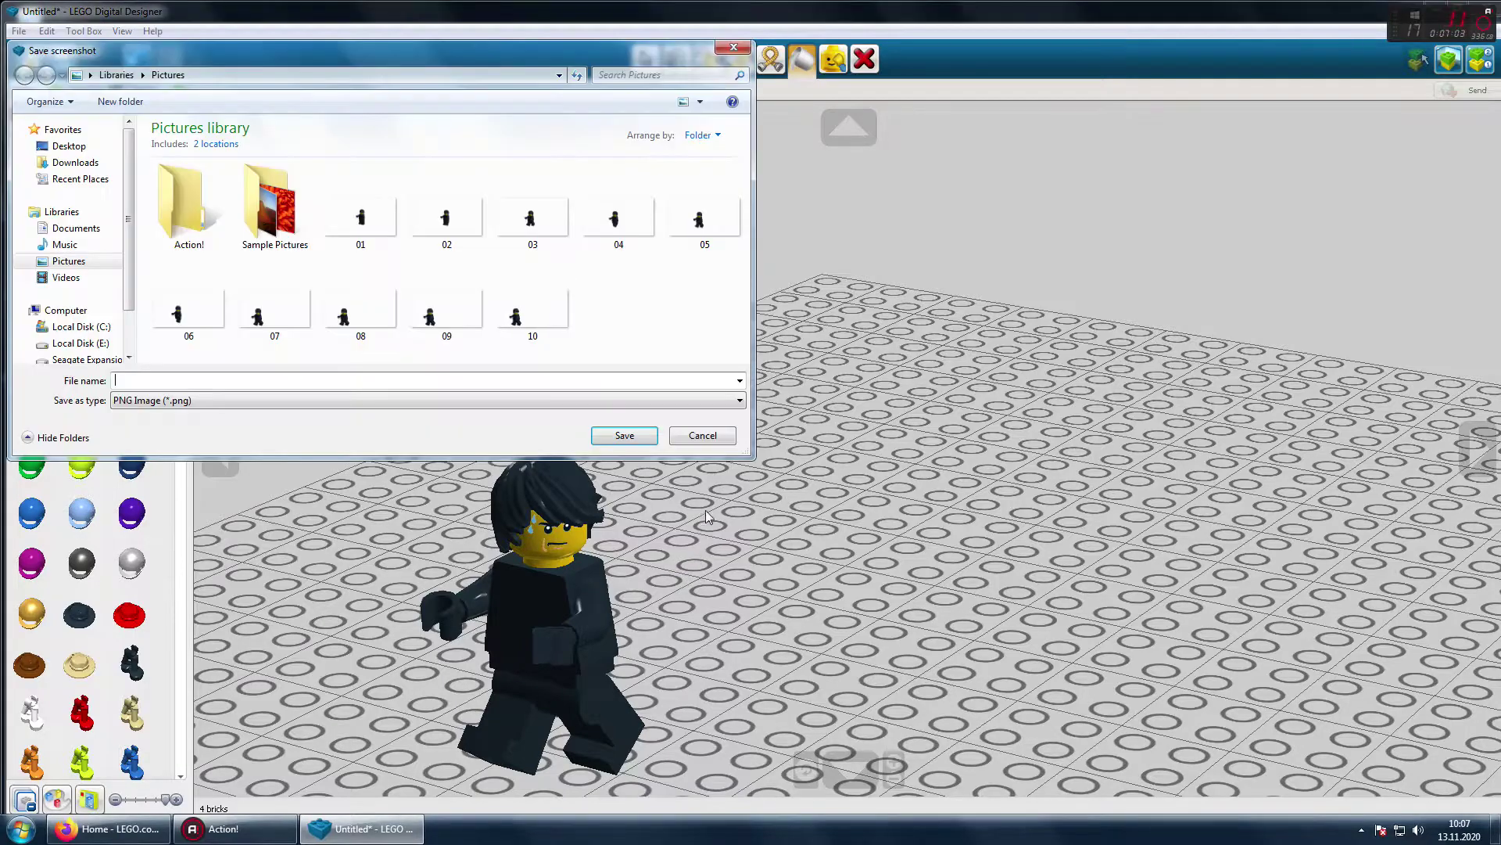
{"action": "left_click", "coordinate": [632, 435]}
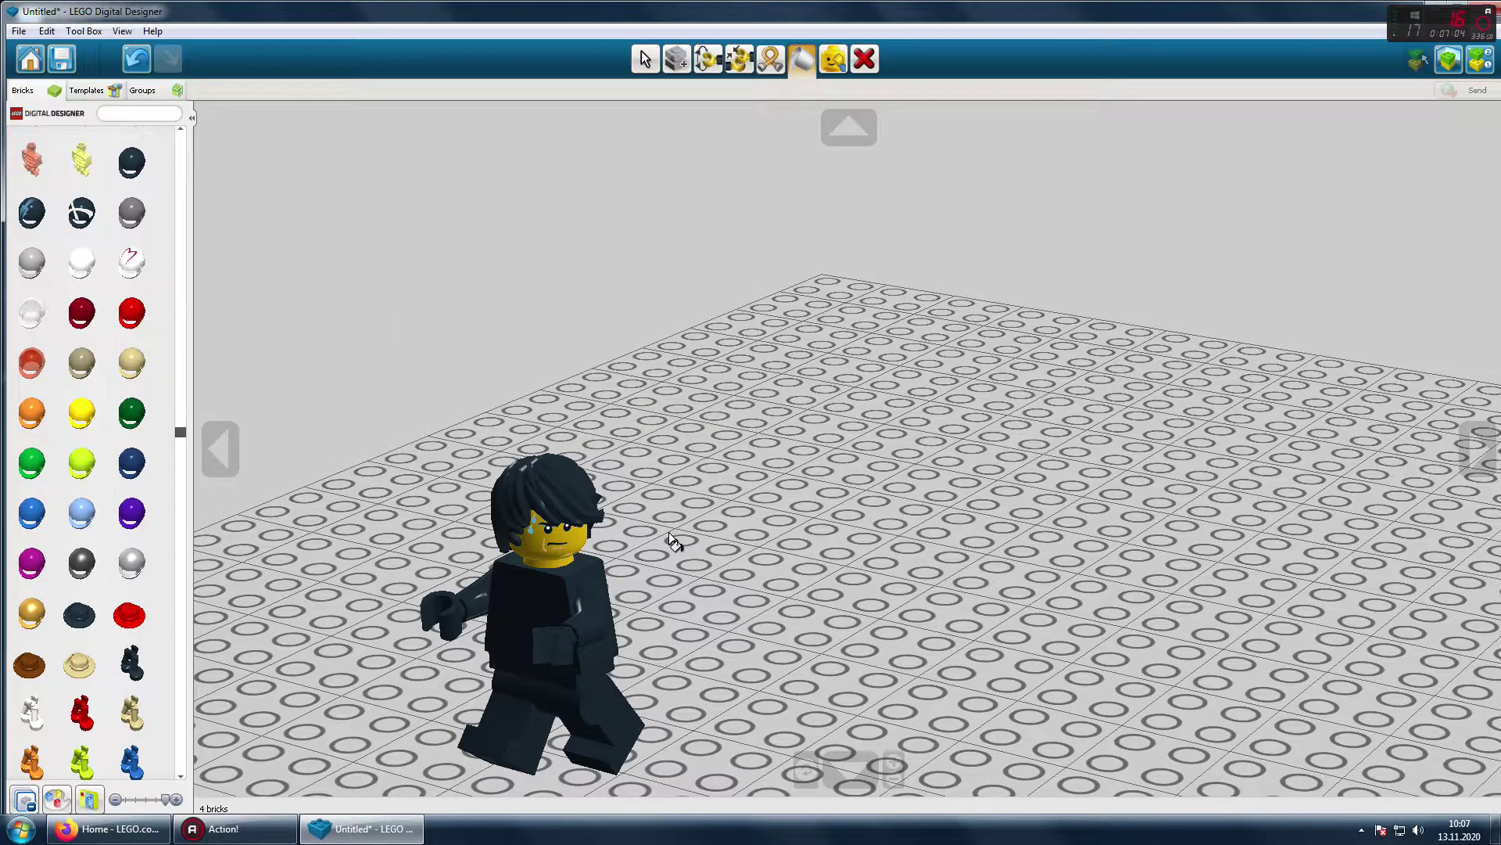
Step: Activate the torso's neck joint with the Hinge tool for turning the body, and save a screenshot as PNG image 12
{"action": "left_click", "coordinate": [642, 51]}
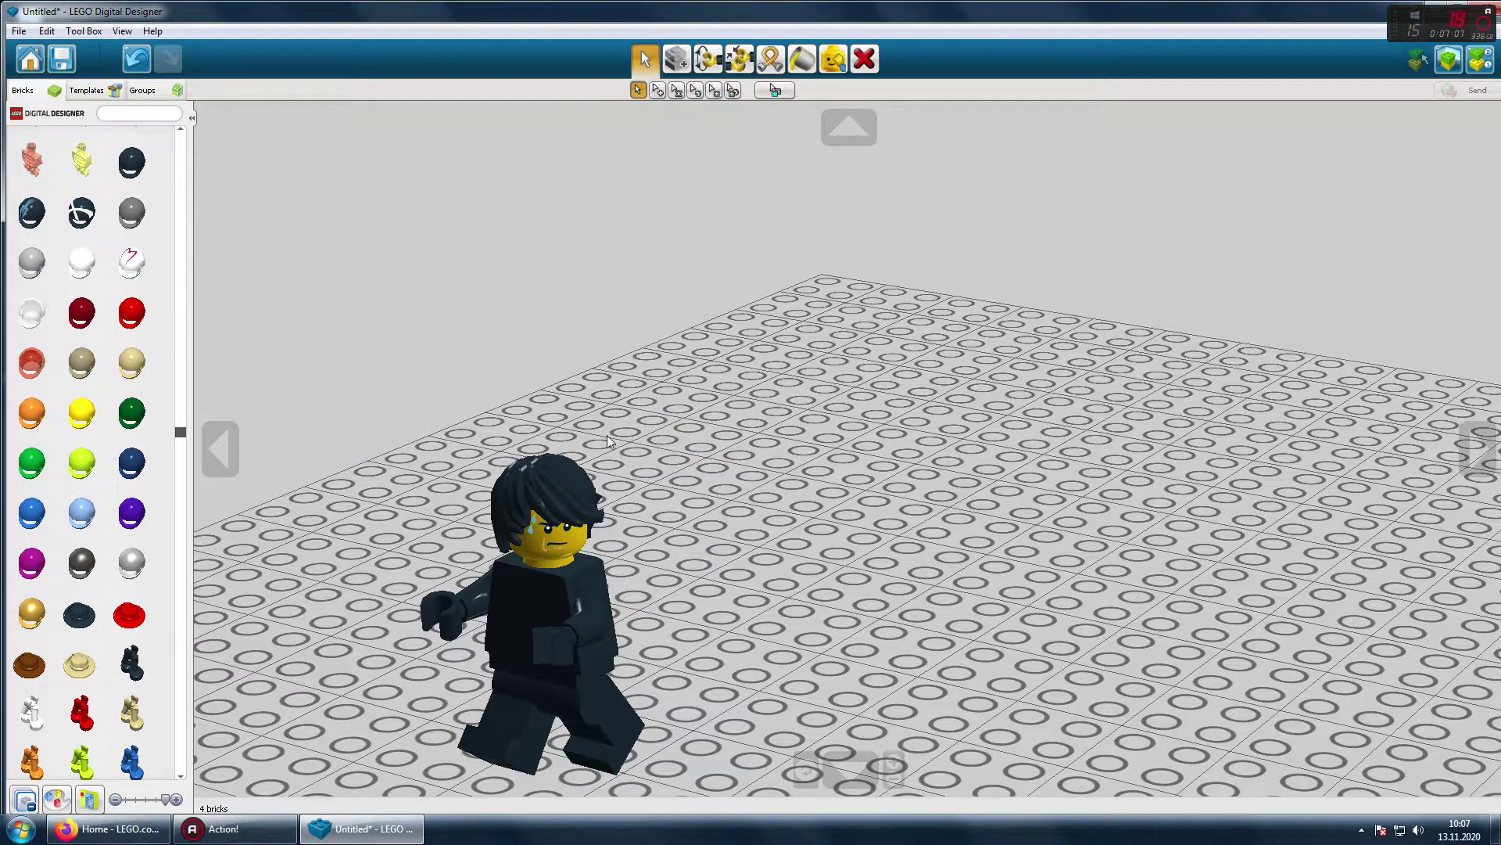
{"action": "left_click", "coordinate": [707, 59]}
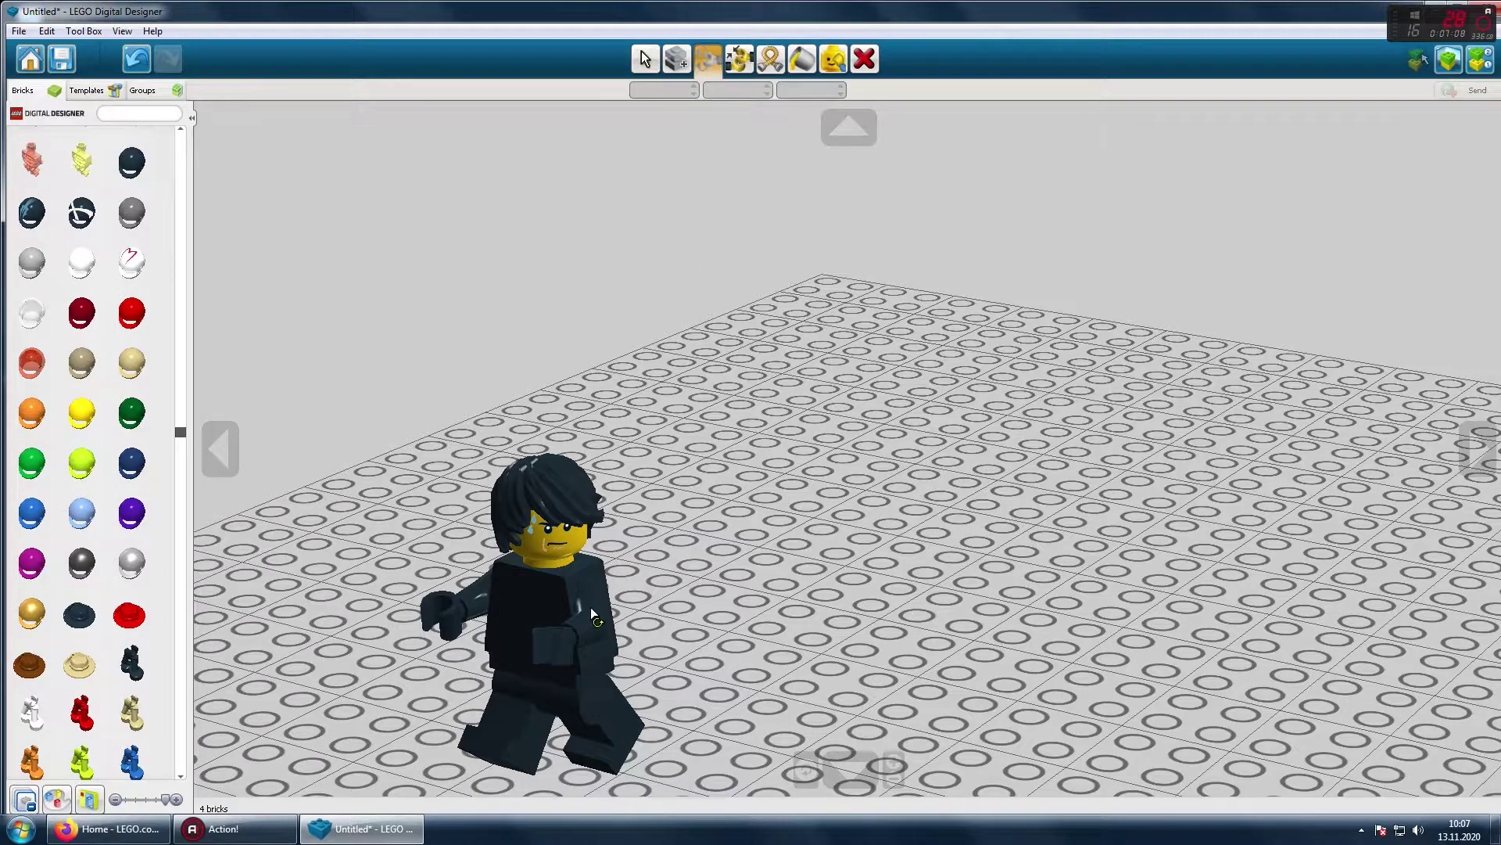
{"action": "left_click", "coordinate": [551, 599]}
{"action": "left_click_drag", "start_coordinate": [669, 339], "coordinate": [636, 564]}
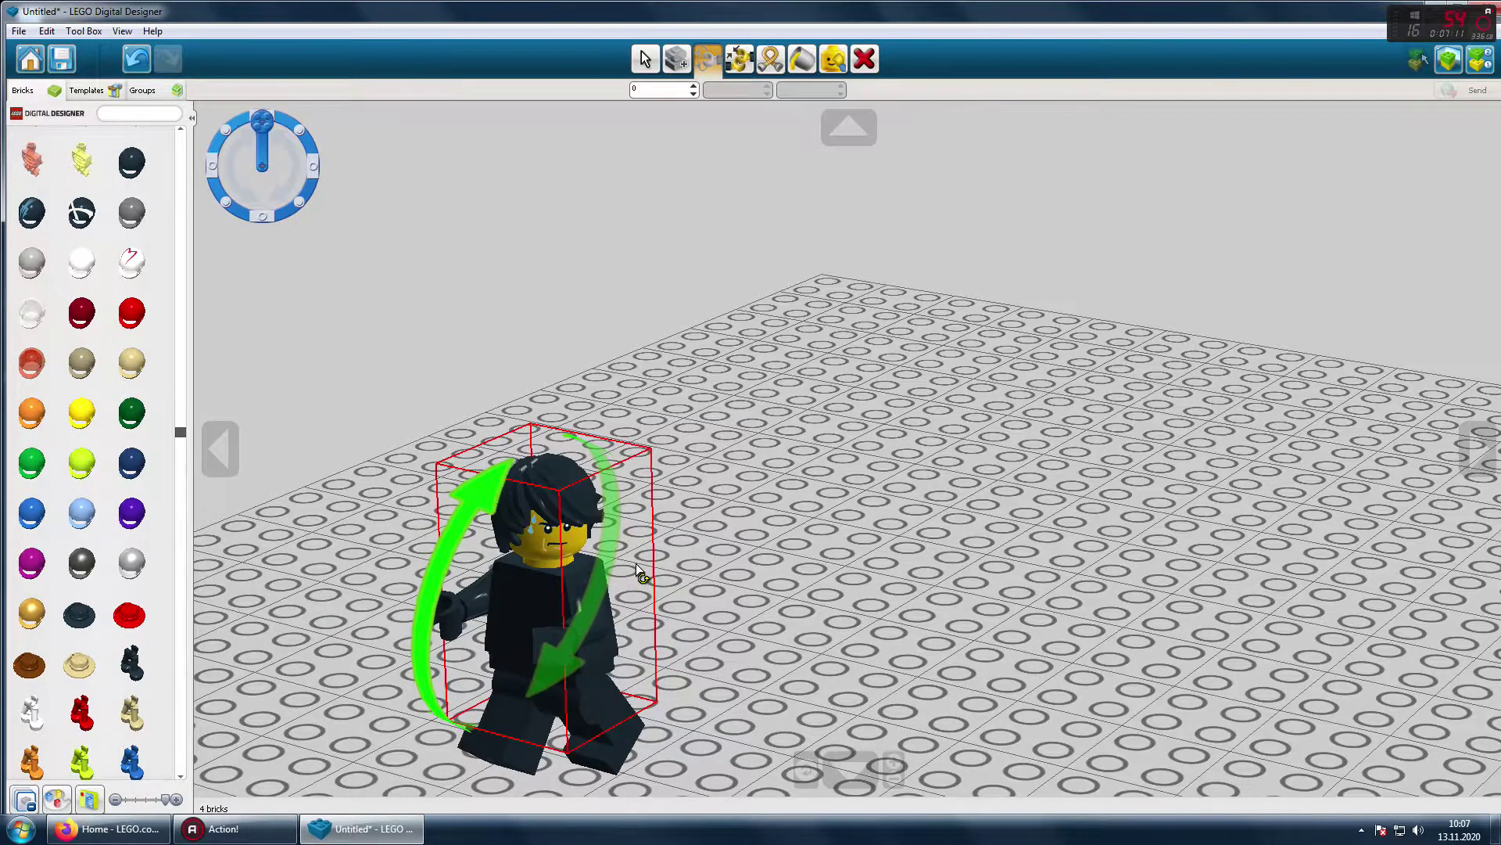
{"action": "left_click", "coordinate": [768, 613]}
{"action": "left_click", "coordinate": [567, 684]}
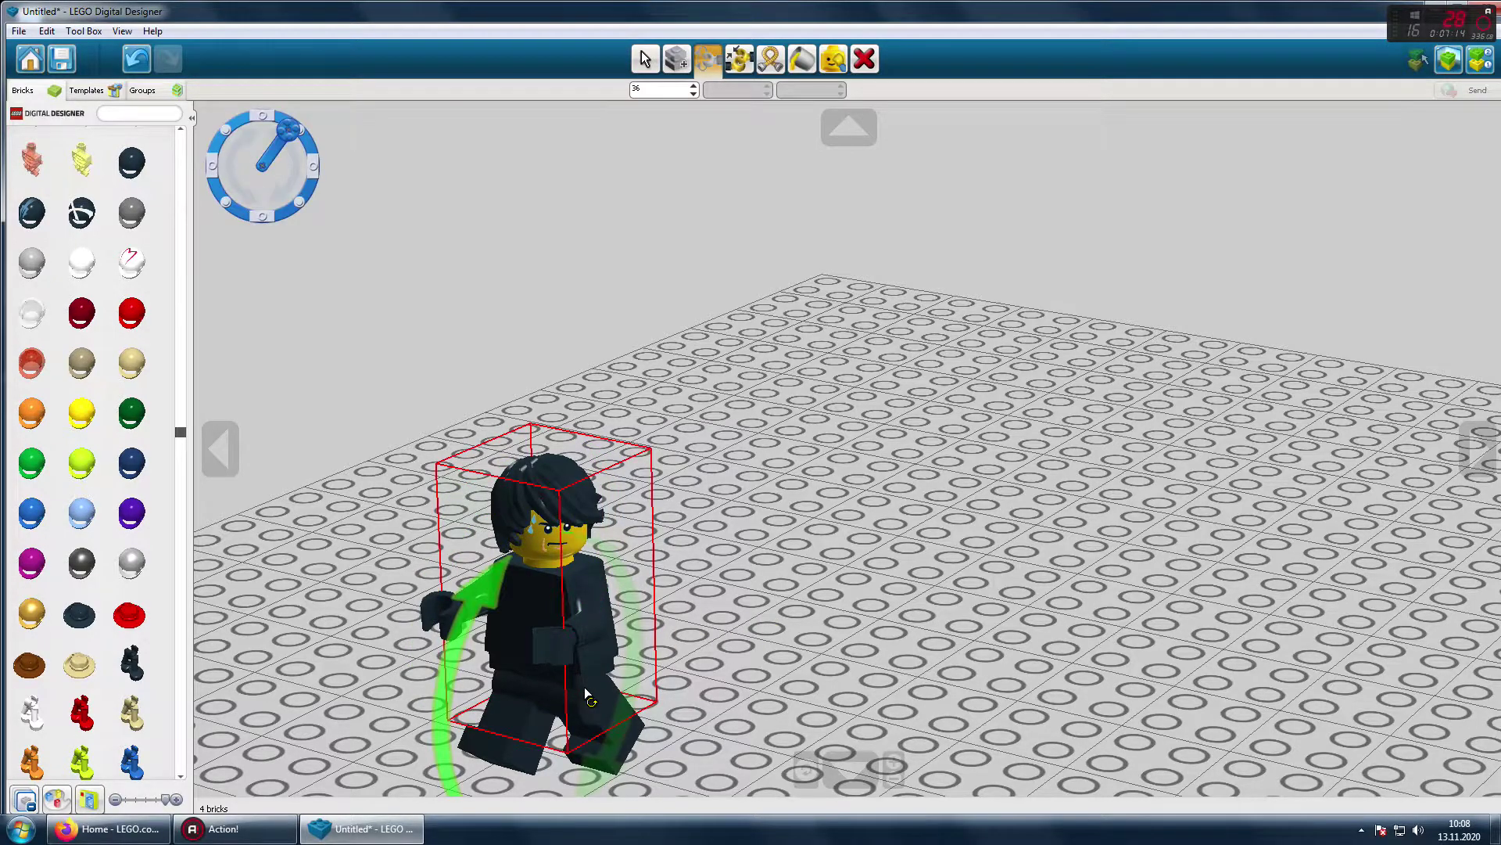
{"action": "left_click", "coordinate": [796, 702]}
{"action": "left_click", "coordinate": [505, 606]}
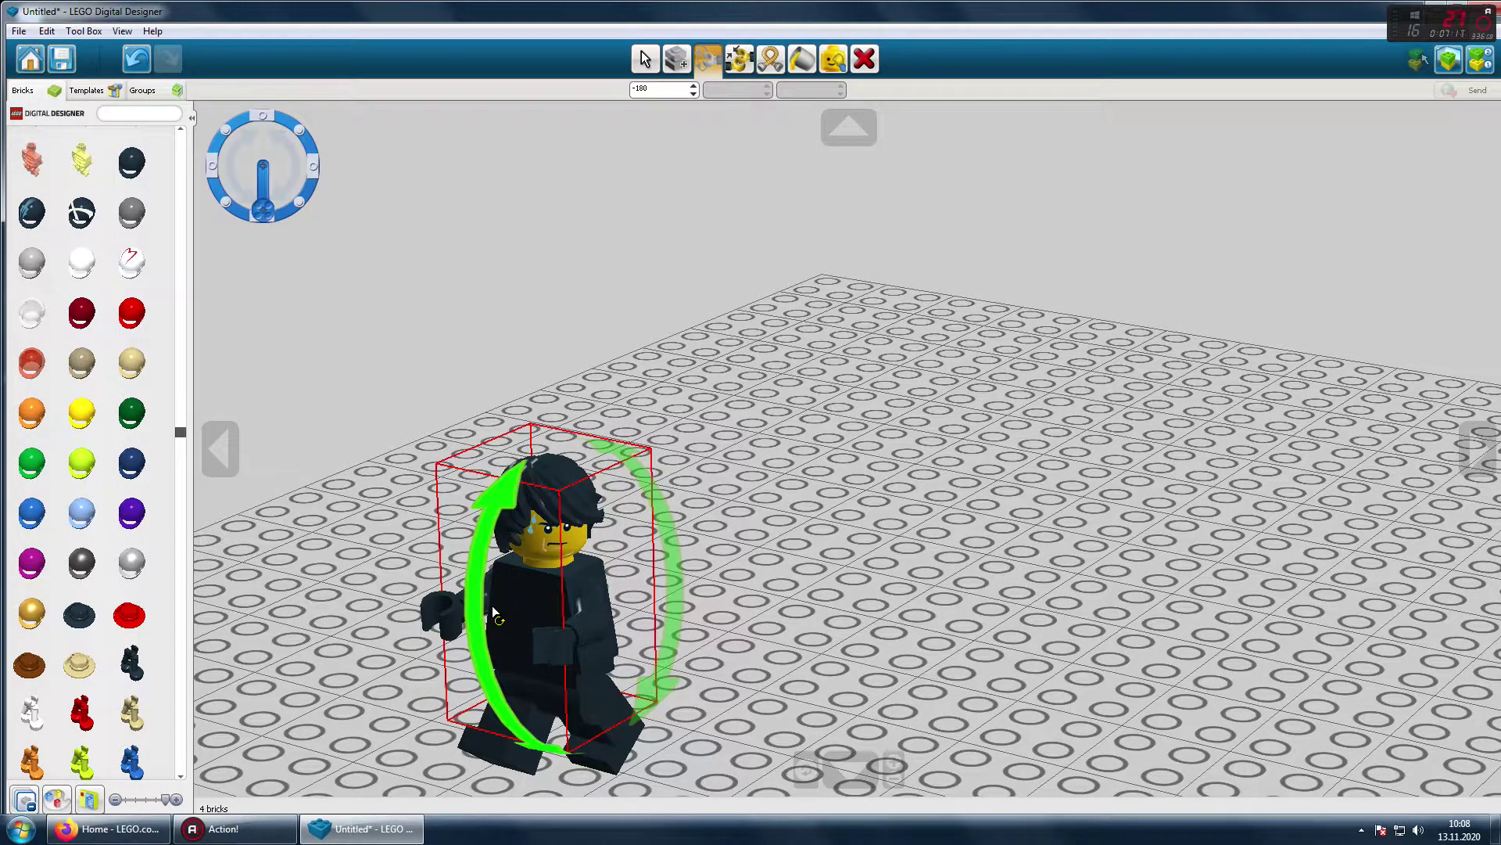
{"action": "left_click", "coordinate": [542, 599]}
{"action": "left_click_drag", "start_coordinate": [552, 605], "coordinate": [706, 643]}
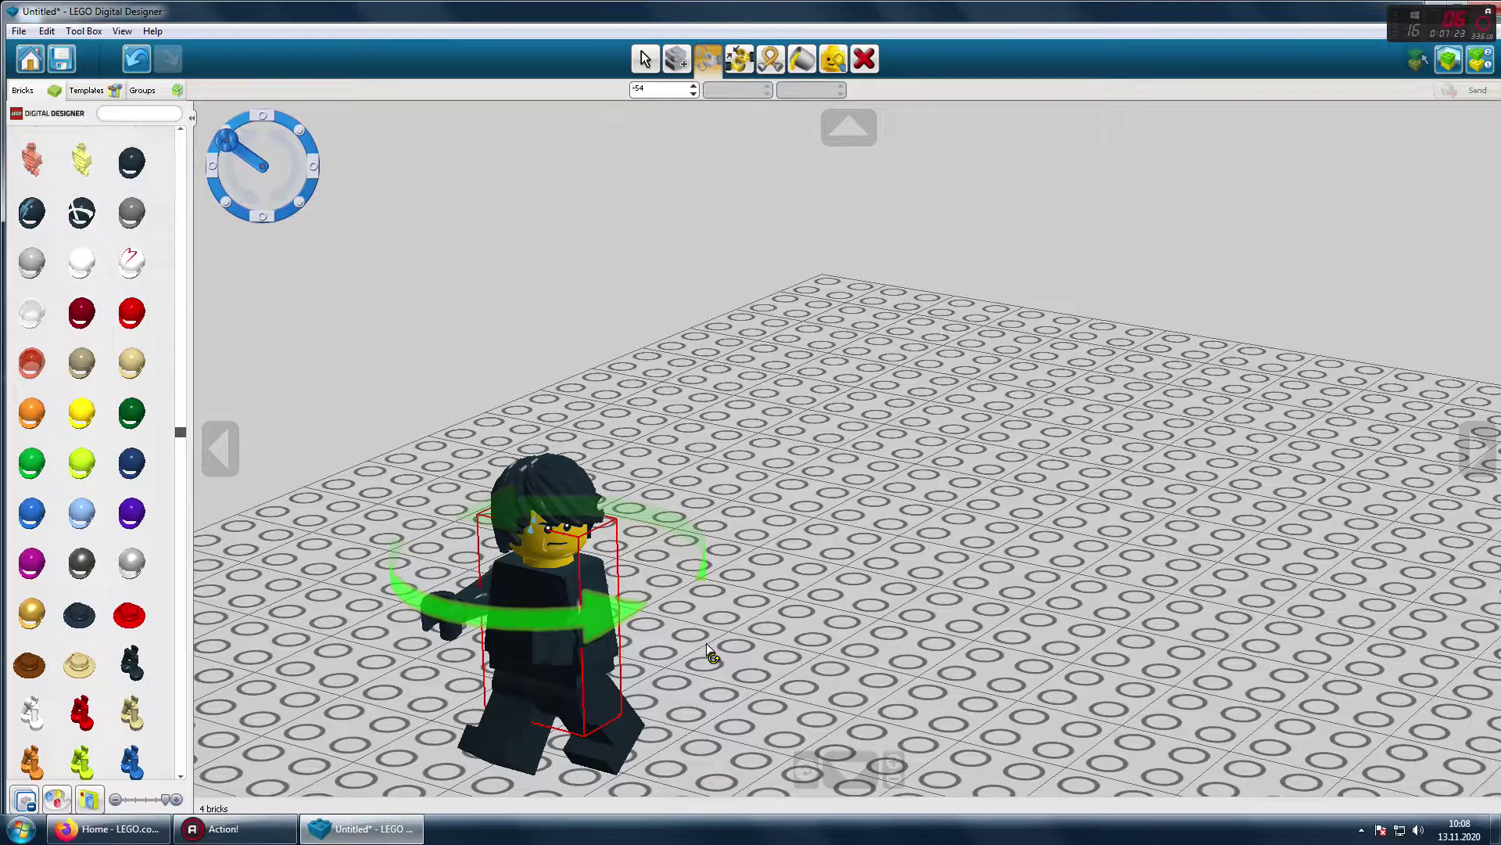
{"action": "key", "text": "ctrl+k"}
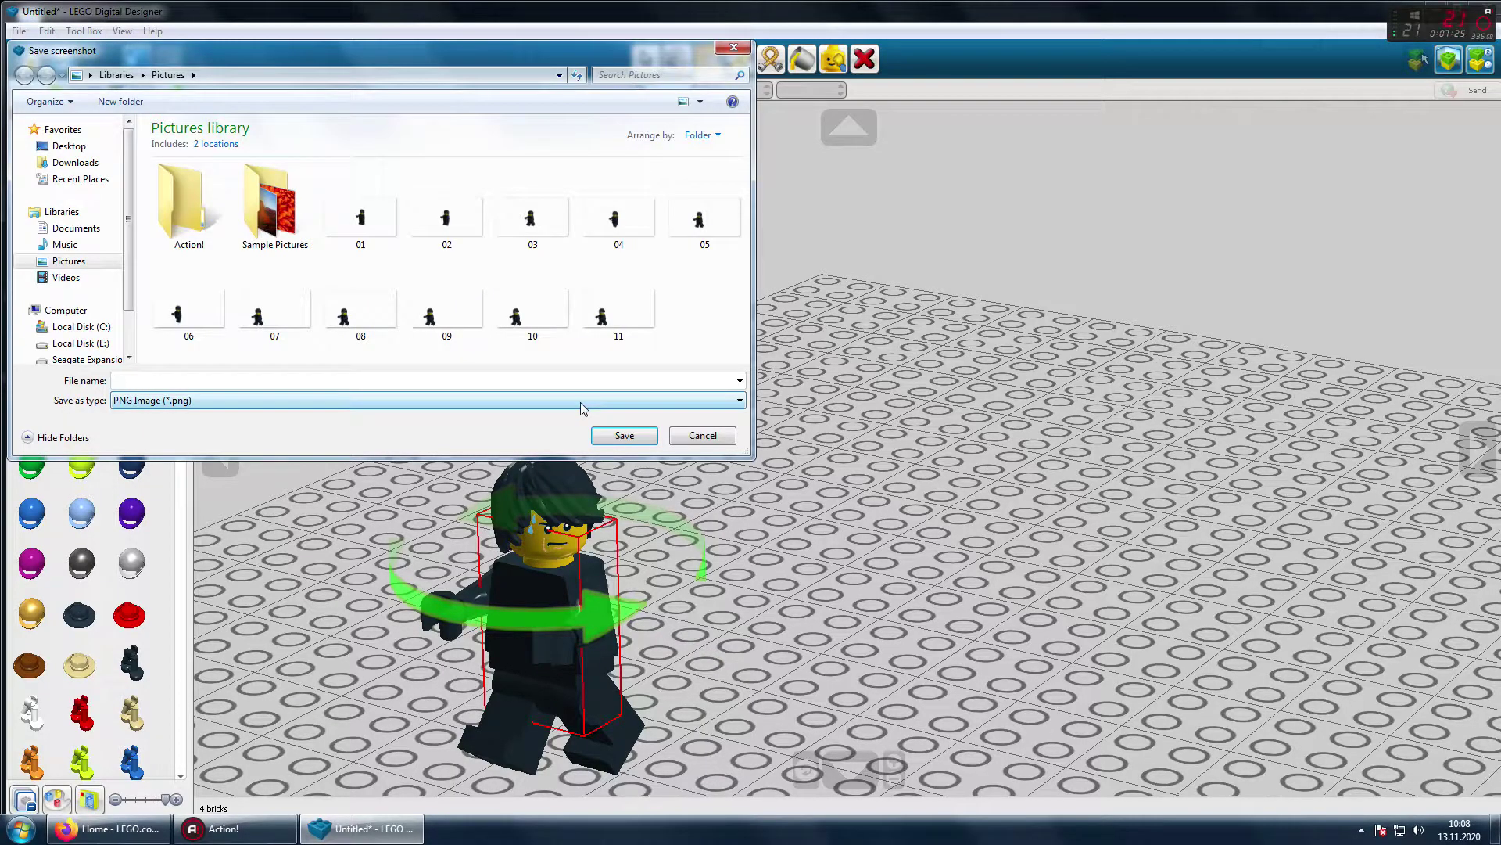
{"action": "left_click", "coordinate": [617, 435]}
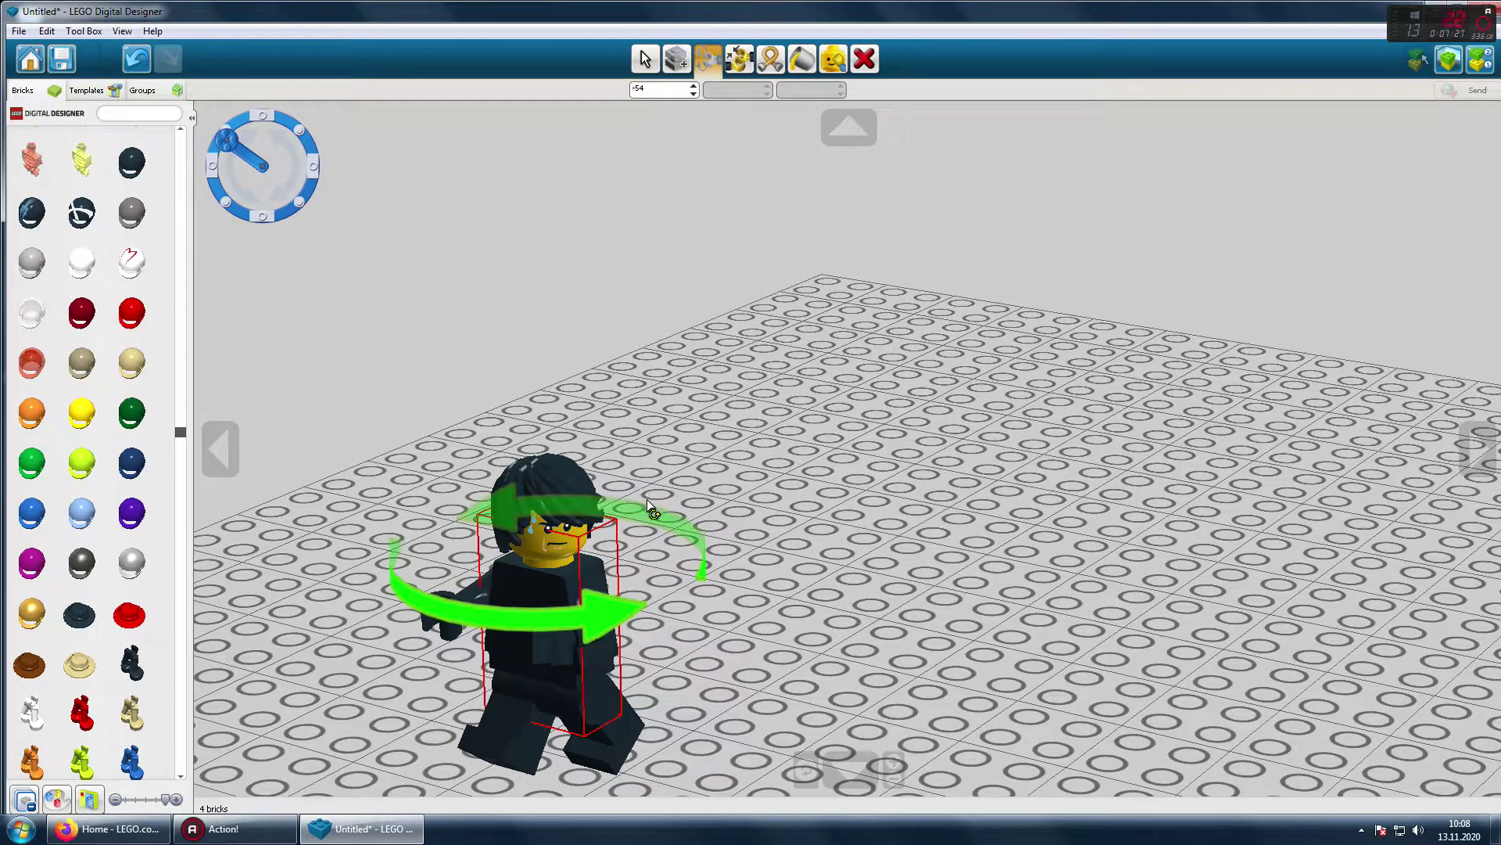
Step: Turn the minifigure's body under the head to a hinge angle of -36 degrees and save a screenshot as PNG image 13
{"action": "left_click_drag", "start_coordinate": [646, 499], "coordinate": [646, 501]}
{"action": "key", "text": "ctrl+k"}
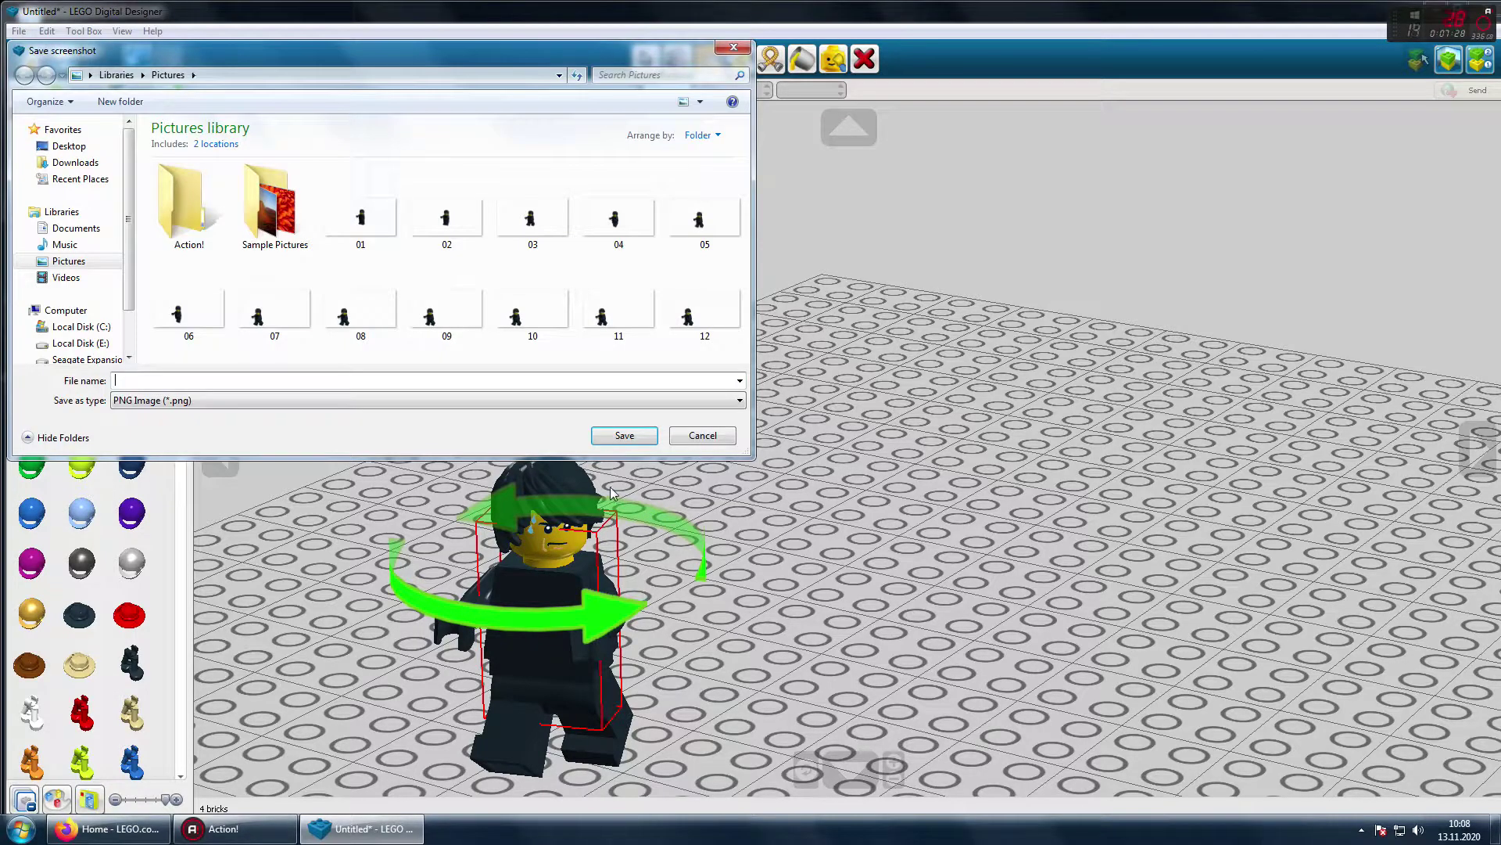
{"action": "type", "text": "13"}
{"action": "key", "text": "Return"}
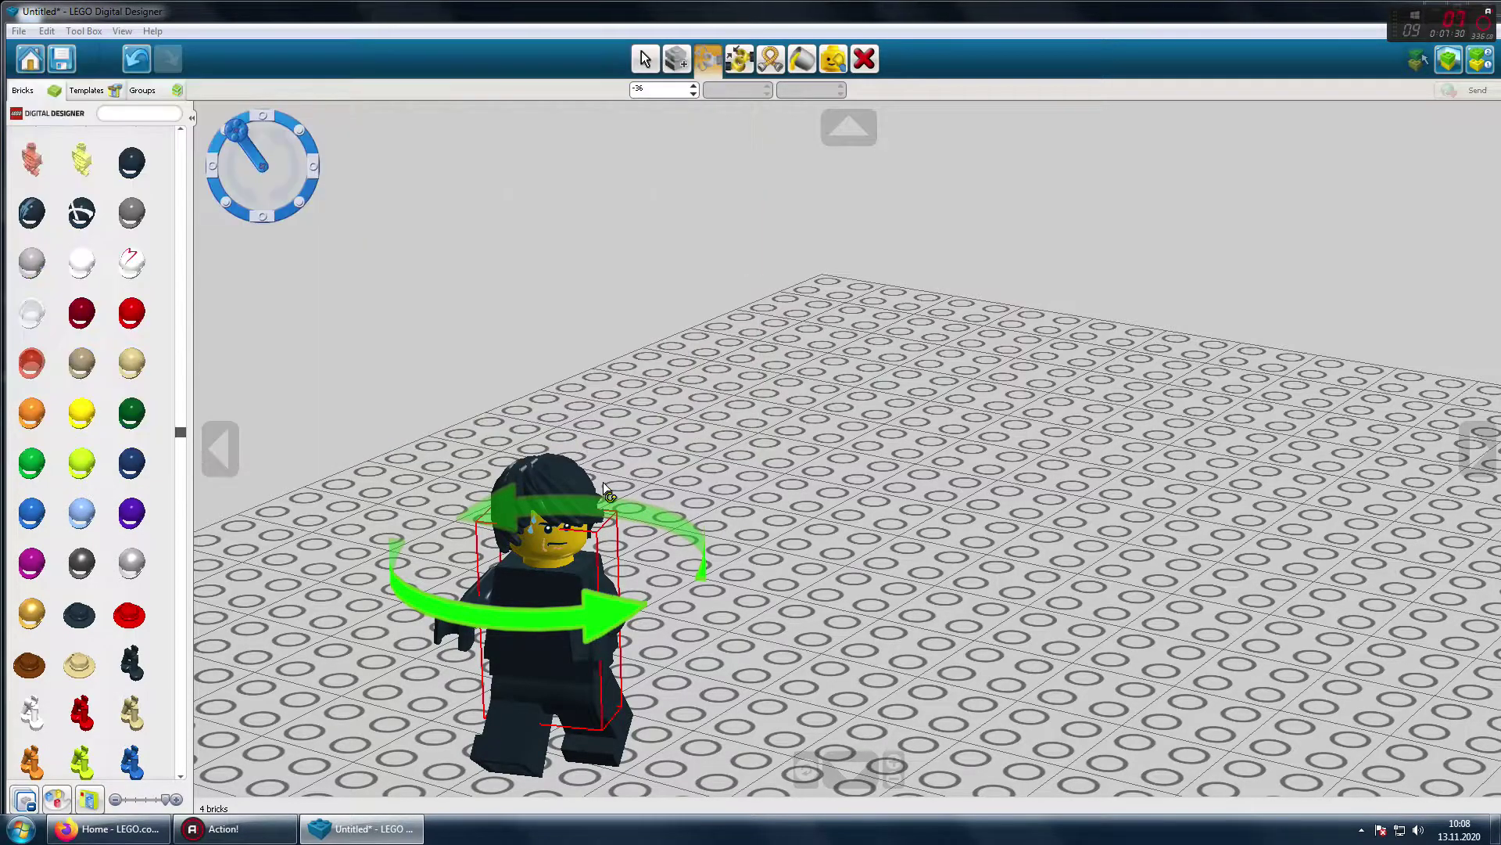
Step: Turn the minifigure's body further to a hinge angle of -18 degrees and save a screenshot as PNG image 14
{"action": "left_click_drag", "start_coordinate": [603, 482], "coordinate": [602, 483]}
{"action": "key", "text": "ctrl+k"}
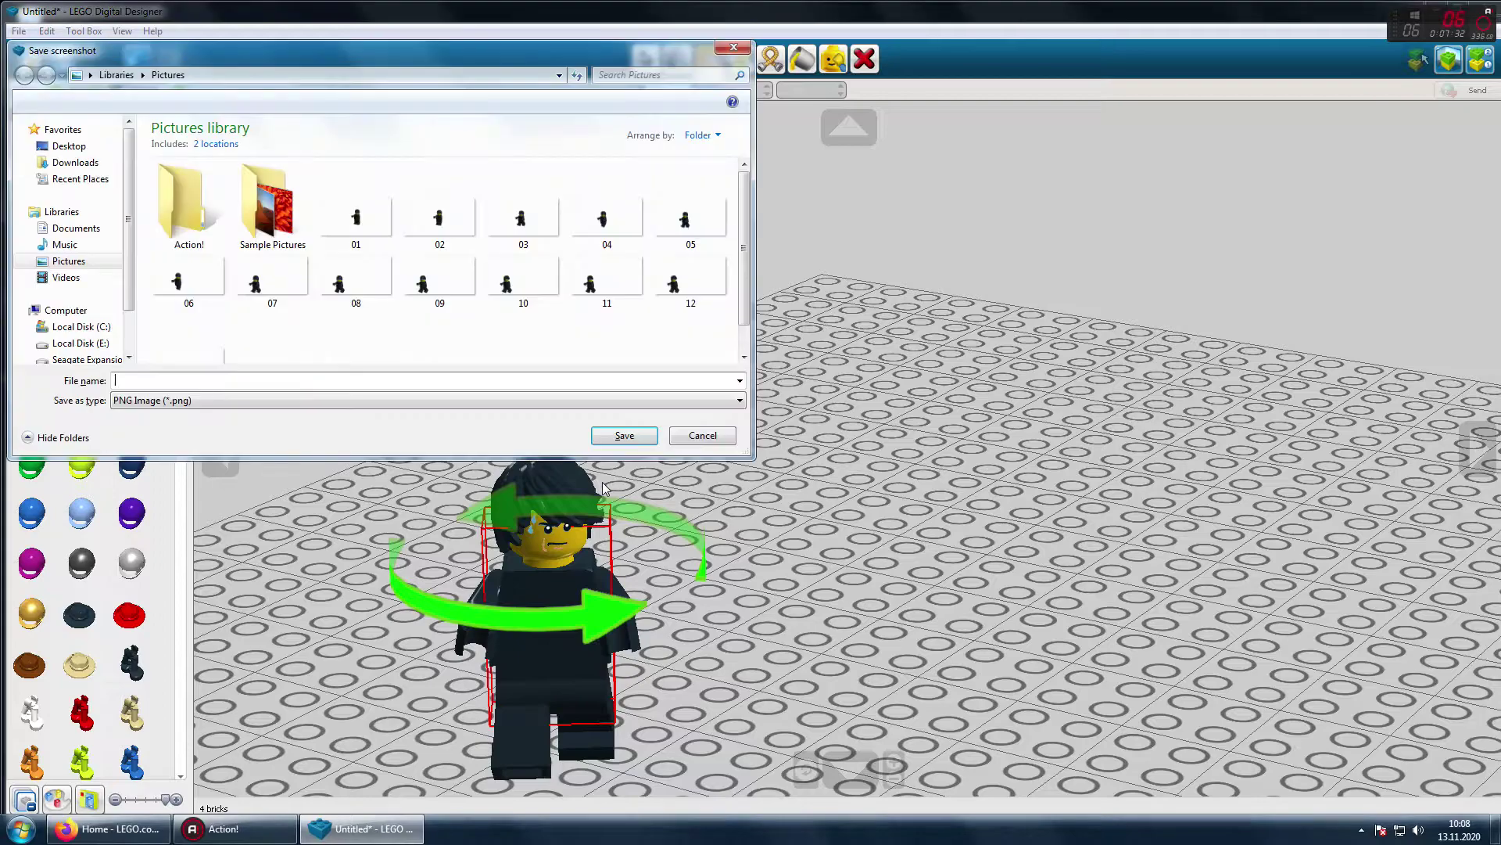
{"action": "key", "text": "Return"}
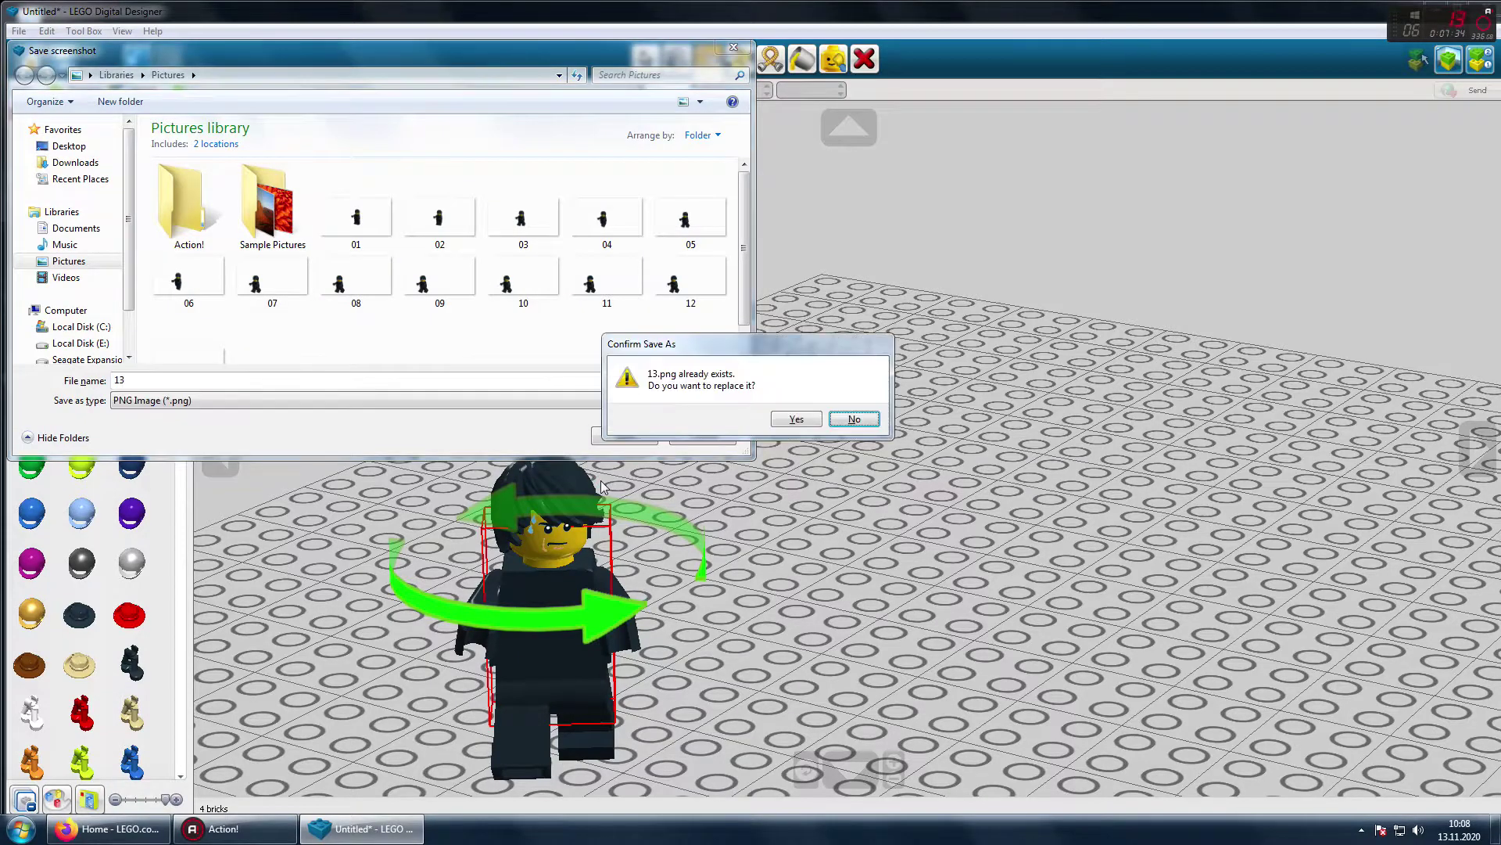
{"action": "key", "text": "Return"}
{"action": "type", "text": "14"}
{"action": "key", "text": "Return"}
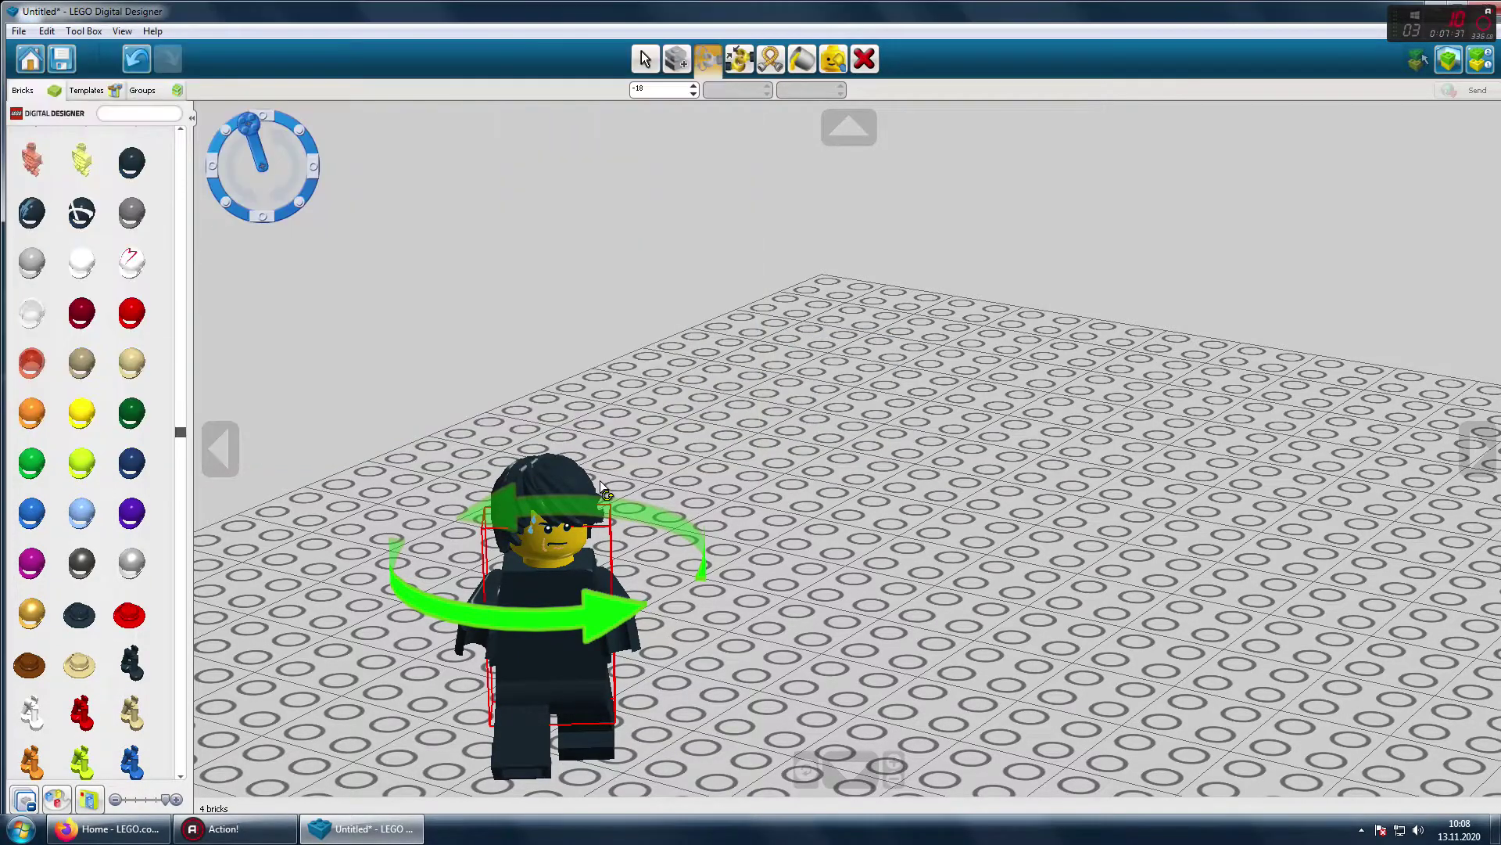
Step: Turn the minifigure's body one hinge increment further and save a screenshot as PNG image 15
{"action": "key", "text": "Right"}
{"action": "key", "text": "ctrl+k"}
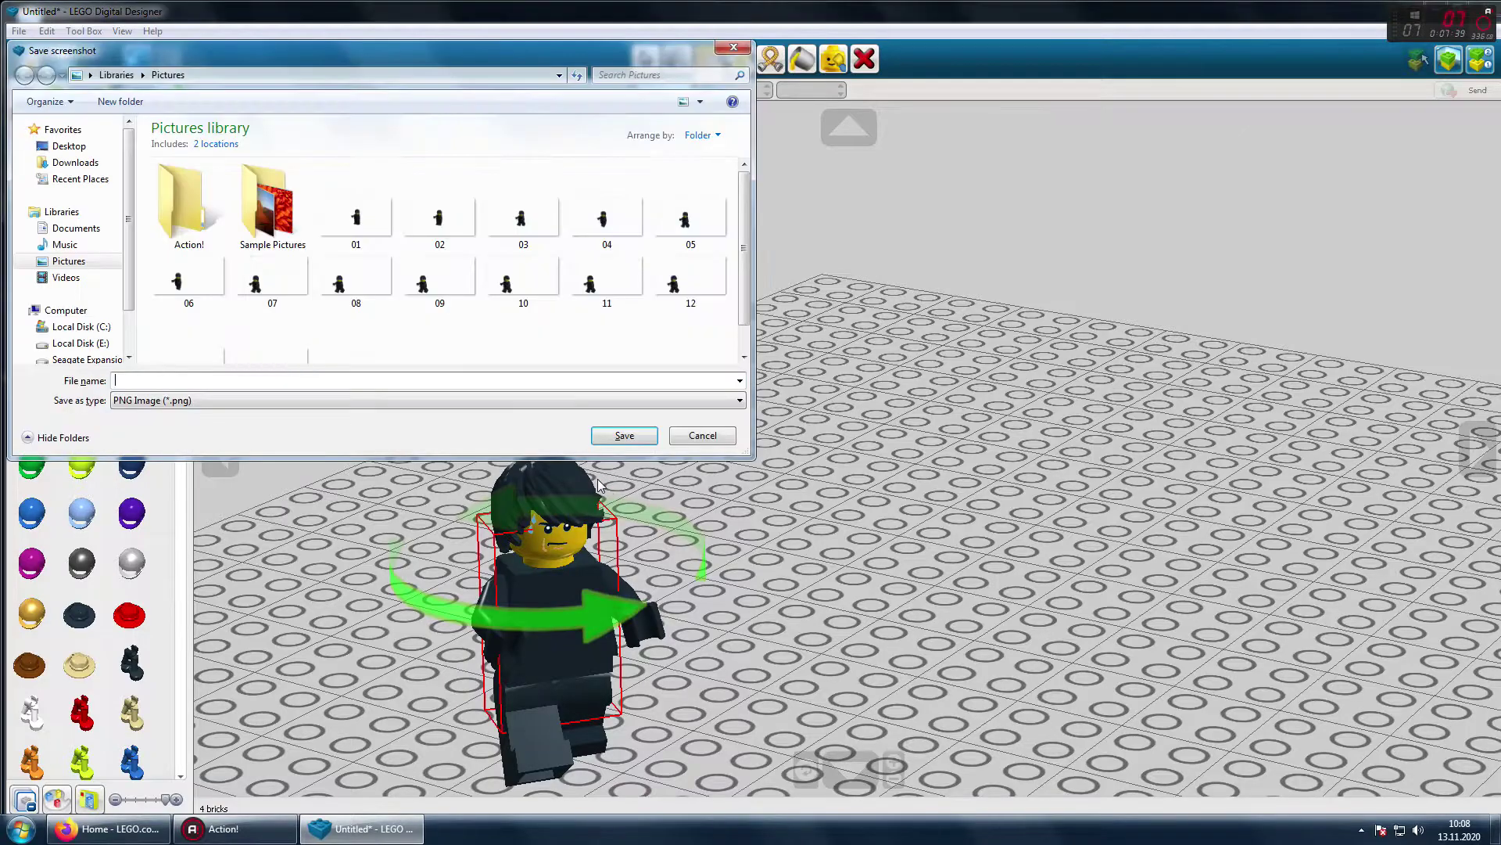
{"action": "type", "text": "1"}
{"action": "key", "text": "Return"}
Step: Turn the minifigure's body to a hinge angle of 18 degrees and save a screenshot as PNG image 16
{"action": "key", "text": "Right"}
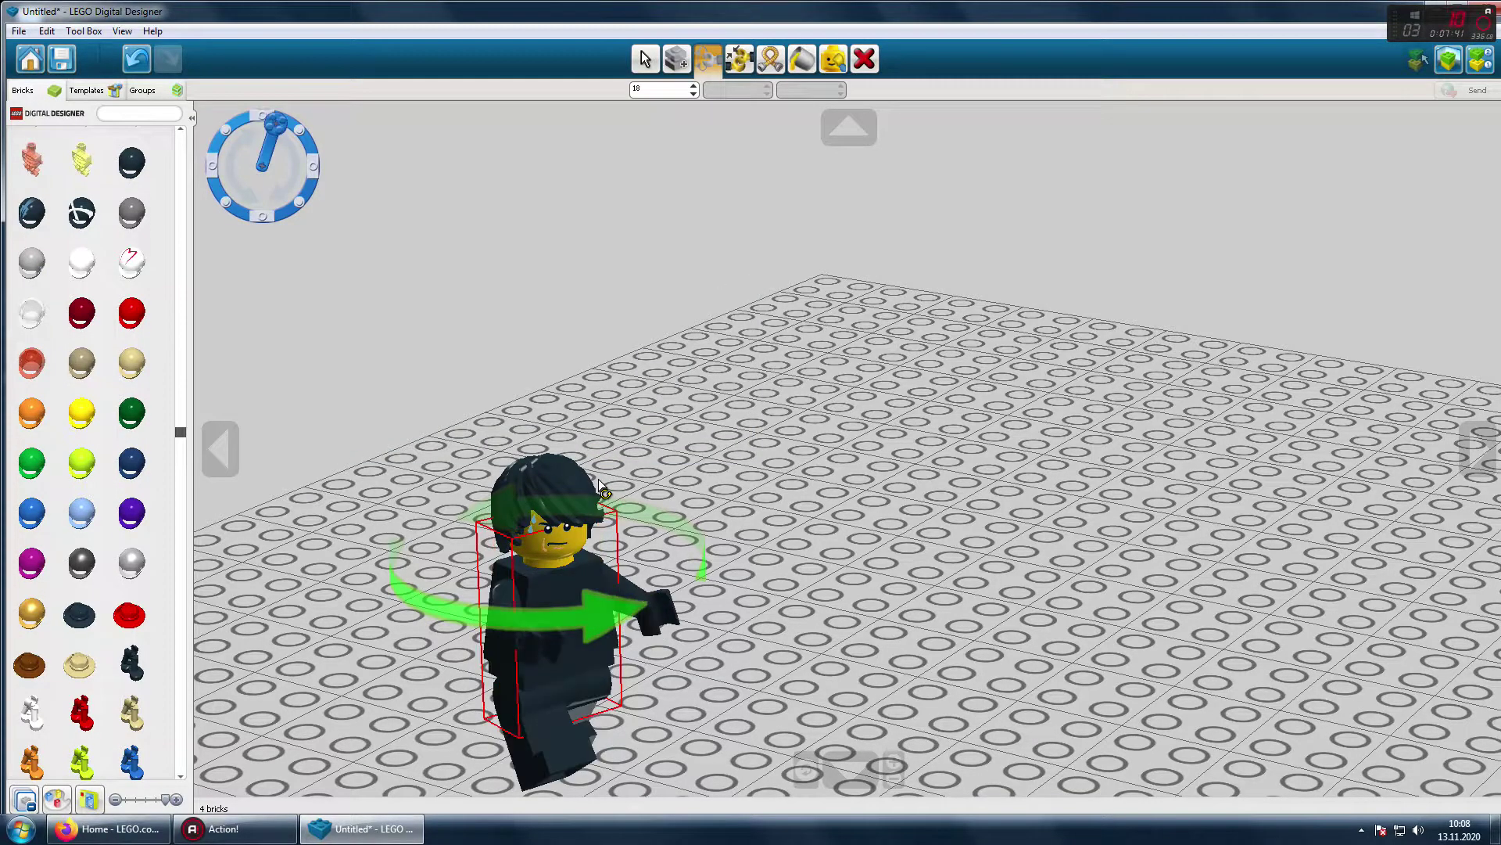
{"action": "key", "text": "ctrl+k"}
{"action": "type", "text": "16"}
{"action": "key", "text": "Return"}
Step: Turn the minifigure's body to a hinge angle of 36 degrees, save a screenshot as PNG image 17, and leave the Hinge tool
{"action": "key", "text": "ctrl+k"}
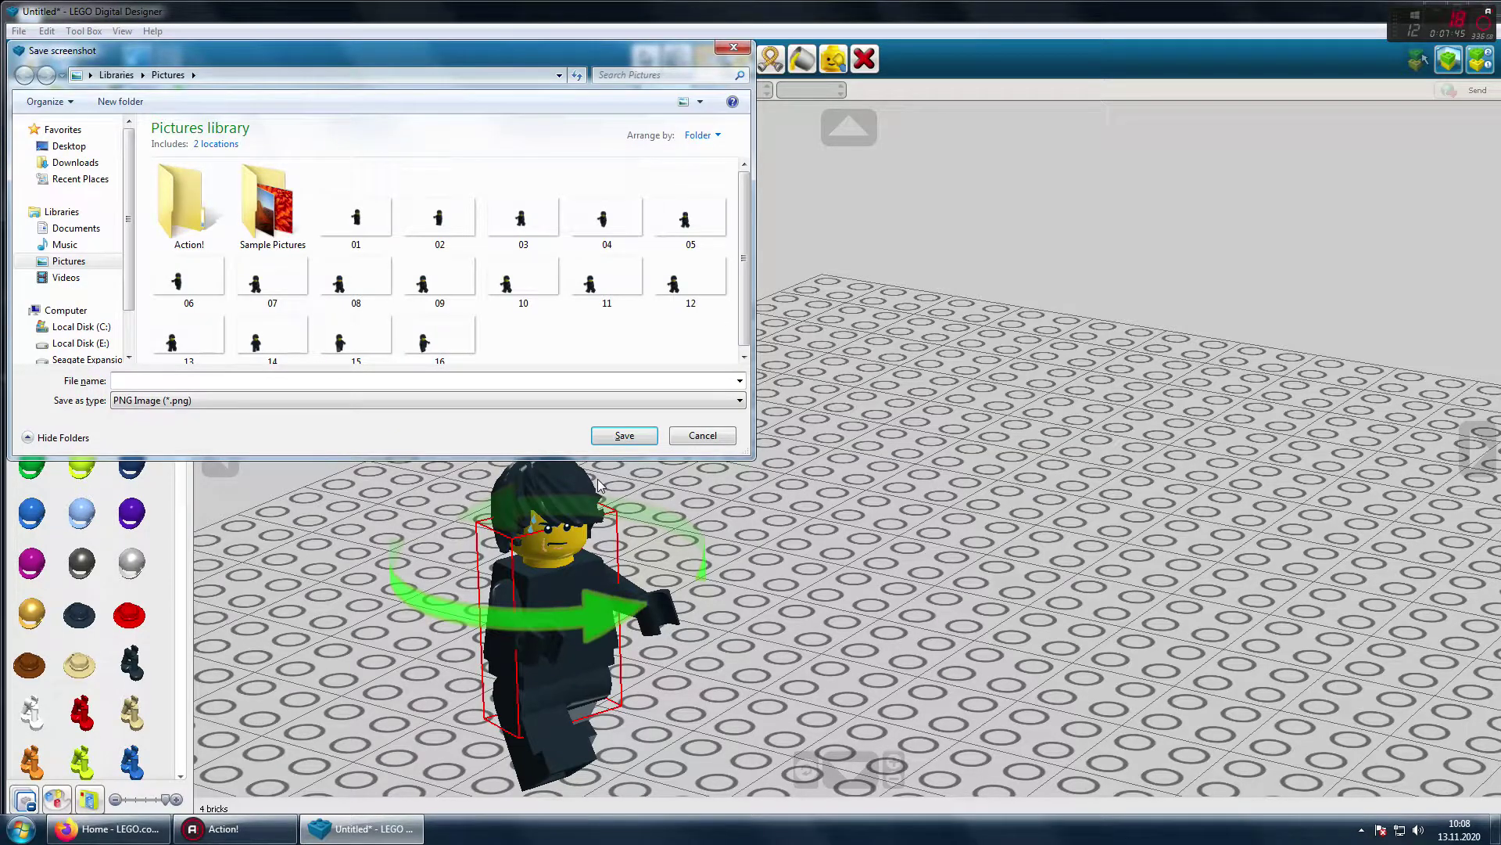
{"action": "type", "text": "17"}
{"action": "key", "text": "Return"}
{"action": "key", "text": "Right"}
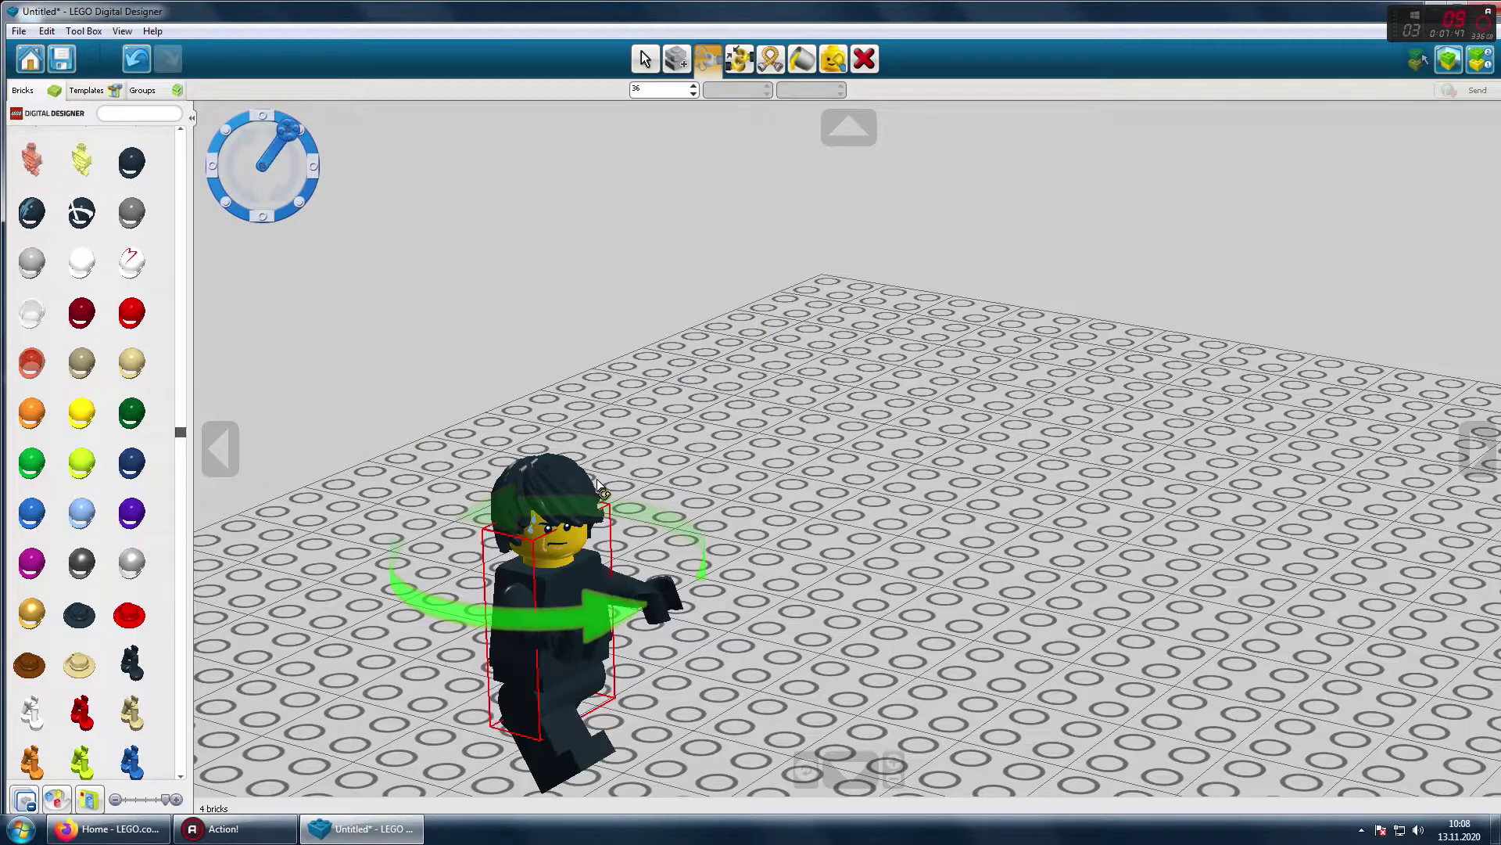
{"action": "key", "text": "ctrl+k"}
{"action": "type", "text": "18"}
{"action": "key", "text": "Return"}
{"action": "left_click", "coordinate": [643, 57]}
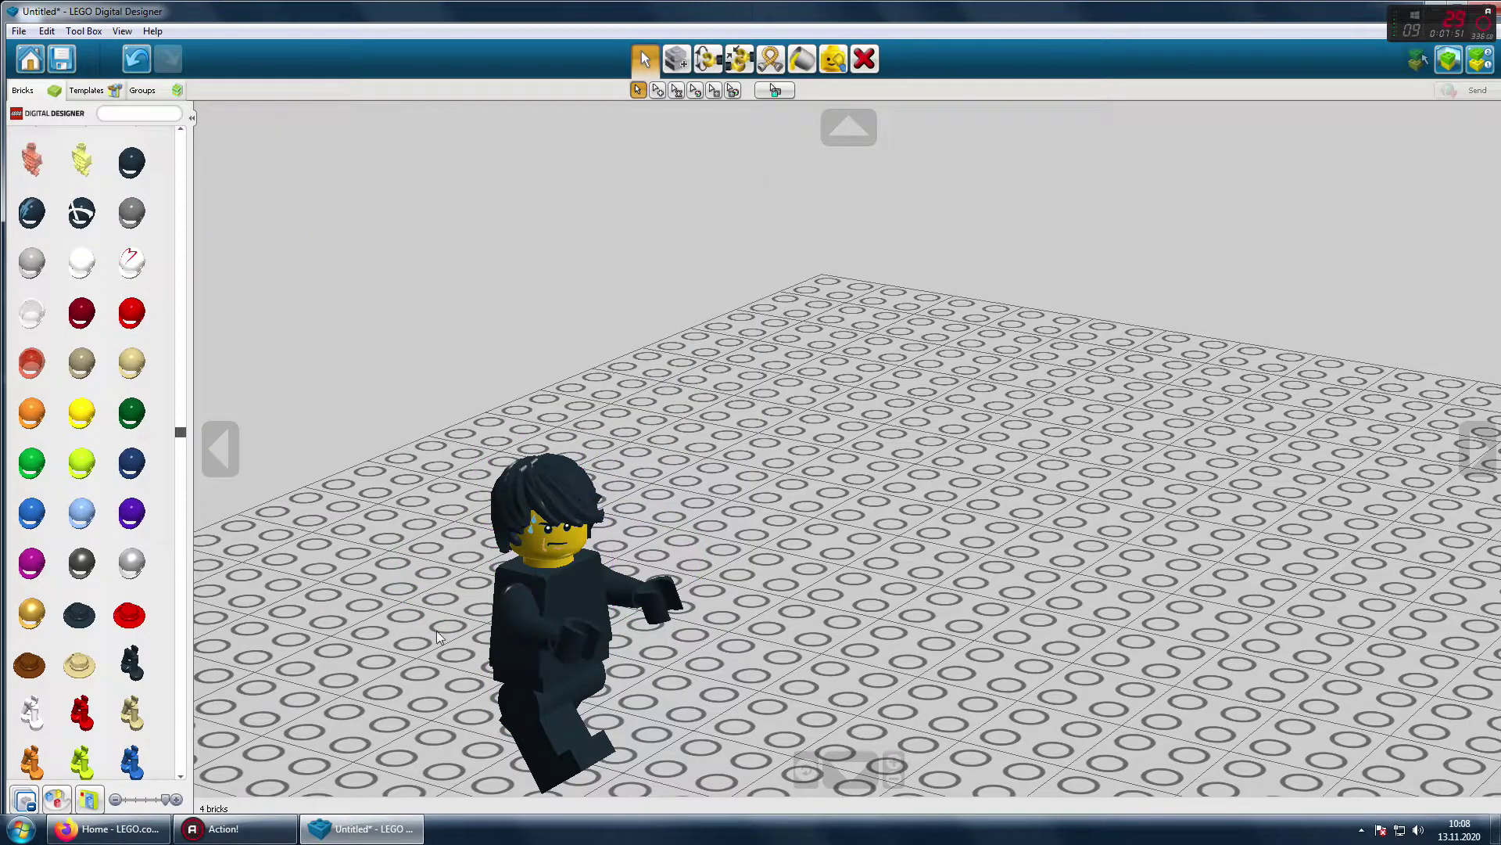
Step: Find and launch Wondershare Filmora X
{"action": "key", "text": "super"}
{"action": "type", "text": "wonder"}
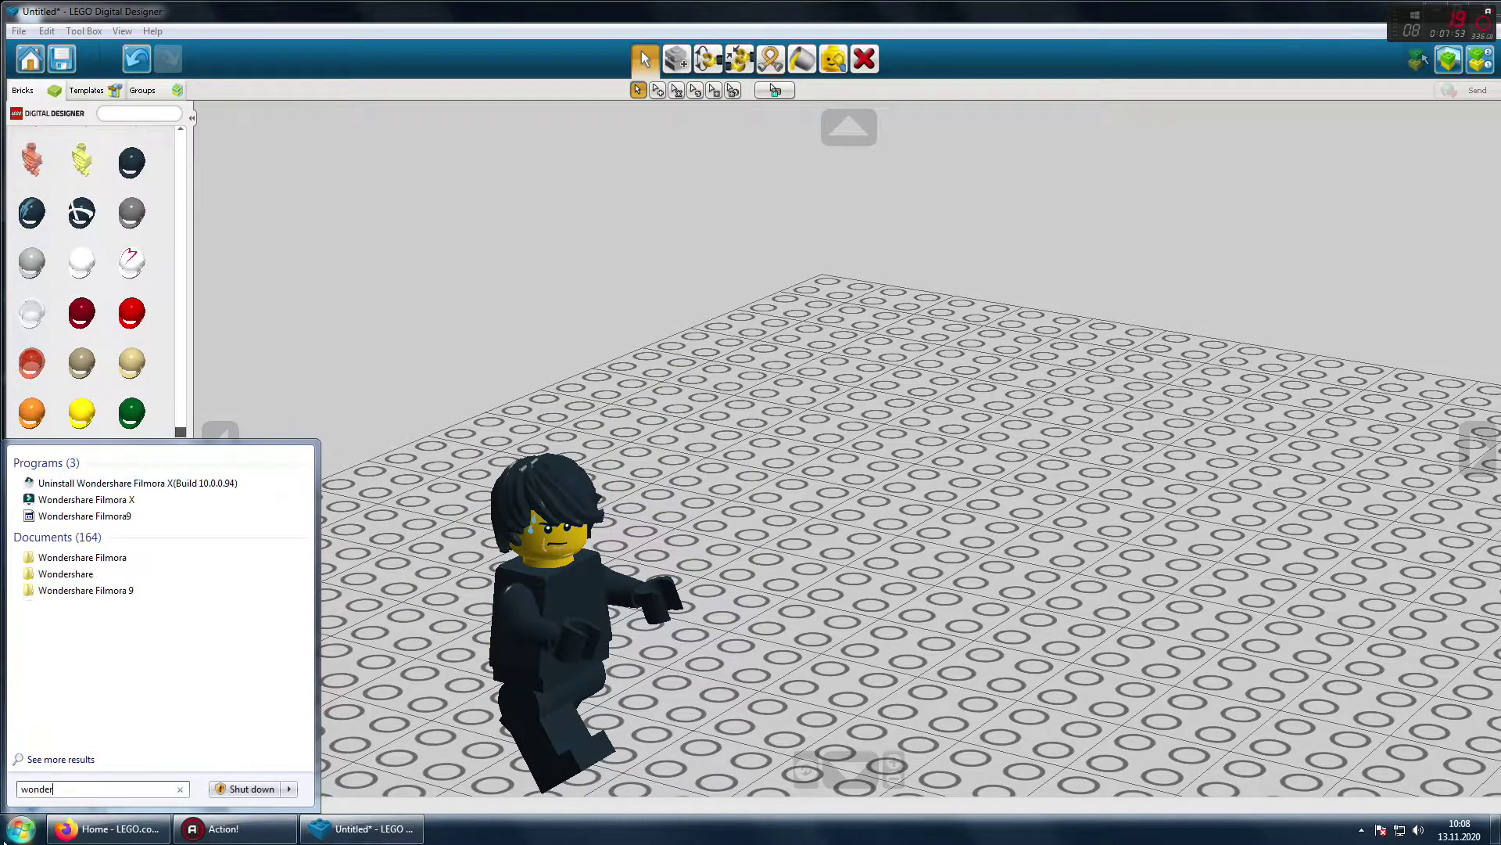
{"action": "key", "text": "Escape"}
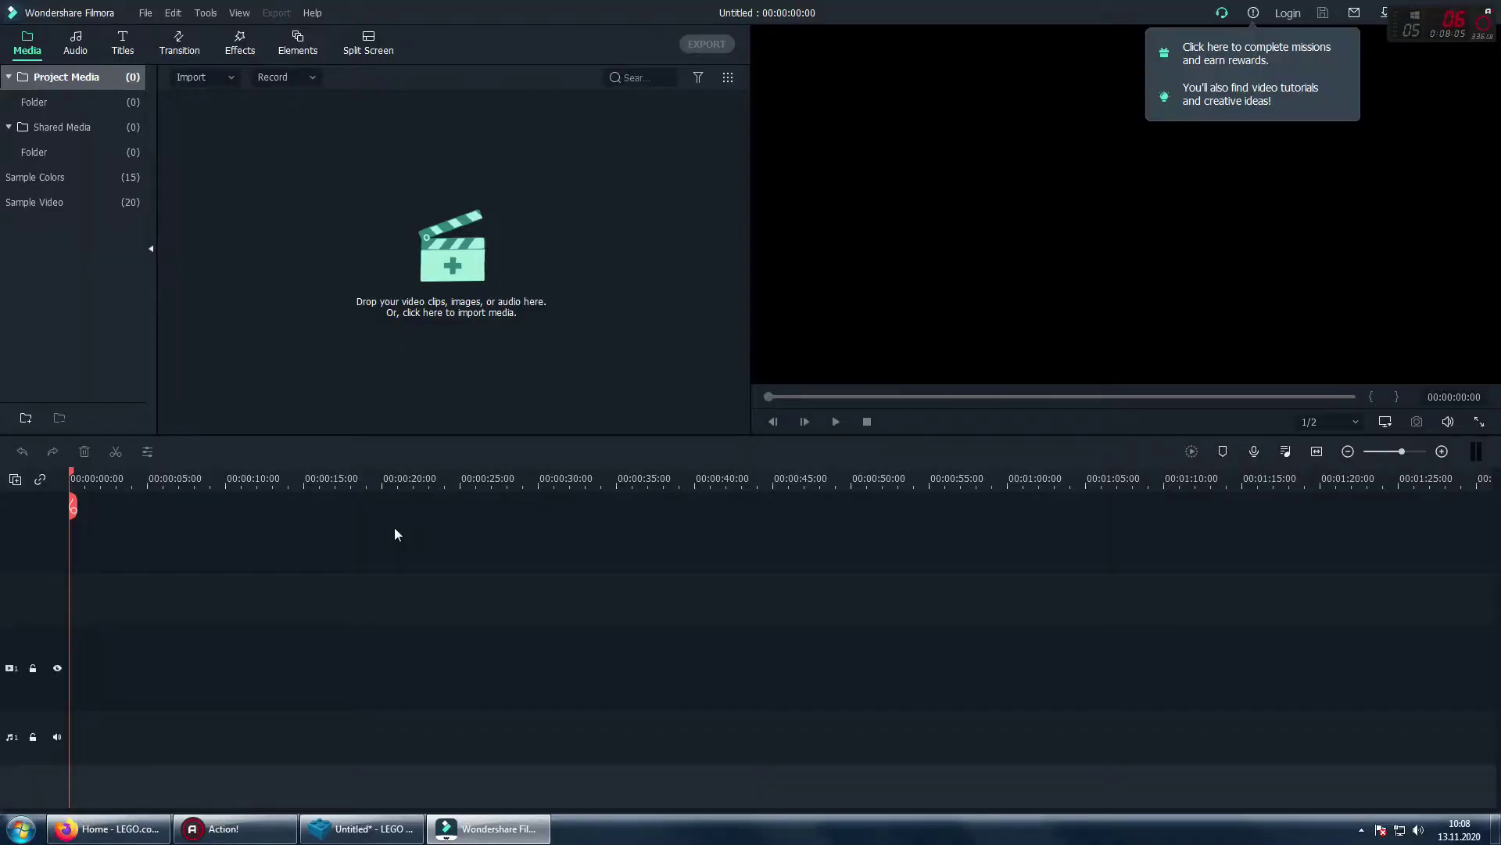
Step: Add images 01 to 17 from the Pictures library to the start of the video track in order
{"action": "left_click", "coordinate": [12, 835]}
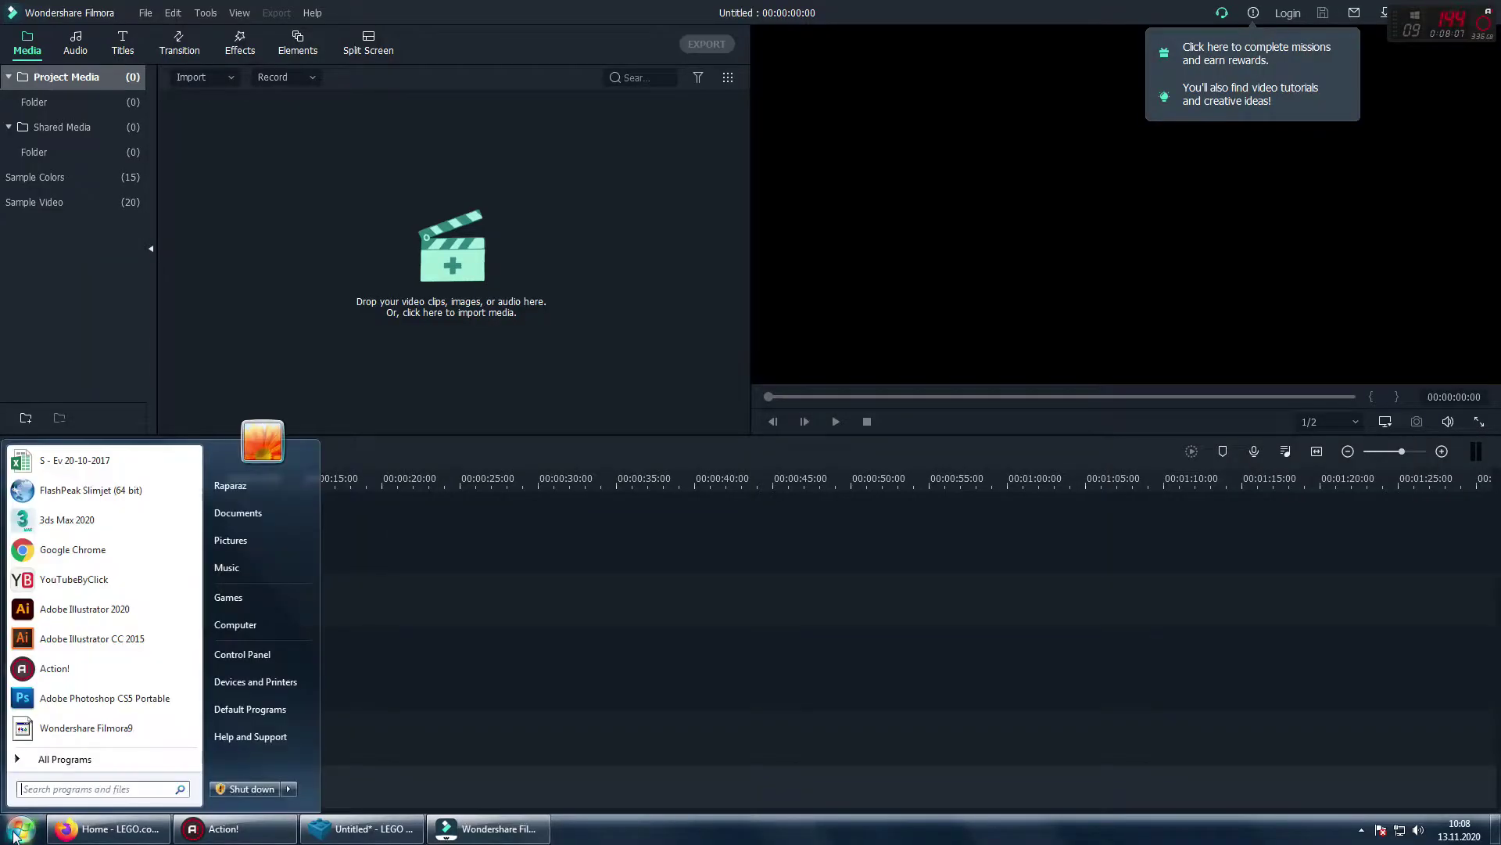
{"action": "left_click", "coordinate": [252, 539]}
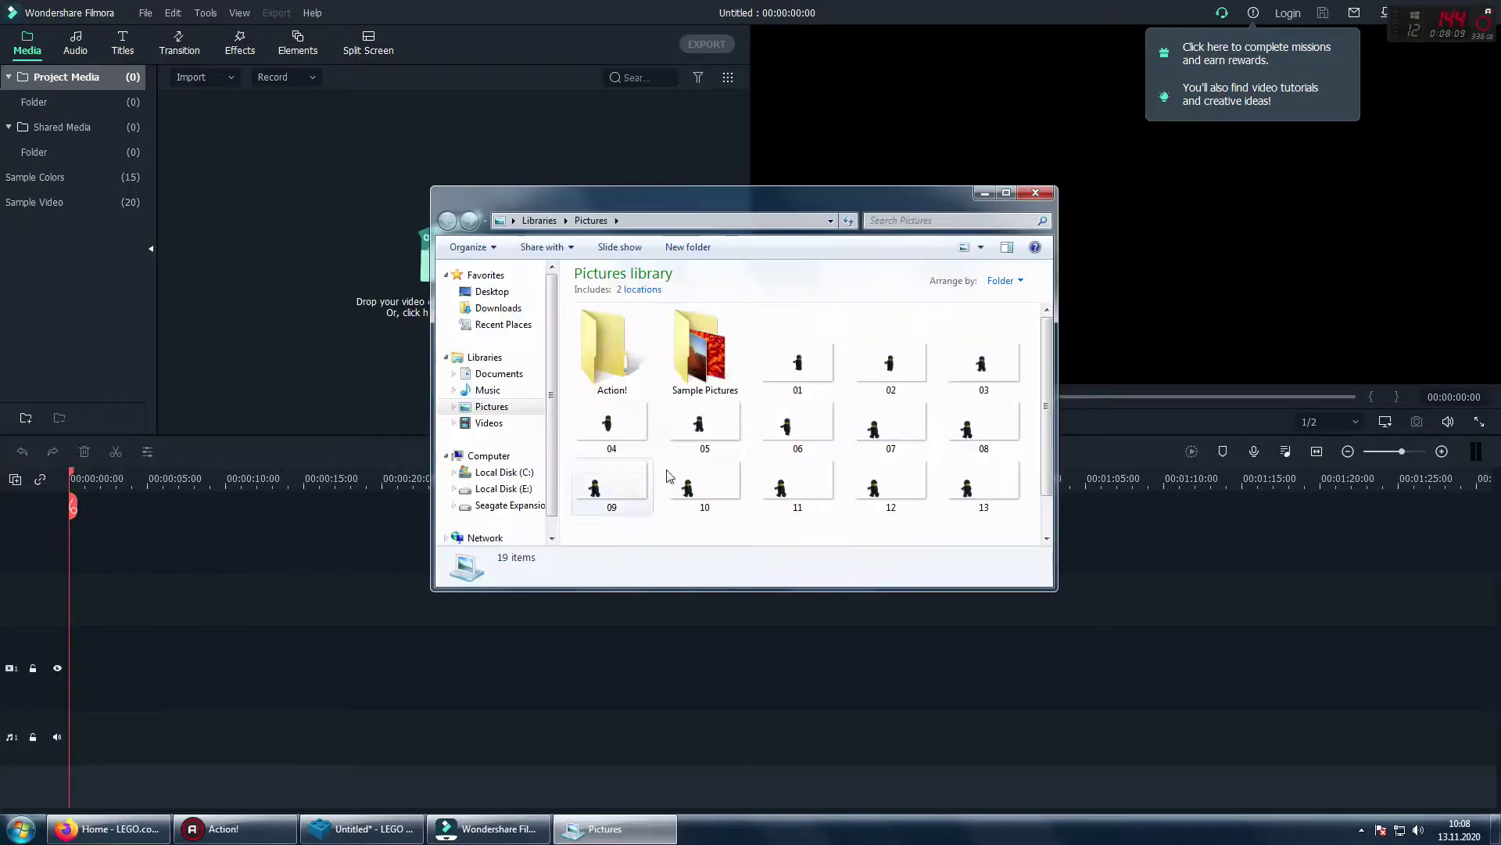
{"action": "left_click", "coordinate": [819, 383]}
{"action": "scroll", "coordinate": [949, 490], "scroll_direction": "down", "scroll_amount": 1}
{"action": "left_click", "coordinate": [898, 509], "text": "shift"}
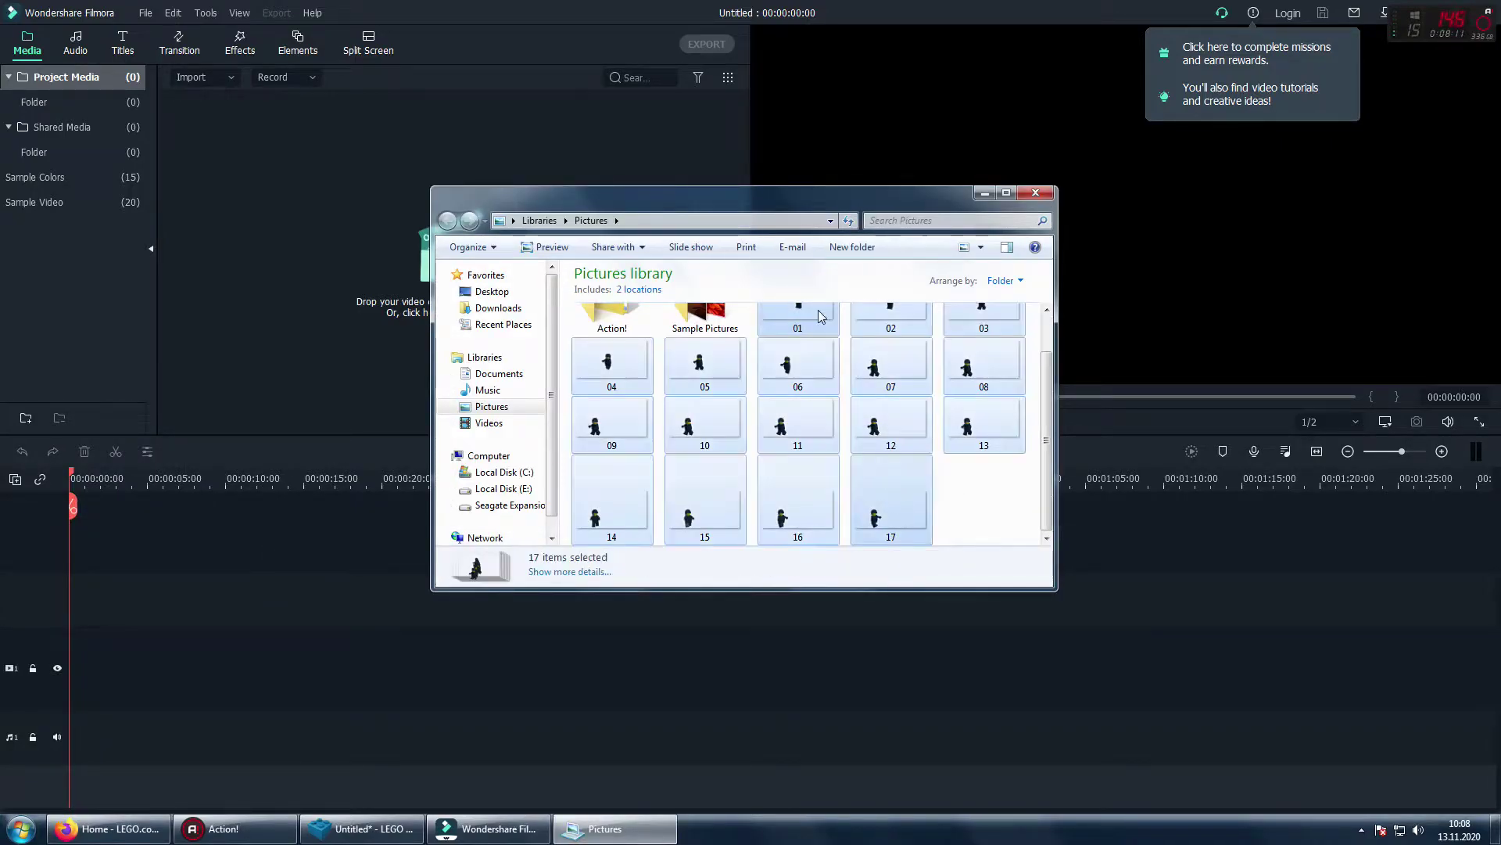
{"action": "scroll", "coordinate": [813, 359], "scroll_direction": "up", "scroll_amount": 1}
{"action": "left_click_drag", "start_coordinate": [813, 360], "coordinate": [128, 525]}
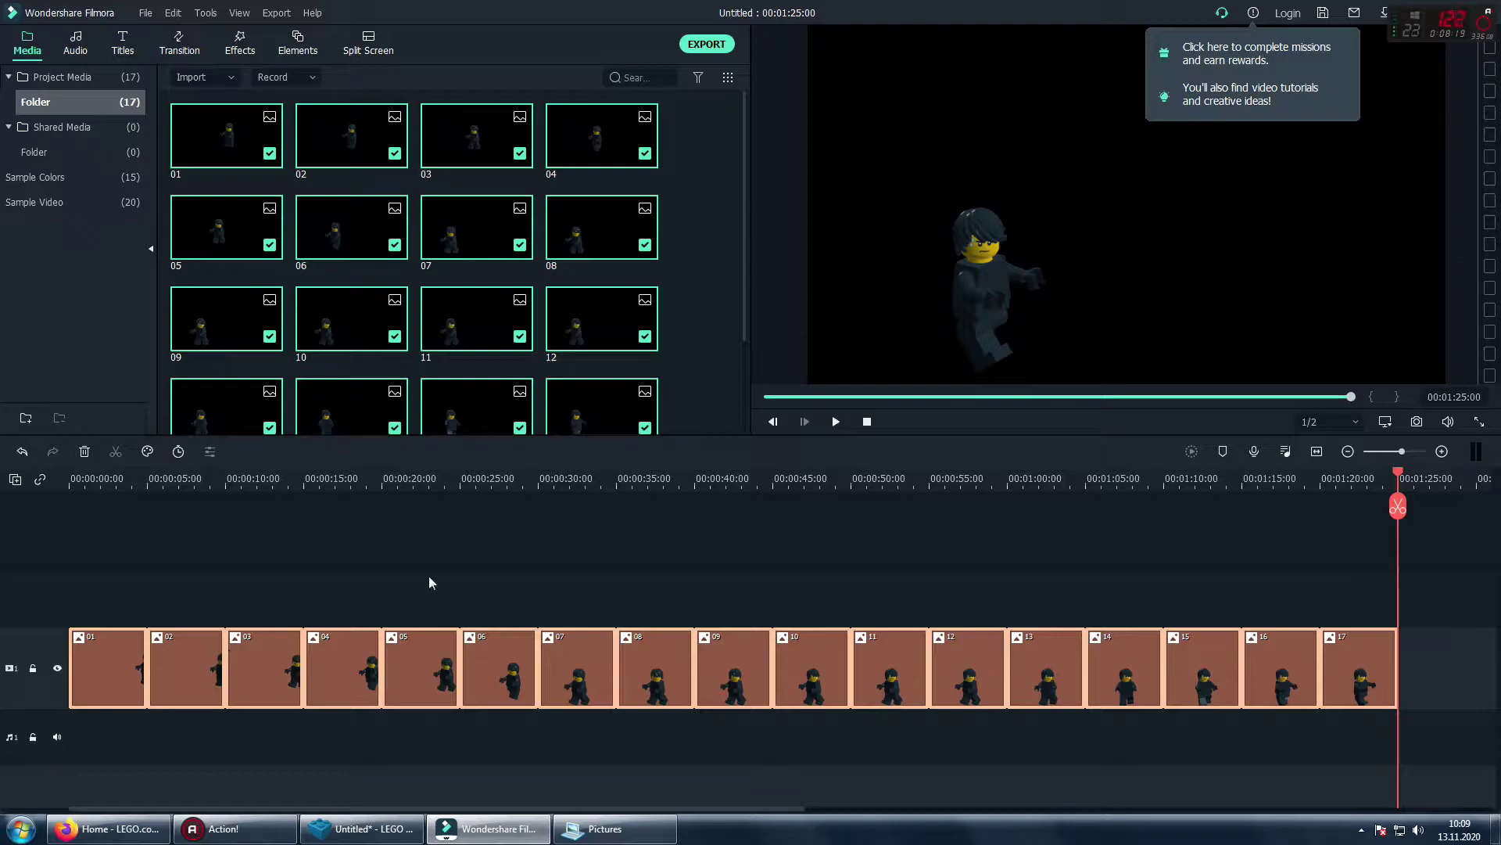
Step: Set the duration of all the image clips on the timeline to 5 frames
{"action": "right_click", "coordinate": [114, 653]}
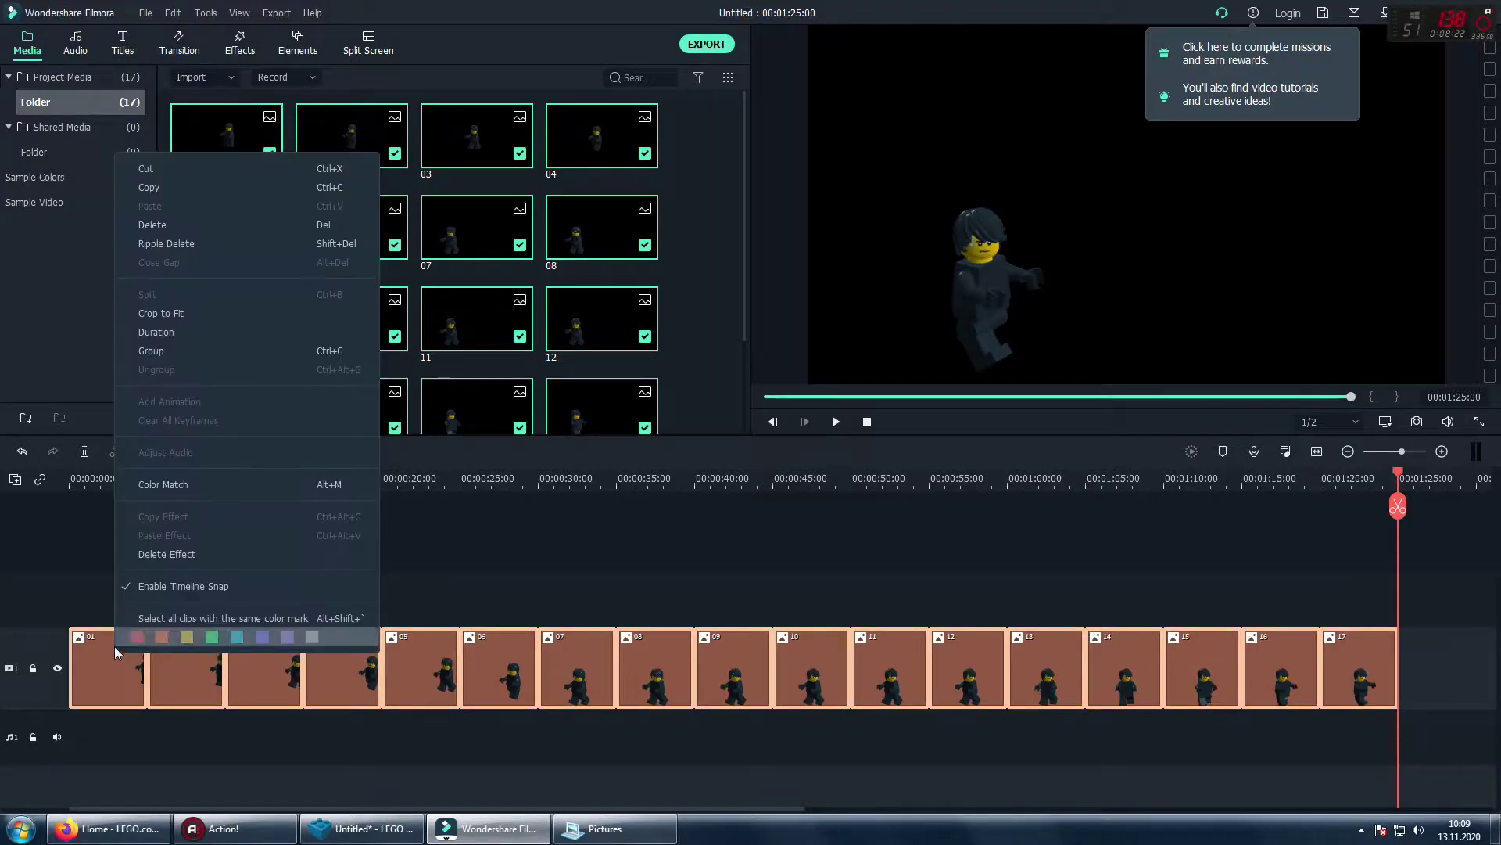
{"action": "left_click", "coordinate": [160, 332]}
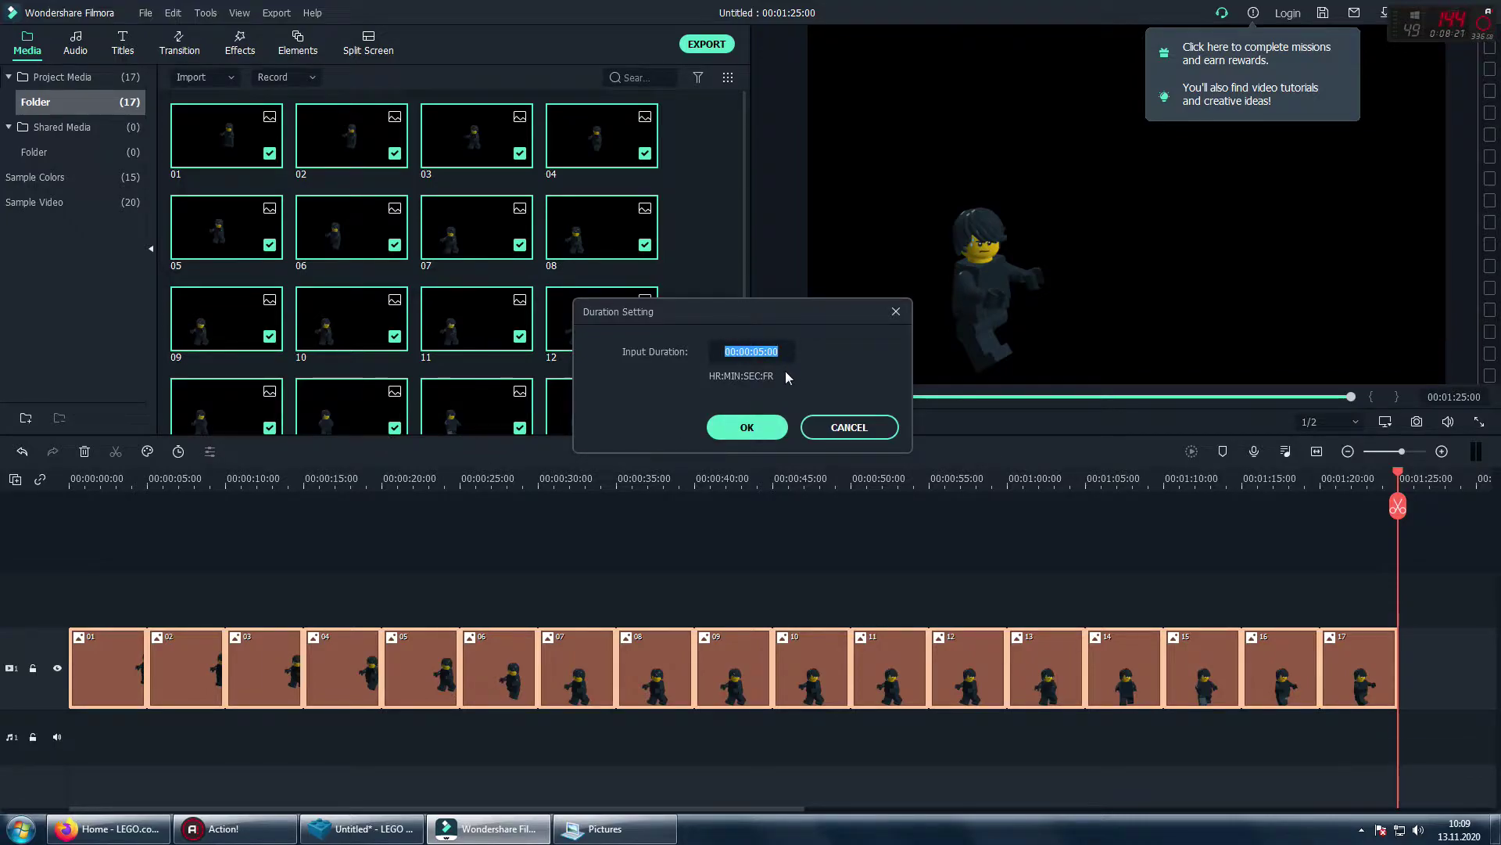
{"action": "type", "text": "05"}
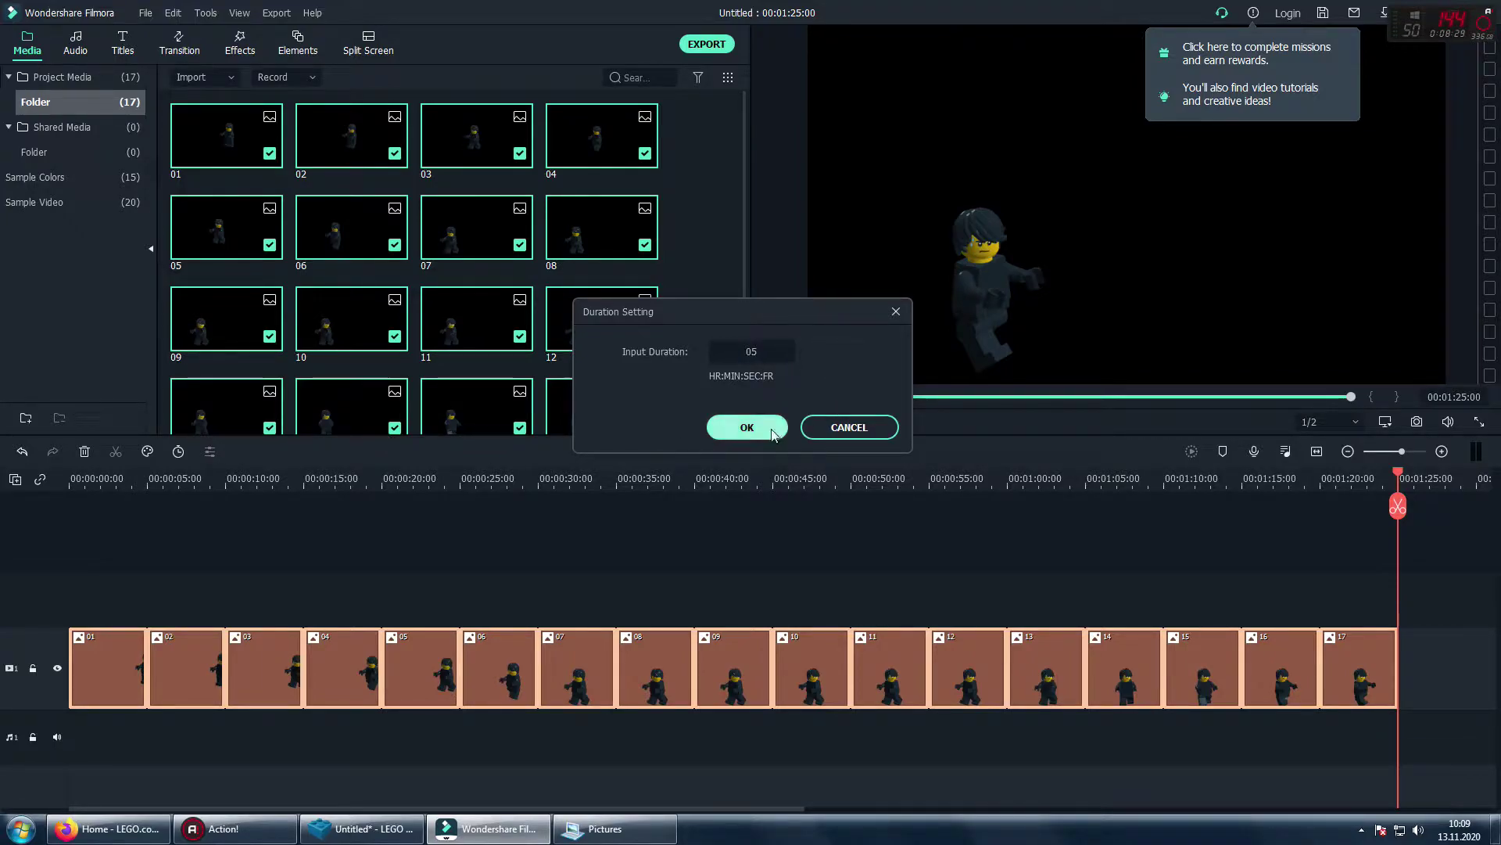
{"action": "left_click", "coordinate": [747, 427]}
Step: Return the playhead to the start of the timeline and play back the stop-motion sequence
{"action": "left_click", "coordinate": [249, 480]}
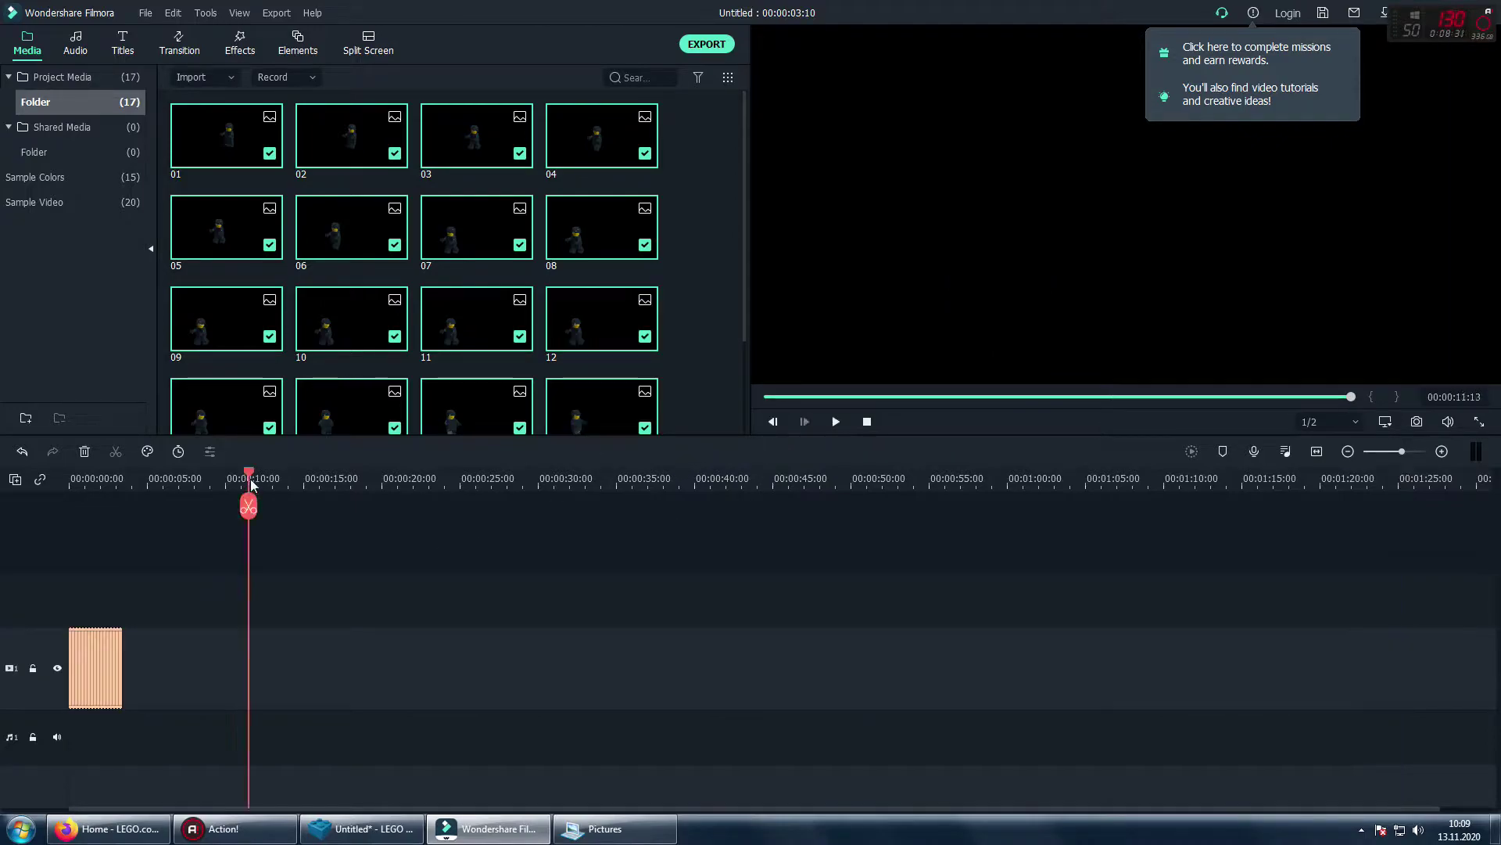
{"action": "left_click_drag", "start_coordinate": [249, 479], "coordinate": [34, 492]}
{"action": "key", "text": "space"}
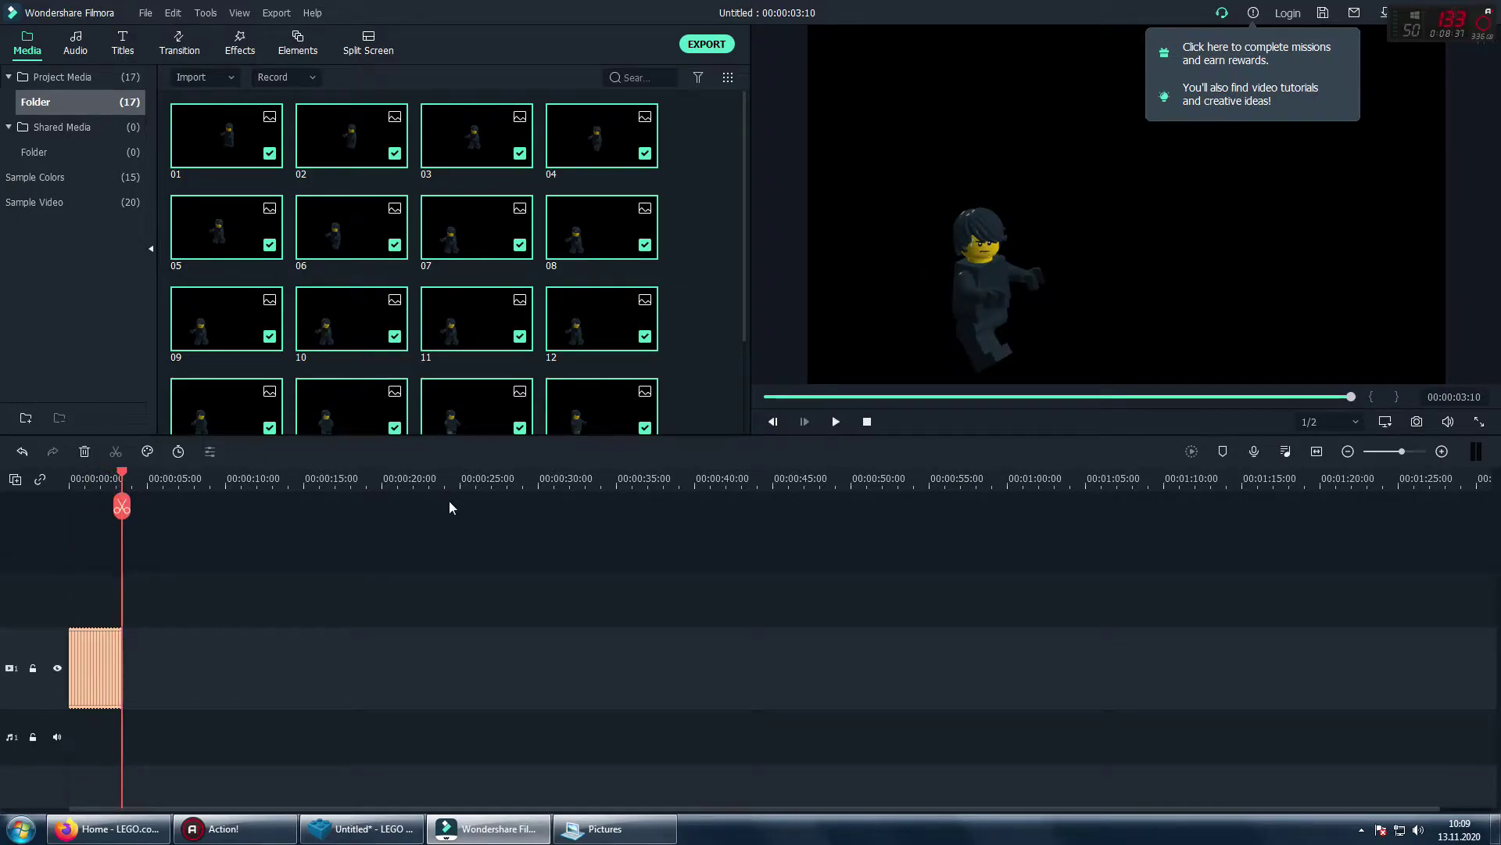
{"action": "key", "text": "space"}
{"action": "key", "text": "space"}
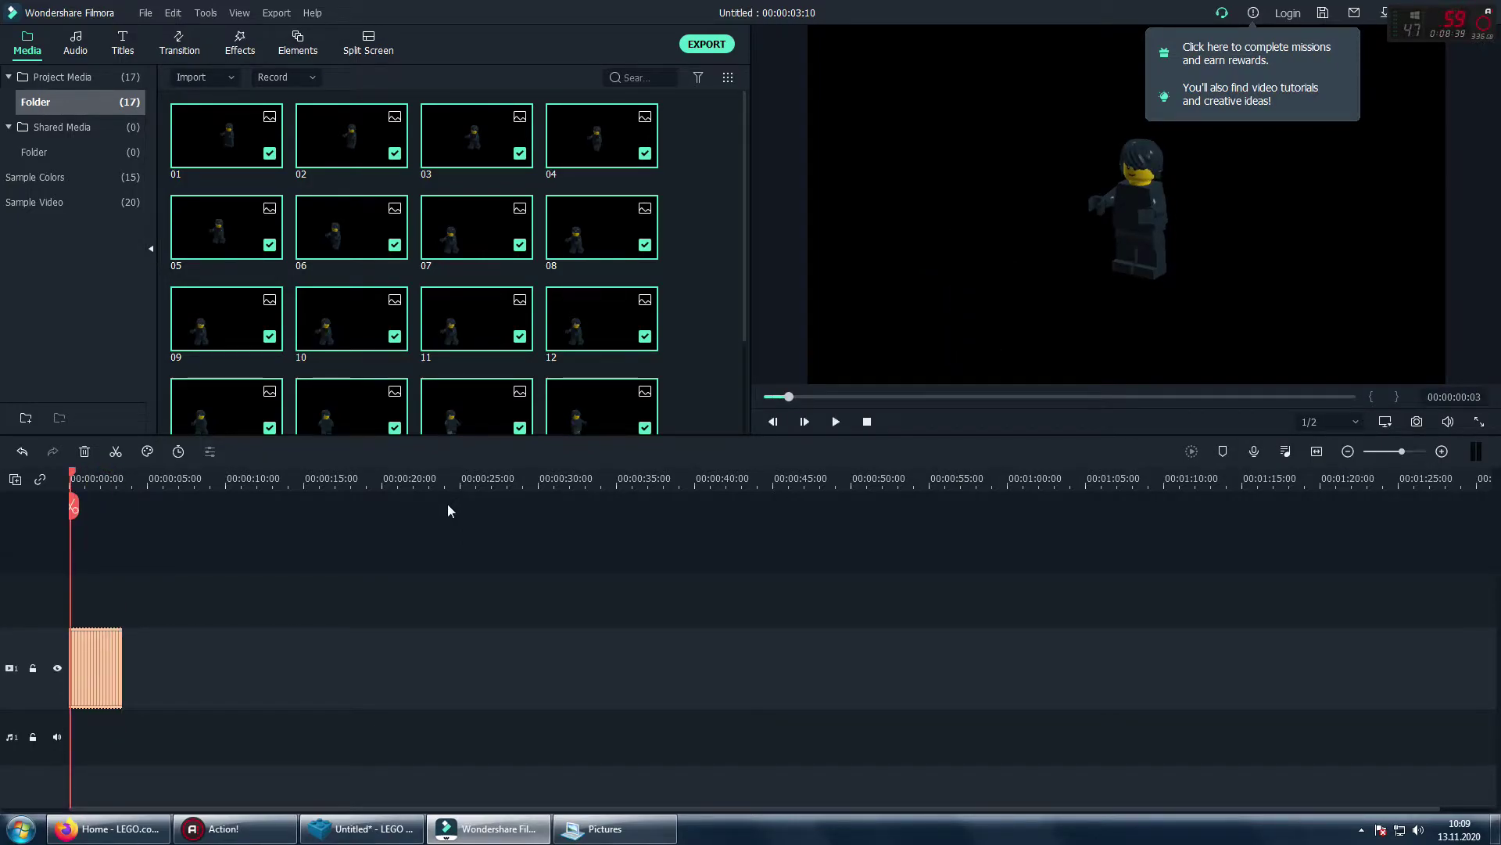
{"action": "key", "text": "space"}
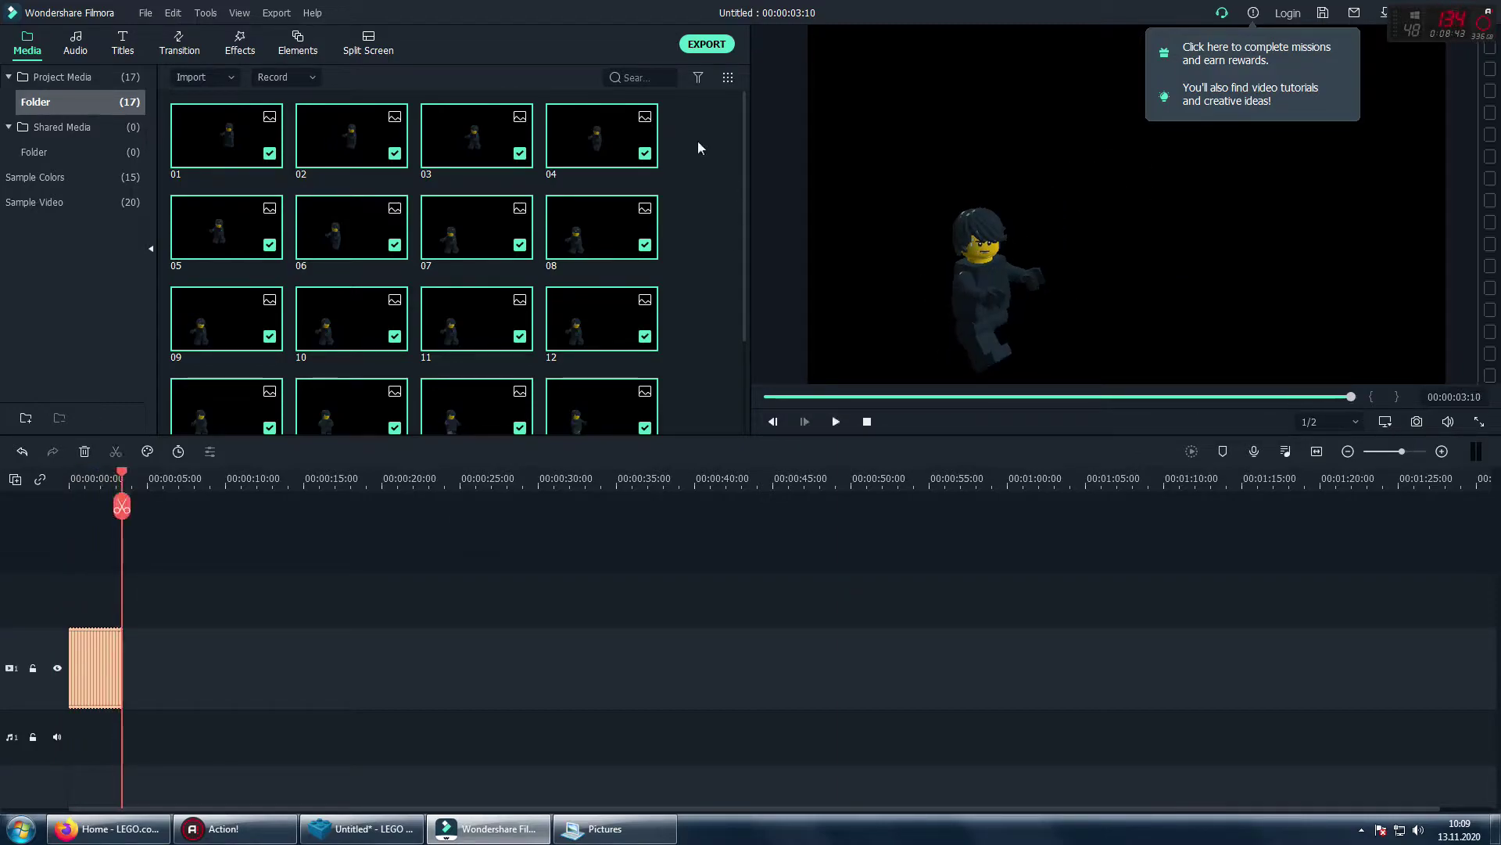
Step: Set the export folder to the Desktop and try to export the sequence as an MP4 named My Video
{"action": "left_click", "coordinate": [276, 12]}
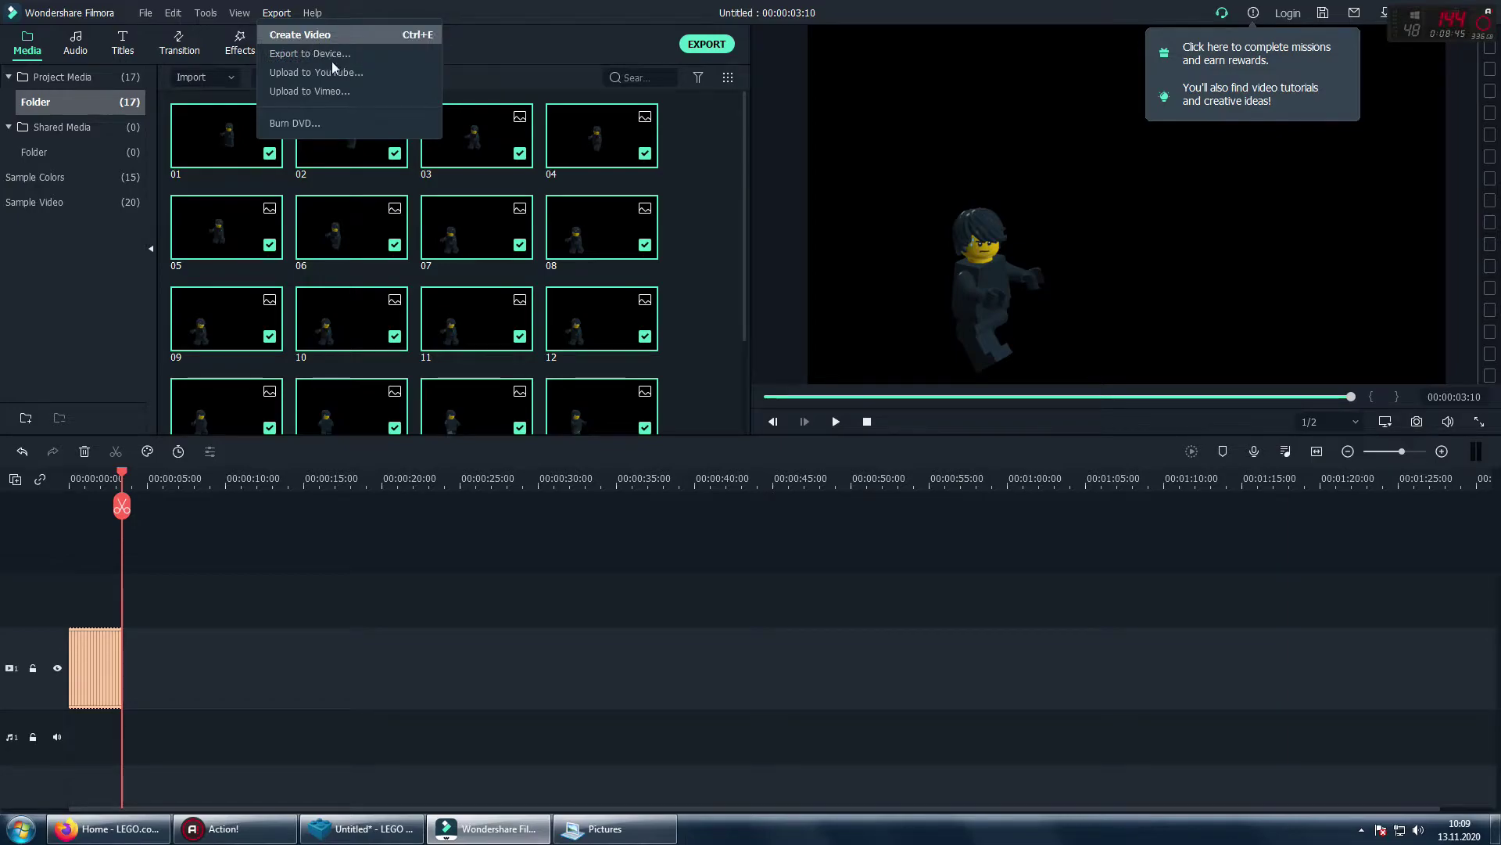
{"action": "left_click", "coordinate": [309, 35]}
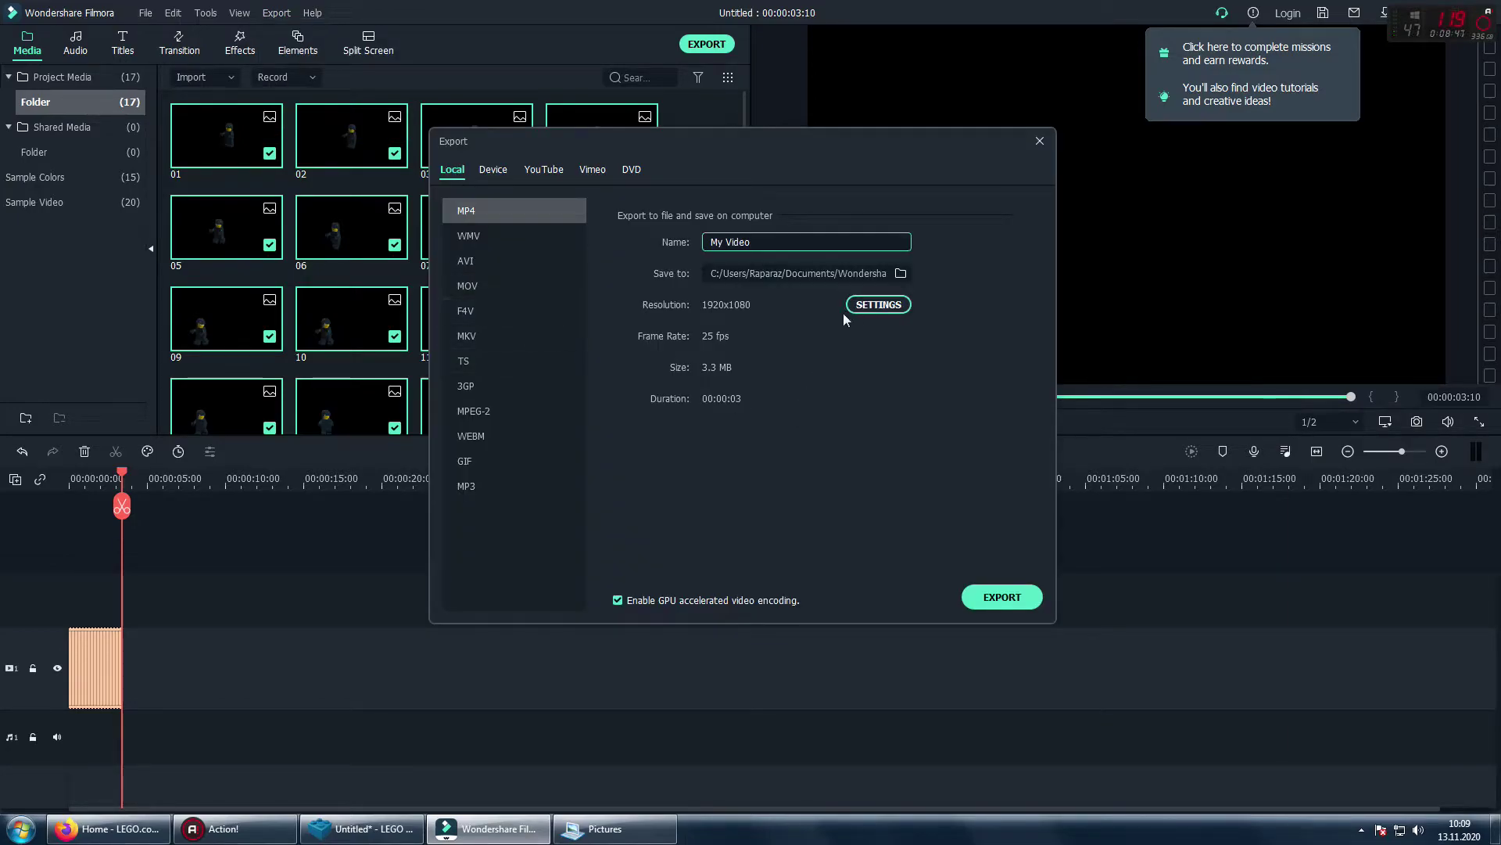
{"action": "left_click", "coordinate": [901, 273]}
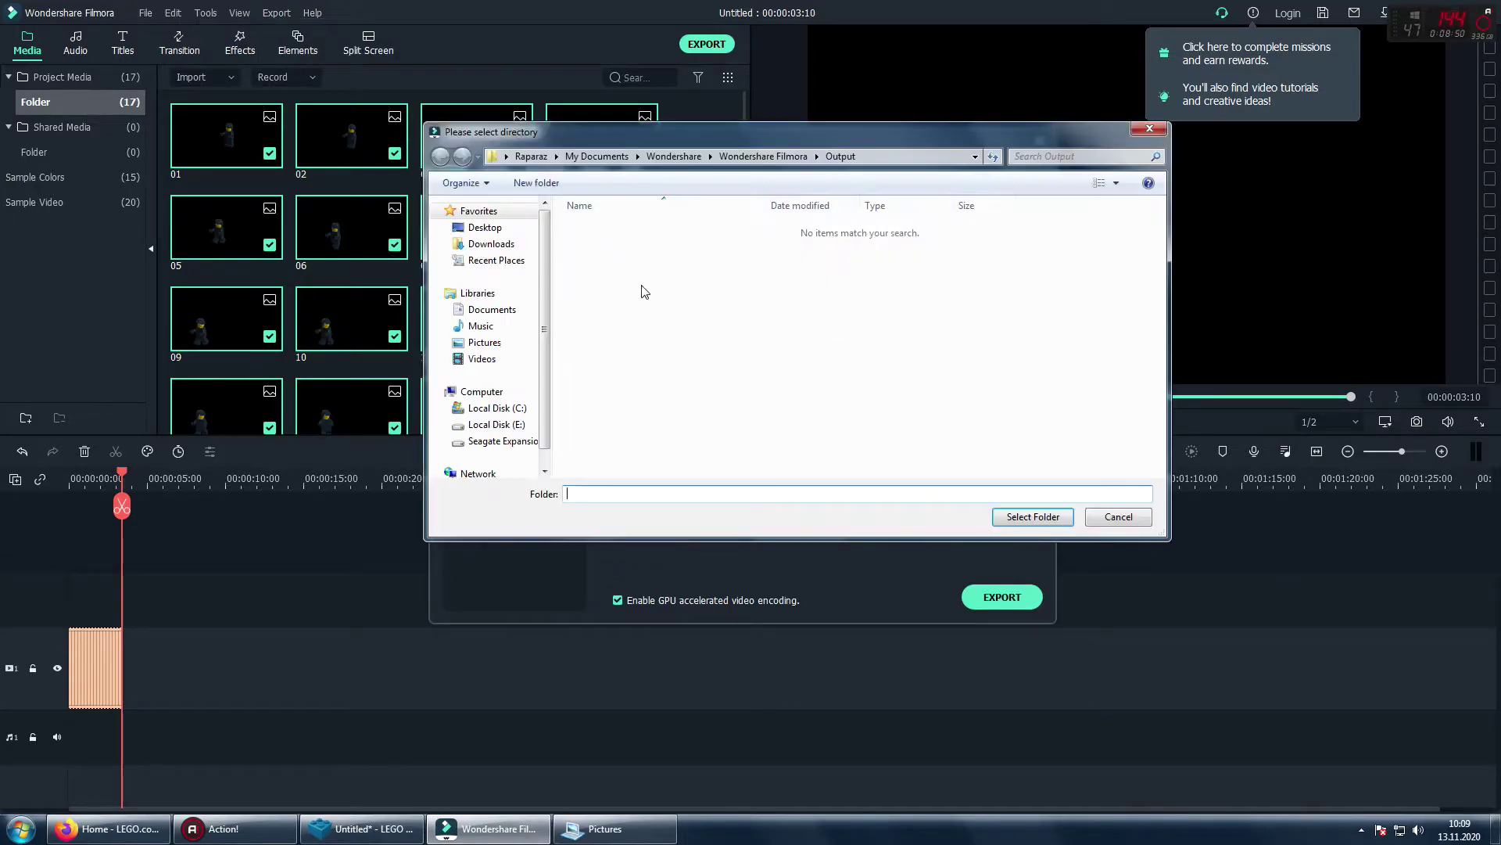
{"action": "left_click", "coordinate": [485, 228]}
{"action": "left_click", "coordinate": [1030, 516]}
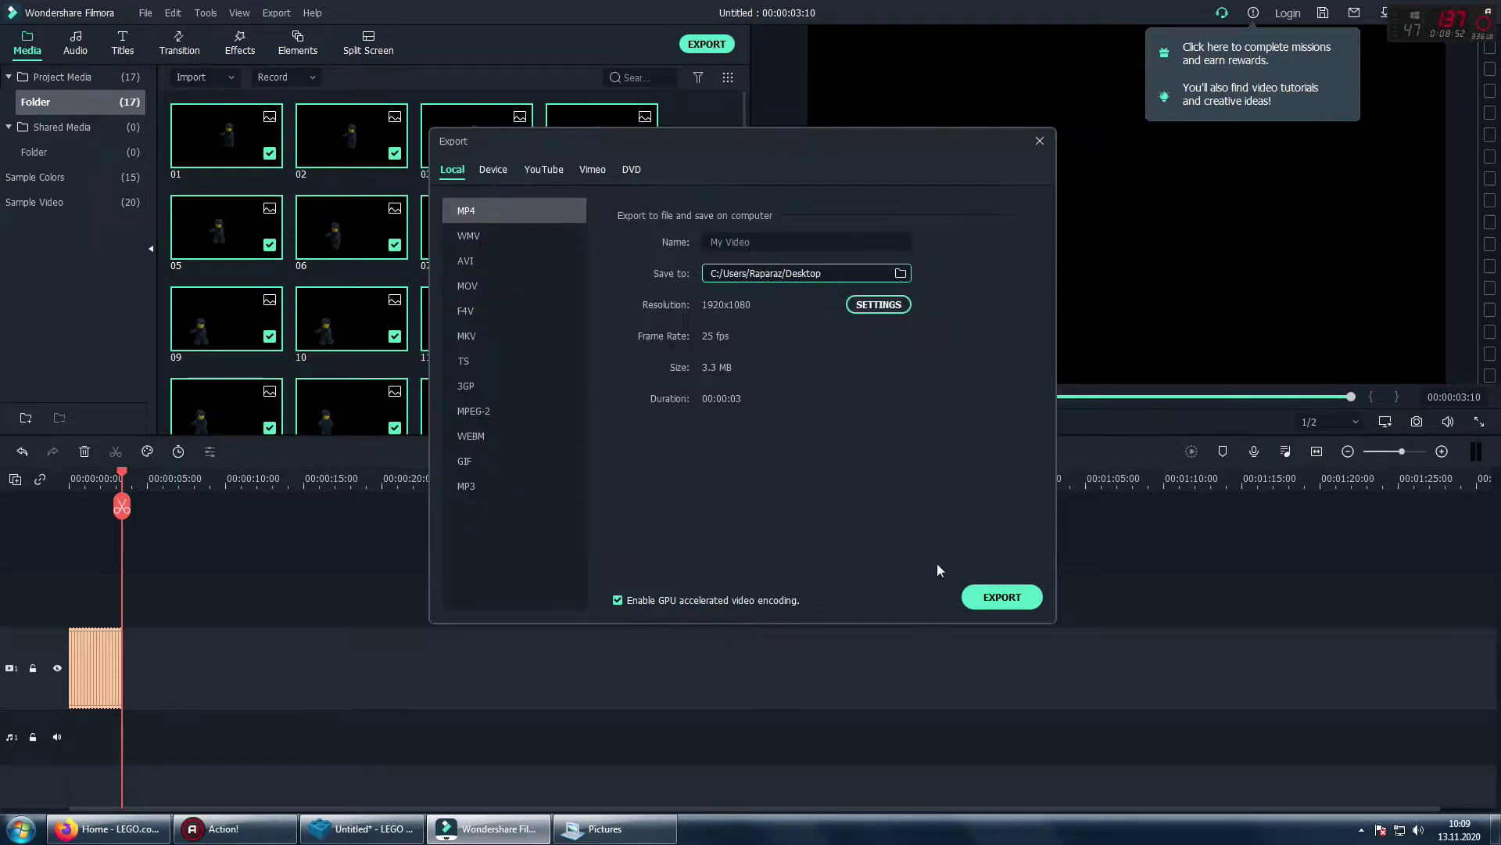
{"action": "left_click", "coordinate": [994, 598]}
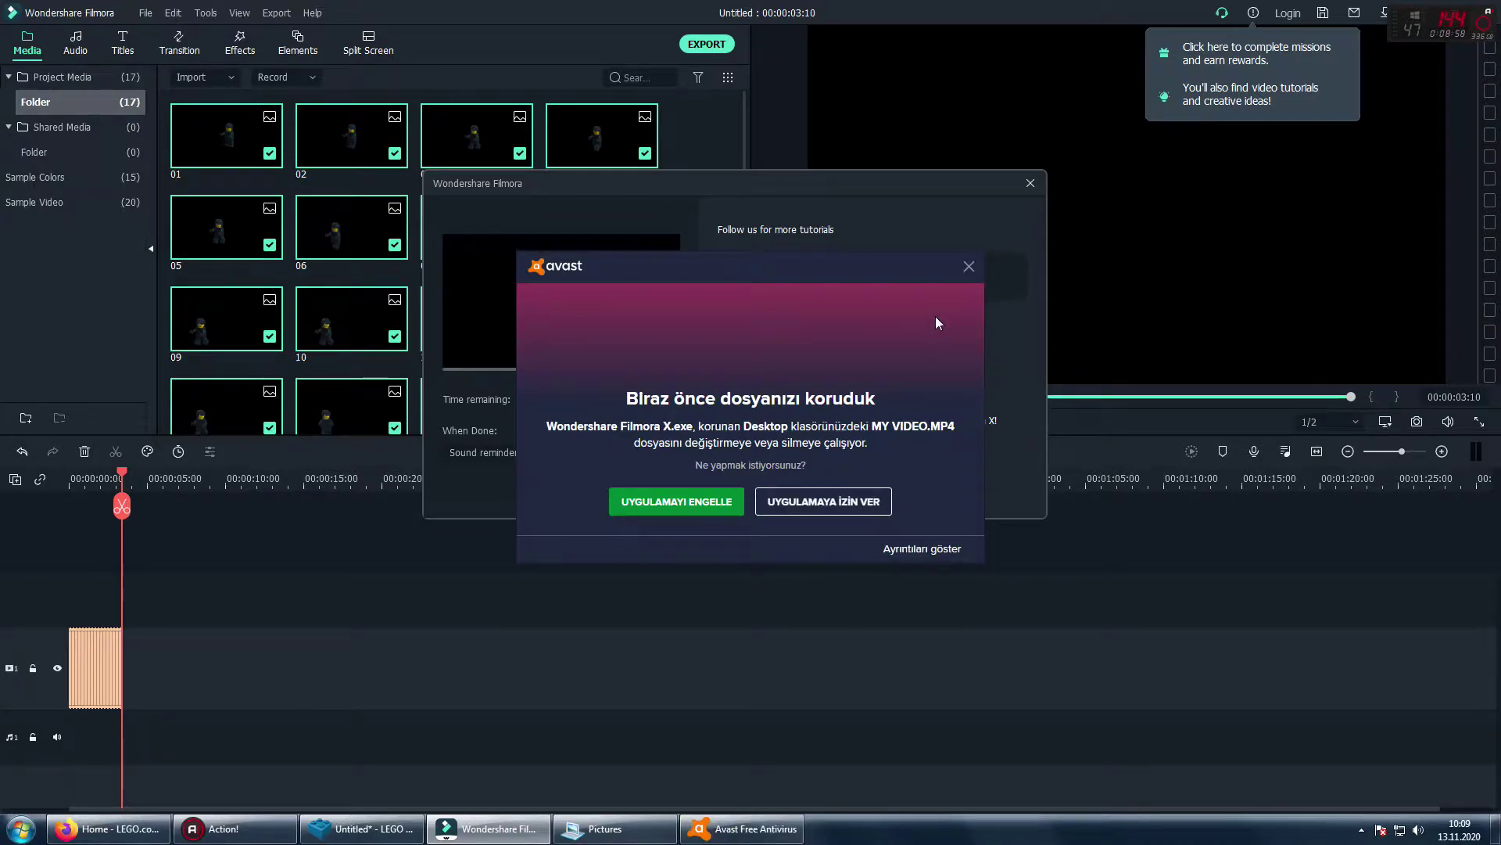
Step: Allow Wondershare Filmora X in Avast to write to the protected Desktop folder, and close the export progress window
{"action": "left_click", "coordinate": [825, 504]}
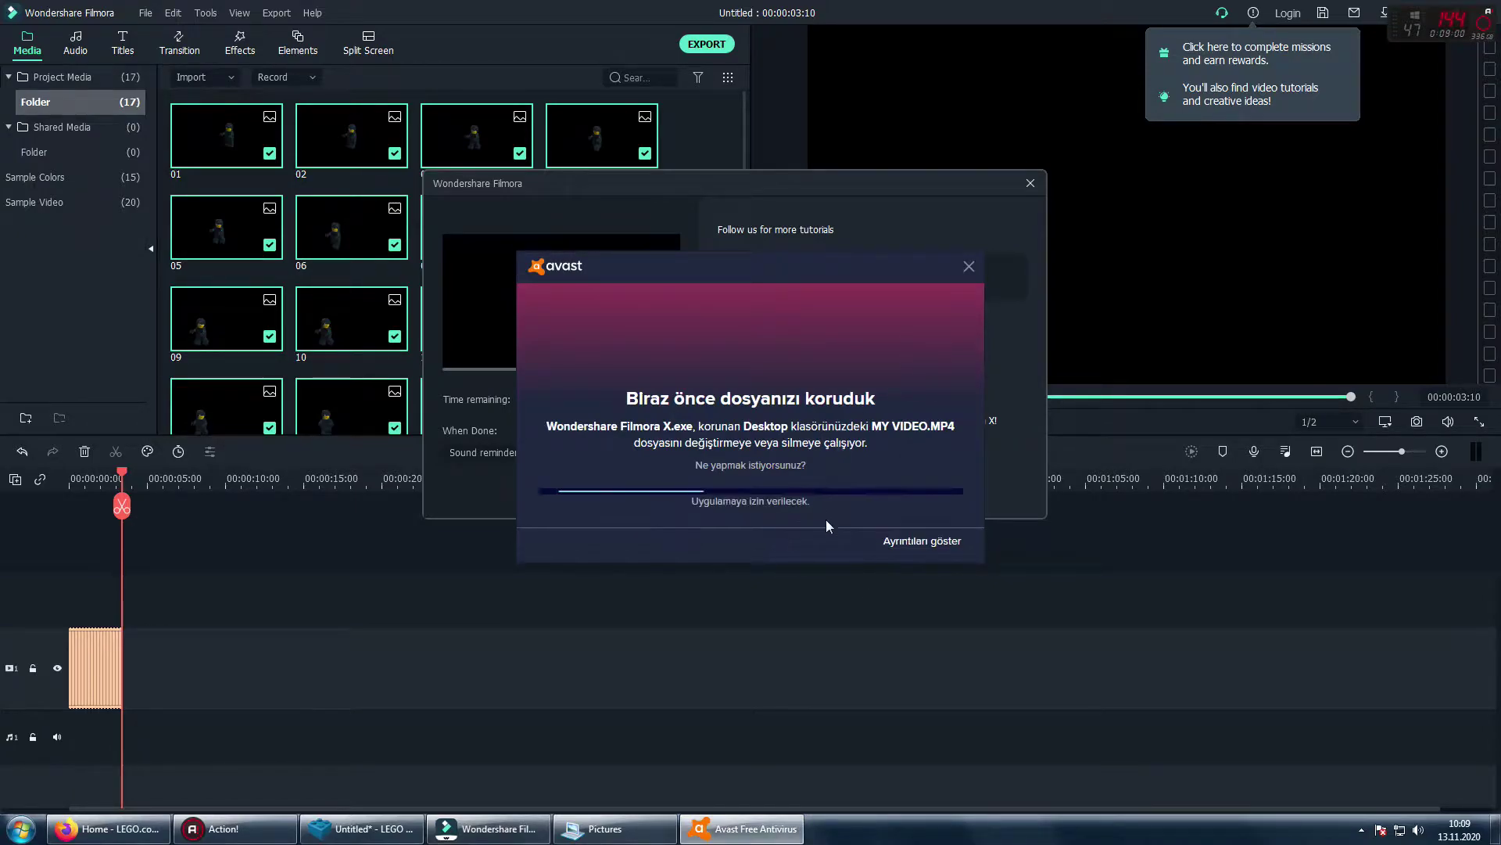
{"action": "left_click", "coordinate": [751, 503]}
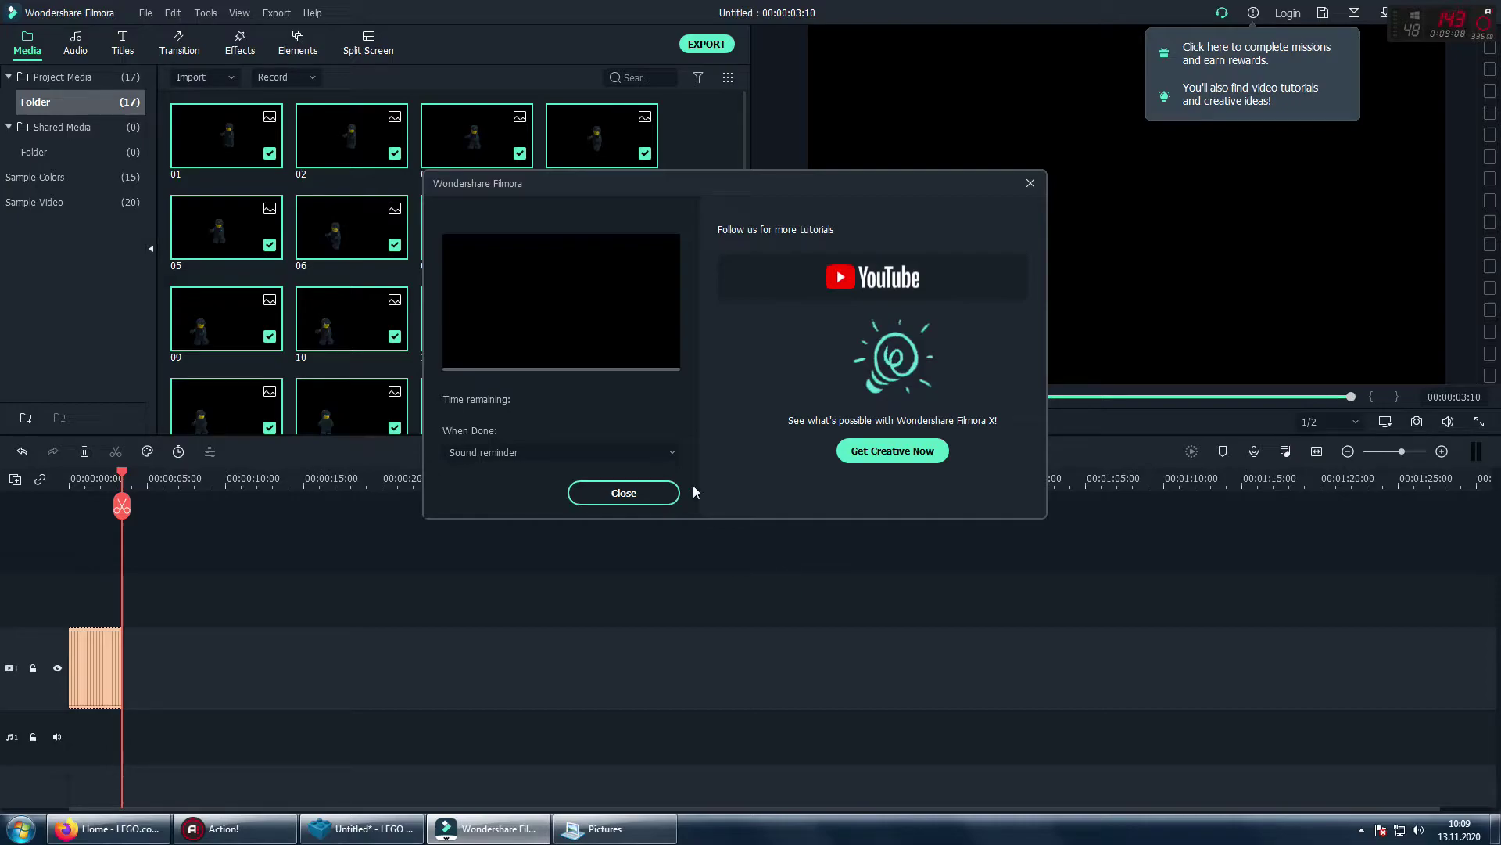
{"action": "left_click", "coordinate": [1030, 183]}
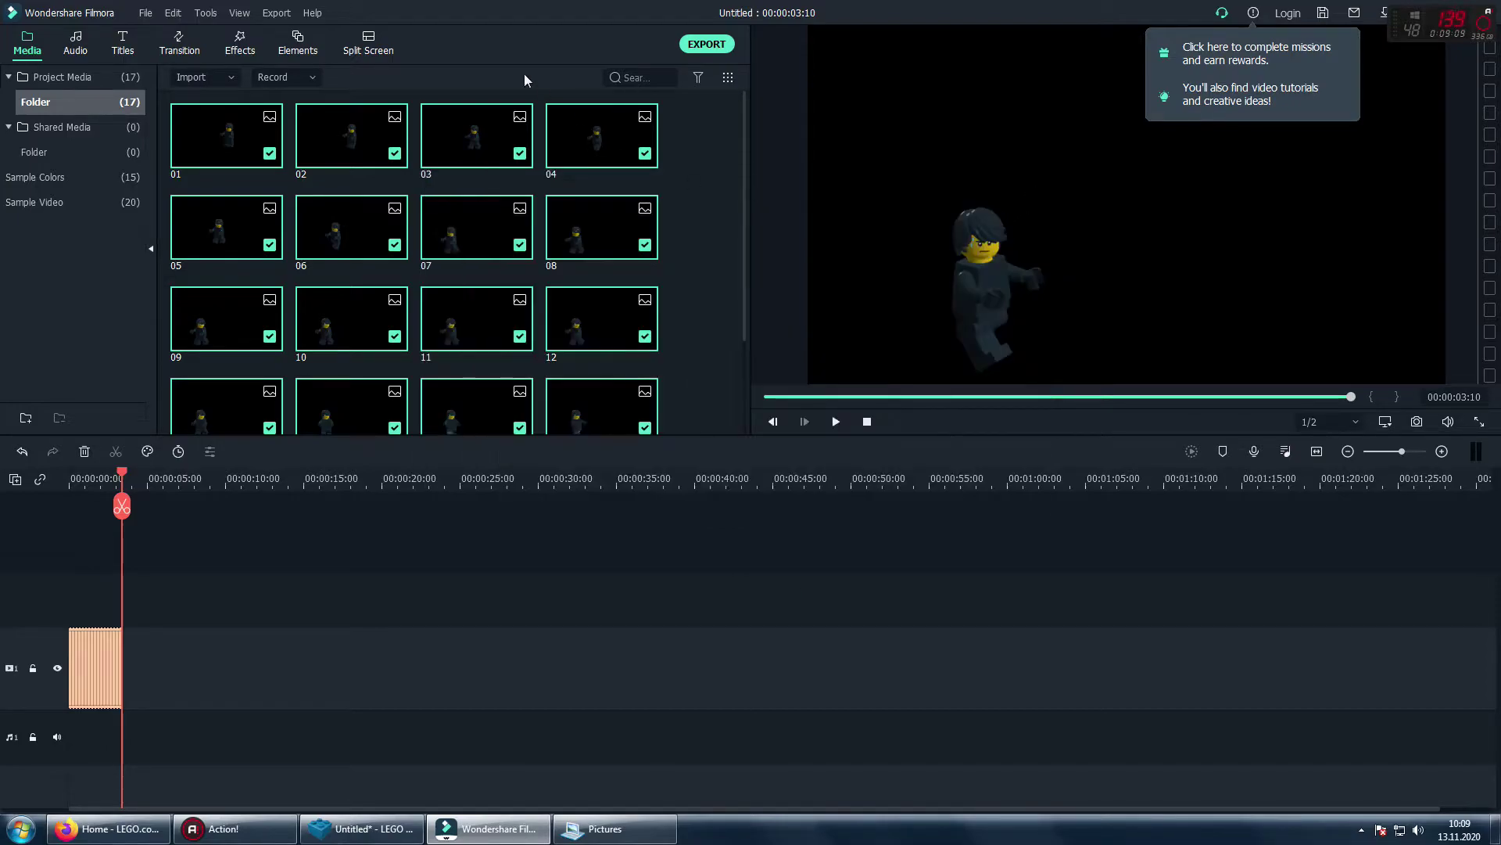
Step: Export the sequence again as a 1920x1080 MP4 named My Video to the Desktop
{"action": "left_click", "coordinate": [277, 12]}
{"action": "left_click", "coordinate": [700, 450]}
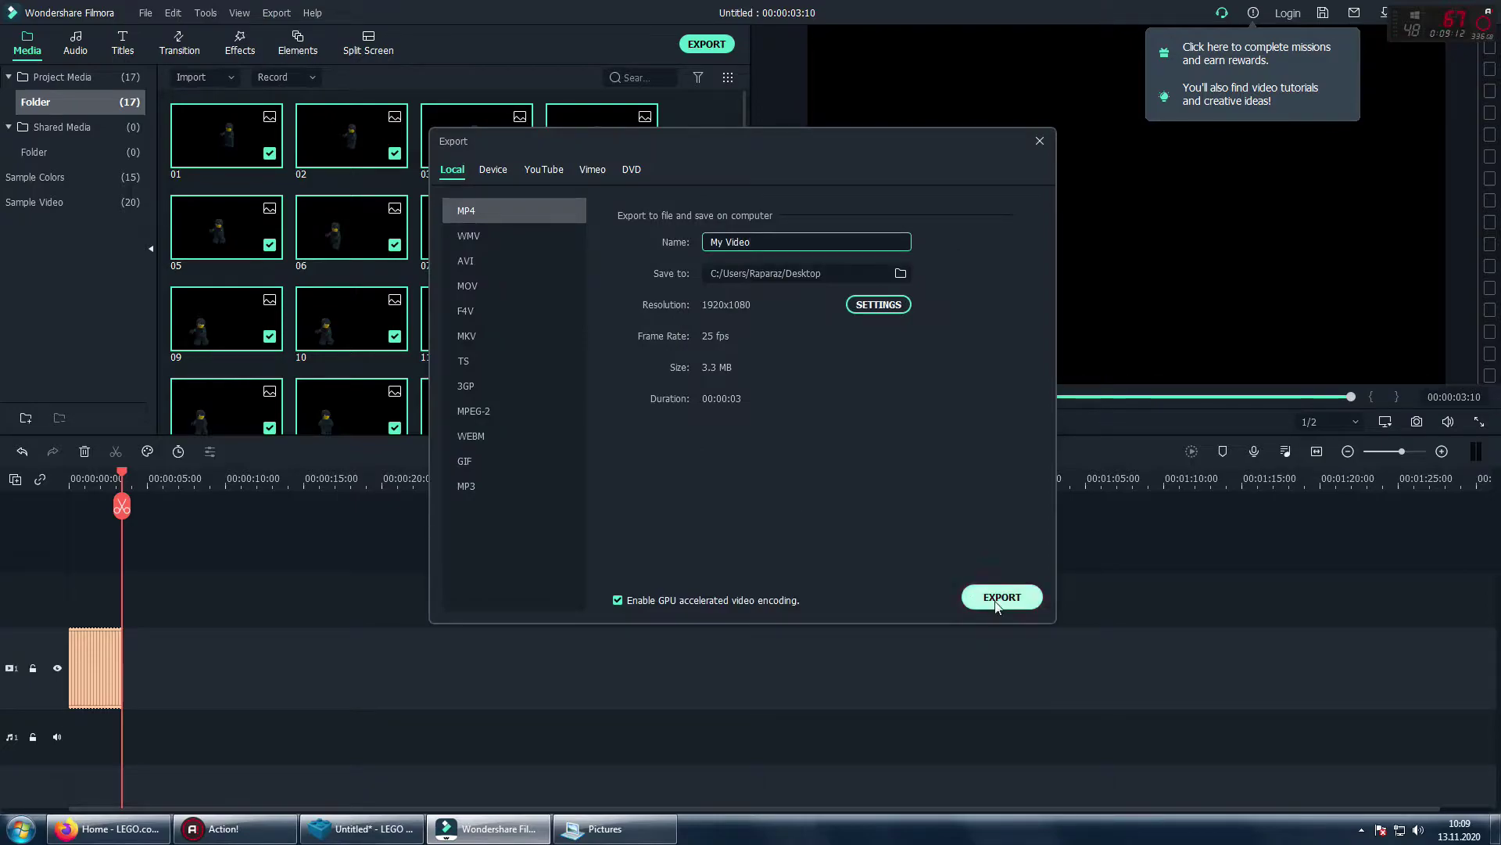
{"action": "left_click", "coordinate": [1003, 598]}
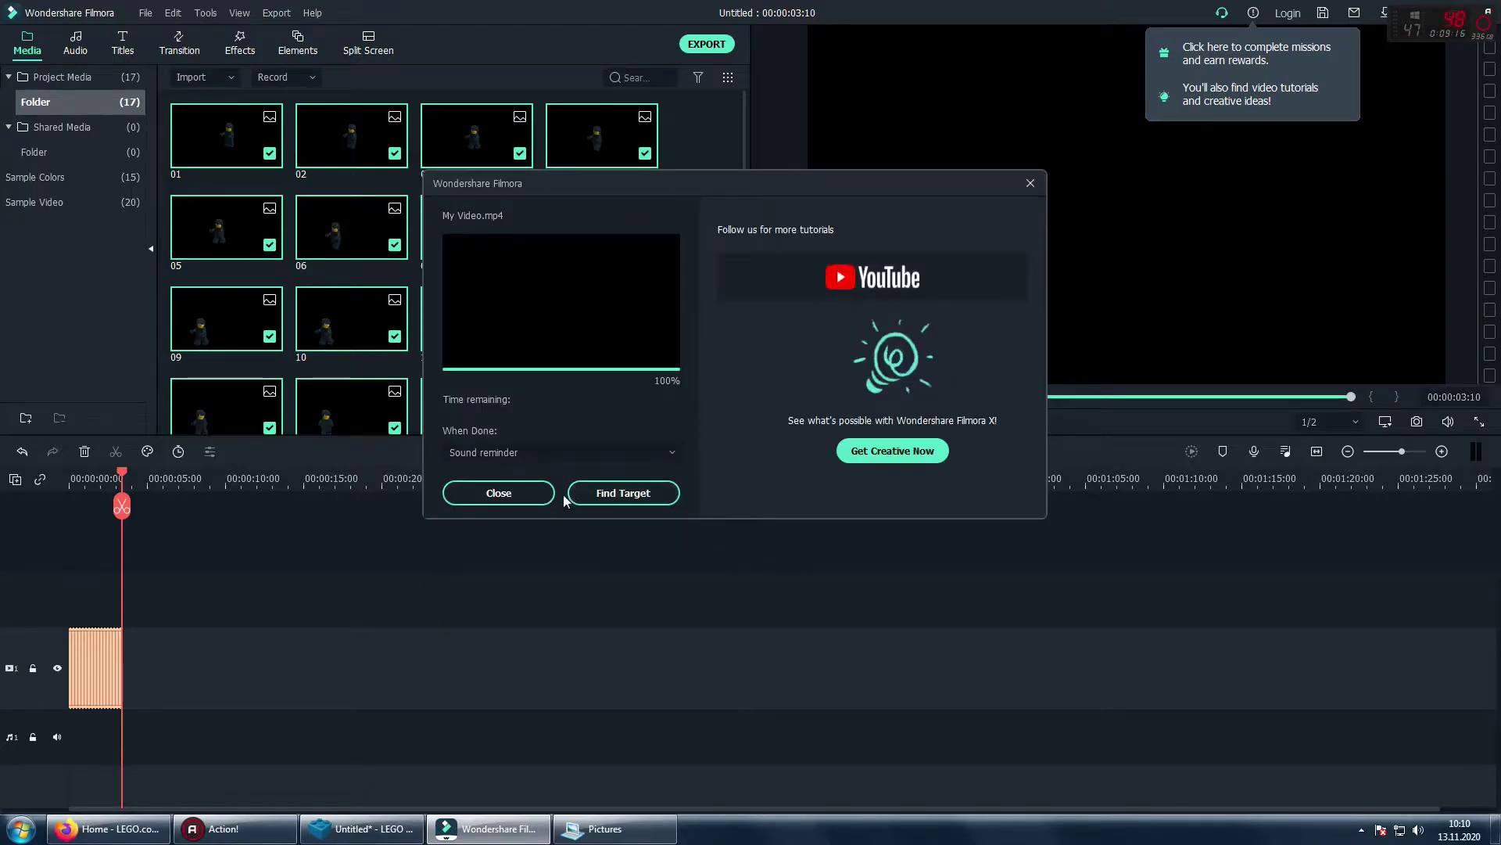
Step: Open the exported video's folder and play My Video
{"action": "left_click", "coordinate": [602, 494]}
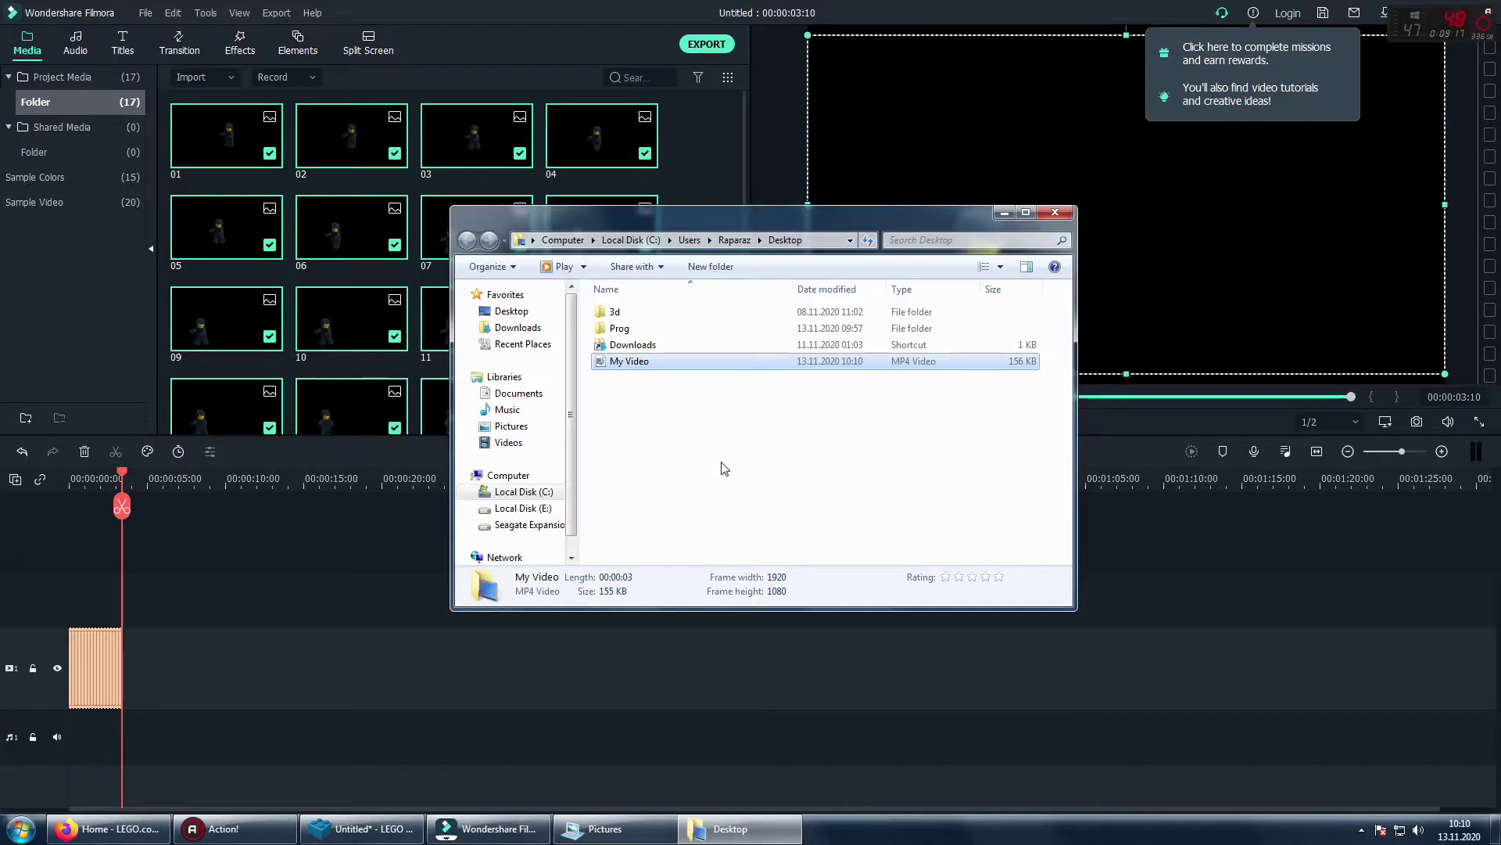
{"action": "double_click", "coordinate": [630, 361]}
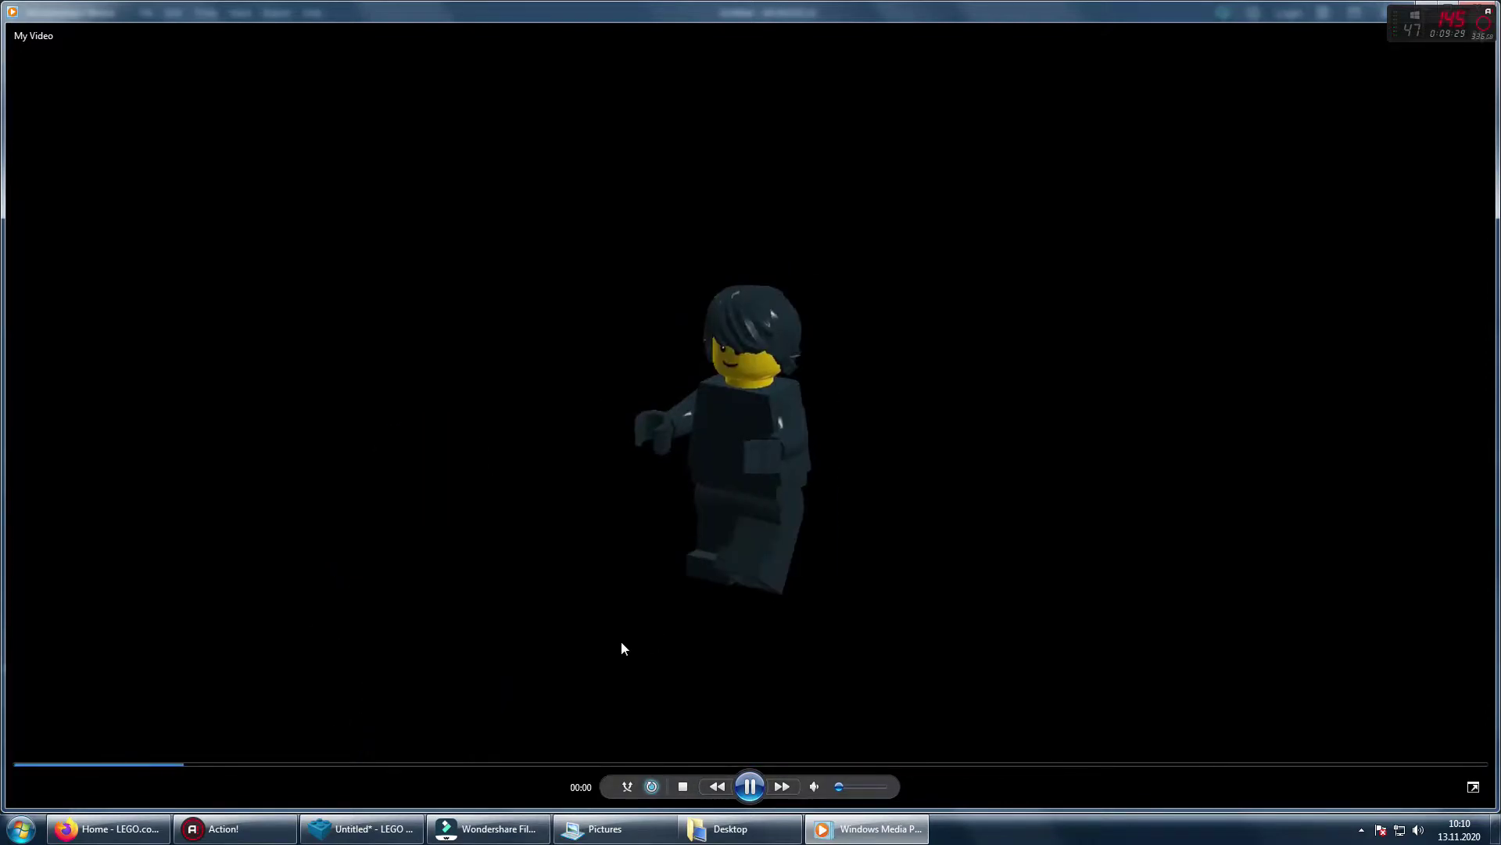
Step: Switch back to LEGO Digital Designer and close Windows Media Player
{"action": "left_click", "coordinate": [364, 829]}
{"action": "right_click", "coordinate": [868, 829]}
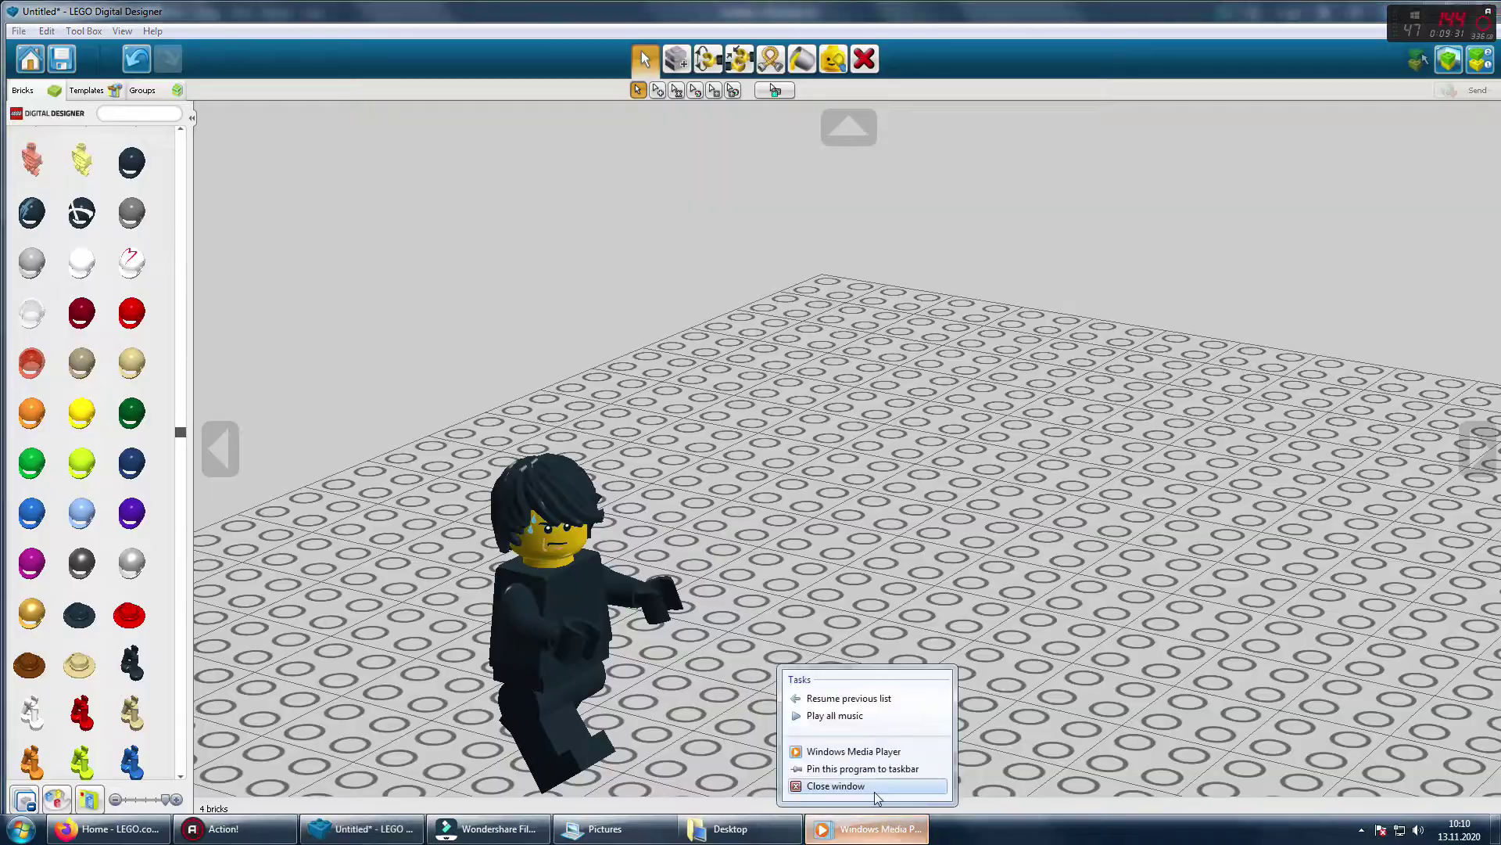
{"action": "left_click", "coordinate": [835, 785]}
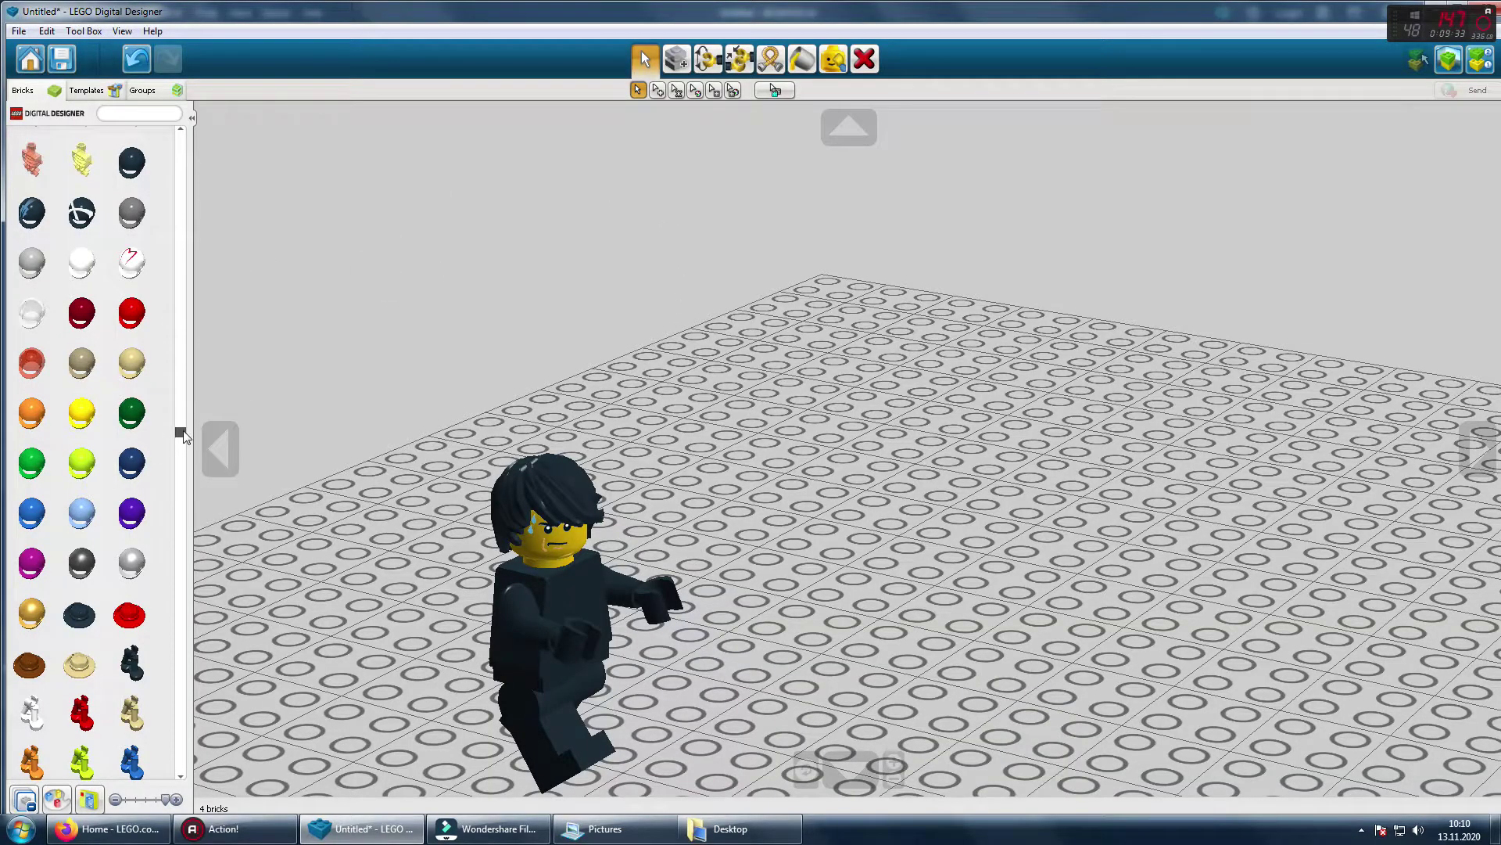
Step: Collapse the minifigure parts in the brick palette and look through the other brick categories
{"action": "left_click_drag", "start_coordinate": [185, 436], "coordinate": [238, 141]}
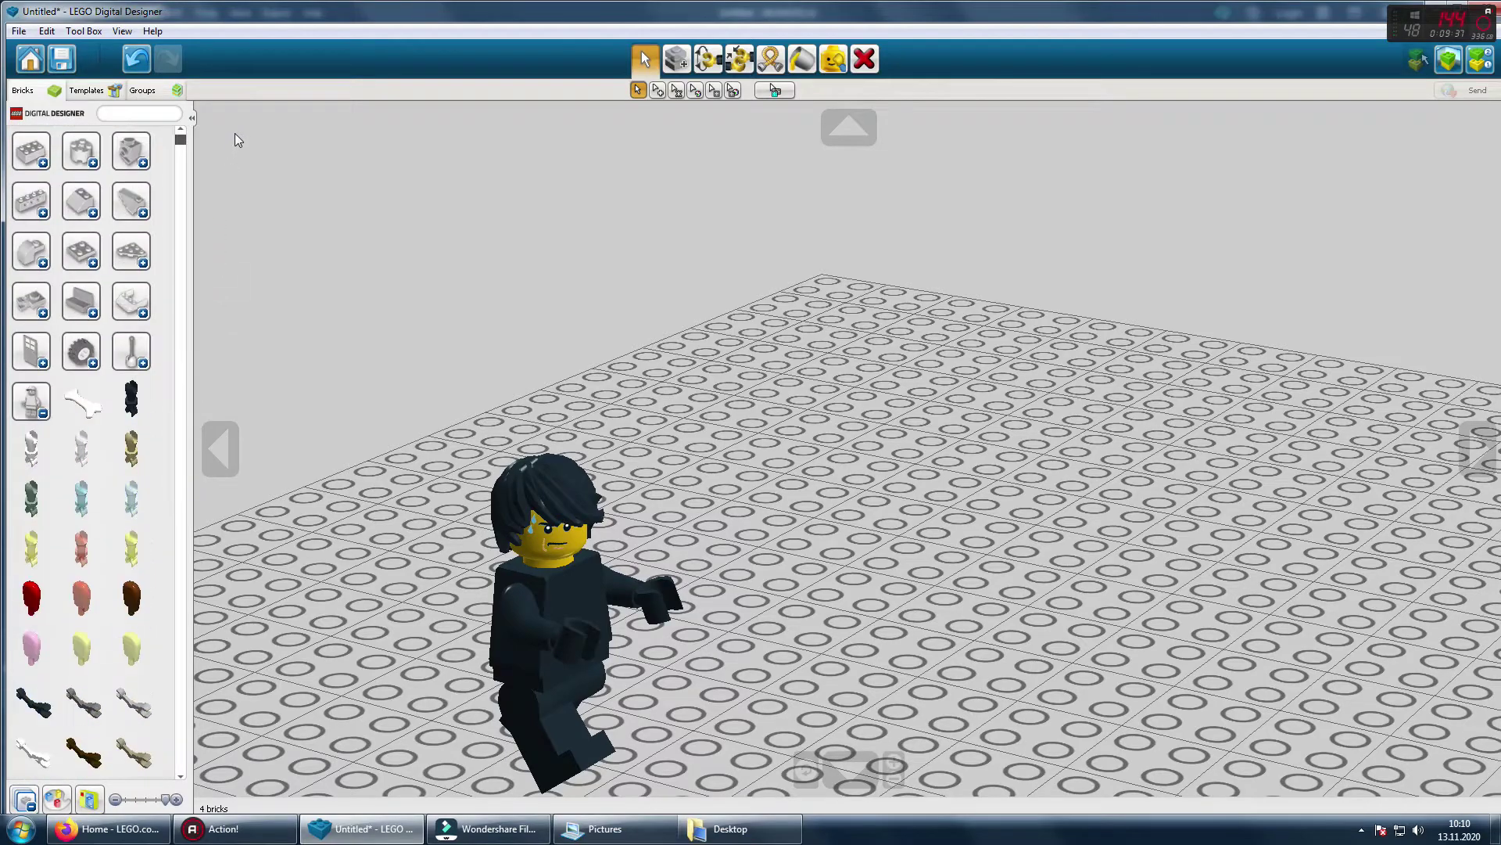
{"action": "left_click", "coordinate": [83, 360]}
{"action": "left_click", "coordinate": [84, 356]}
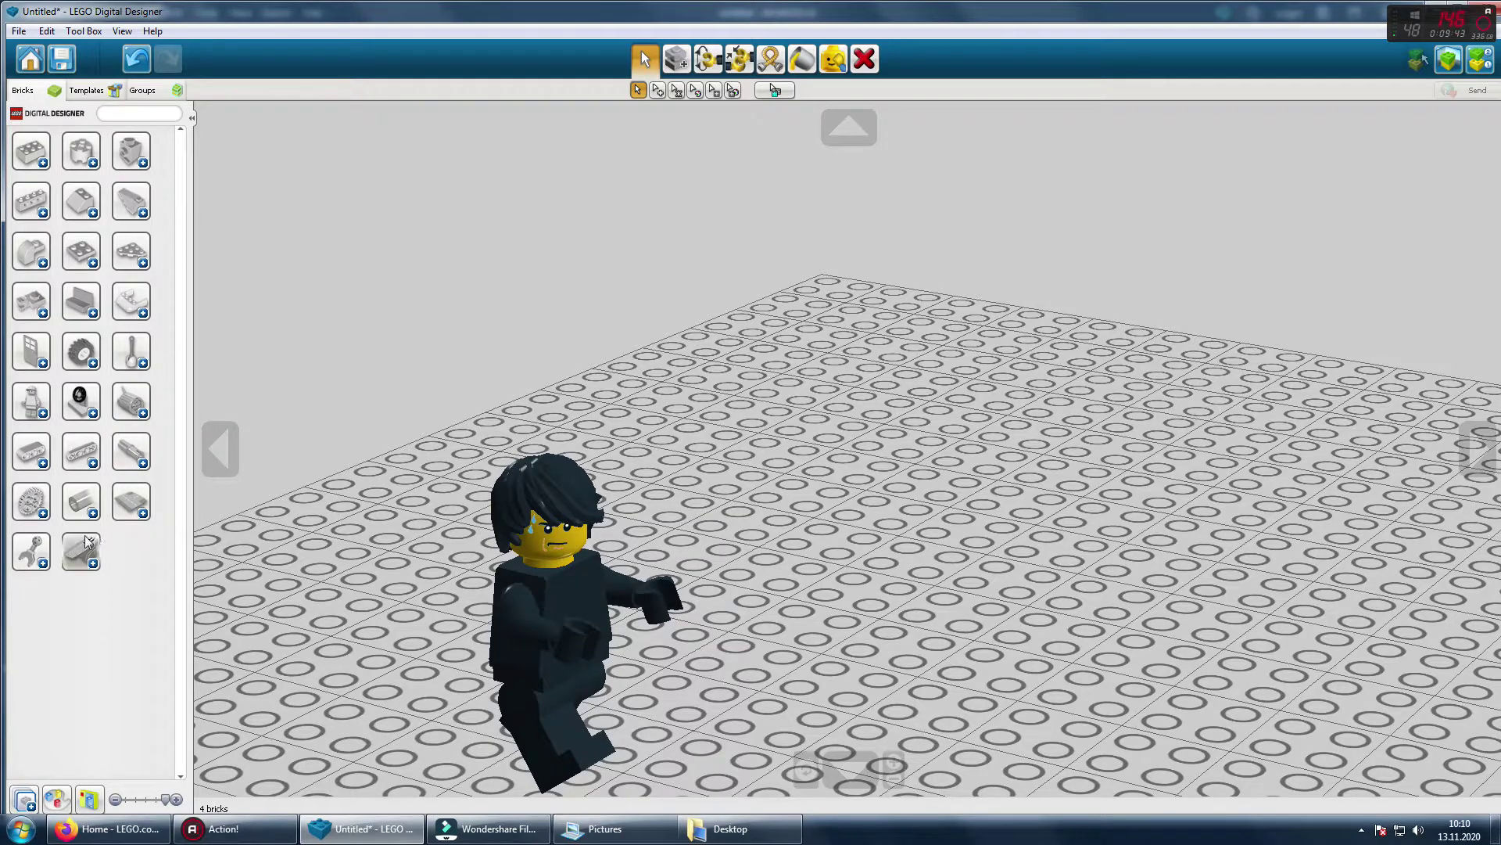
{"action": "left_click", "coordinate": [32, 552]}
{"action": "left_click", "coordinate": [43, 556]}
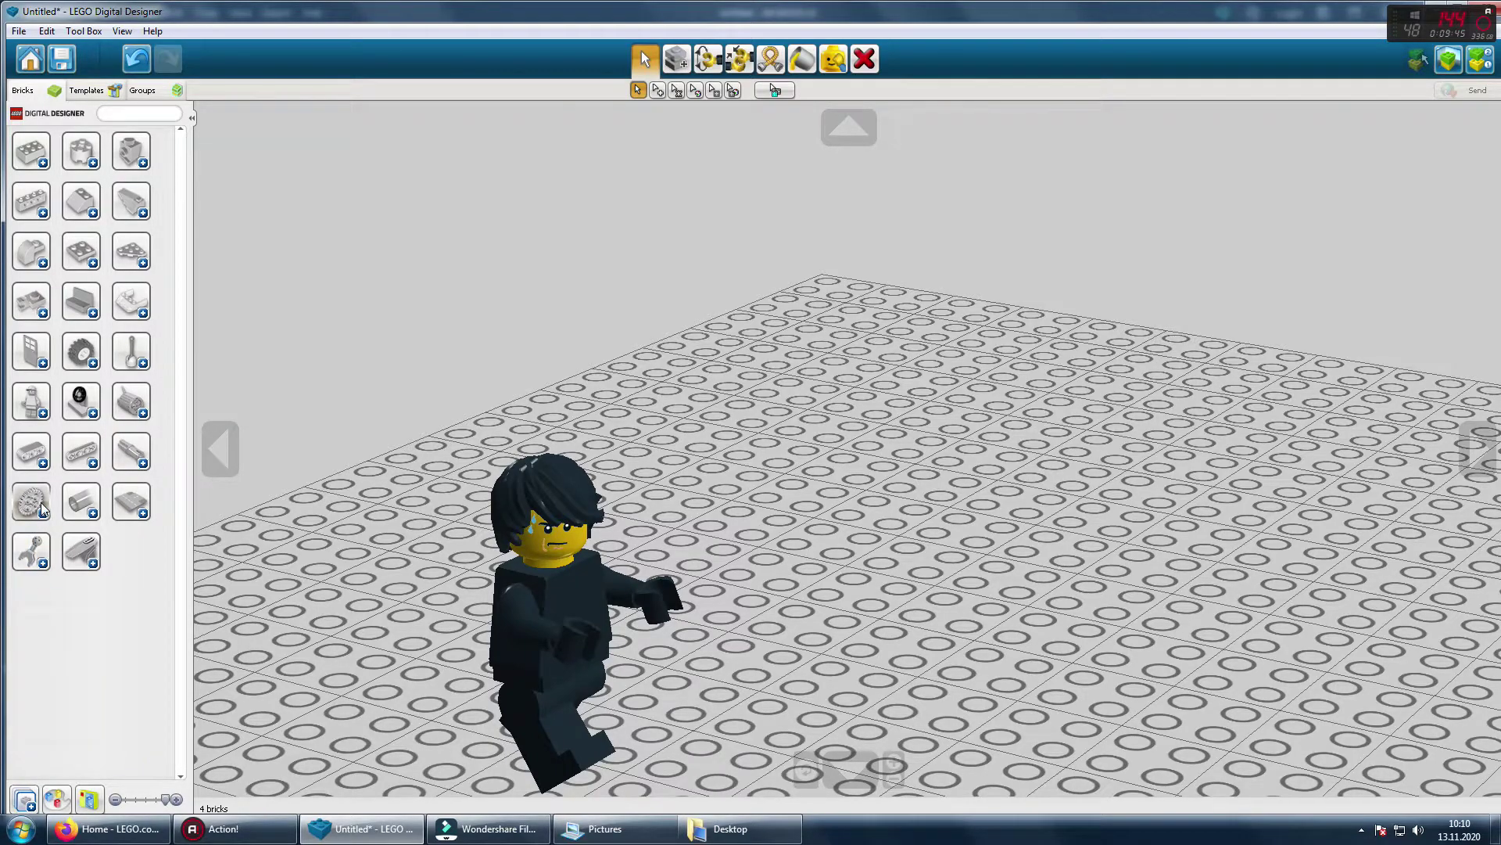
Step: Place an orange worm and a white Z=16 gear wheel from the gear category on the build area
{"action": "left_click", "coordinate": [31, 501]}
{"action": "scroll", "coordinate": [86, 564], "scroll_direction": "down", "scroll_amount": 6}
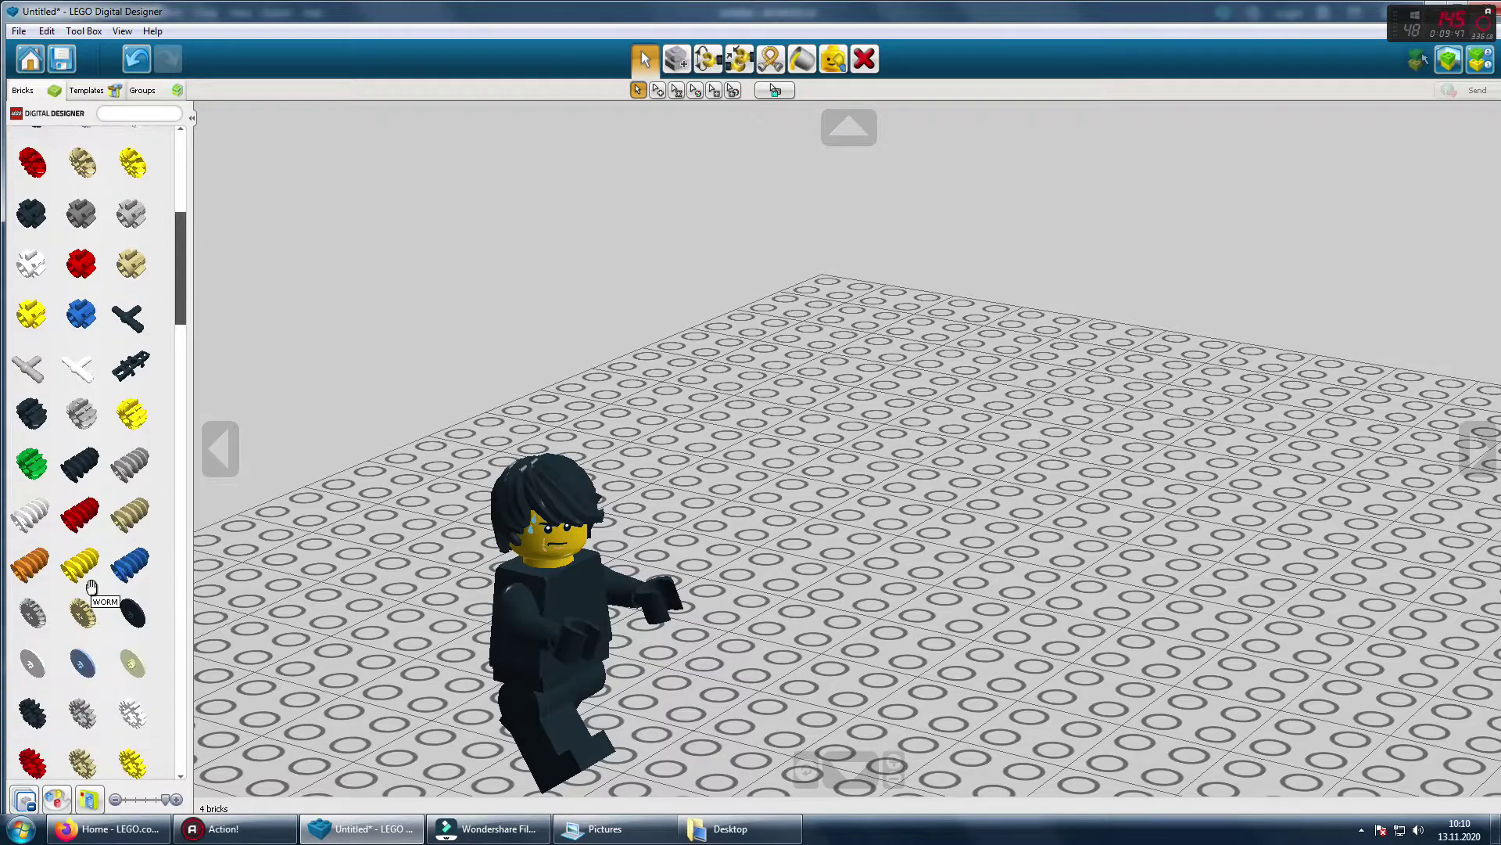
{"action": "scroll", "coordinate": [92, 576], "scroll_direction": "down", "scroll_amount": 2}
{"action": "left_click", "coordinate": [33, 489]}
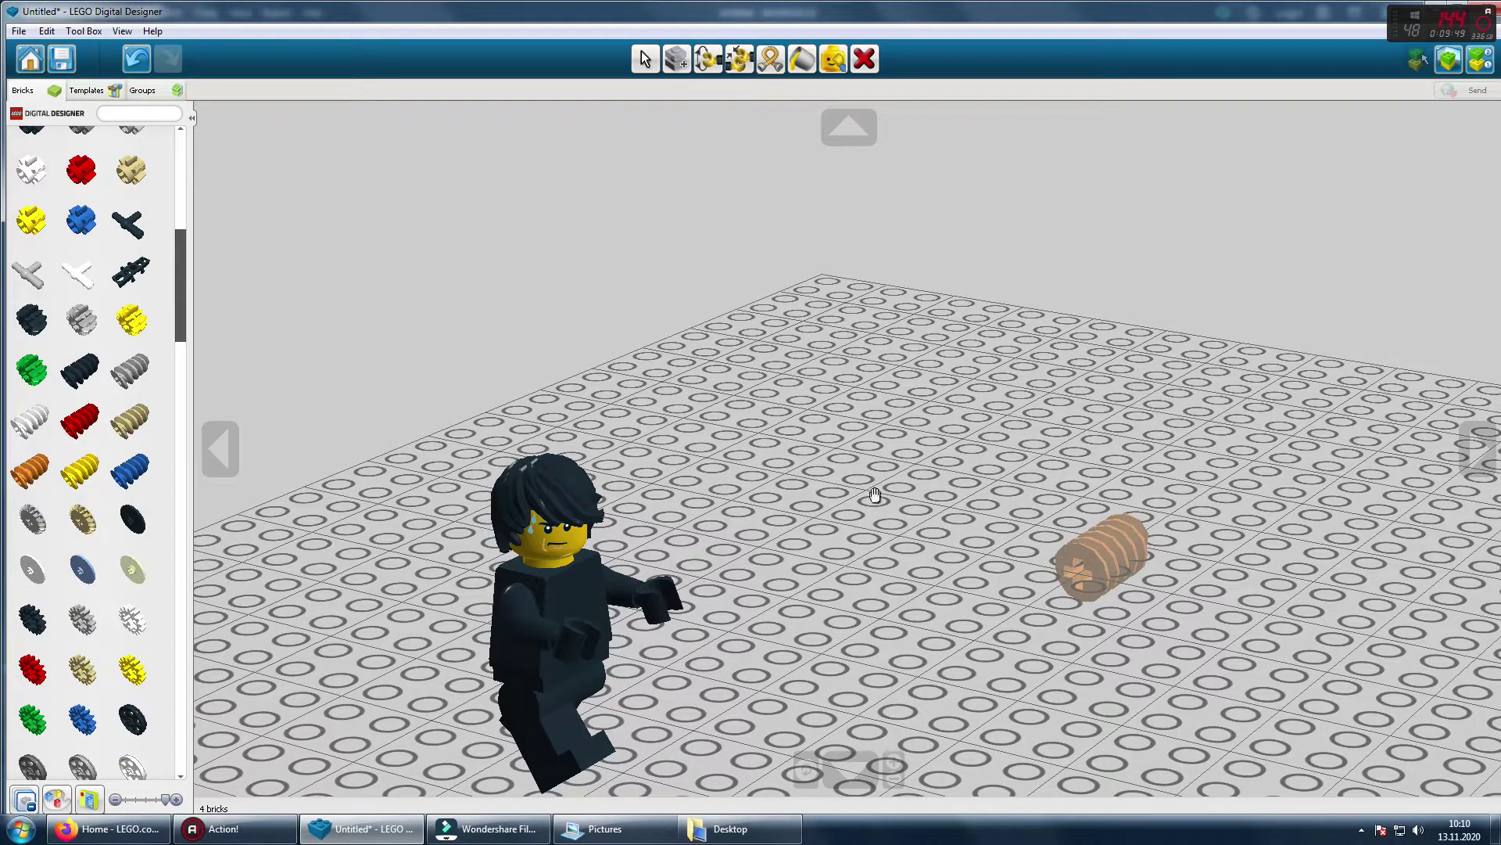
{"action": "left_click", "coordinate": [974, 512]}
{"action": "scroll", "coordinate": [110, 595], "scroll_direction": "down", "scroll_amount": 2}
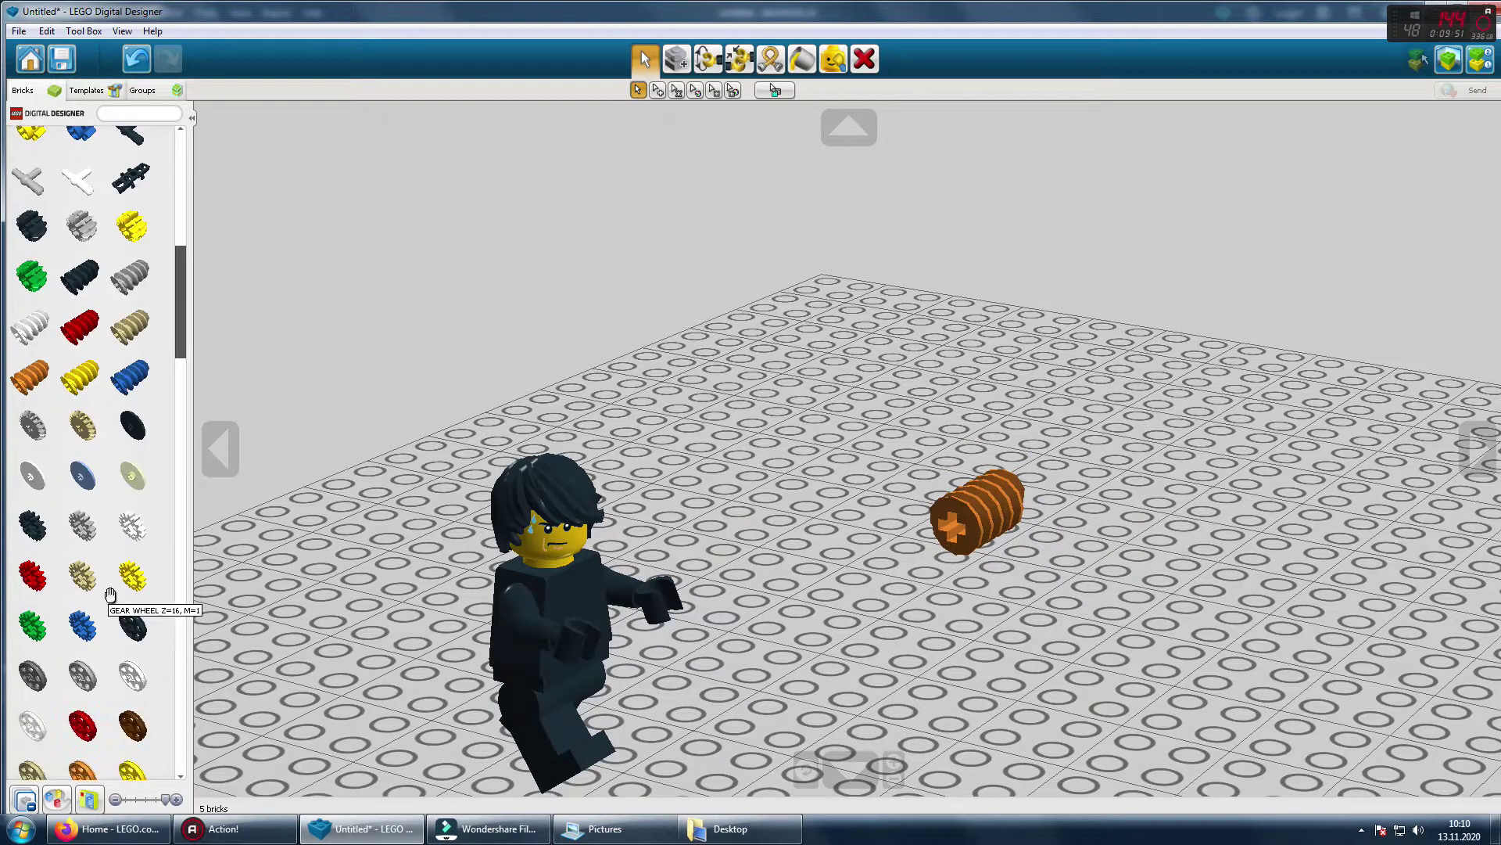
{"action": "left_click", "coordinate": [133, 526]}
{"action": "left_click", "coordinate": [872, 423]}
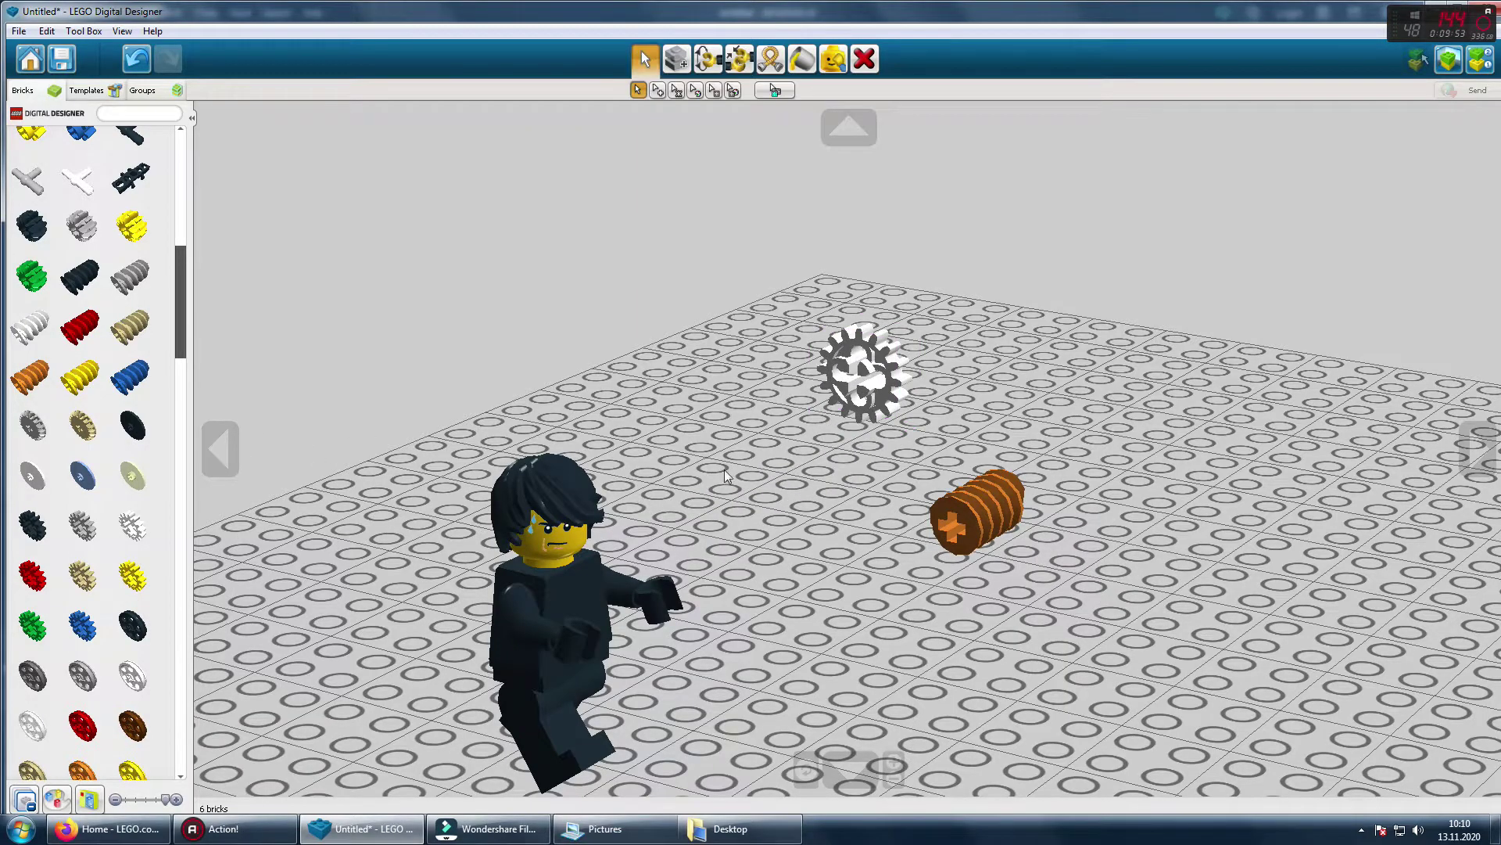
Step: Place a dark grey gear rack on the build area just behind the minifigure
{"action": "scroll", "coordinate": [127, 473], "scroll_direction": "down", "scroll_amount": 11}
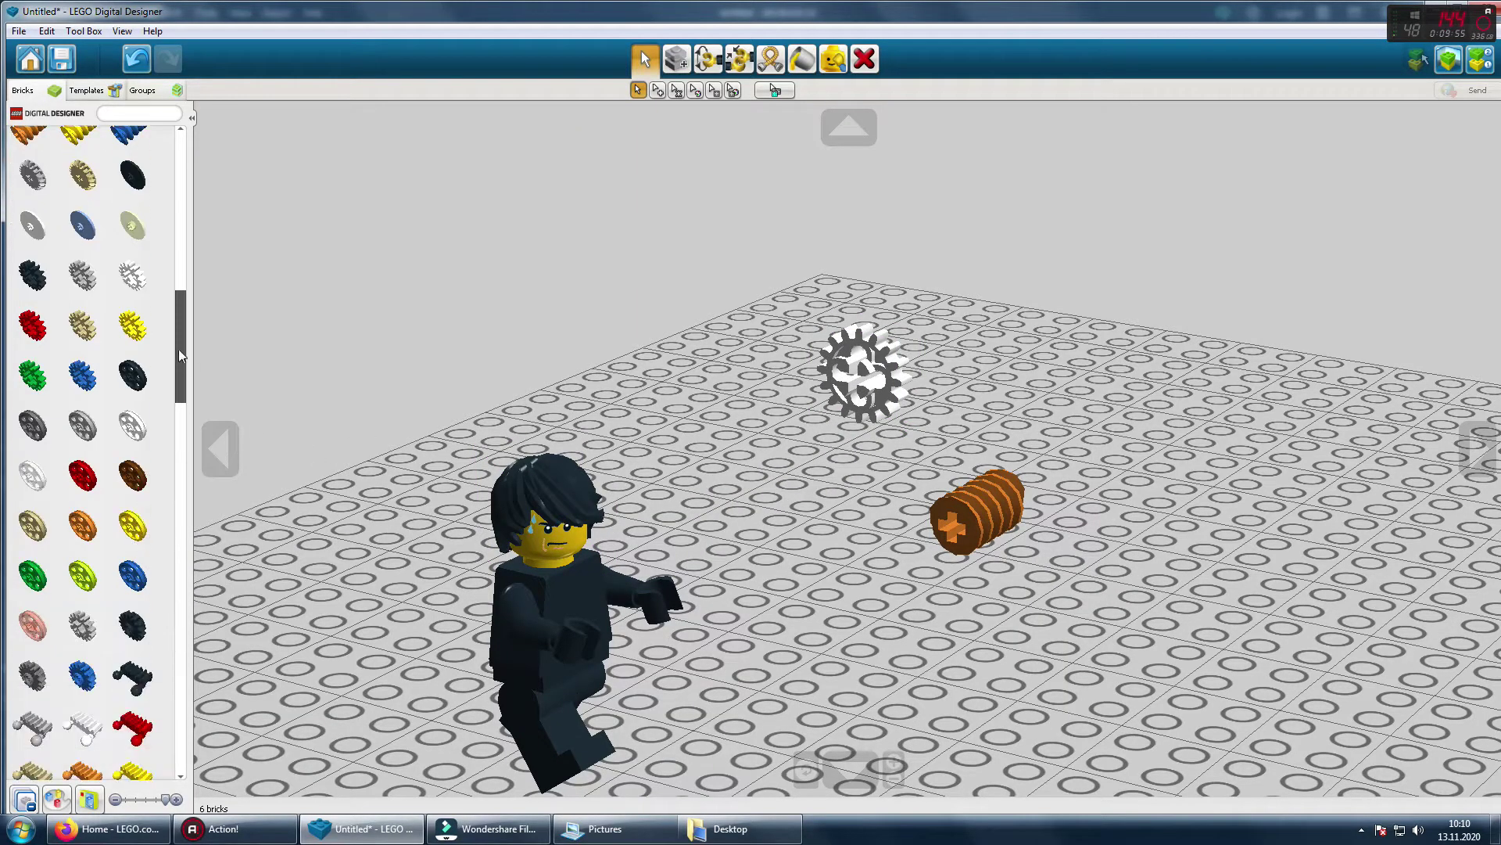
{"action": "left_click", "coordinate": [133, 512]}
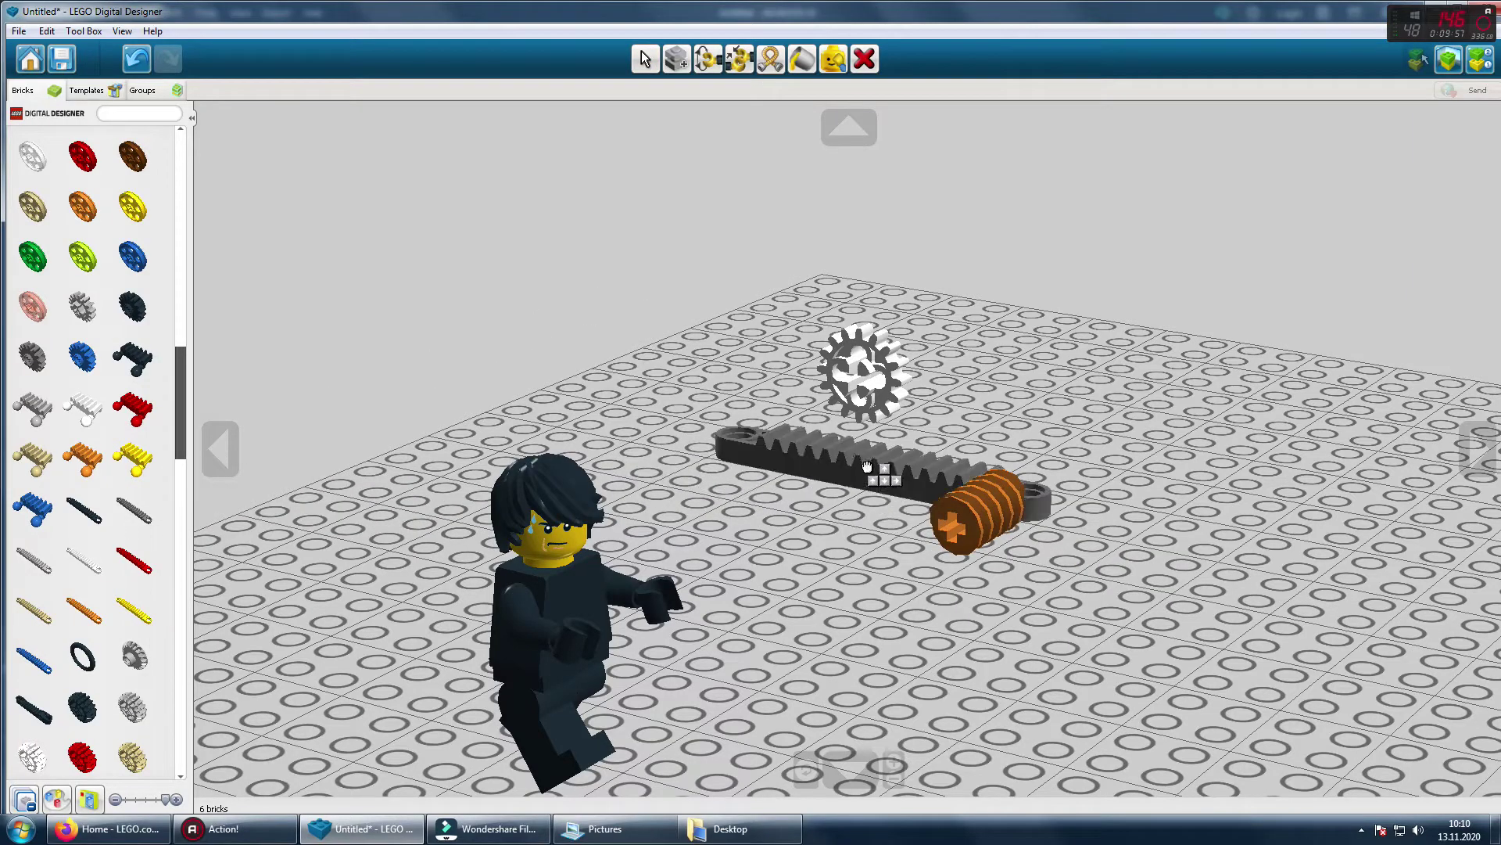
{"action": "left_click", "coordinate": [705, 464]}
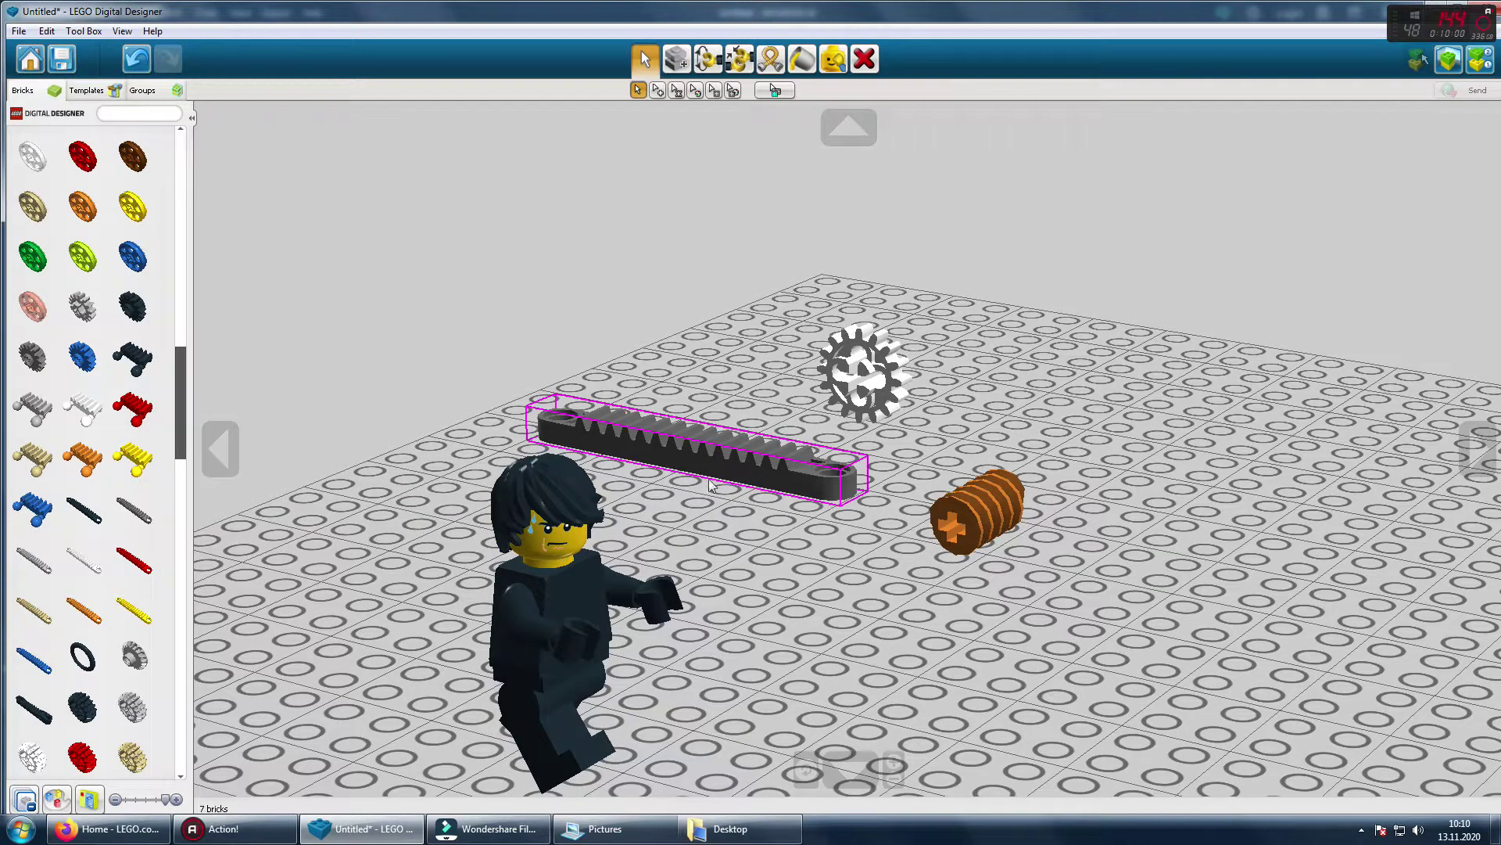
Step: Try out a long black gear rack on the build area, discard it, and remove the orange worm
{"action": "scroll", "coordinate": [133, 610], "scroll_direction": "down", "scroll_amount": 4}
{"action": "scroll", "coordinate": [147, 610], "scroll_direction": "down", "scroll_amount": 2}
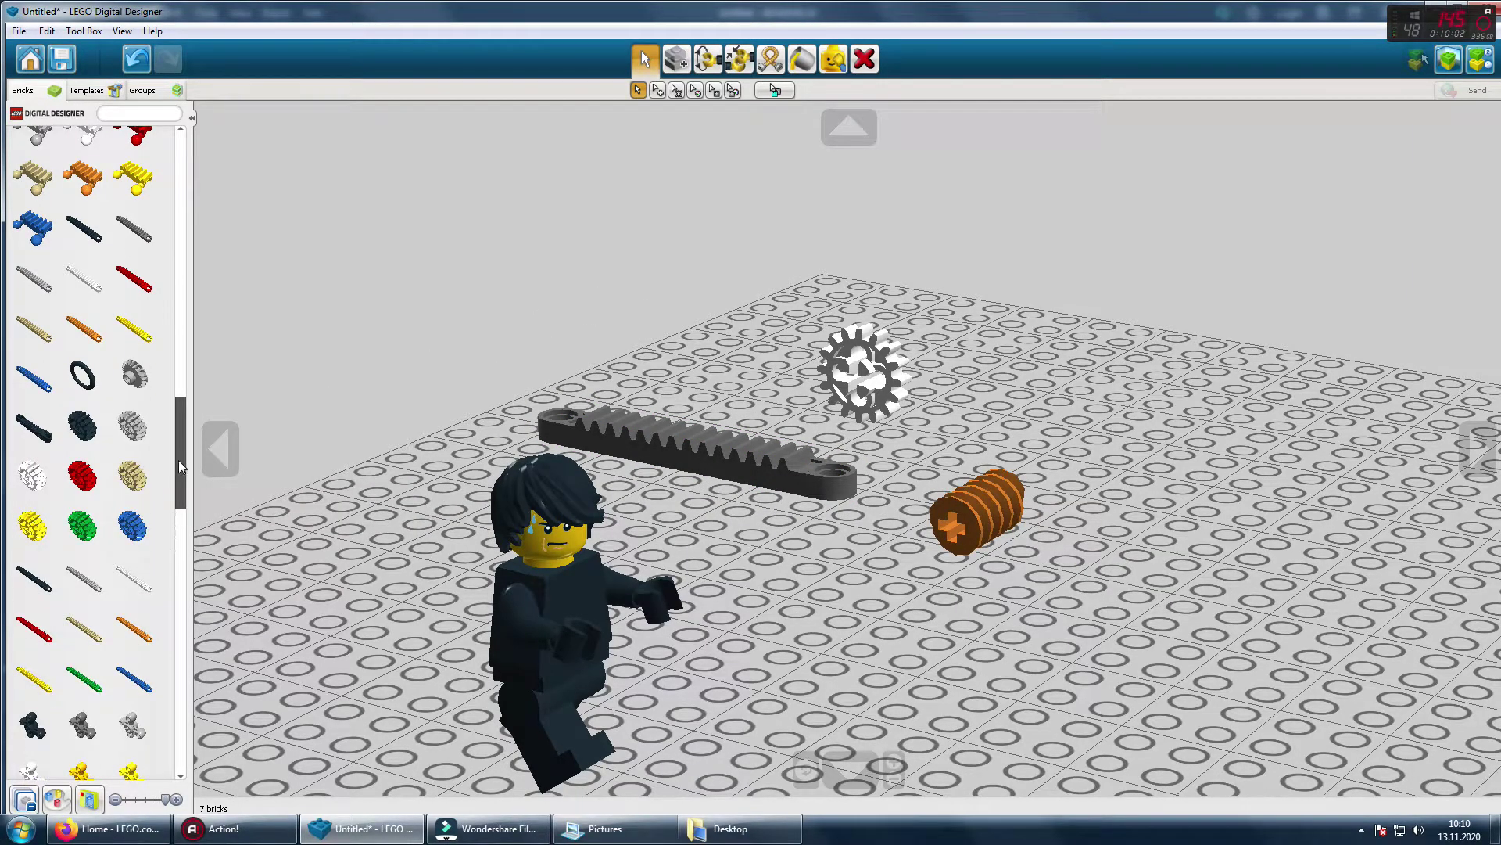
{"action": "left_click_drag", "start_coordinate": [178, 467], "coordinate": [179, 568]}
{"action": "left_click", "coordinate": [134, 517]}
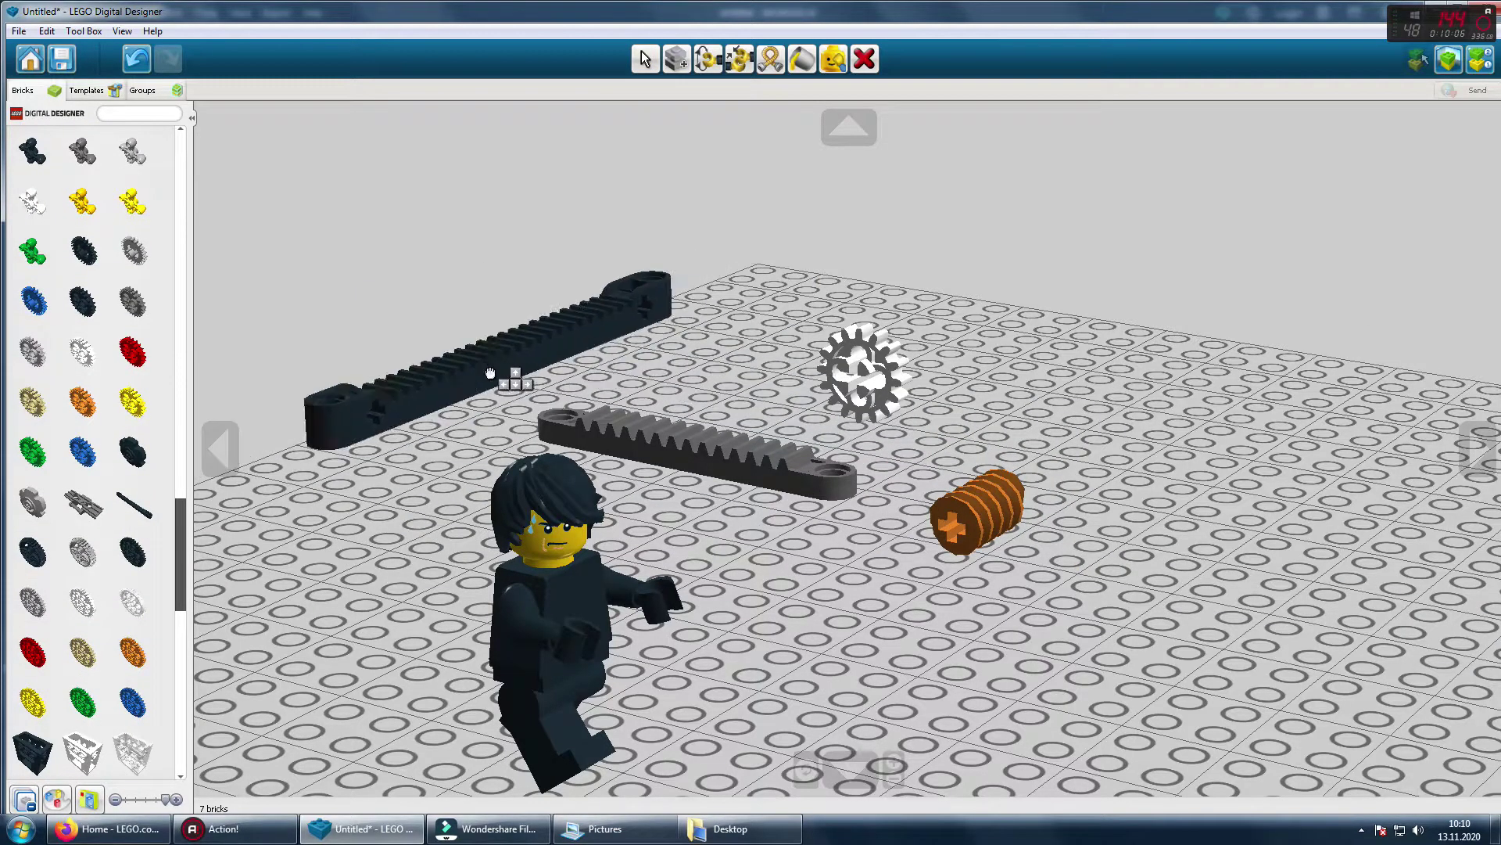
{"action": "key", "text": "Up"}
{"action": "key", "text": "Down"}
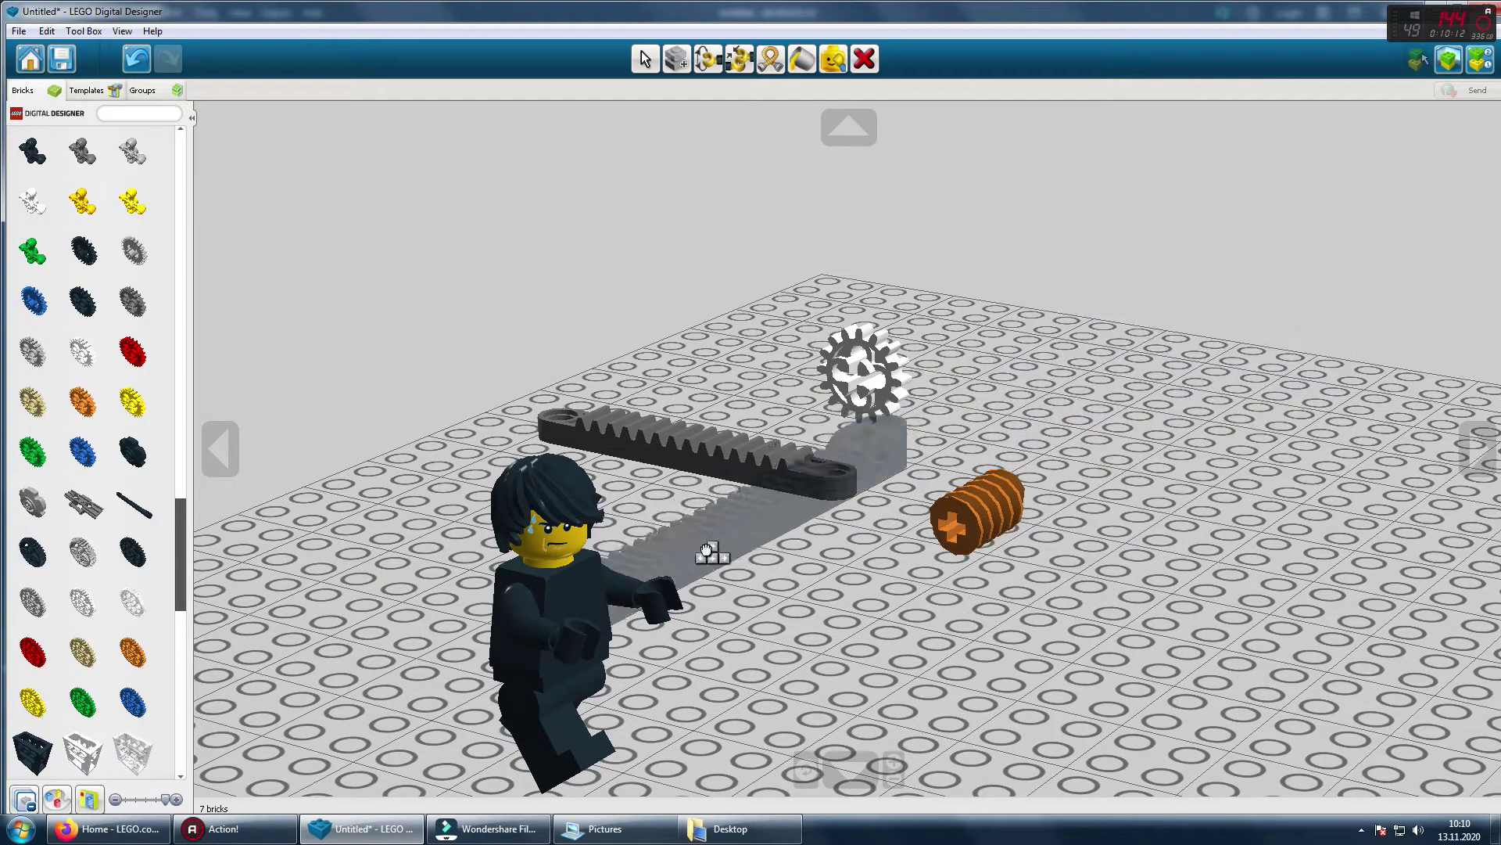
{"action": "left_click", "coordinate": [1095, 539]}
{"action": "key", "text": "Delete"}
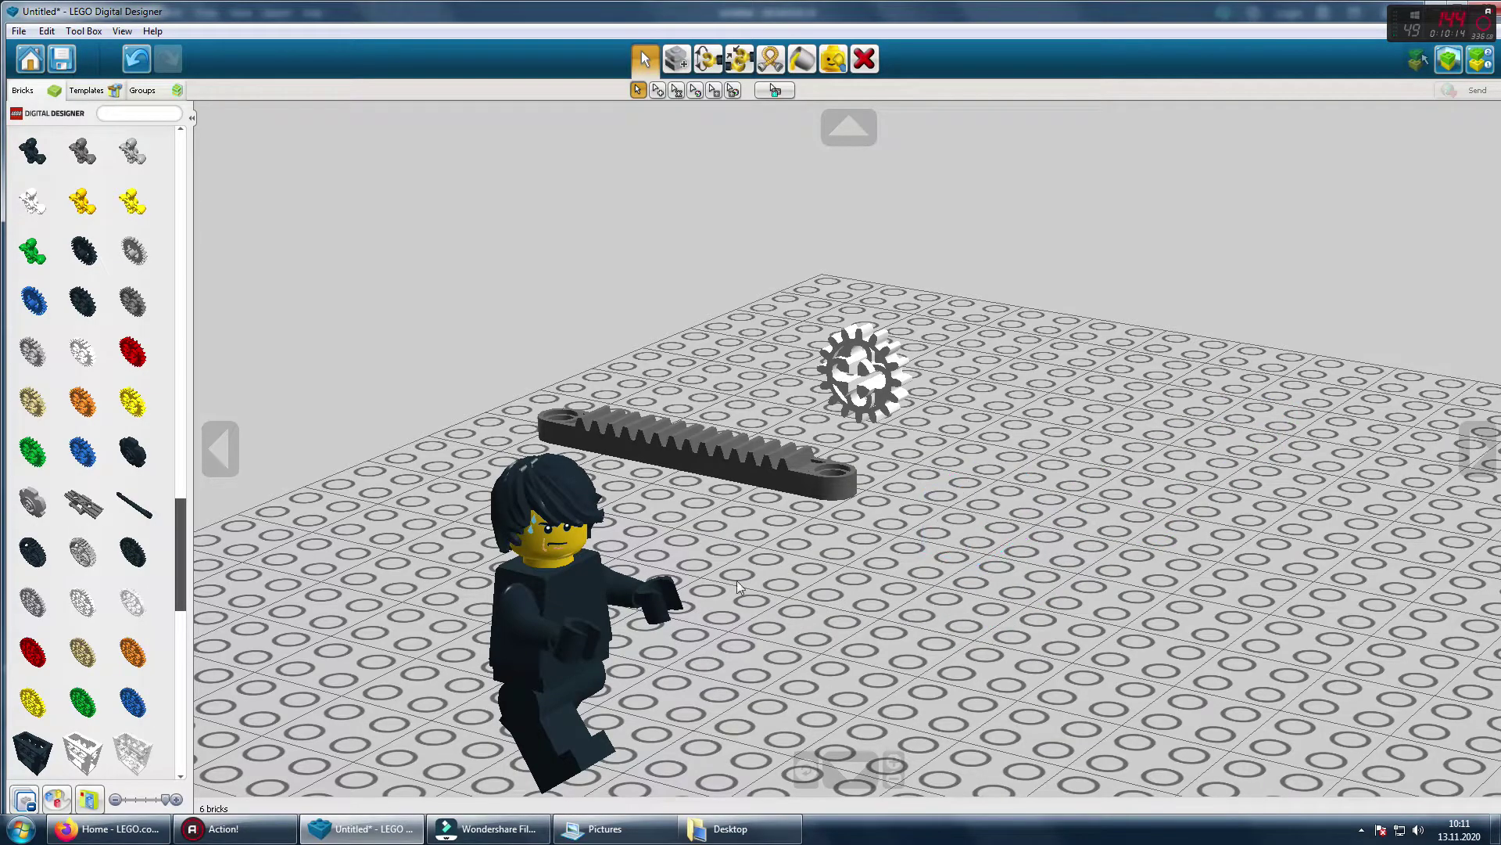
Step: Place a dark grey 8x16 base plate beside the white gear wheel and delete it again
{"action": "left_click_drag", "start_coordinate": [175, 567], "coordinate": [174, 732]}
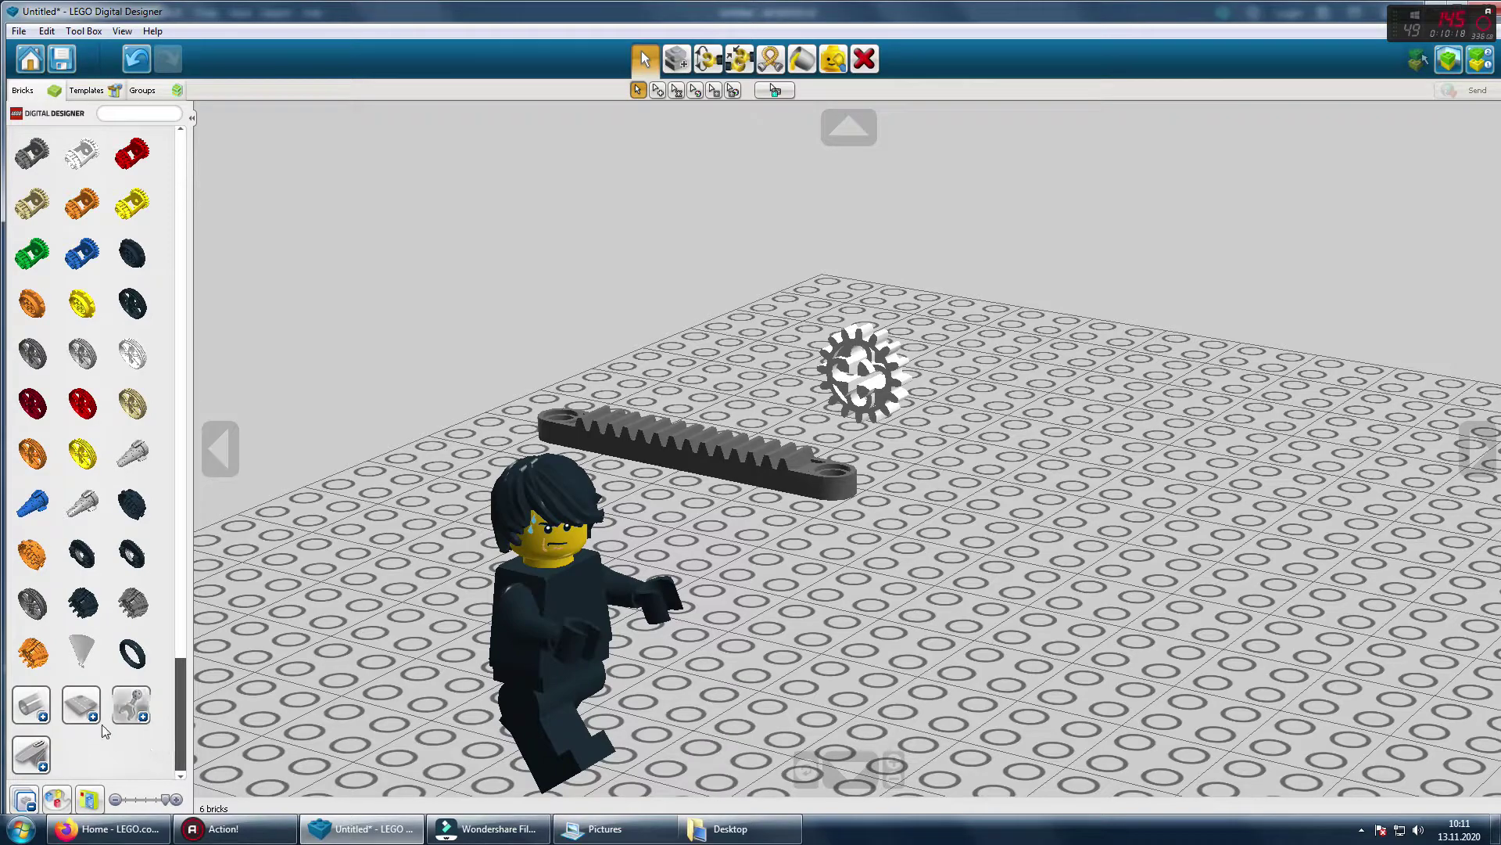
{"action": "left_click", "coordinate": [95, 694]}
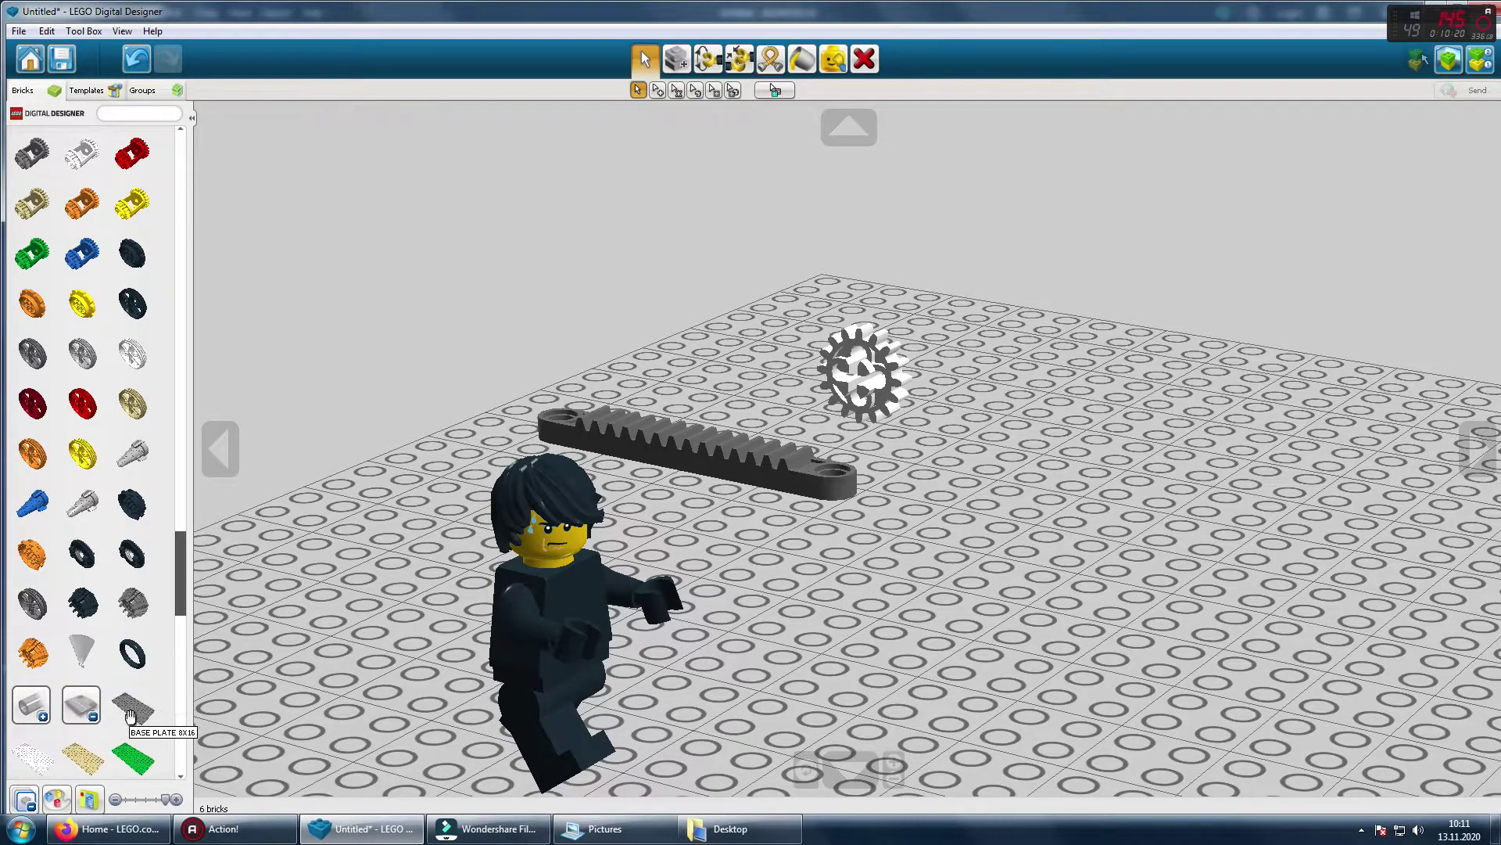
{"action": "left_click", "coordinate": [133, 708]}
{"action": "left_click", "coordinate": [1257, 402]}
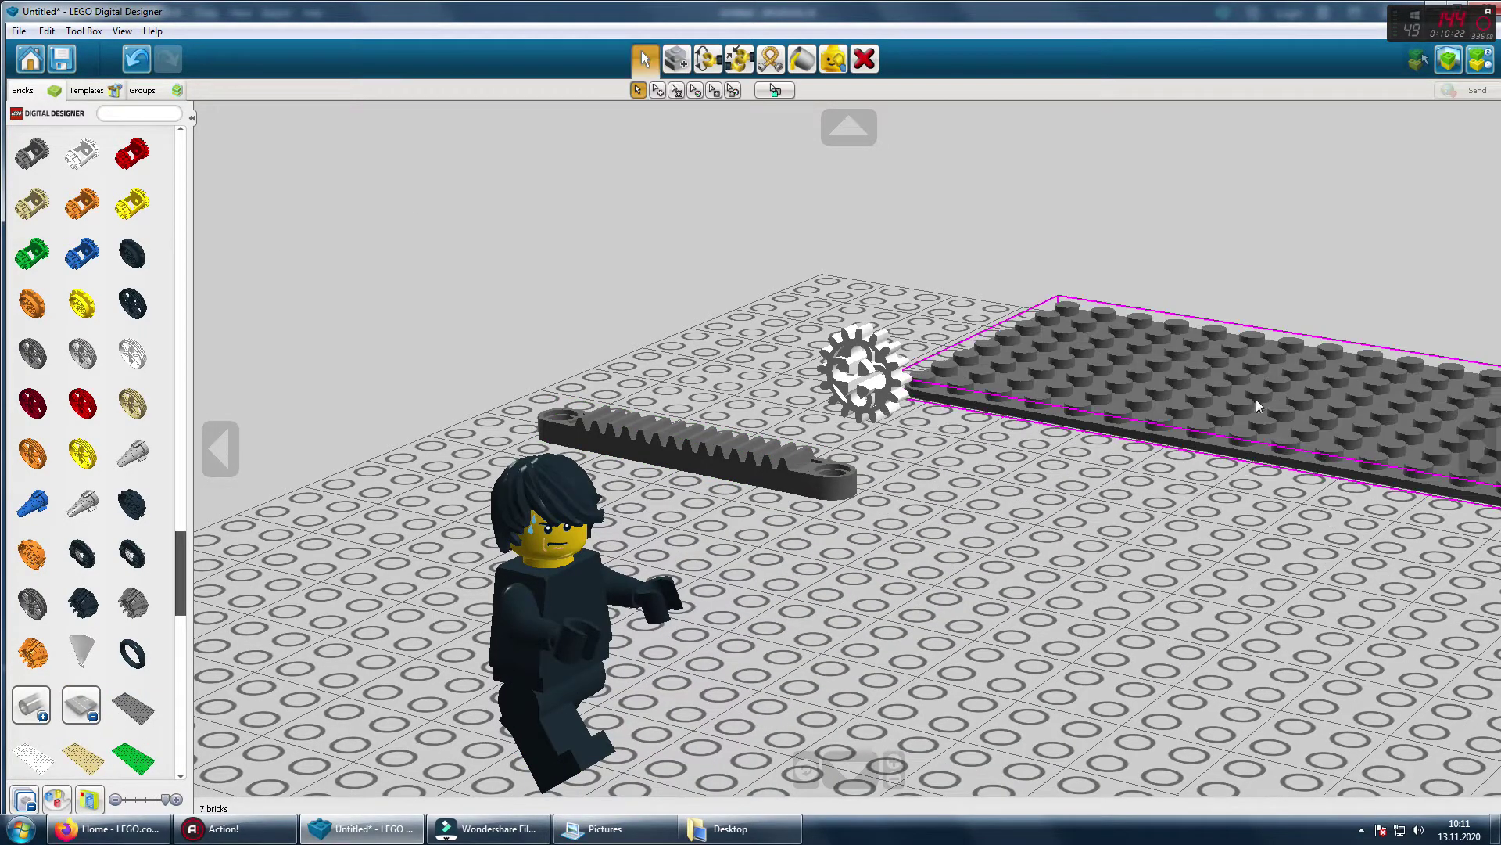
{"action": "key", "text": "Delete"}
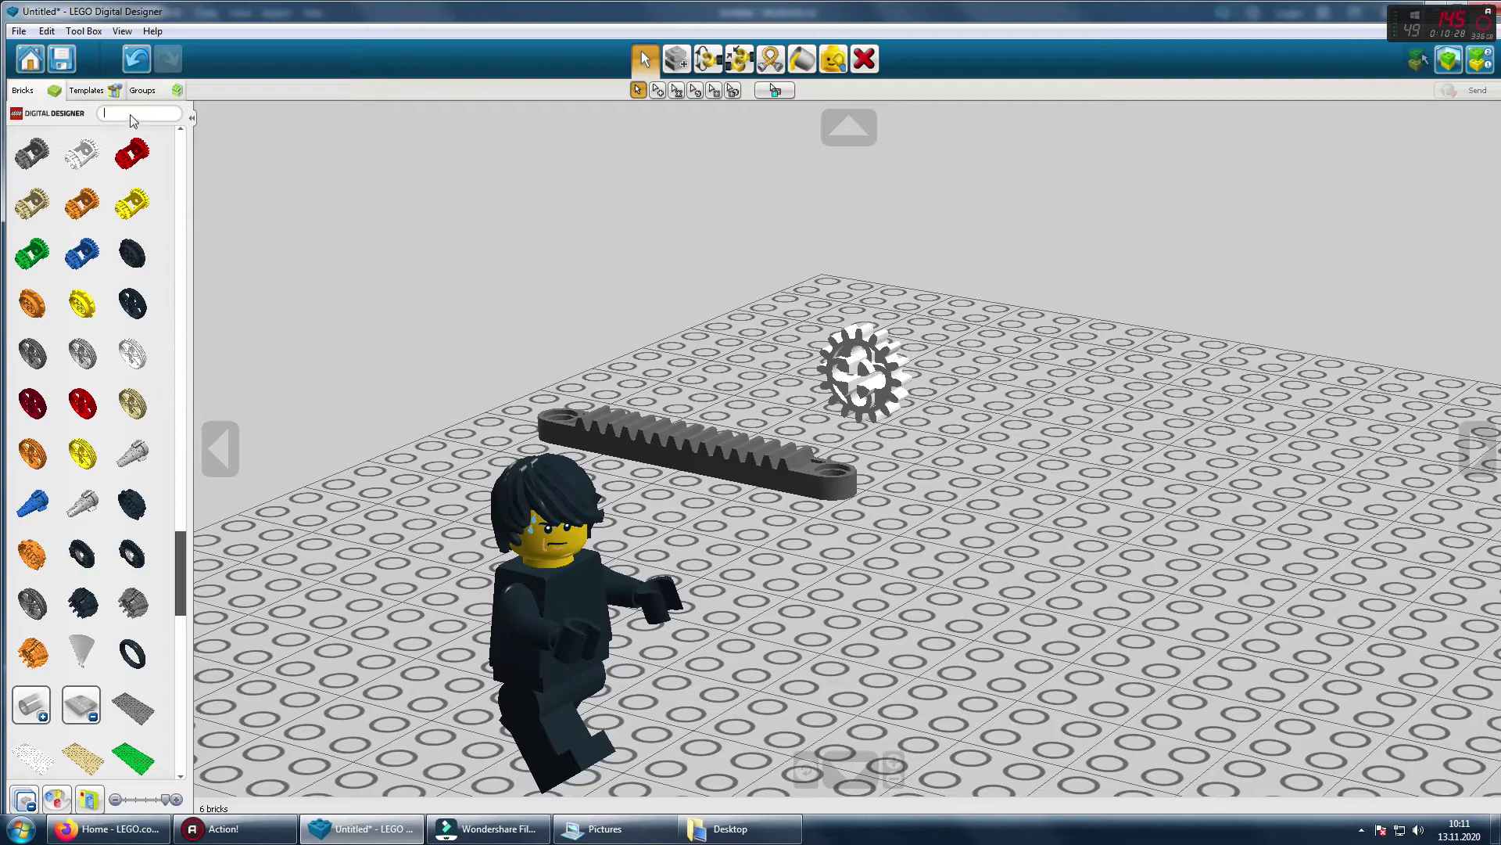
Step: Search the brick palette for "base pal" and clear the search
{"action": "type", "text": "base"}
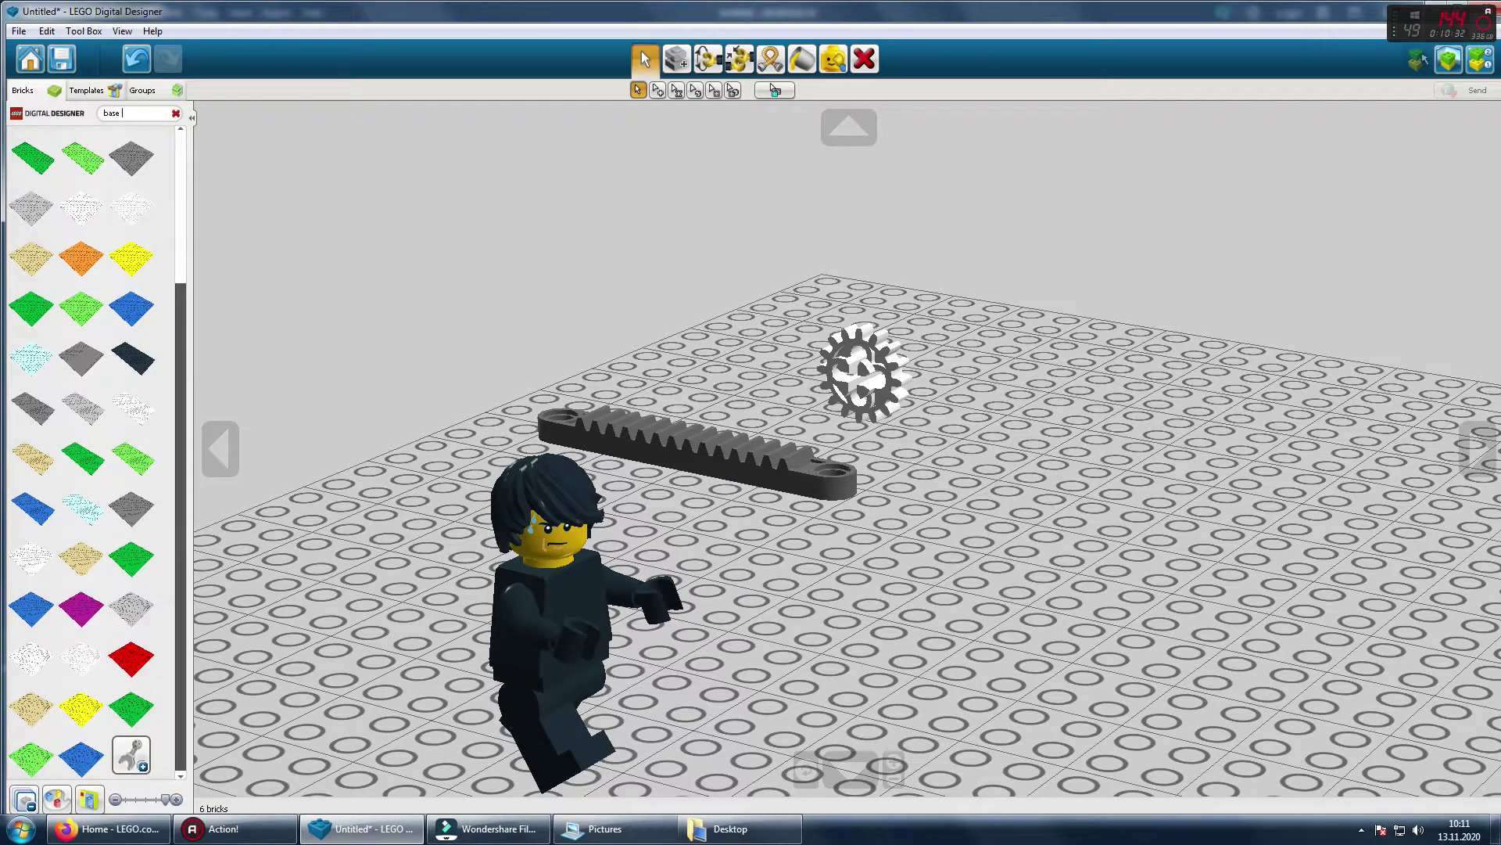
{"action": "type", "text": " pal"}
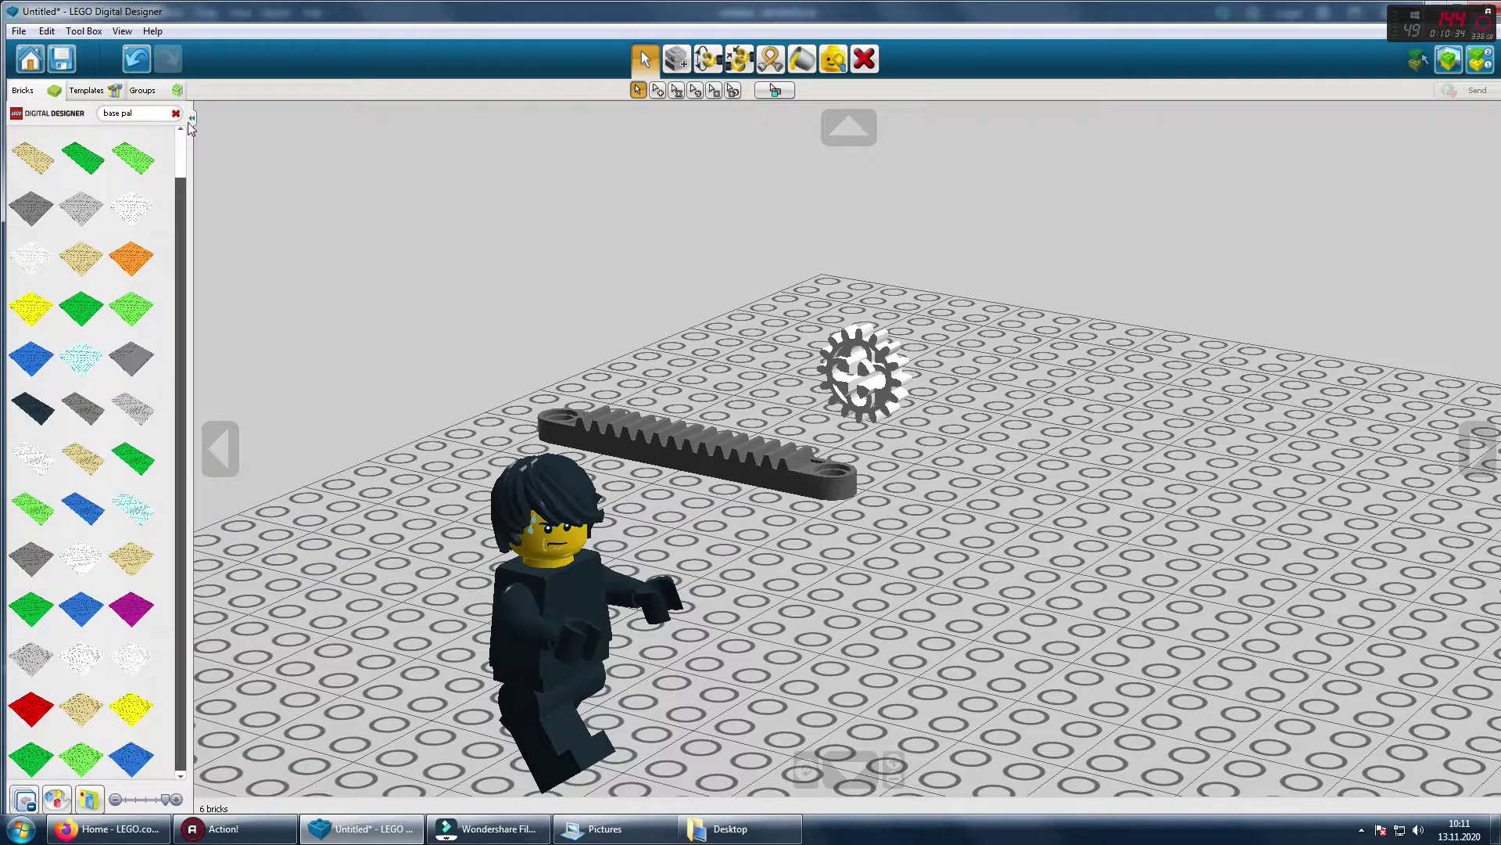
{"action": "left_click", "coordinate": [176, 114]}
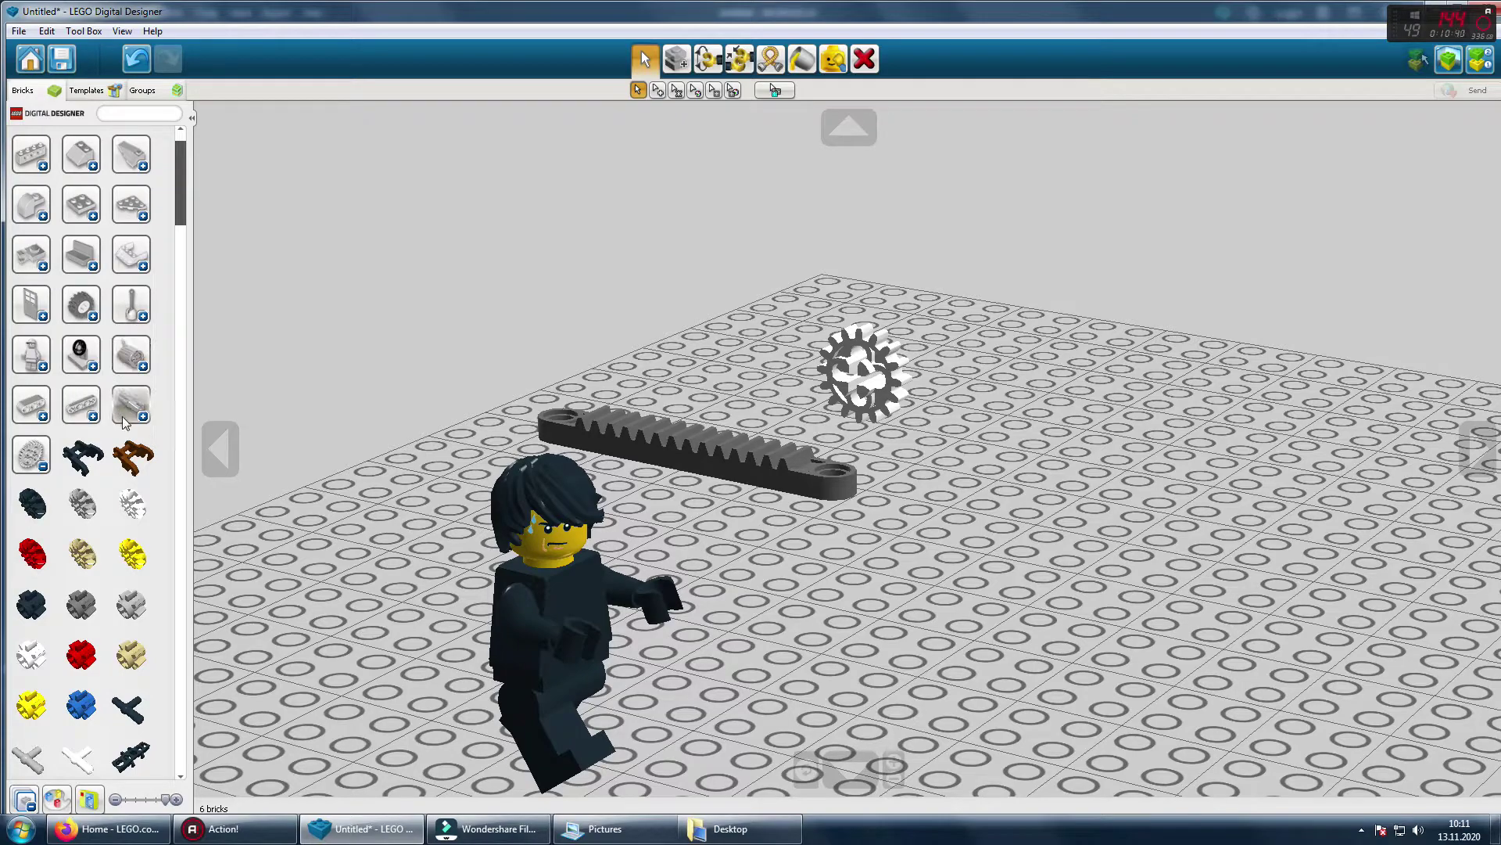
Step: Look through the gear bricks, and collapse the gear and base plate categories in the palette
{"action": "scroll", "coordinate": [117, 426], "scroll_direction": "down", "scroll_amount": 5}
{"action": "scroll", "coordinate": [91, 438], "scroll_direction": "up", "scroll_amount": 4}
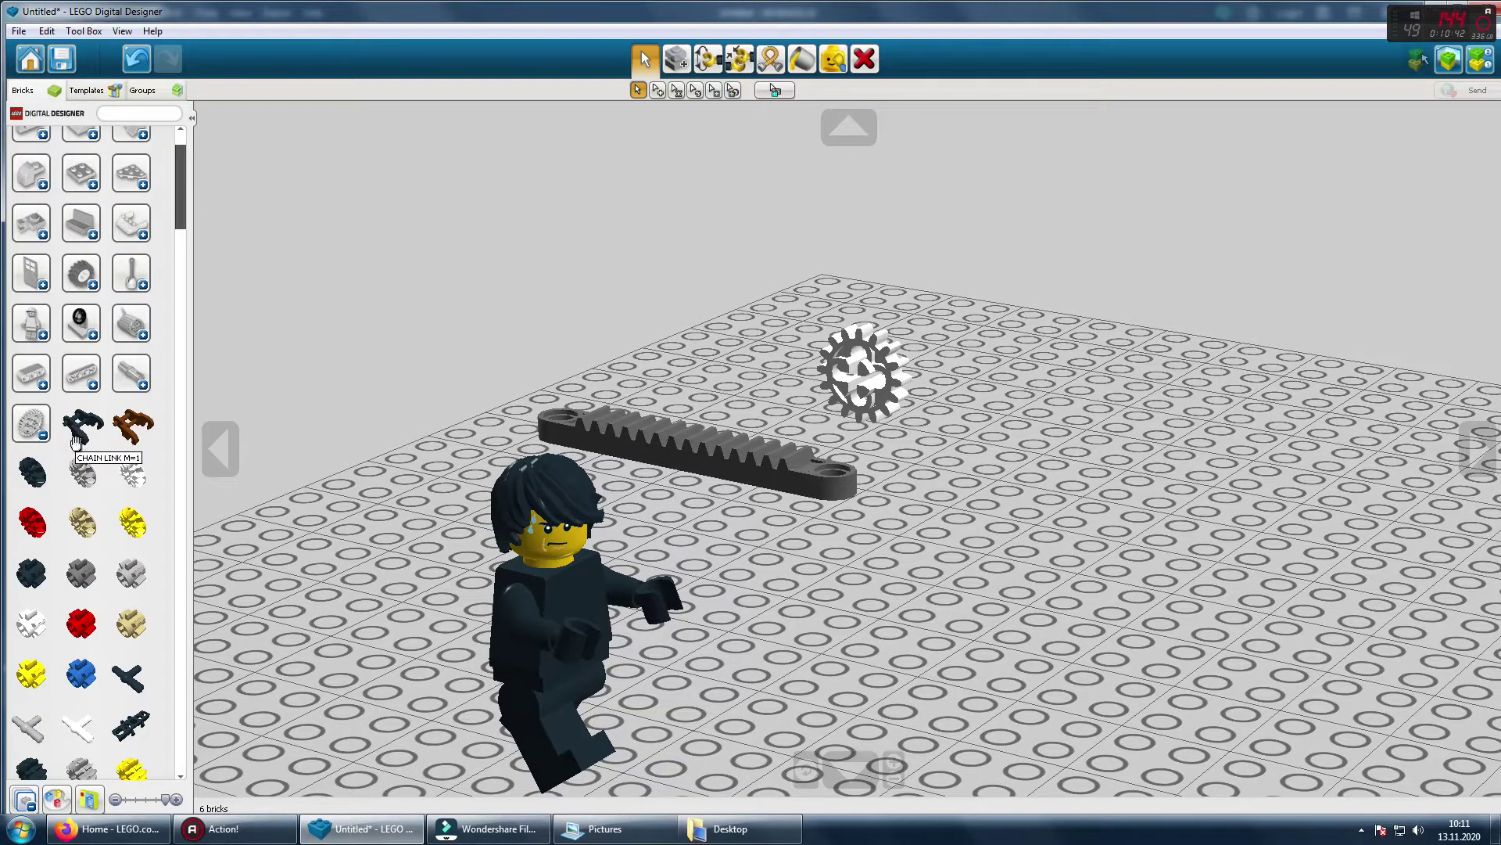
{"action": "scroll", "coordinate": [83, 450], "scroll_direction": "down", "scroll_amount": 6}
{"action": "scroll", "coordinate": [99, 489], "scroll_direction": "down", "scroll_amount": 6}
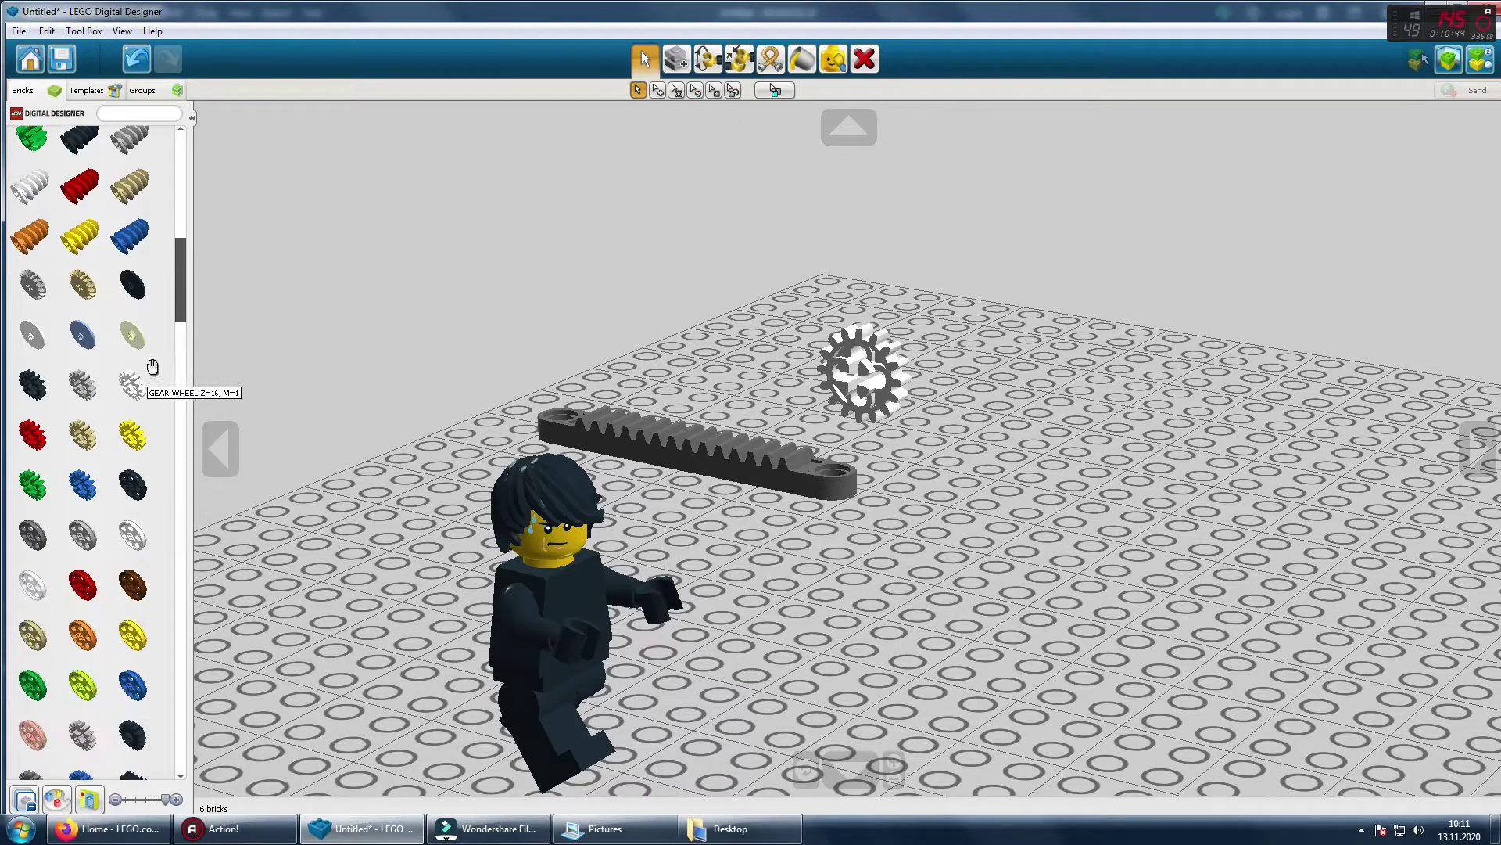
{"action": "left_click_drag", "start_coordinate": [180, 300], "coordinate": [196, 201]}
{"action": "left_click", "coordinate": [35, 481]}
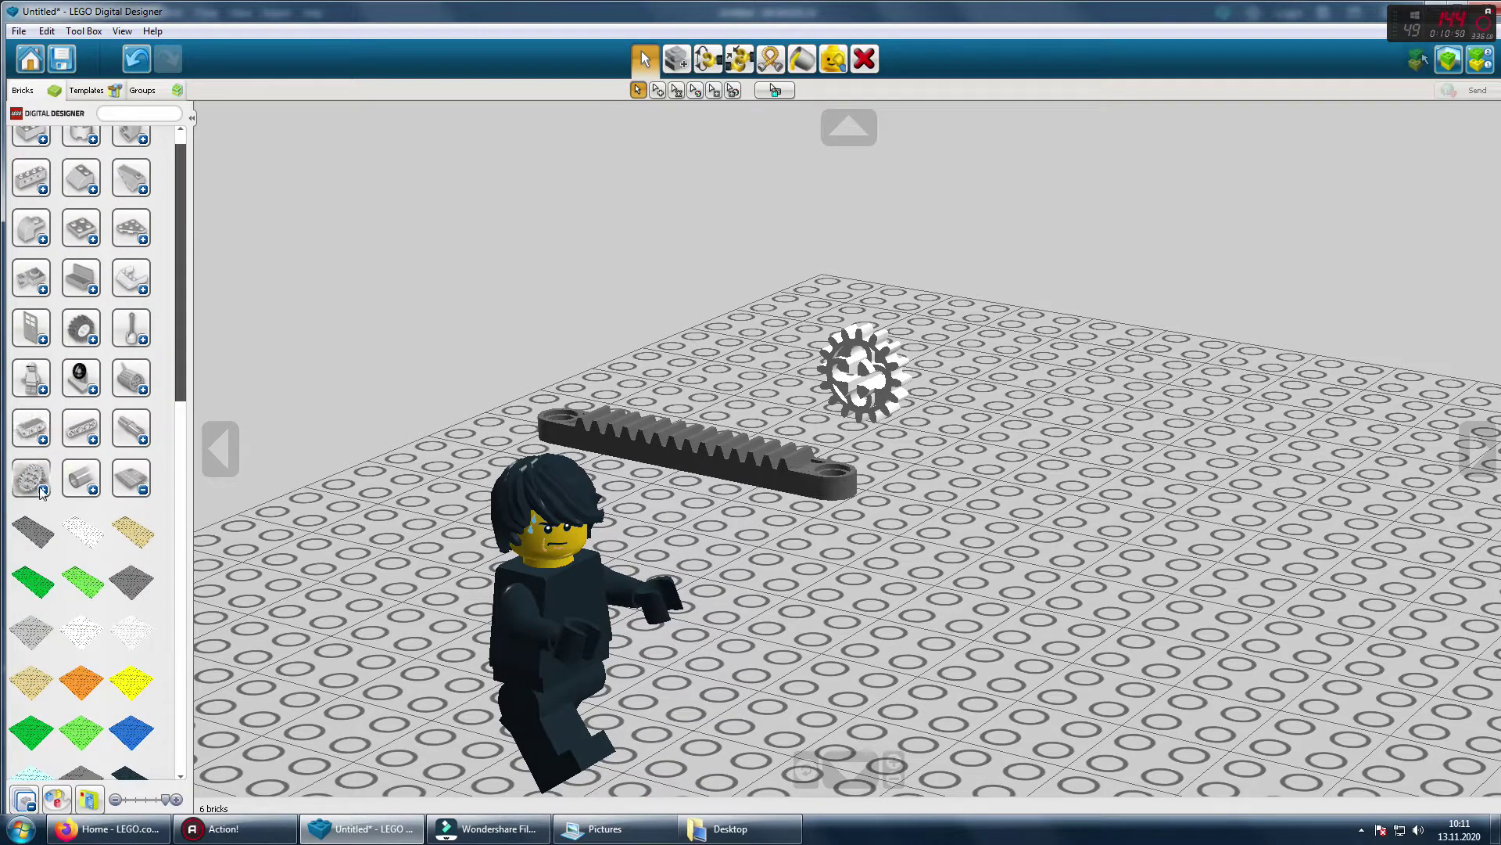
{"action": "left_click", "coordinate": [143, 491]}
Step: Place a light blue 1x4 lever without notch from the Technic beam category in front of the gear wheel
{"action": "left_click", "coordinate": [94, 462]}
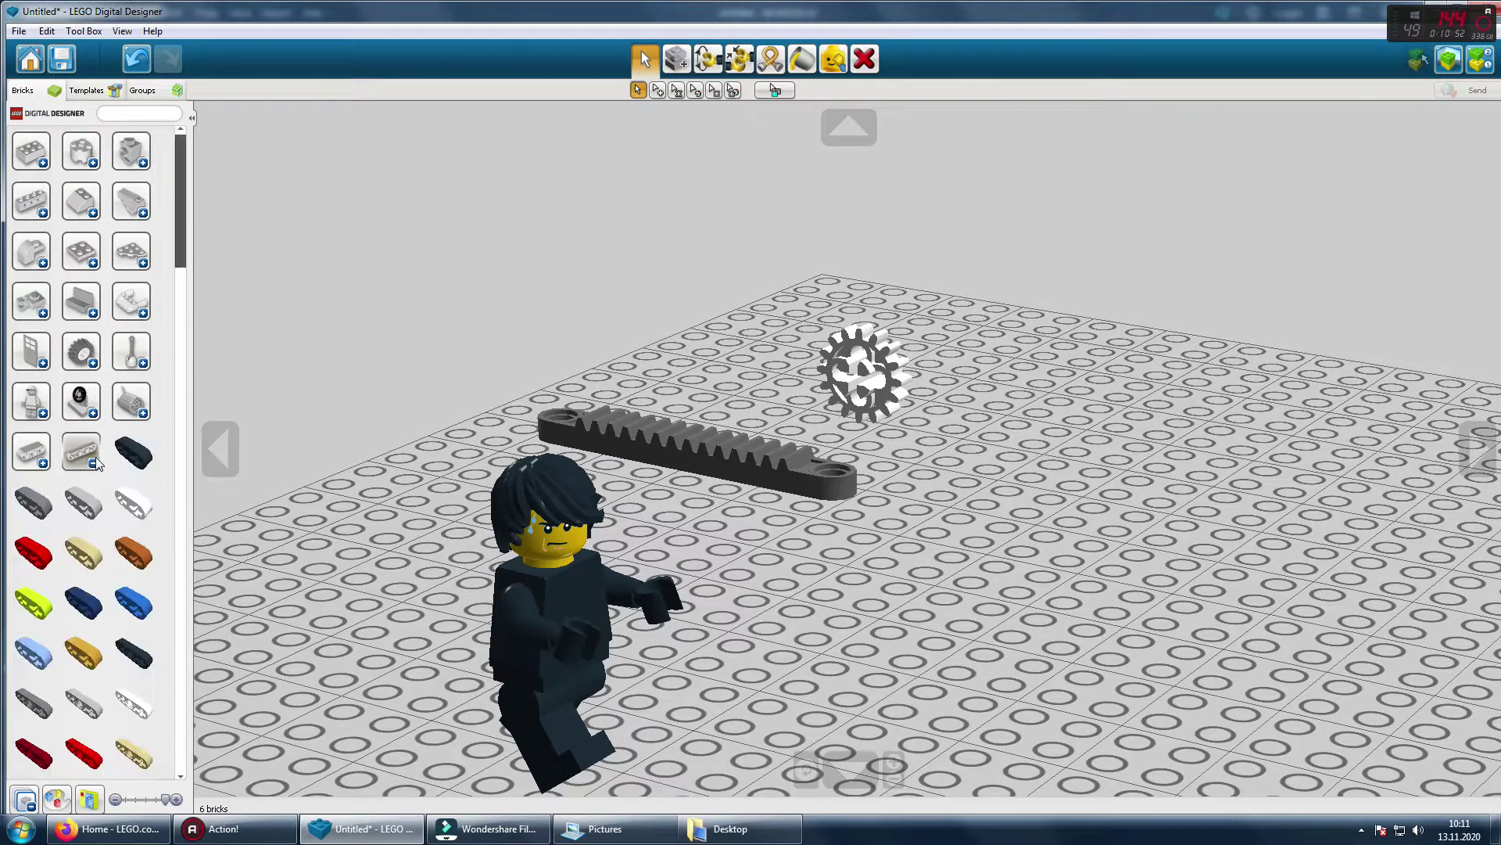
{"action": "left_click", "coordinate": [142, 469]}
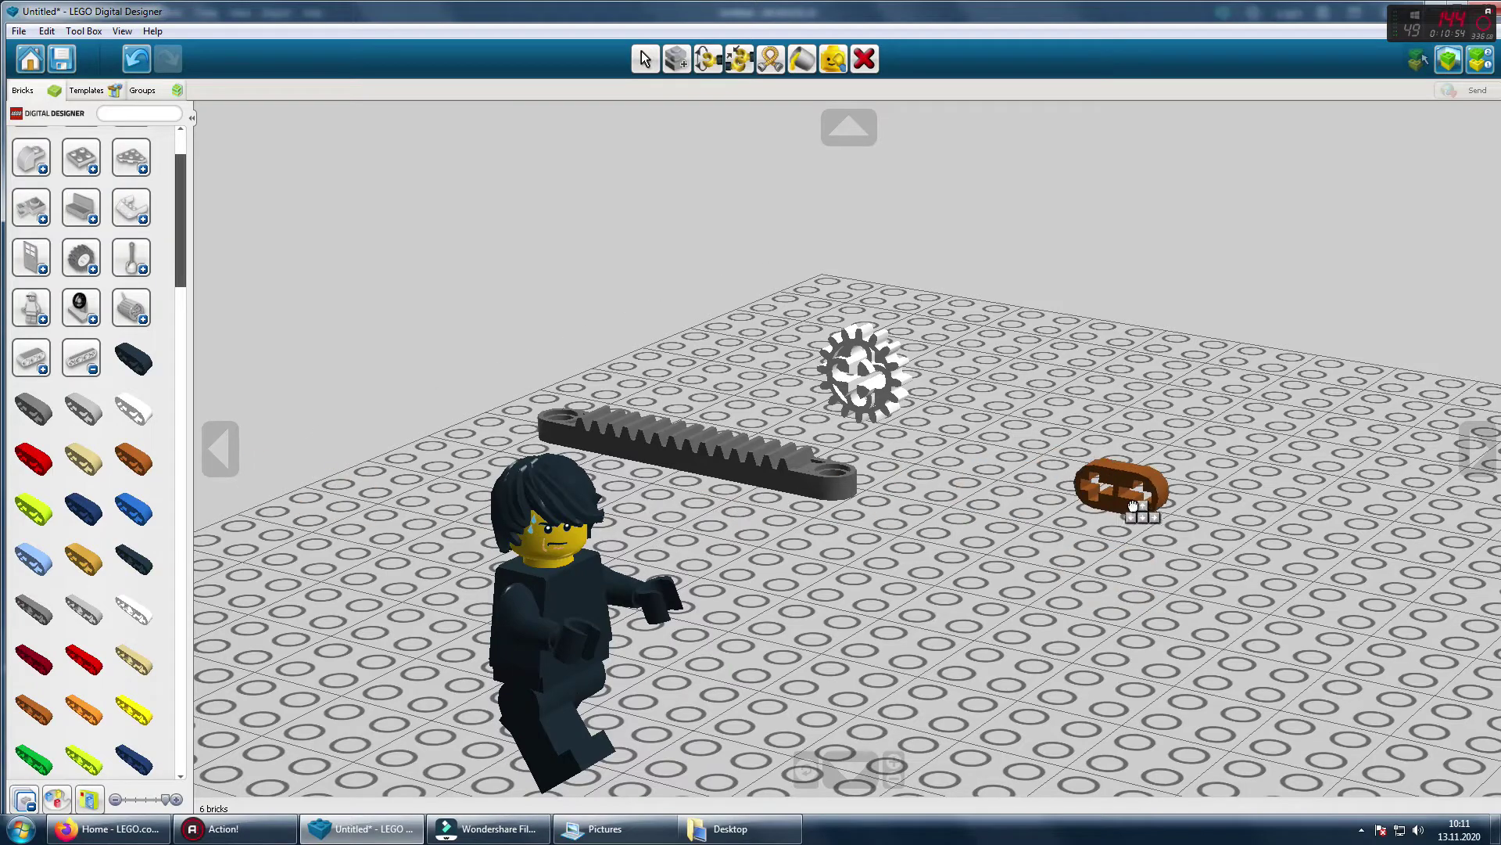
{"action": "left_click", "coordinate": [133, 660]}
{"action": "scroll", "coordinate": [123, 626], "scroll_direction": "down", "scroll_amount": 2}
{"action": "scroll", "coordinate": [122, 626], "scroll_direction": "down", "scroll_amount": 4}
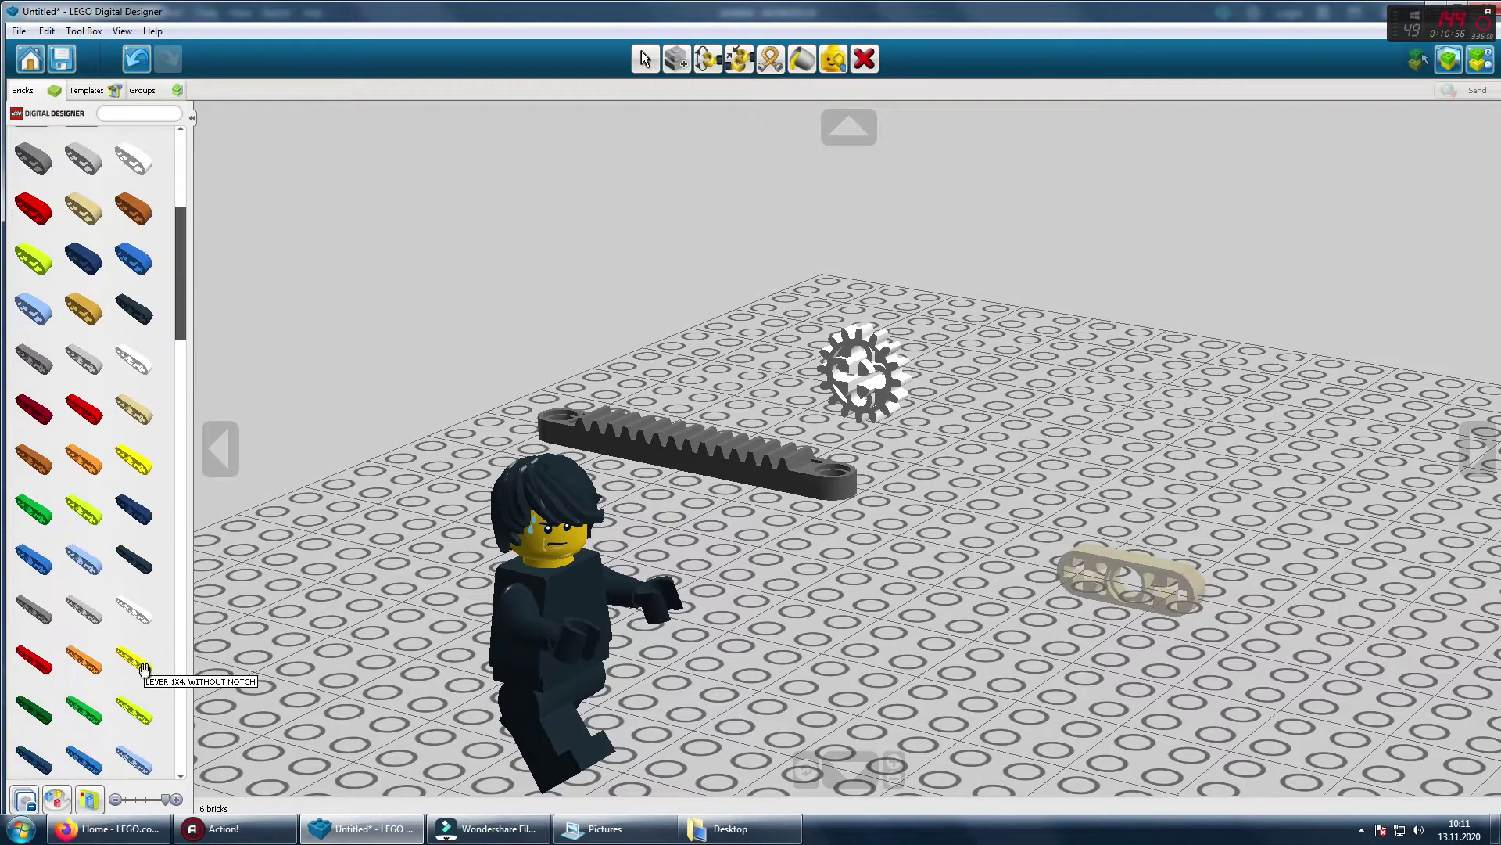
{"action": "left_click", "coordinate": [132, 635]}
{"action": "left_click", "coordinate": [1043, 574]}
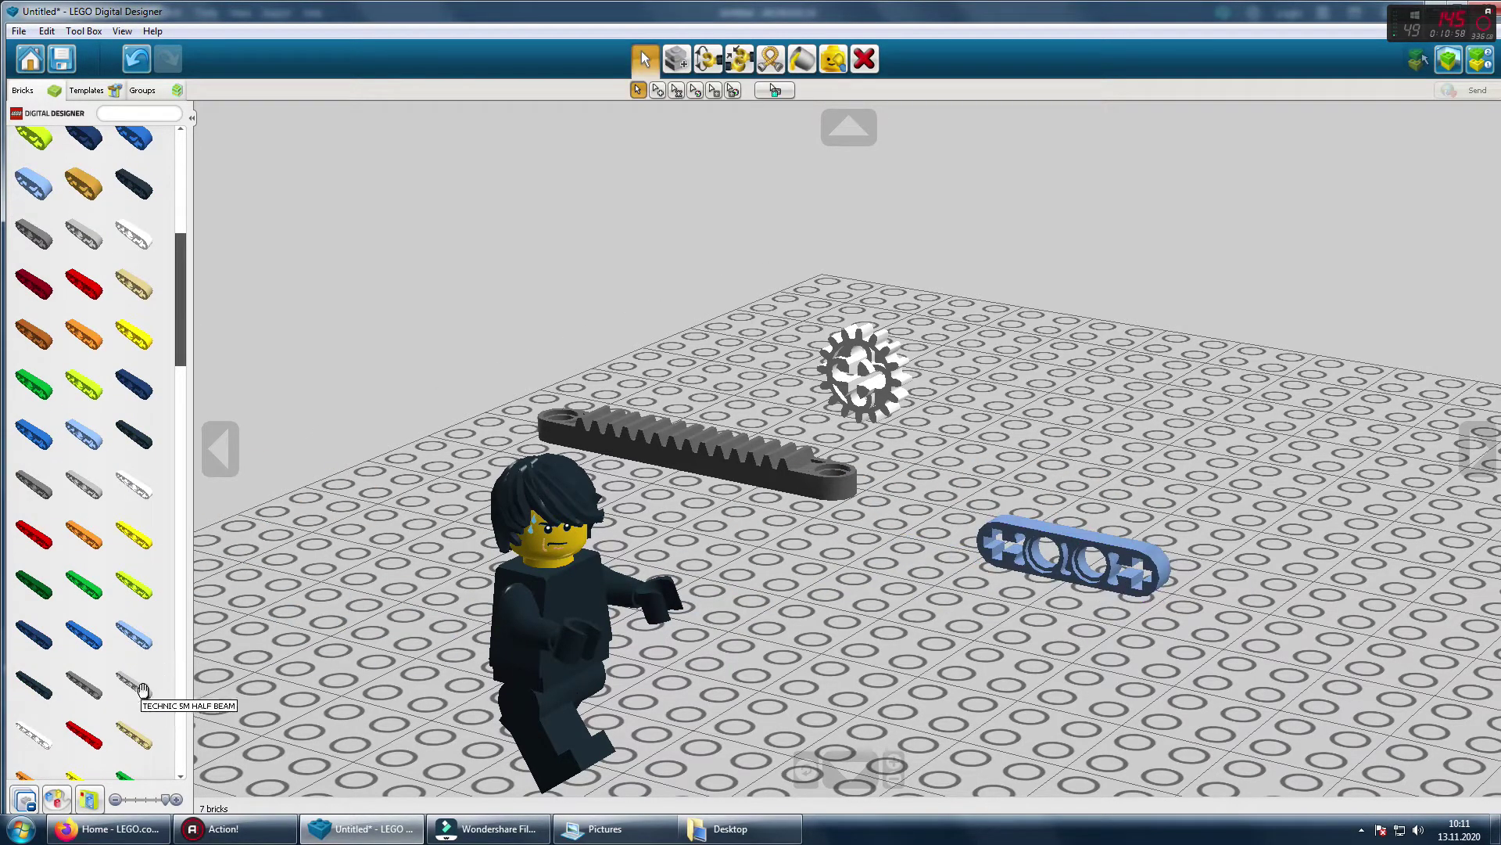
Step: Insert a transparent red bar from the accessories category into the end hole of the light blue lever, and adjust the lever's position
{"action": "scroll", "coordinate": [174, 406], "scroll_direction": "down", "scroll_amount": 10}
{"action": "left_click_drag", "start_coordinate": [170, 460], "coordinate": [225, 185]}
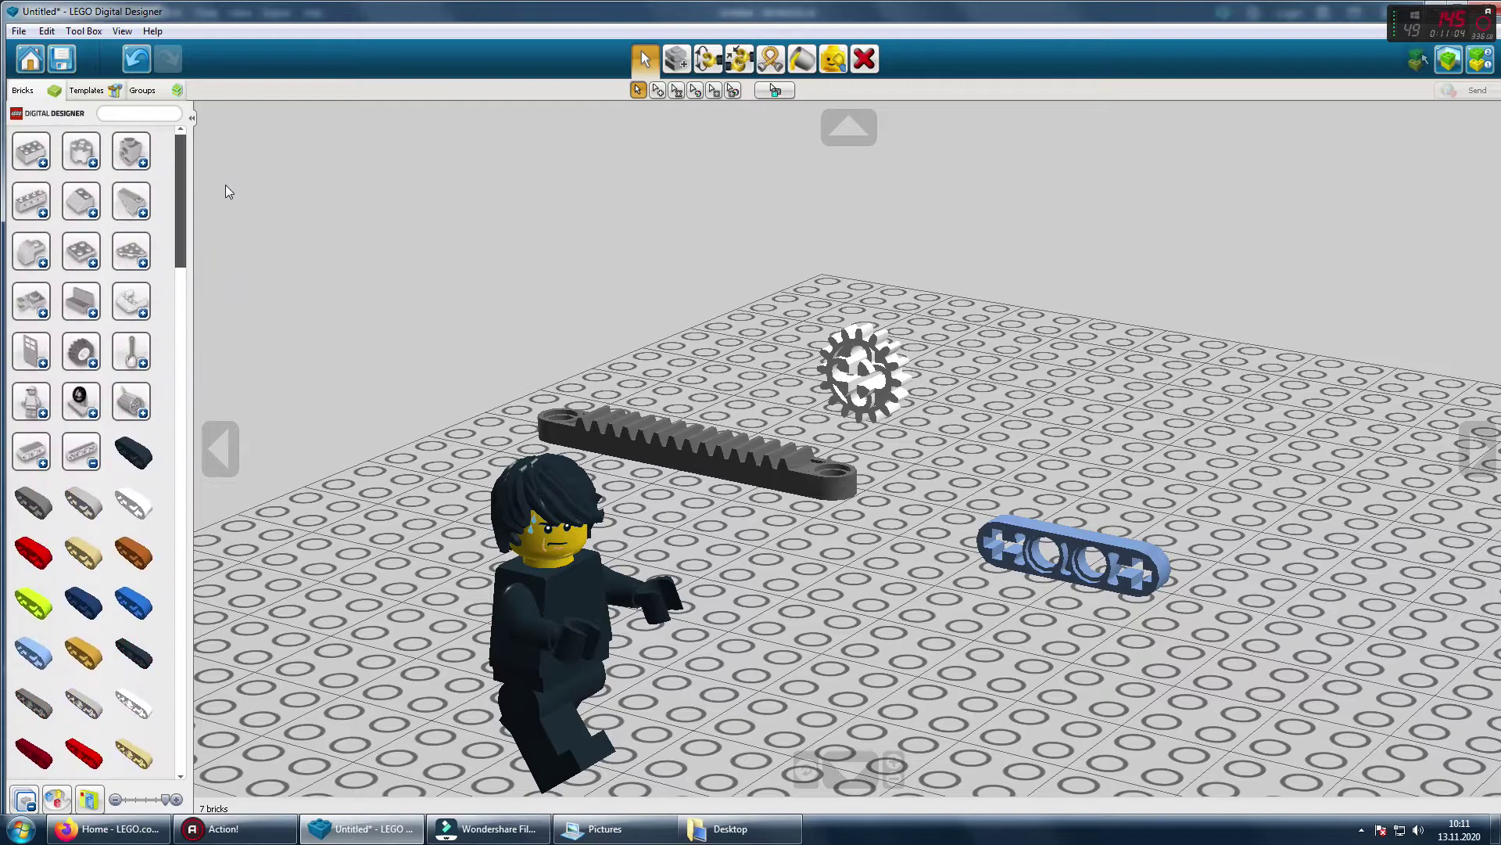
{"action": "left_click", "coordinate": [89, 444]}
{"action": "left_click", "coordinate": [140, 359]}
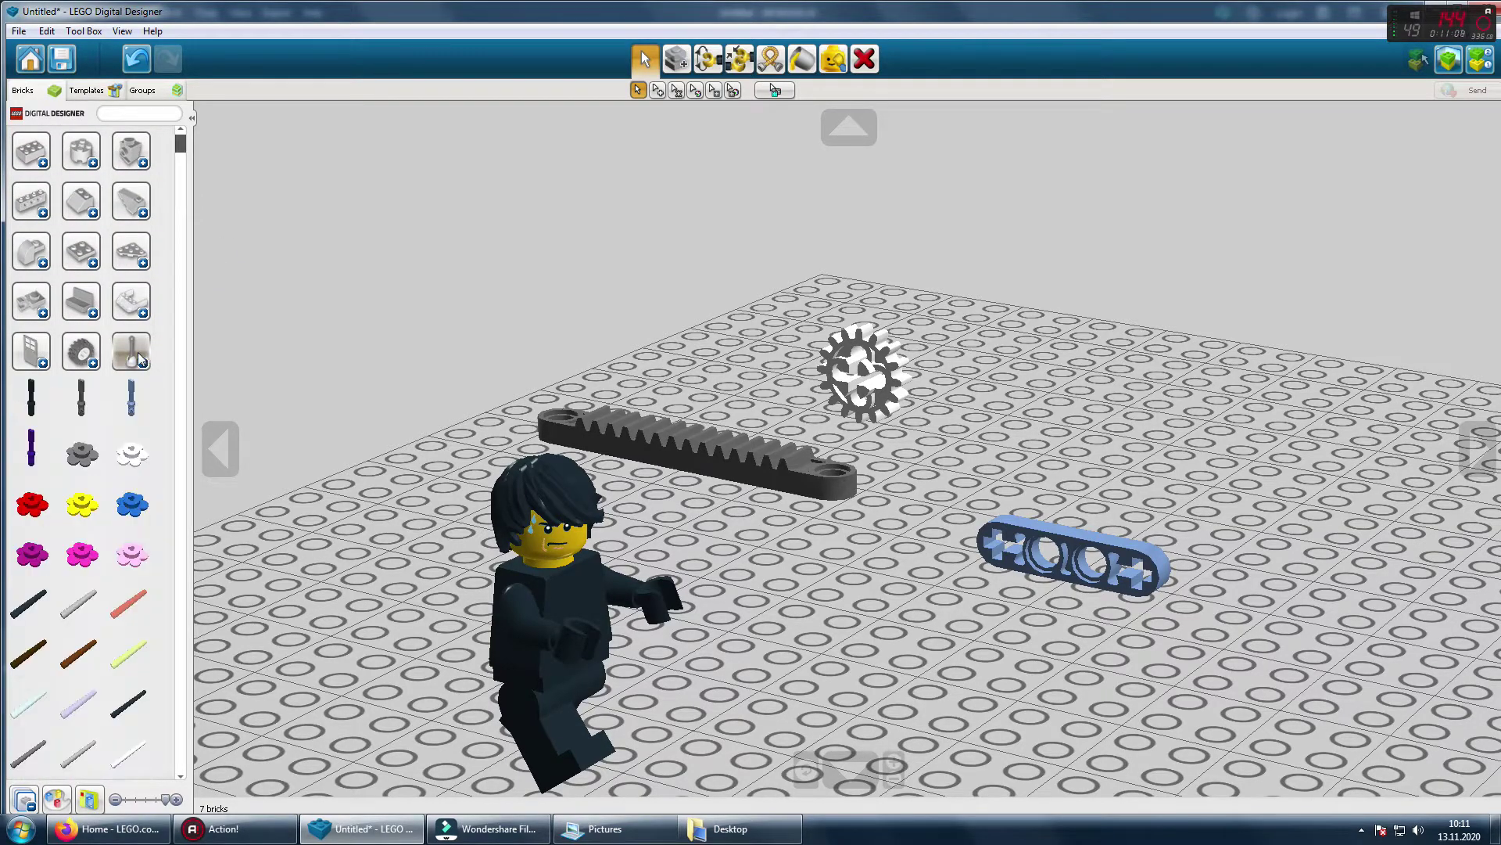
{"action": "left_click", "coordinate": [128, 603]}
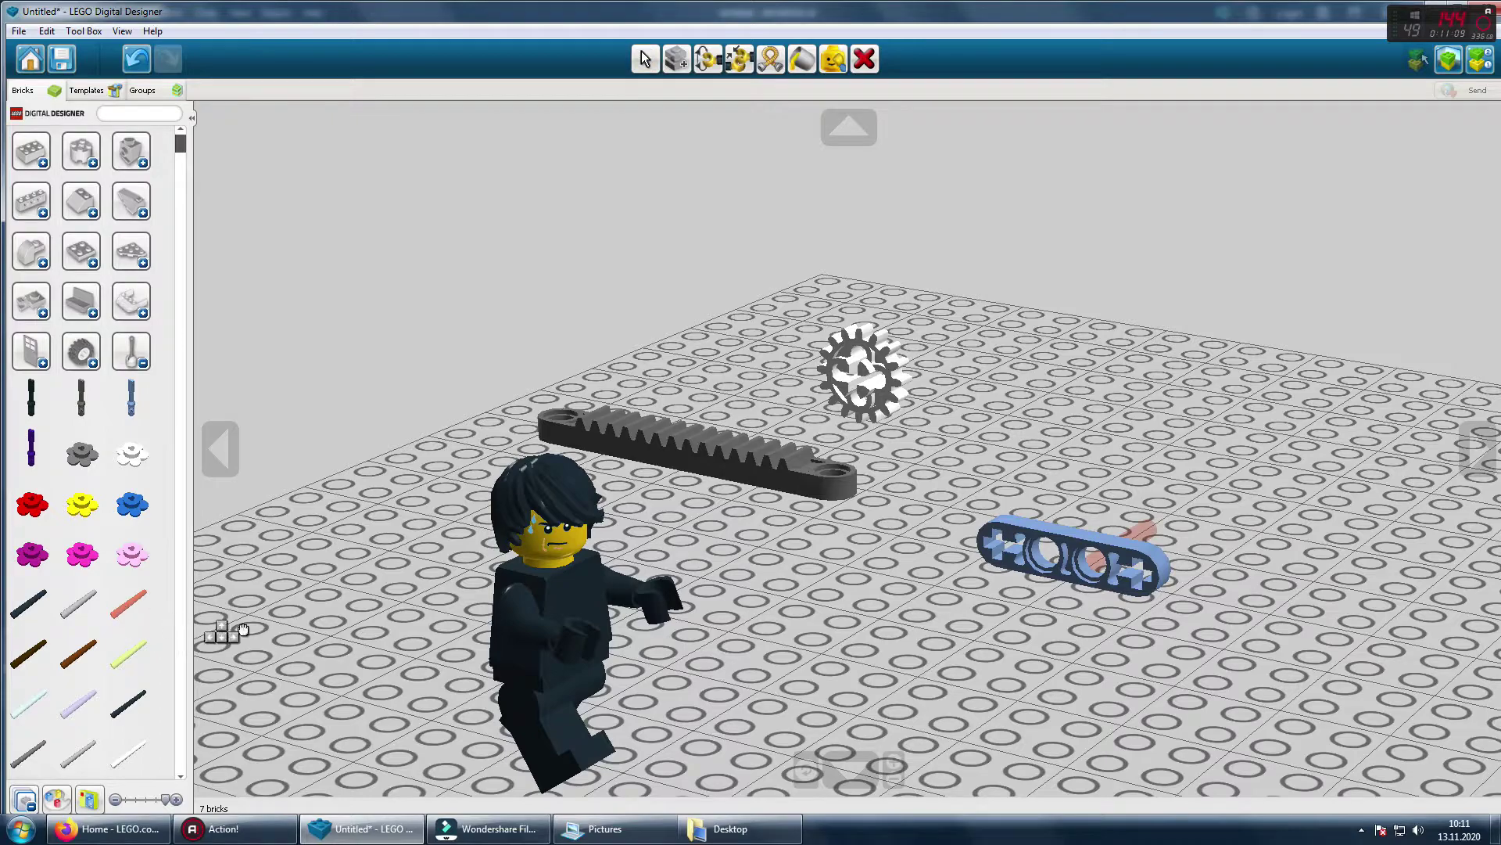
{"action": "left_click", "coordinate": [986, 568]}
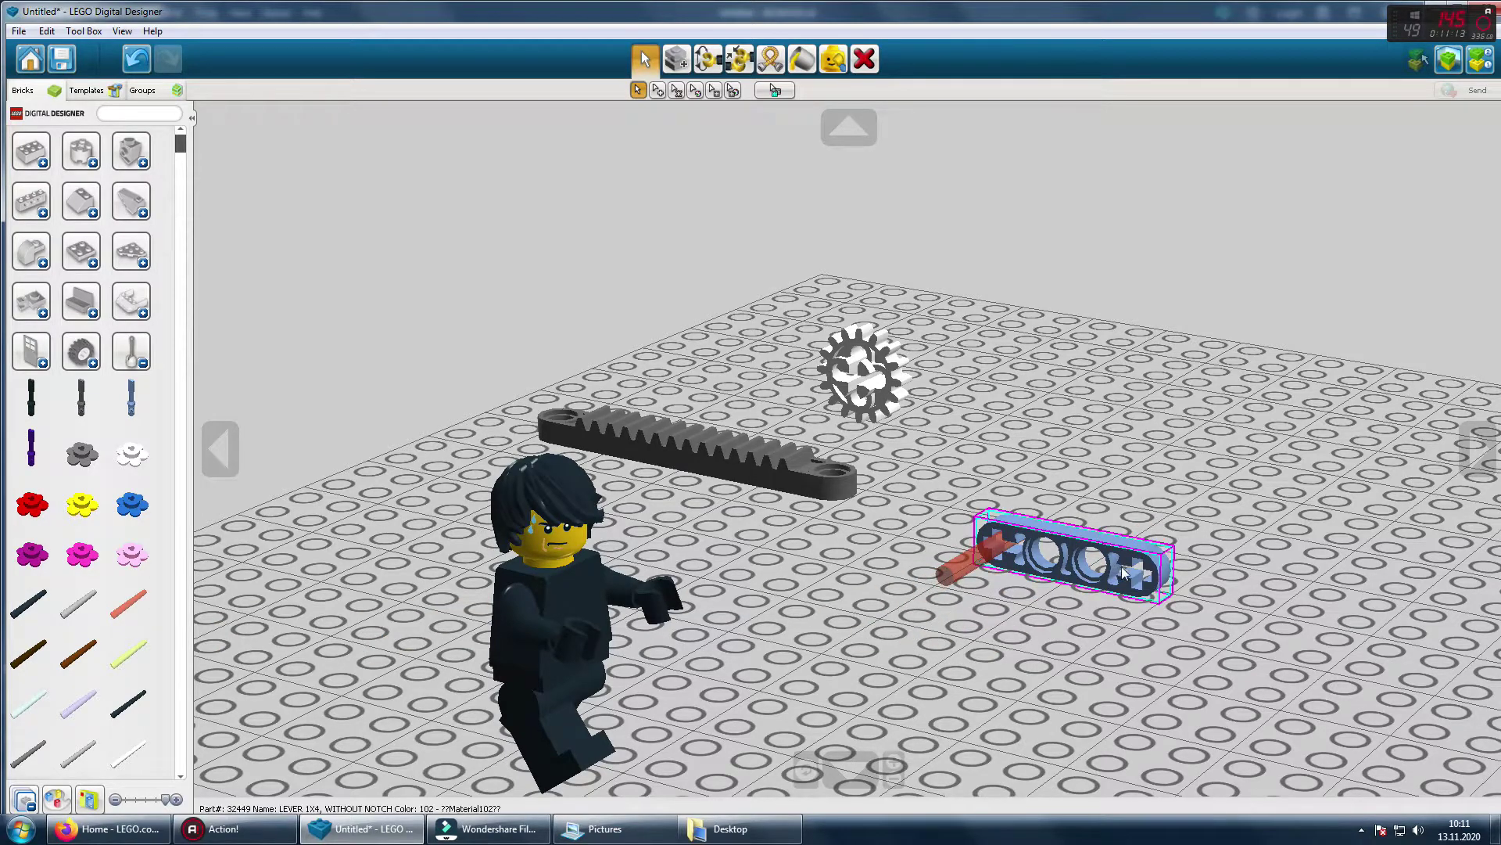
{"action": "left_click_drag", "start_coordinate": [1111, 568], "coordinate": [1087, 552]}
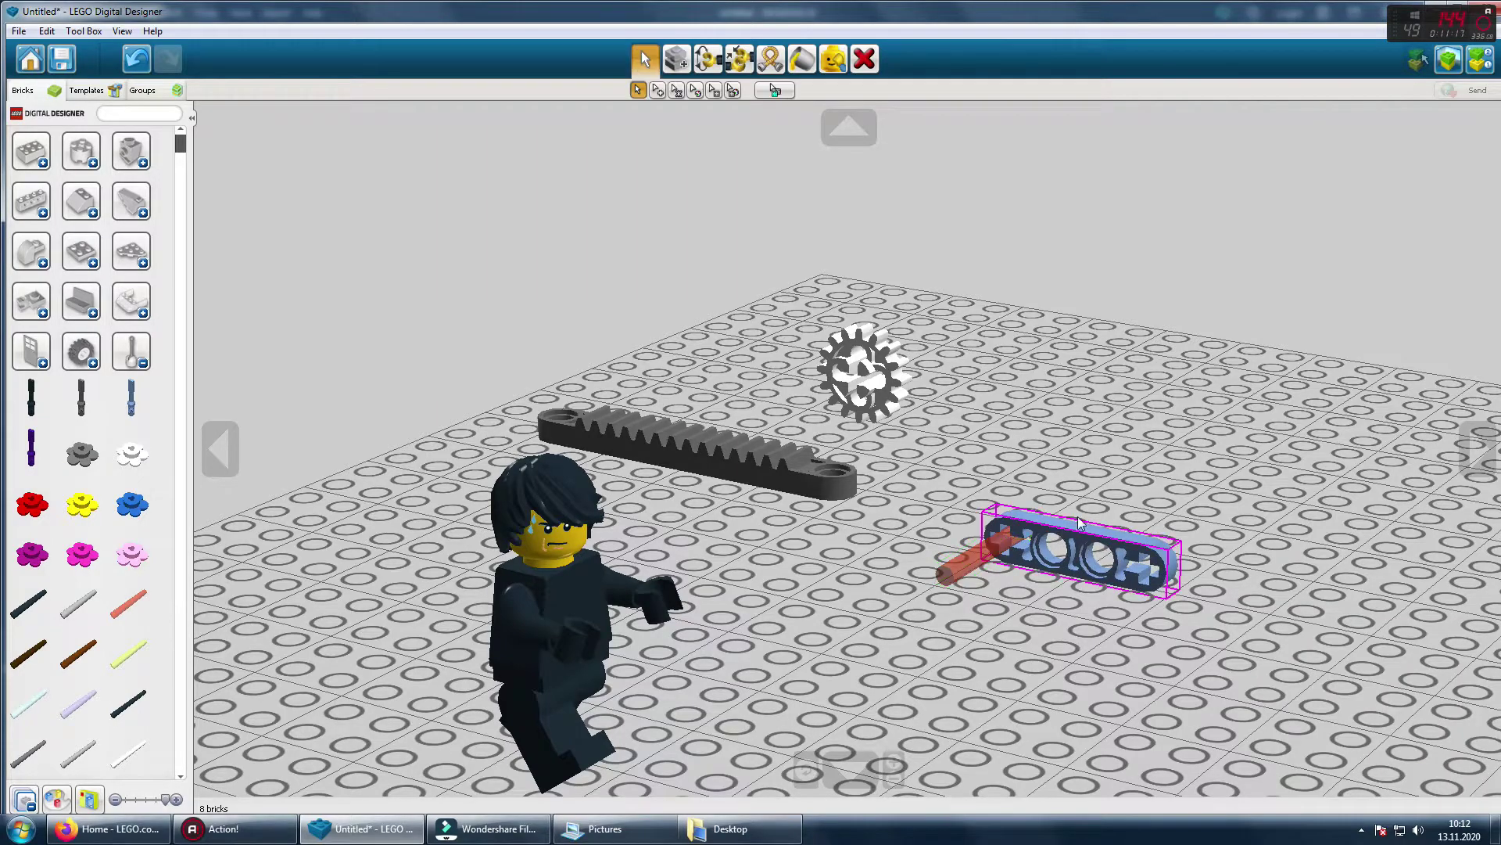
{"action": "left_click", "coordinate": [725, 62]}
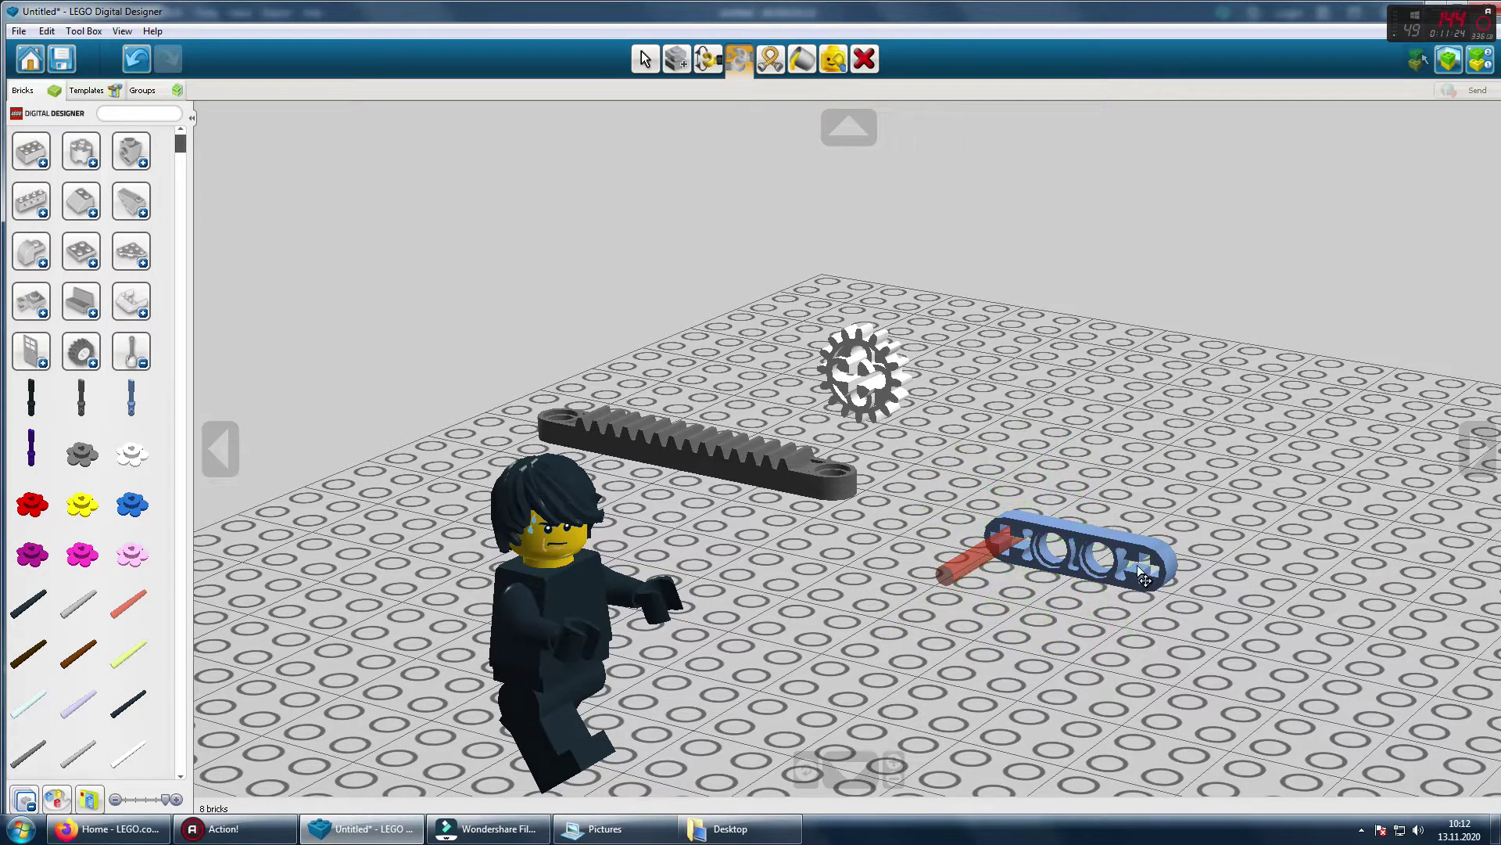
{"action": "right_click_drag", "start_coordinate": [972, 456], "coordinate": [568, 495]}
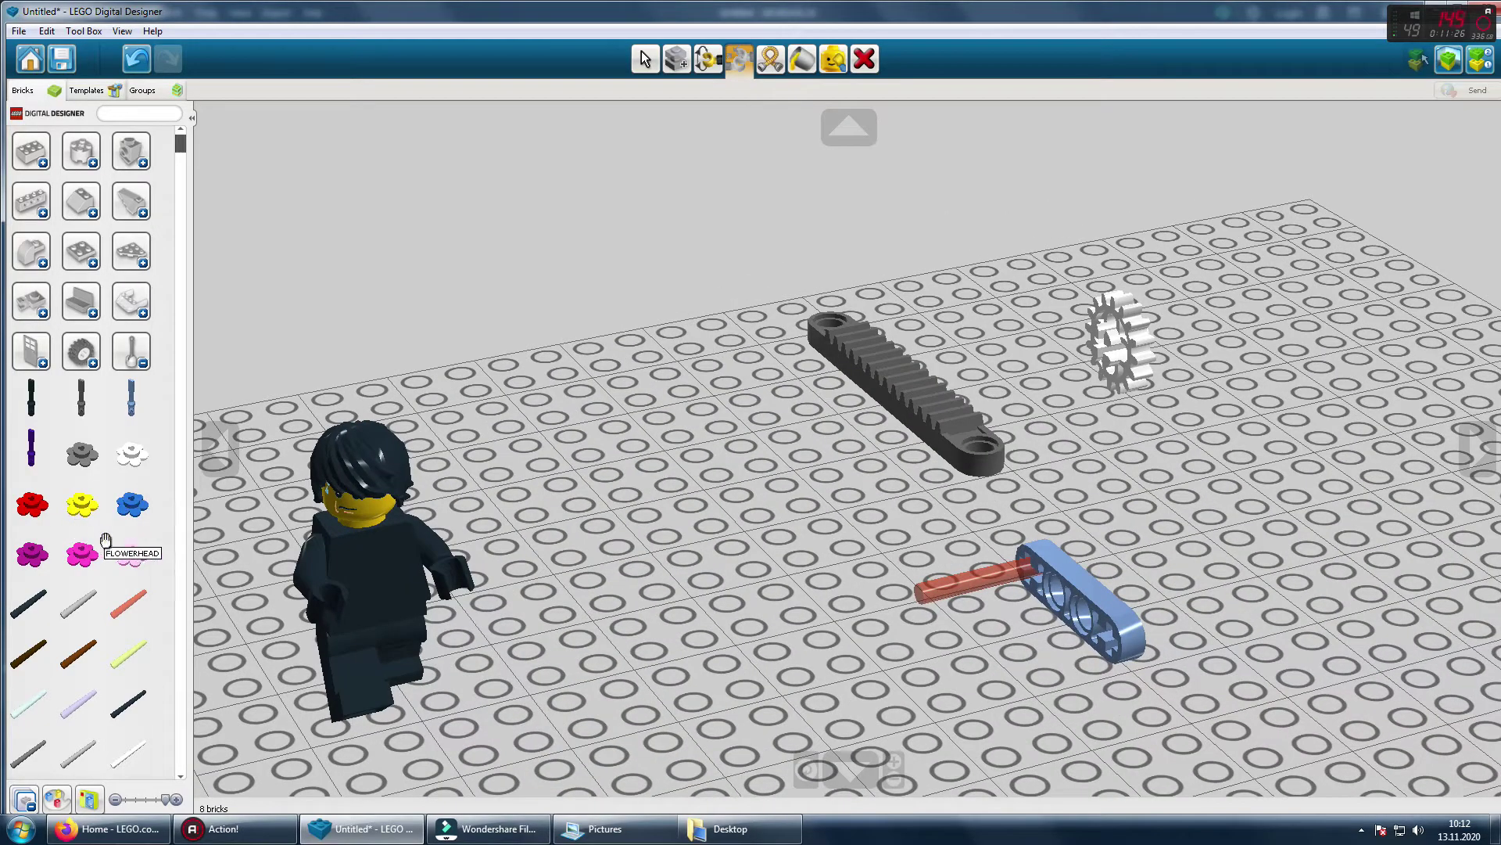
{"action": "scroll", "coordinate": [123, 658], "scroll_direction": "down", "scroll_amount": 3}
{"action": "scroll", "coordinate": [133, 633], "scroll_direction": "down", "scroll_amount": 3}
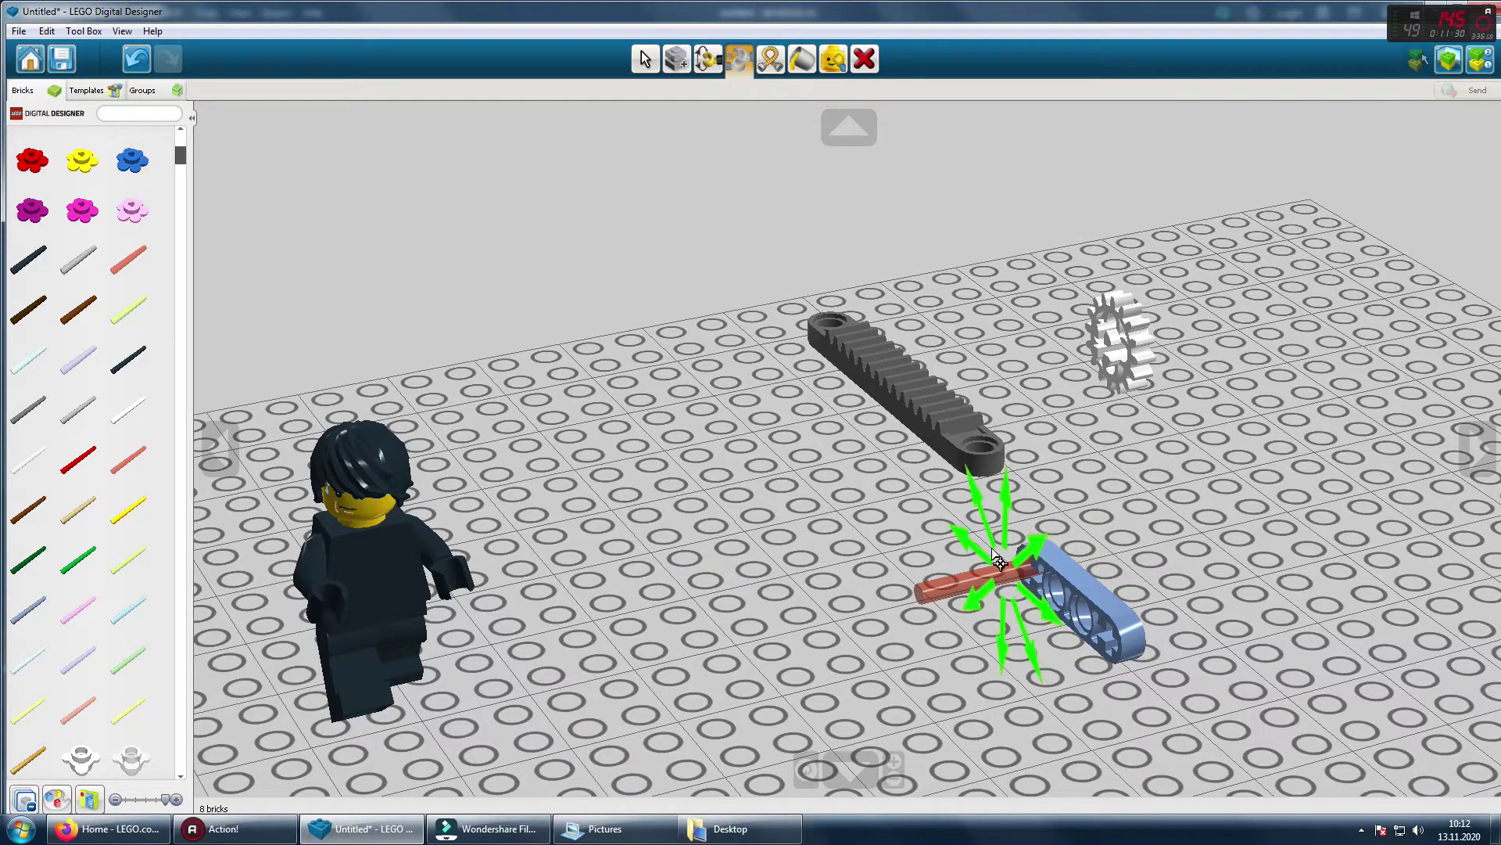
Step: Duplicate the light blue 1x4 lever and attach the copy to the free end of the transparent red bar
{"action": "right_click_drag", "start_coordinate": [997, 551], "coordinate": [794, 455]}
{"action": "left_click", "coordinate": [646, 58]}
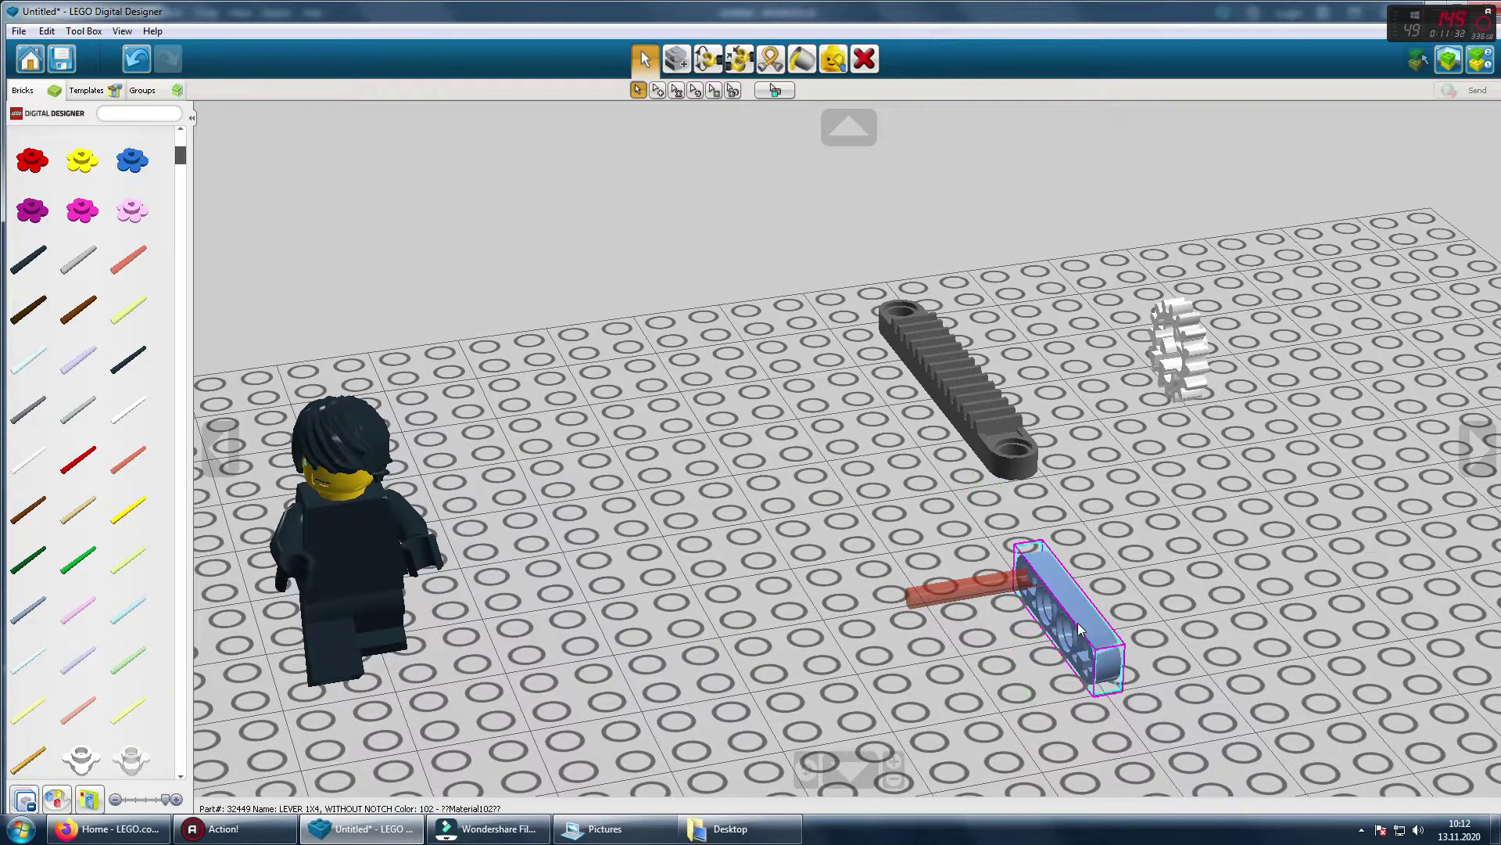
{"action": "key", "text": "ctrl+c"}
{"action": "key", "text": "ctrl+v"}
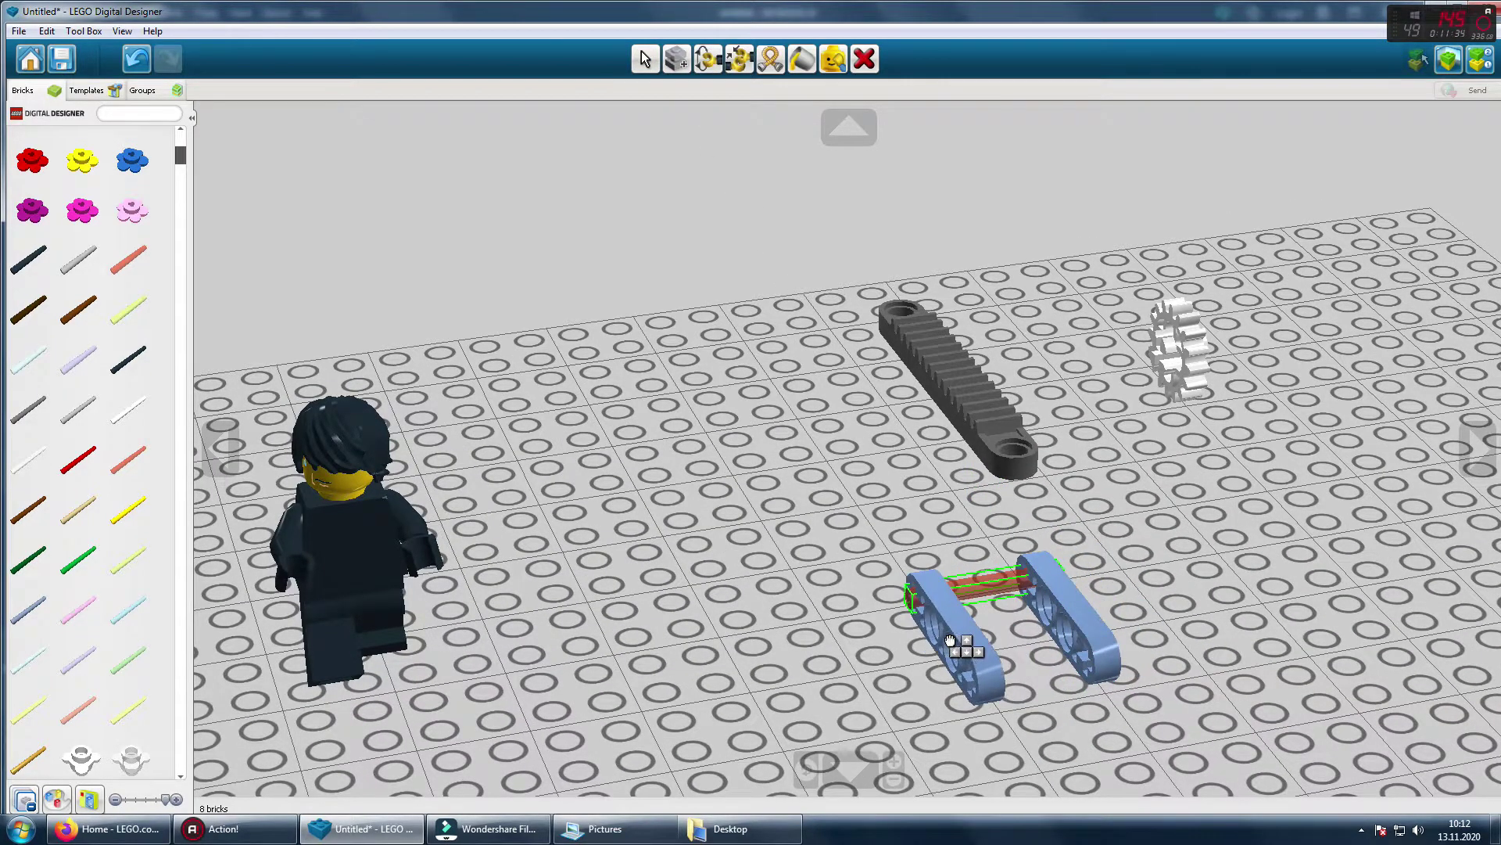
{"action": "left_click", "coordinate": [954, 639]}
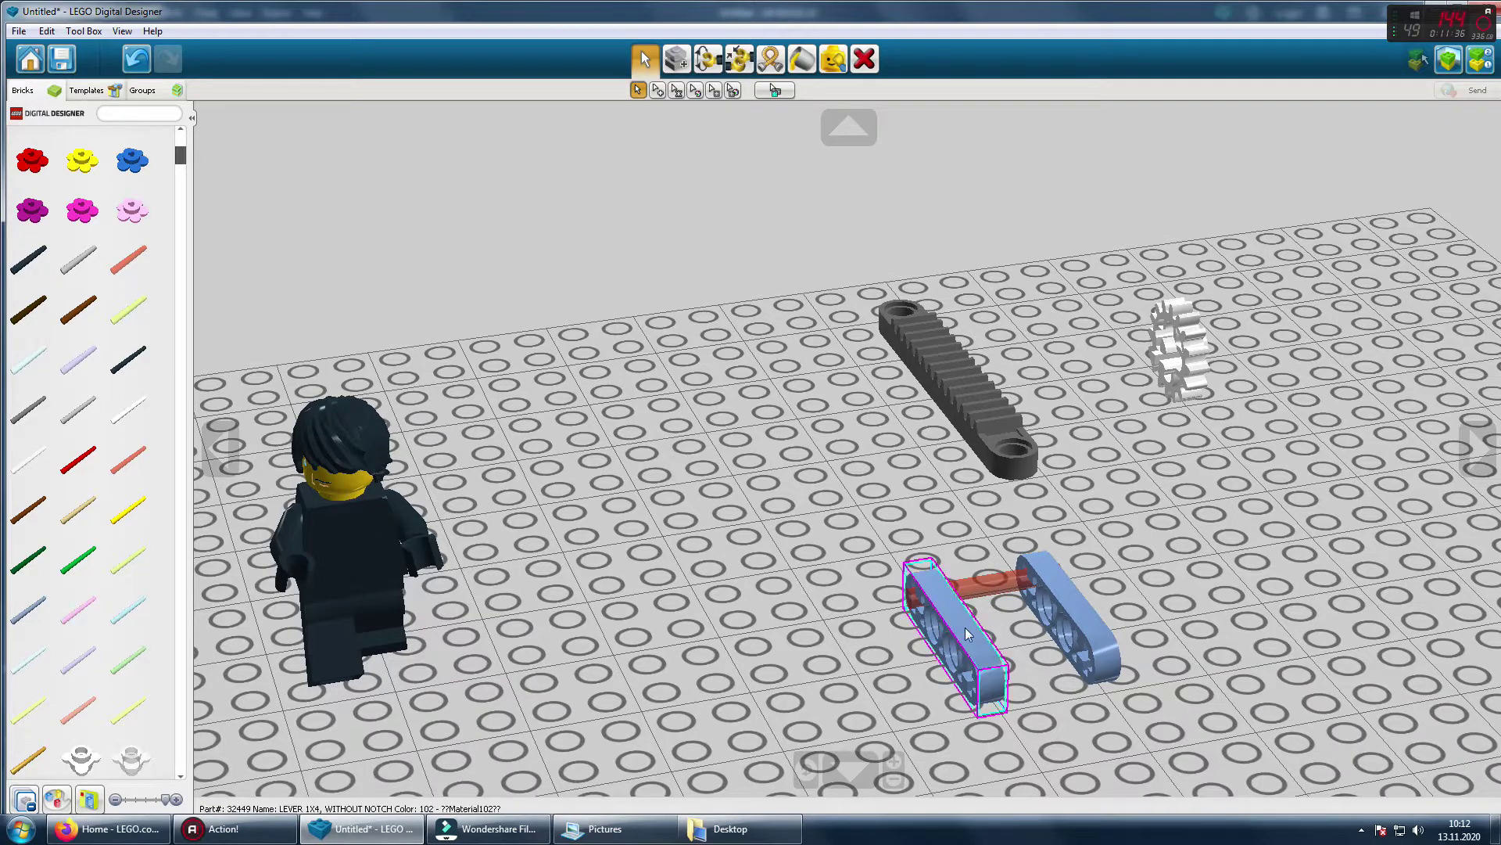
{"action": "key", "text": "h"}
{"action": "key", "text": "v"}
{"action": "left_click", "coordinate": [987, 645]}
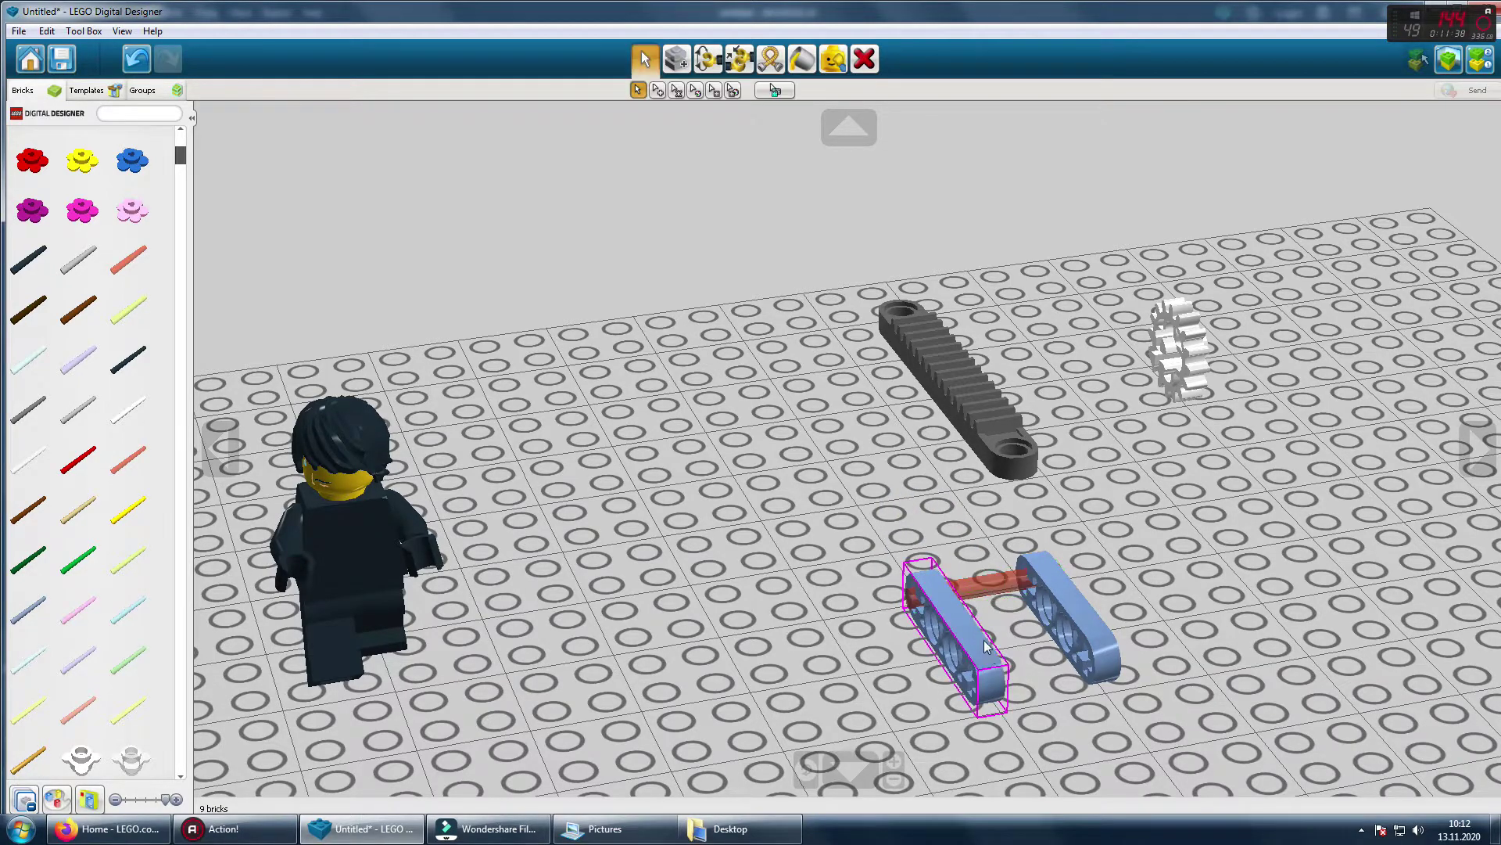
{"action": "left_click", "coordinate": [739, 58]}
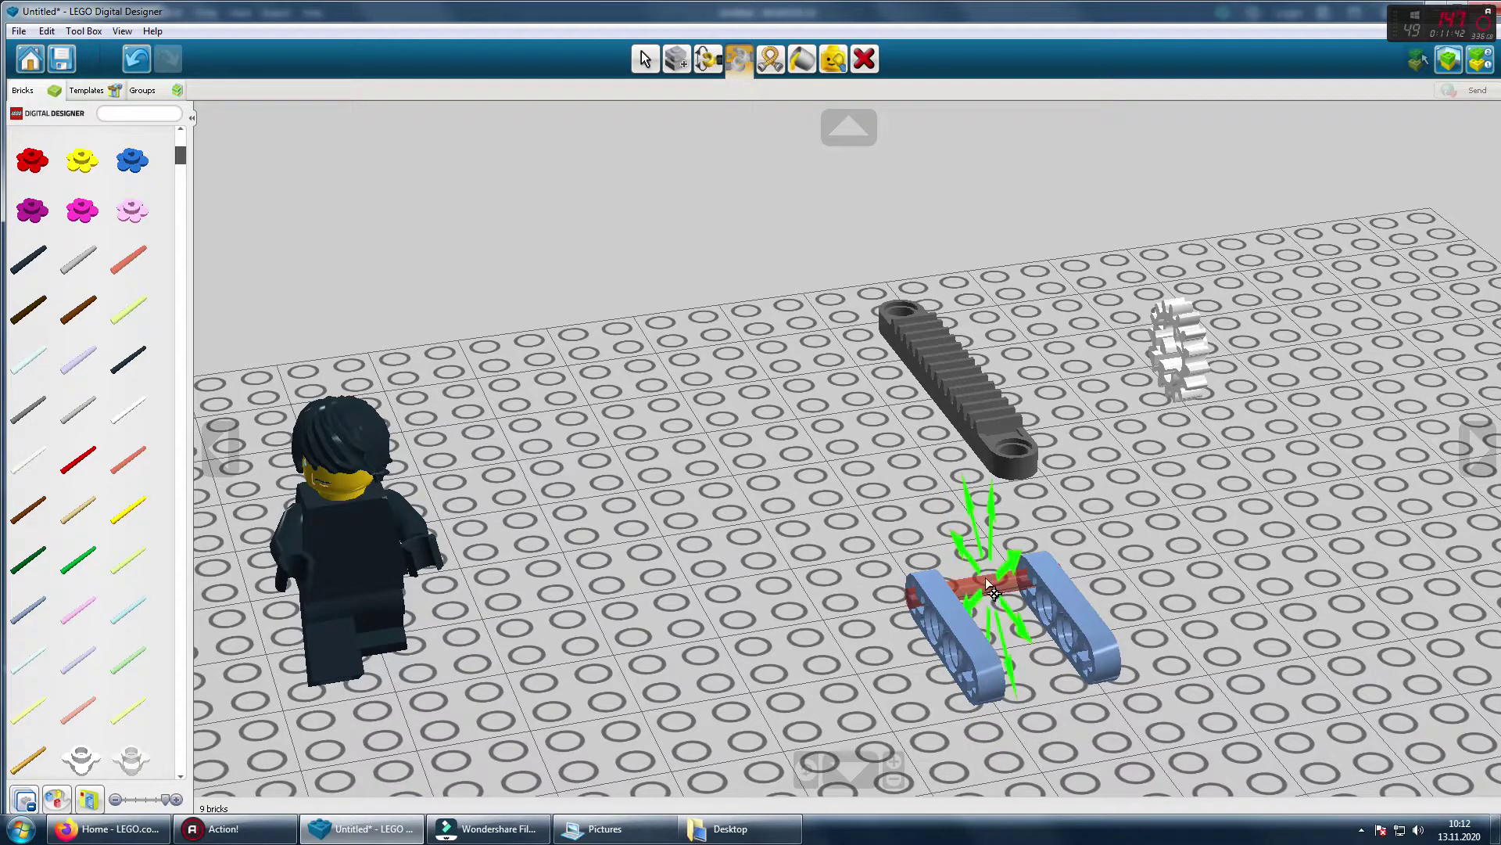
{"action": "right_click_drag", "start_coordinate": [1050, 592], "coordinate": [907, 554]}
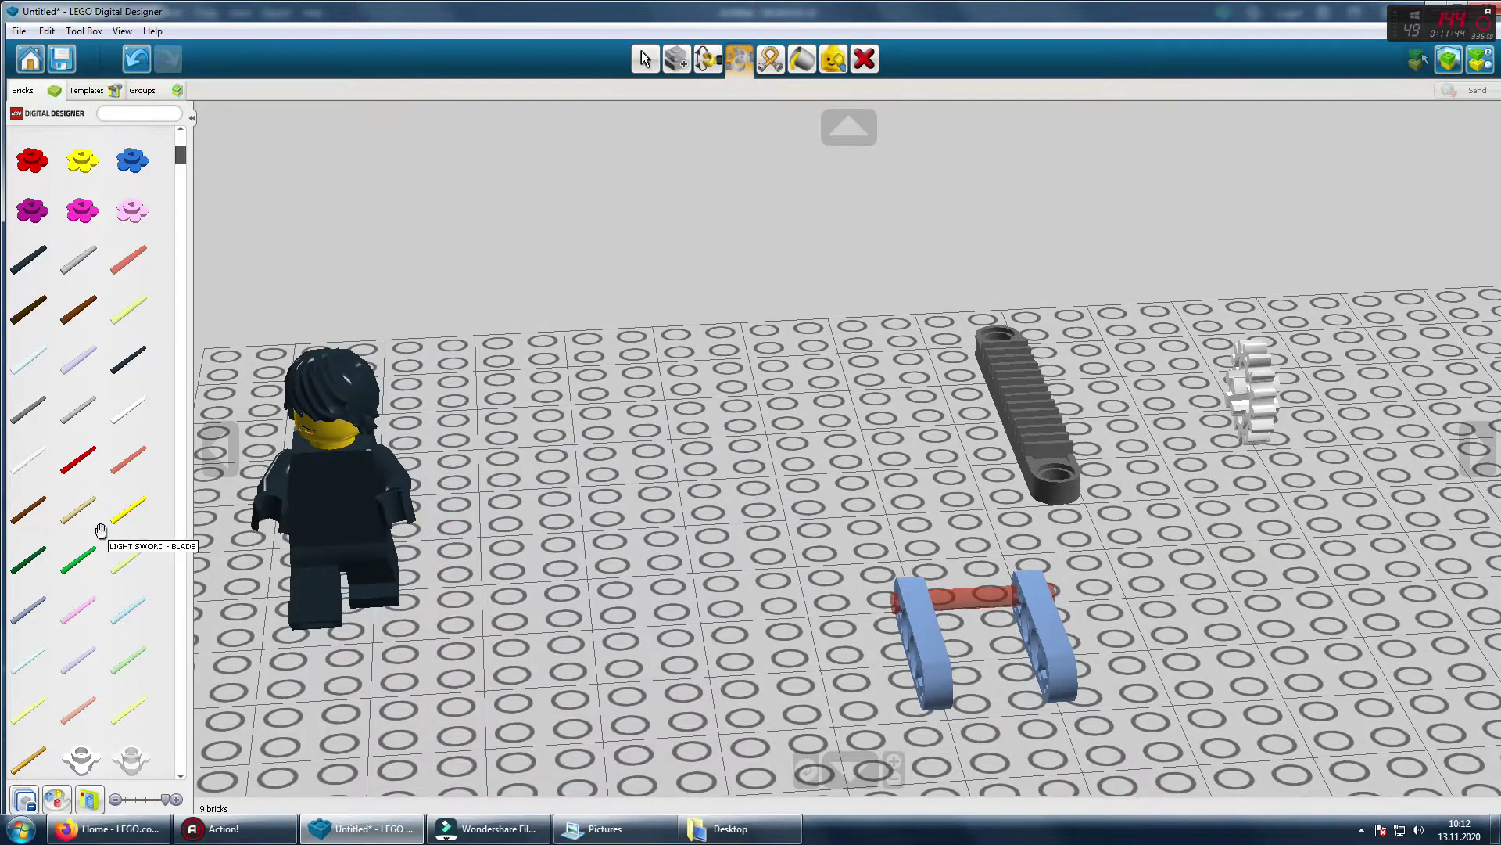
{"action": "scroll", "coordinate": [101, 531], "scroll_direction": "down", "scroll_amount": 10}
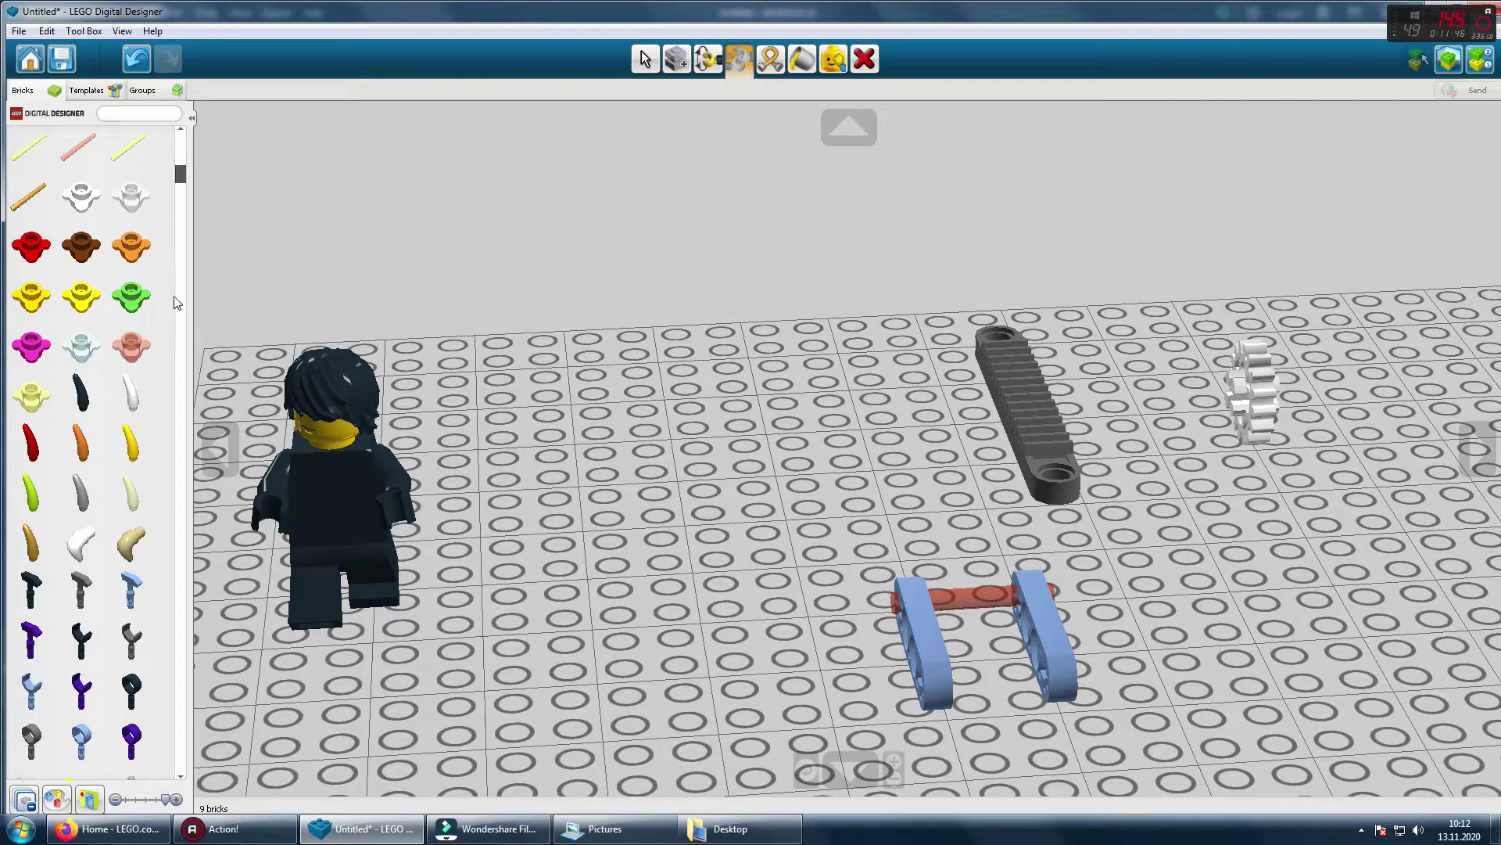
{"action": "scroll", "coordinate": [178, 300], "scroll_direction": "down", "scroll_amount": 3}
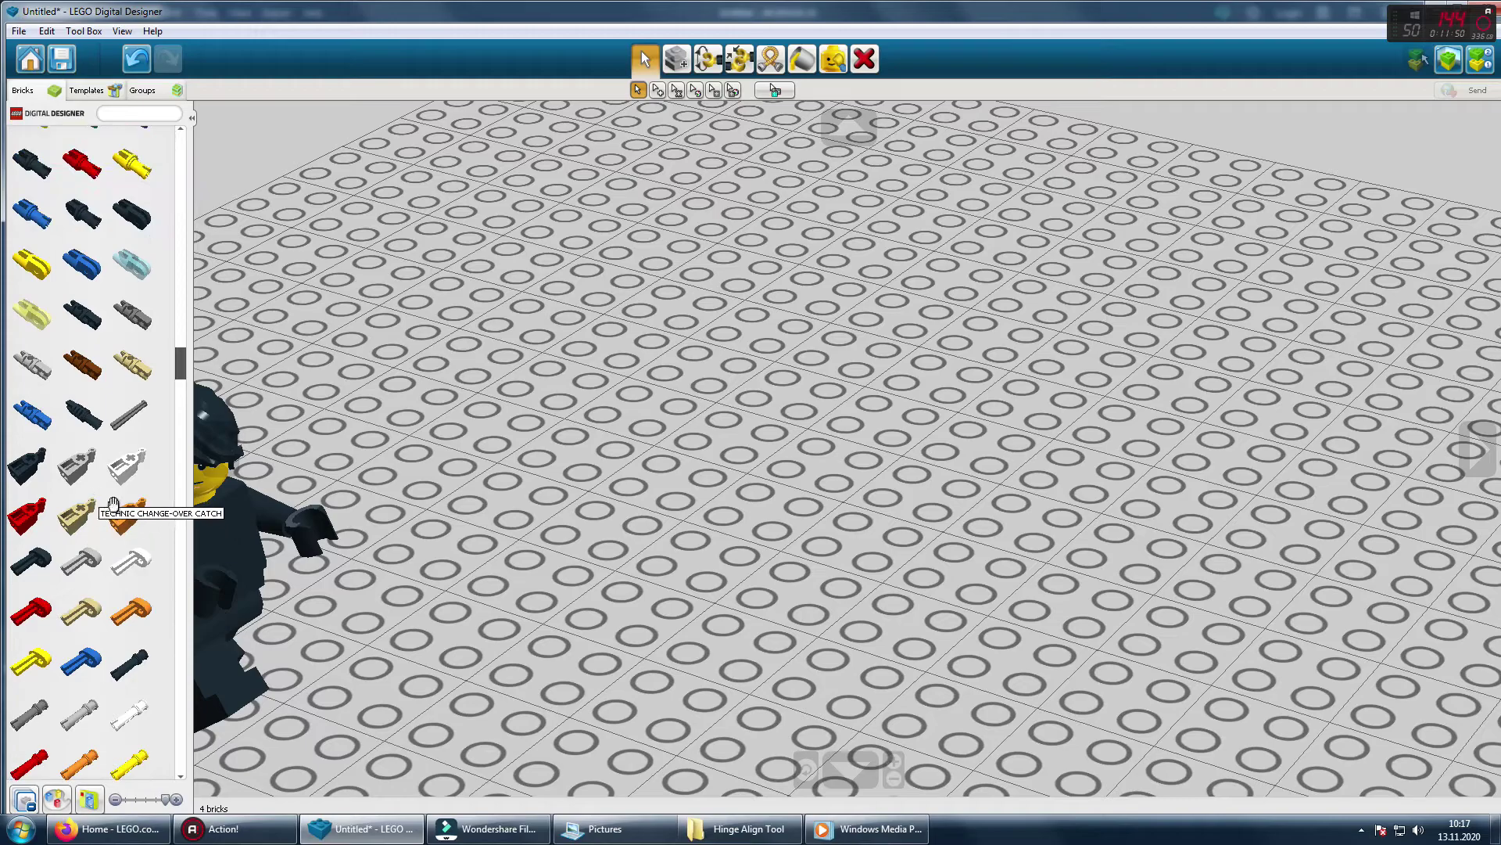
Step: Place a green Technic 5M half beam from the Technic beam category on the baseplate beside the minifigure
{"action": "scroll", "coordinate": [125, 469], "scroll_direction": "up", "scroll_amount": 5}
{"action": "left_click_drag", "start_coordinate": [176, 356], "coordinate": [207, 133]}
{"action": "left_click", "coordinate": [116, 460]}
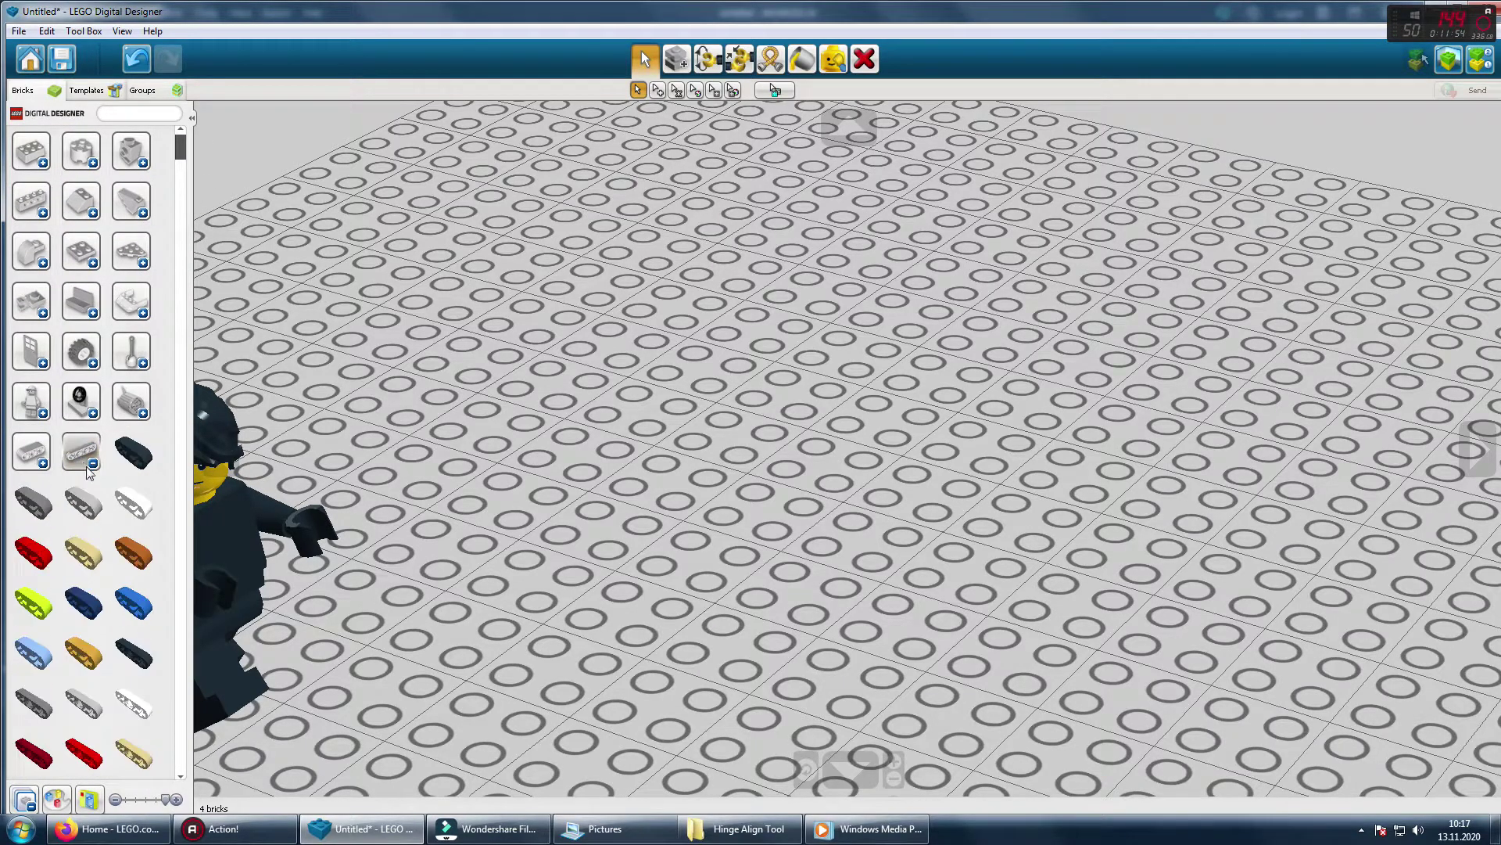
{"action": "scroll", "coordinate": [125, 516], "scroll_direction": "down", "scroll_amount": 5}
{"action": "scroll", "coordinate": [132, 577], "scroll_direction": "down", "scroll_amount": 2}
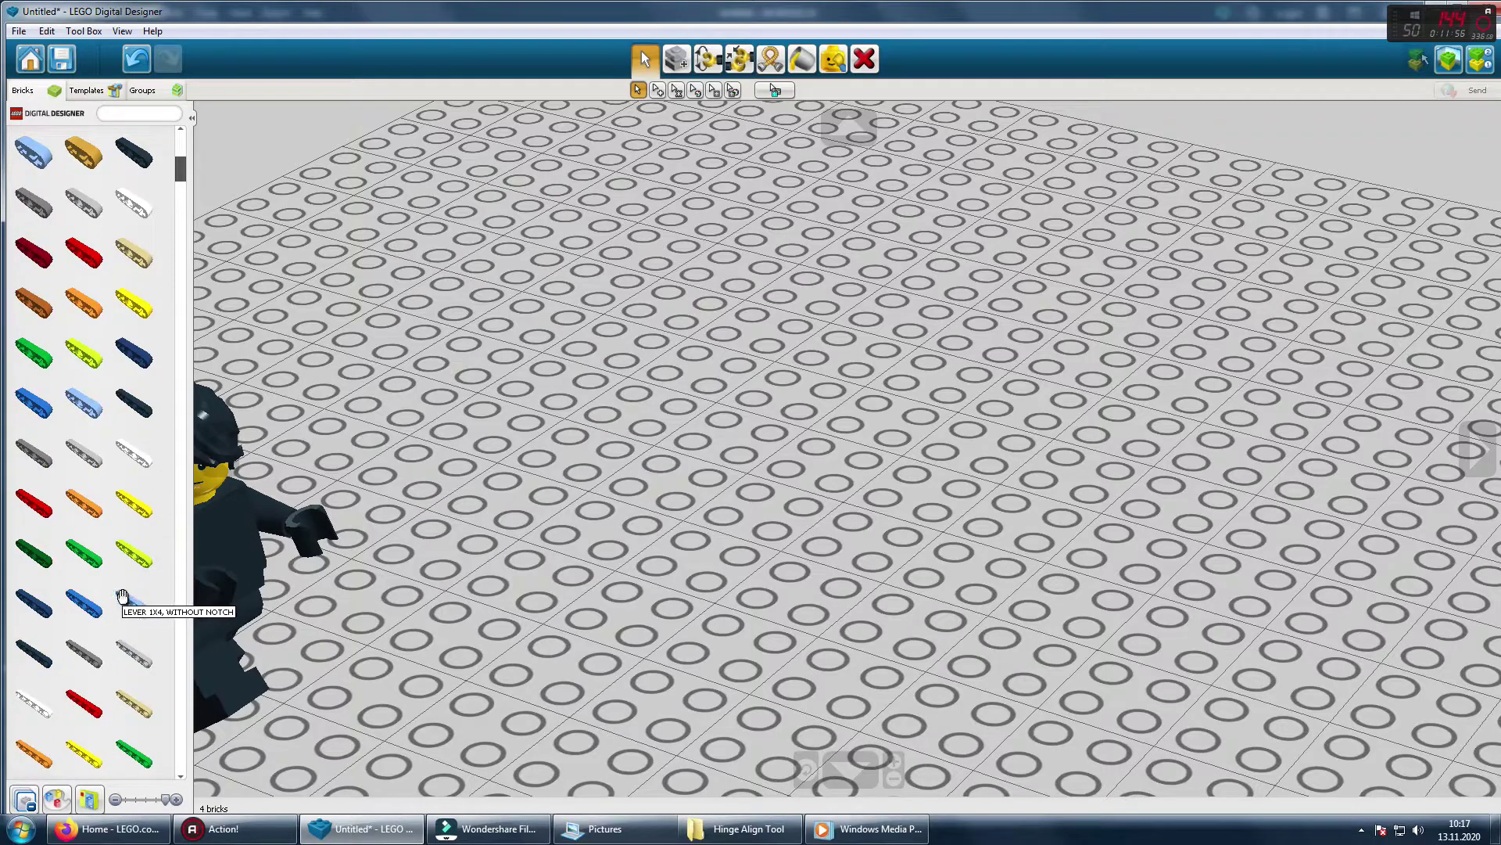
{"action": "left_click", "coordinate": [34, 504]}
{"action": "left_click", "coordinate": [134, 553]}
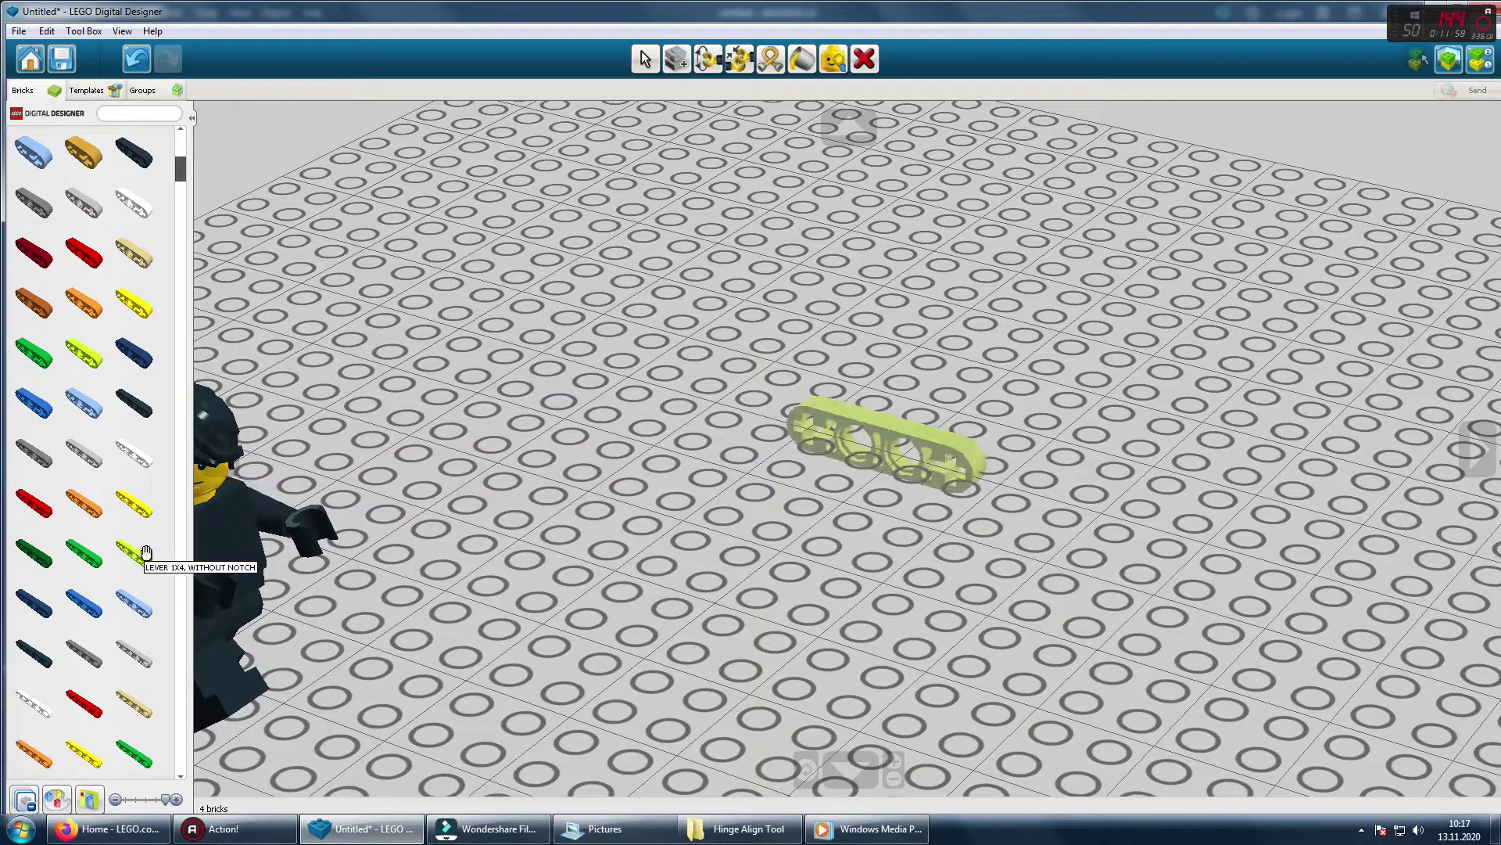
{"action": "scroll", "coordinate": [145, 582], "scroll_direction": "down", "scroll_amount": 2}
{"action": "scroll", "coordinate": [148, 610], "scroll_direction": "down", "scroll_amount": 1}
{"action": "left_click", "coordinate": [148, 610]}
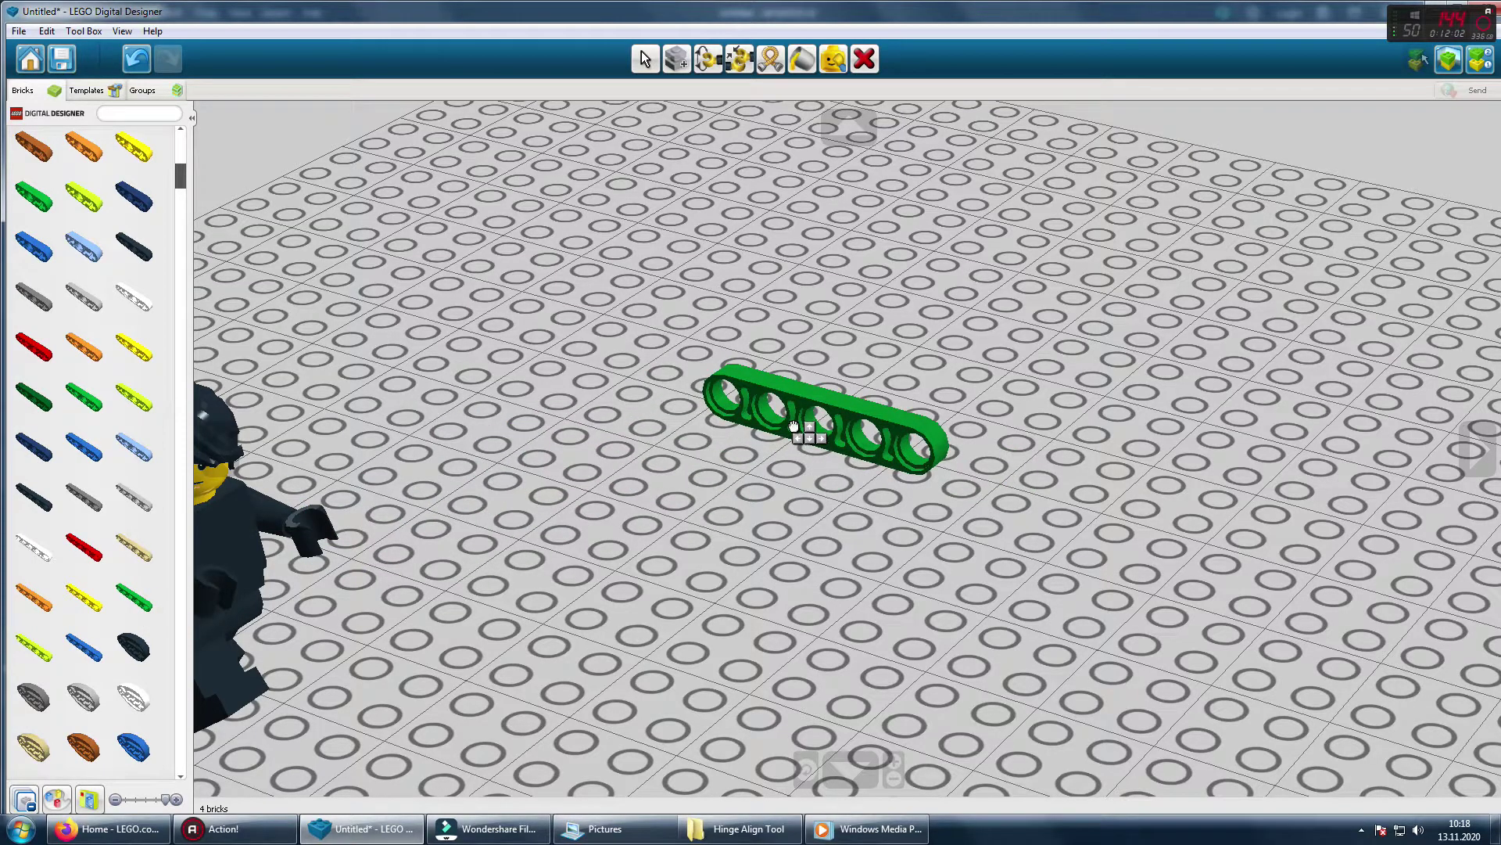
{"action": "left_click", "coordinate": [794, 426]}
Step: Duplicate the green half beam and place the copy parallel in front of it
{"action": "left_click", "coordinate": [790, 409]}
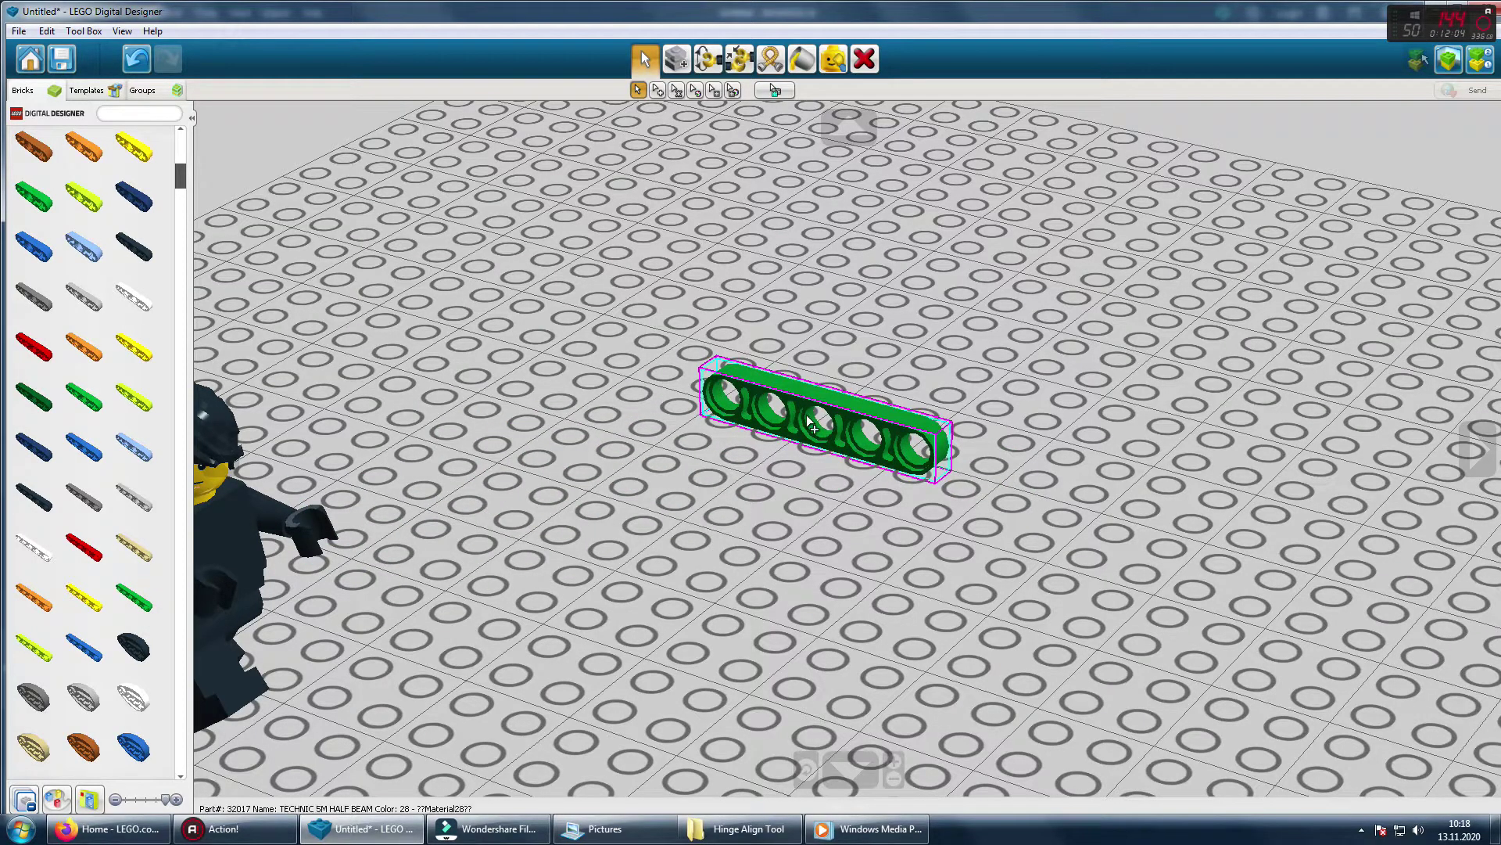
{"action": "key", "text": "ctrl+c"}
{"action": "key", "text": "ctrl+v"}
{"action": "left_click", "coordinate": [753, 521]}
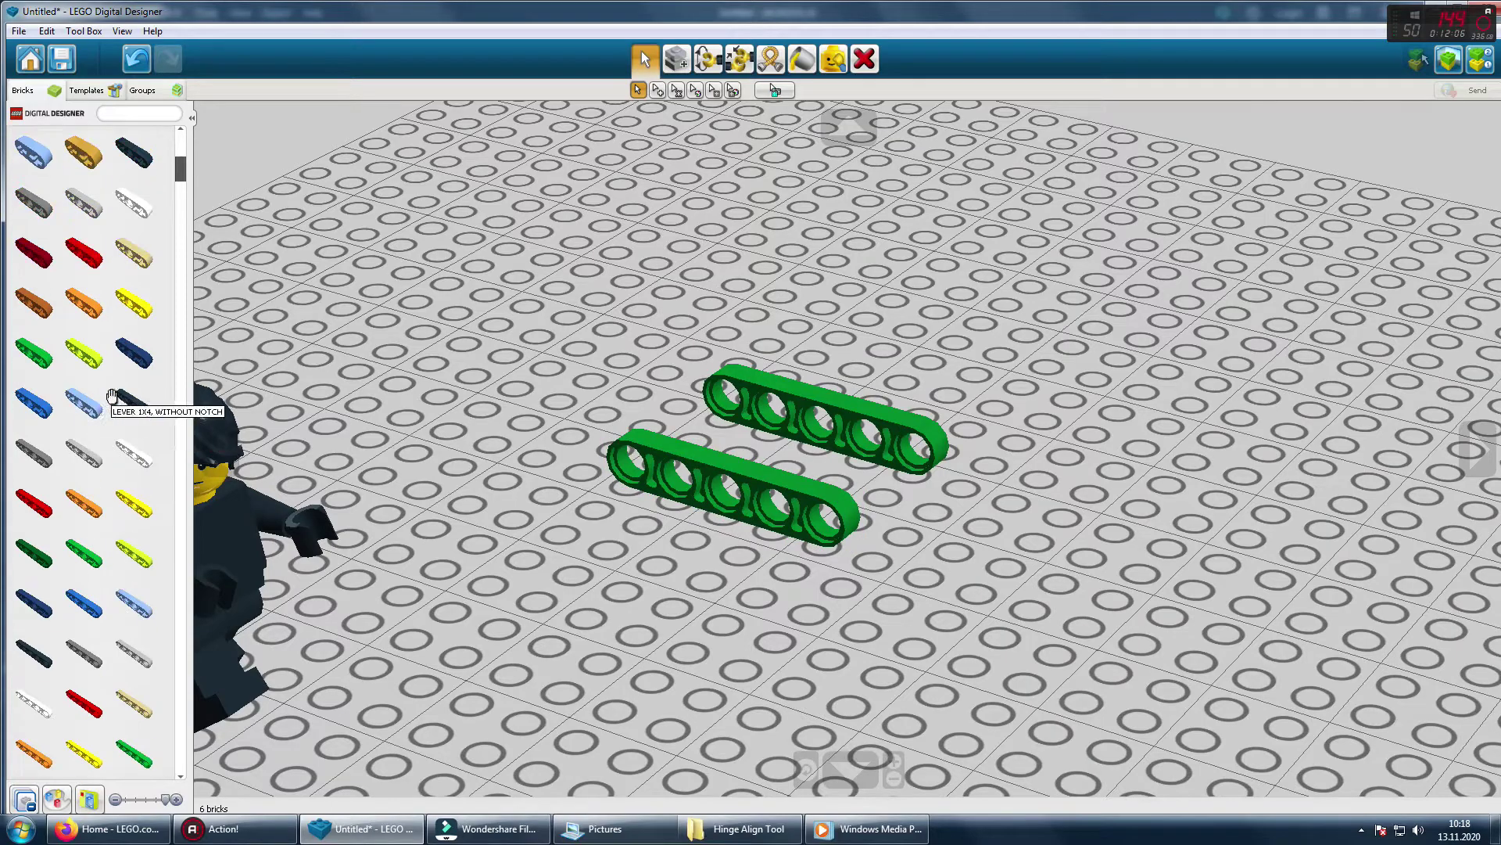
Step: Insert a blue connector peg into the end hole of the rear green beam, and attach the front beam to the peg
{"action": "scroll", "coordinate": [98, 375], "scroll_direction": "up", "scroll_amount": 8}
{"action": "left_click", "coordinate": [81, 388]}
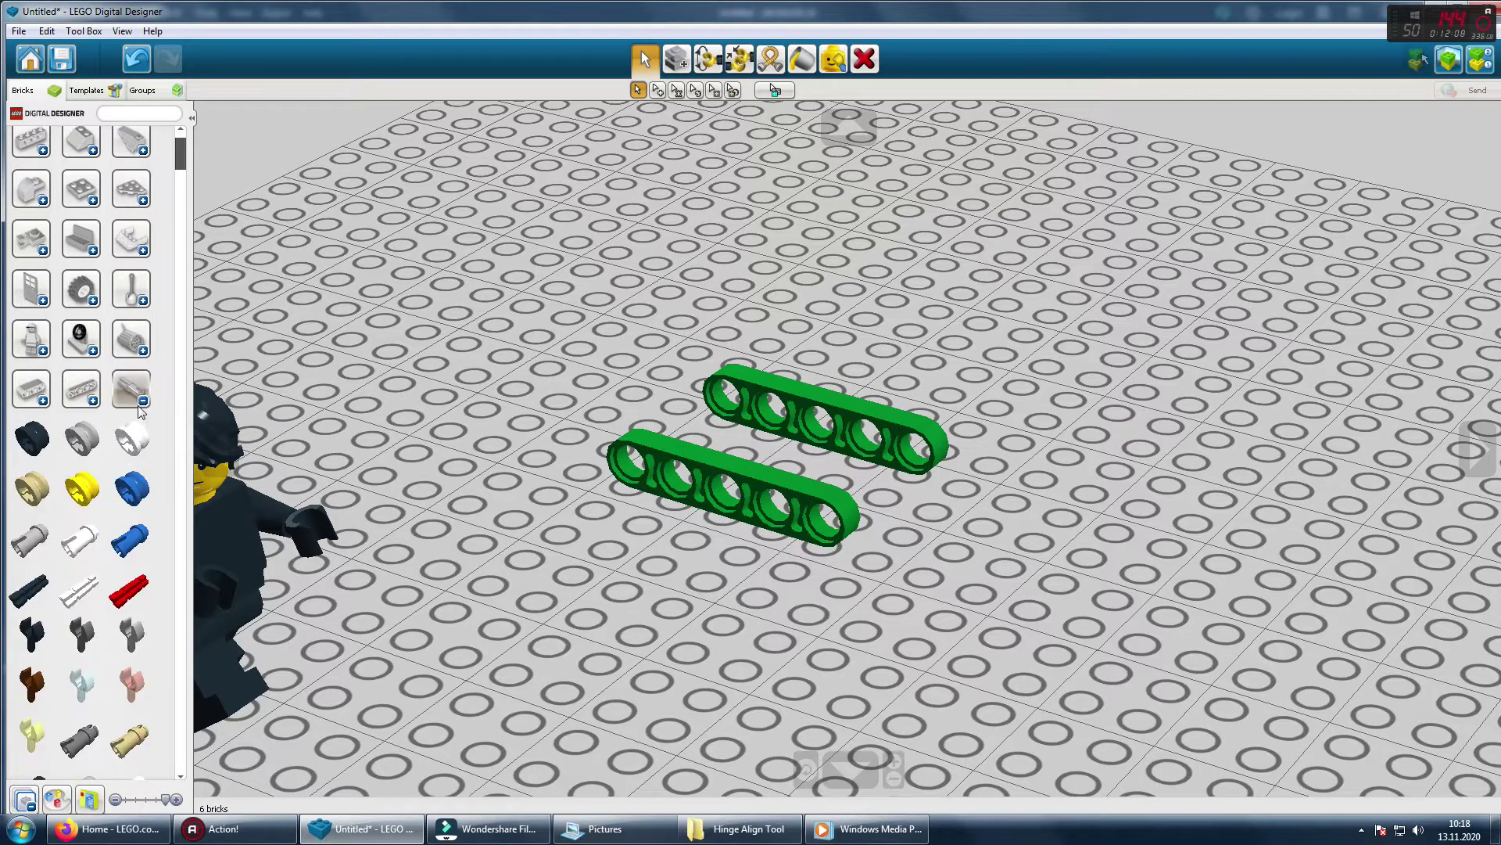
{"action": "left_click", "coordinate": [131, 391]}
{"action": "scroll", "coordinate": [129, 539], "scroll_direction": "down", "scroll_amount": 2}
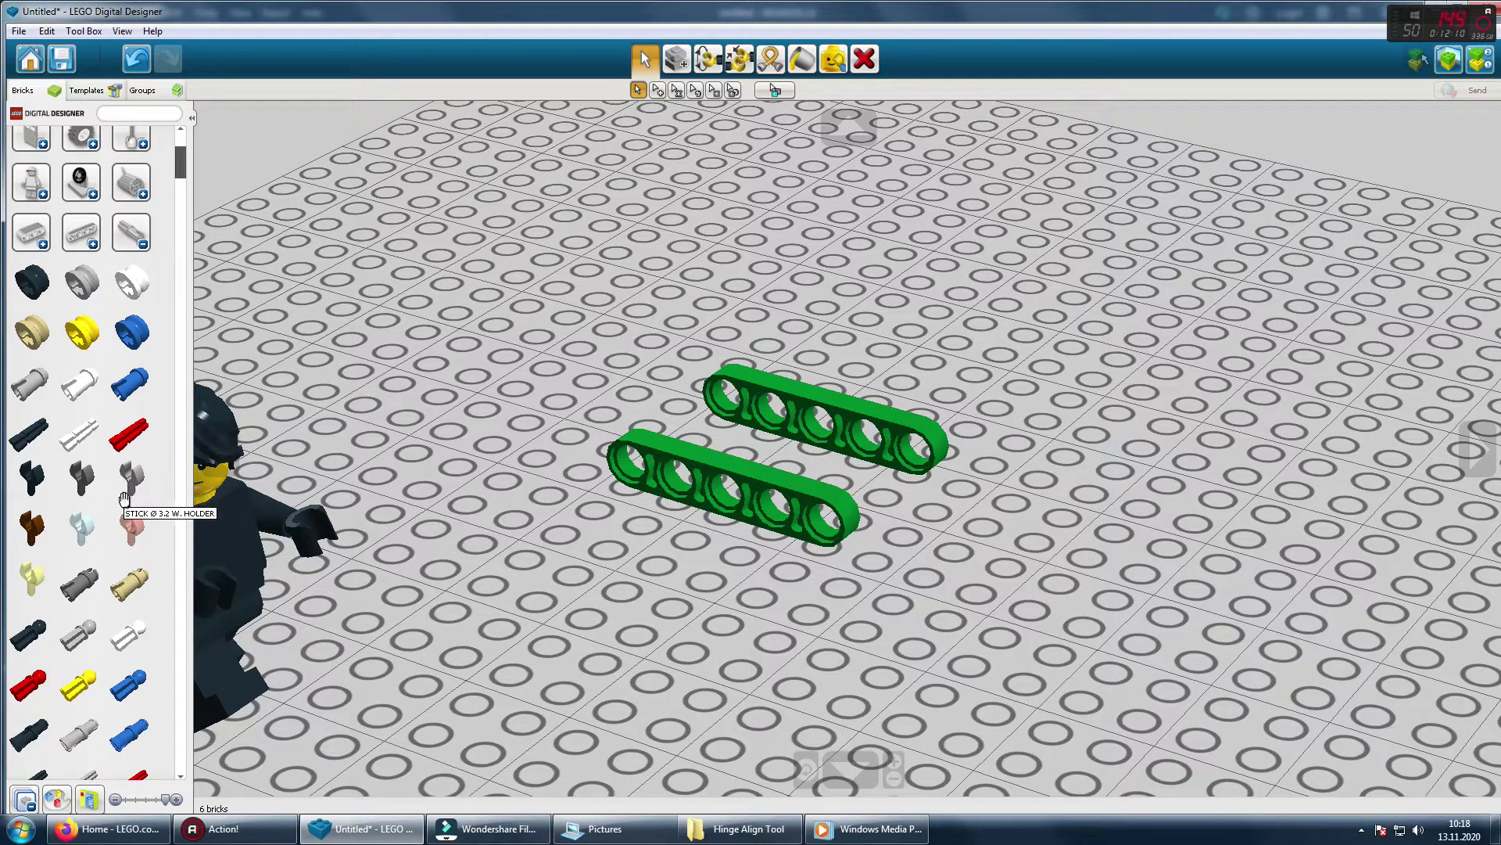
{"action": "scroll", "coordinate": [134, 600], "scroll_direction": "down", "scroll_amount": 2}
{"action": "left_click", "coordinate": [134, 601]}
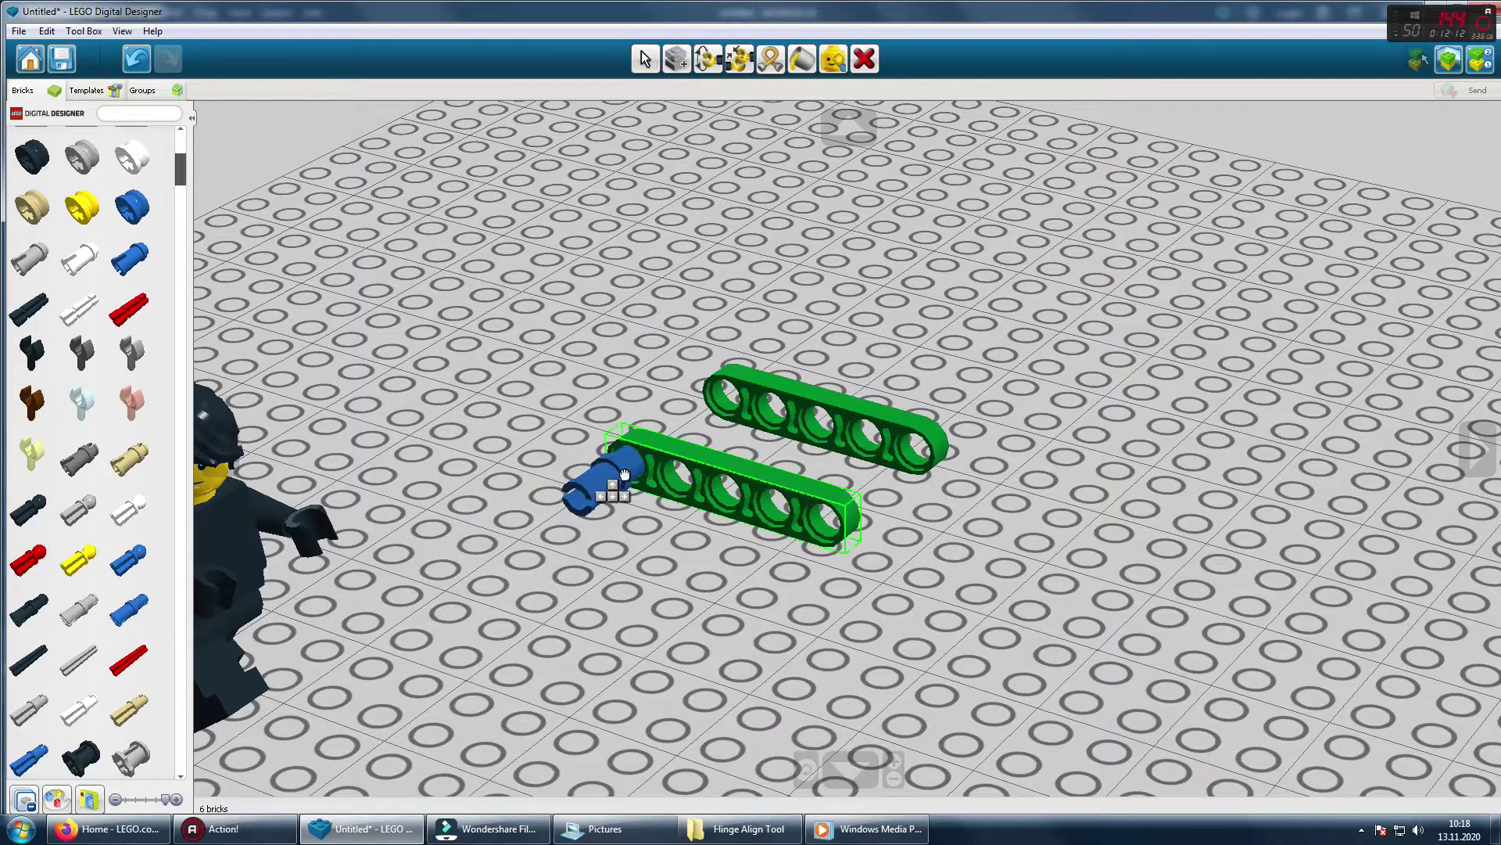
{"action": "left_click", "coordinate": [708, 411]}
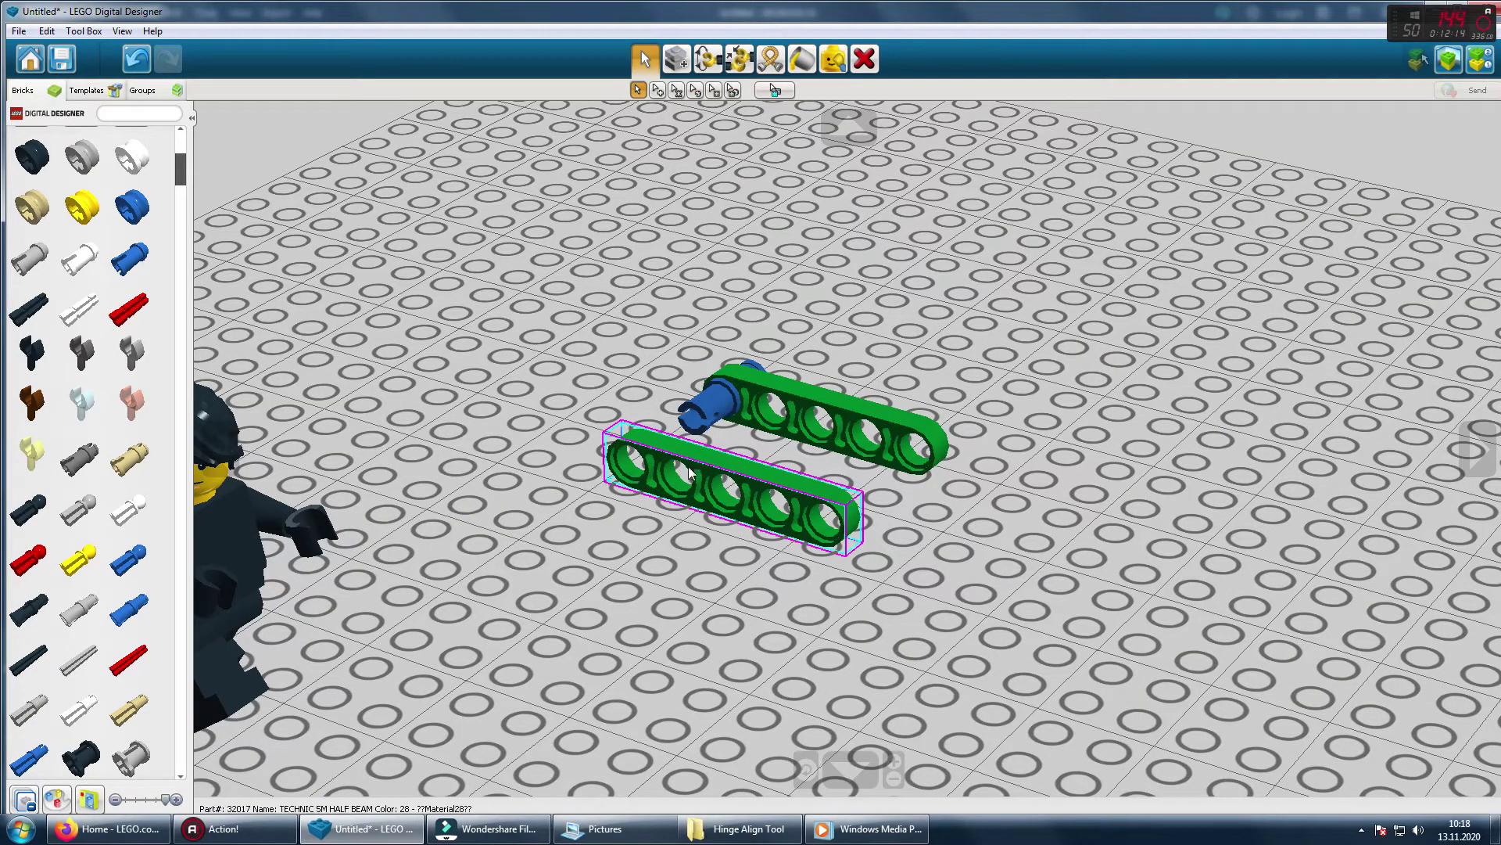
{"action": "left_click_drag", "start_coordinate": [661, 477], "coordinate": [741, 425]}
{"action": "left_click", "coordinate": [741, 424]}
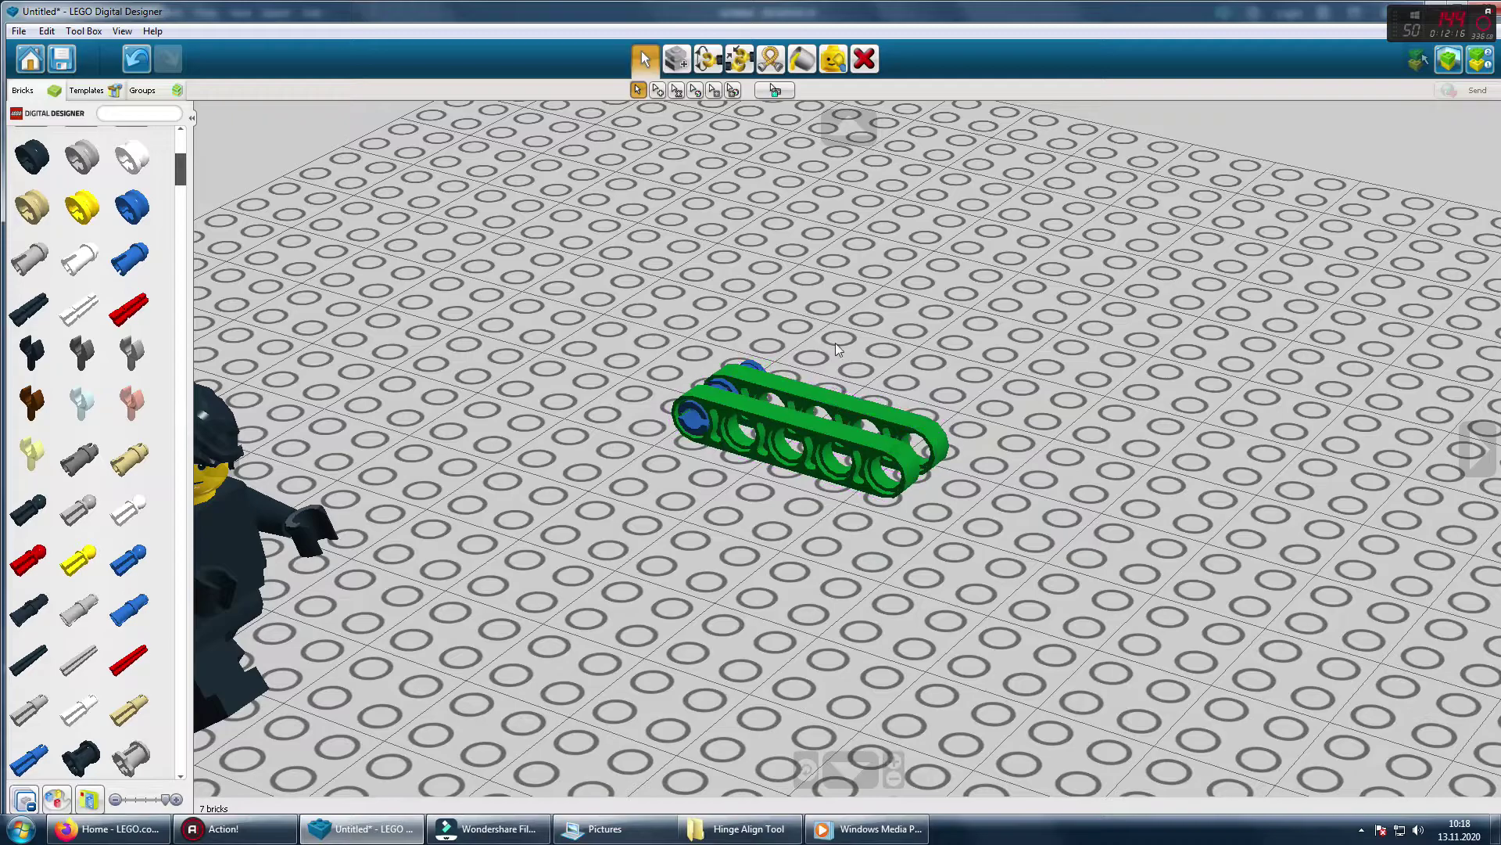
Step: Slide the rear green beam to the outer end of the blue connector peg, leaving a gap between the beams
{"action": "scroll", "coordinate": [848, 325], "scroll_direction": "up", "scroll_amount": 2}
{"action": "right_click_drag", "start_coordinate": [454, 524], "coordinate": [920, 383], "text": "shift"}
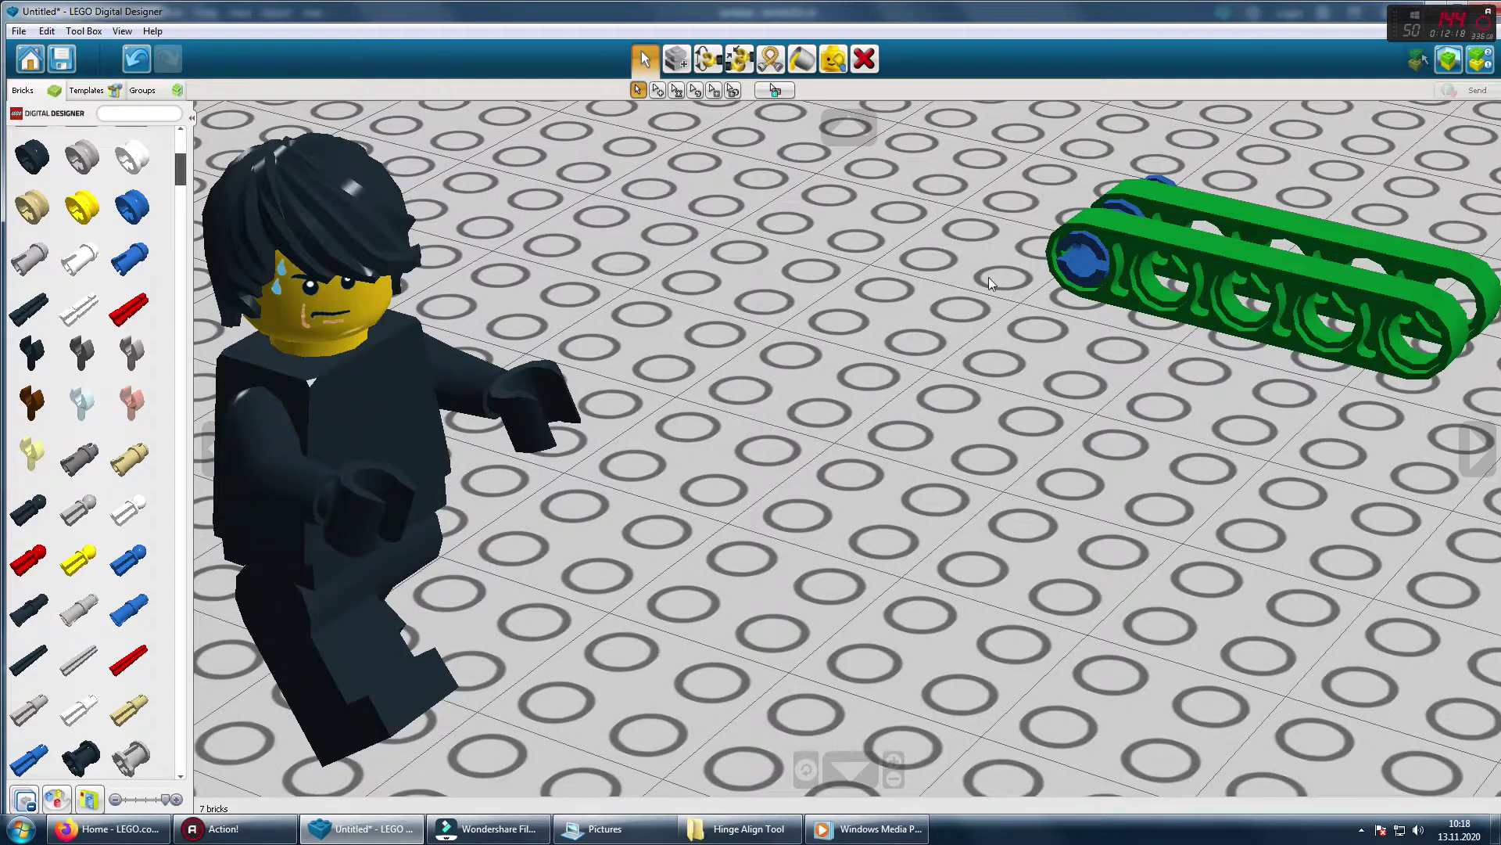
{"action": "scroll", "coordinate": [1174, 322], "scroll_direction": "down", "scroll_amount": 3}
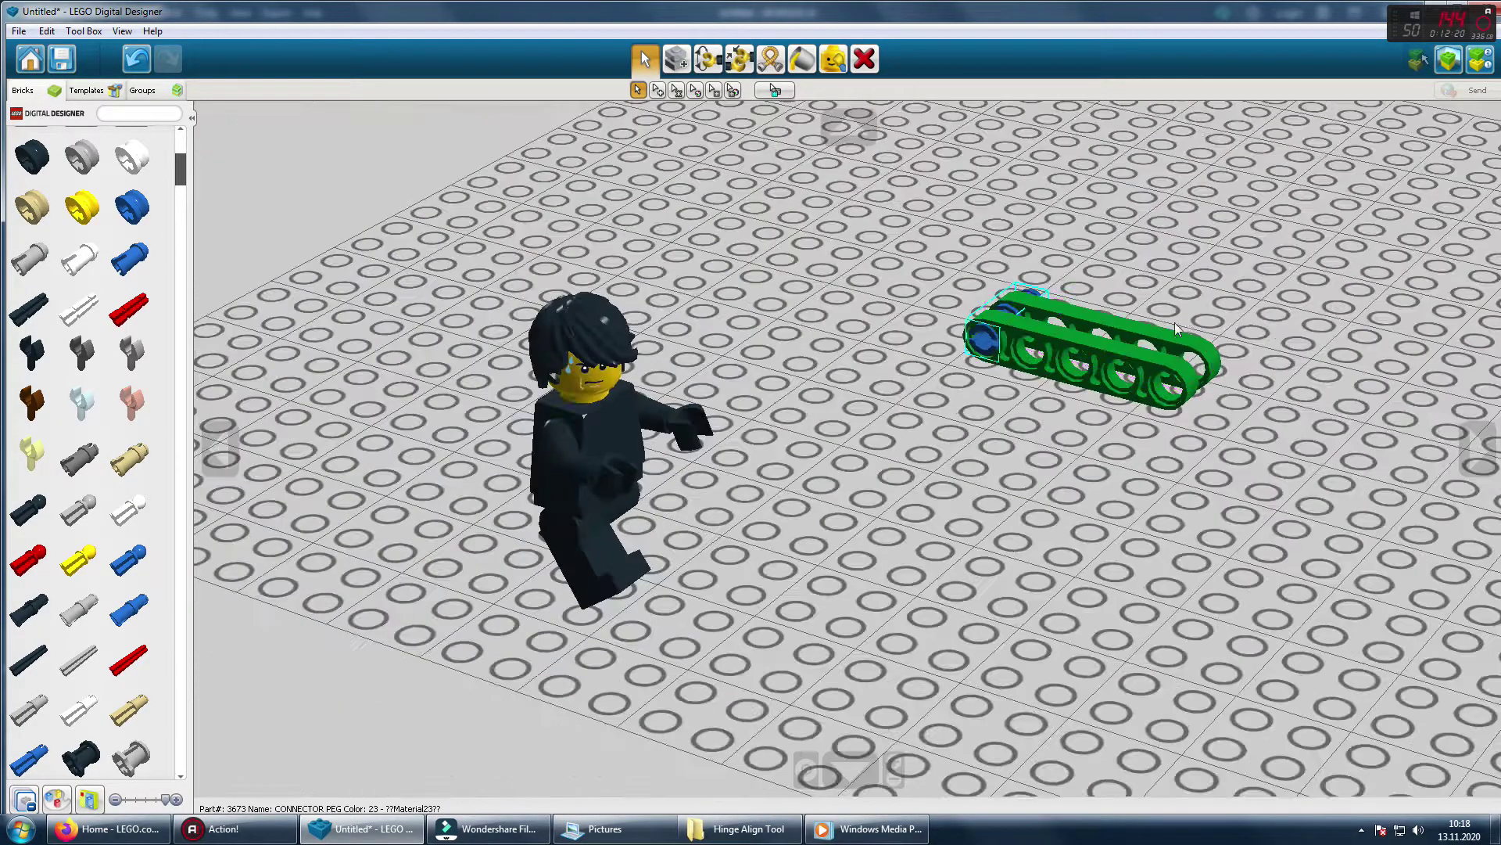
{"action": "right_click_drag", "start_coordinate": [1191, 314], "coordinate": [1201, 339]}
{"action": "scroll", "coordinate": [1229, 348], "scroll_direction": "up", "scroll_amount": 2}
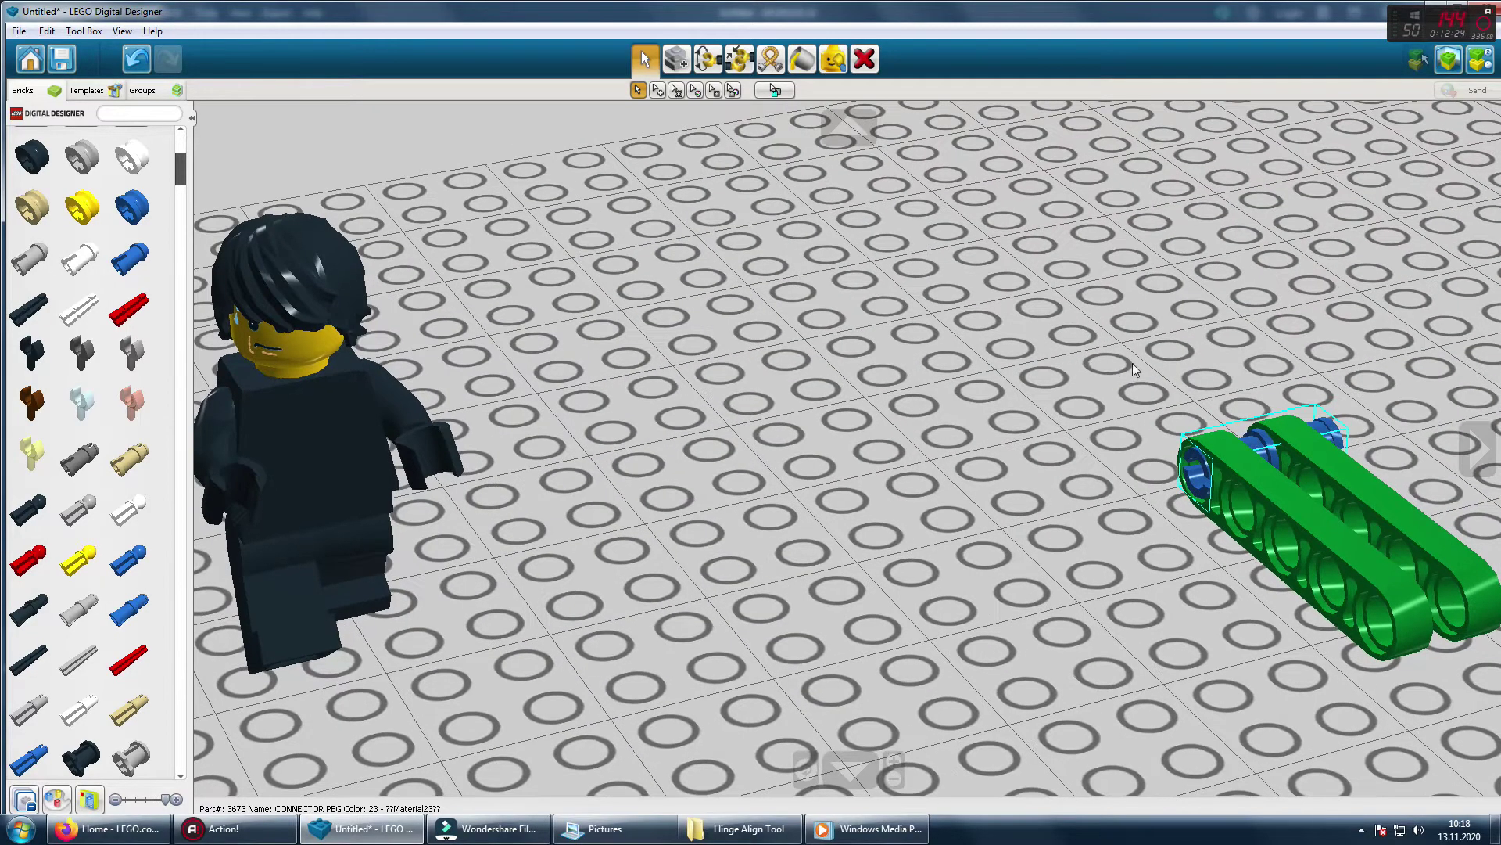
{"action": "right_click_drag", "start_coordinate": [1132, 363], "coordinate": [709, 347], "text": "shift"}
{"action": "scroll", "coordinate": [708, 347], "scroll_direction": "up", "scroll_amount": 3}
{"action": "mouse_move", "coordinate": [829, 452]}
{"action": "right_mouse_down"}
{"action": "mouse_move", "coordinate": [902, 469]}
{"action": "mouse_move", "coordinate": [907, 508]}
{"action": "mouse_move", "coordinate": [843, 466]}
{"action": "right_mouse_up"}
{"action": "left_click", "coordinate": [736, 427]}
{"action": "left_click_drag", "start_coordinate": [774, 422], "coordinate": [805, 422]}
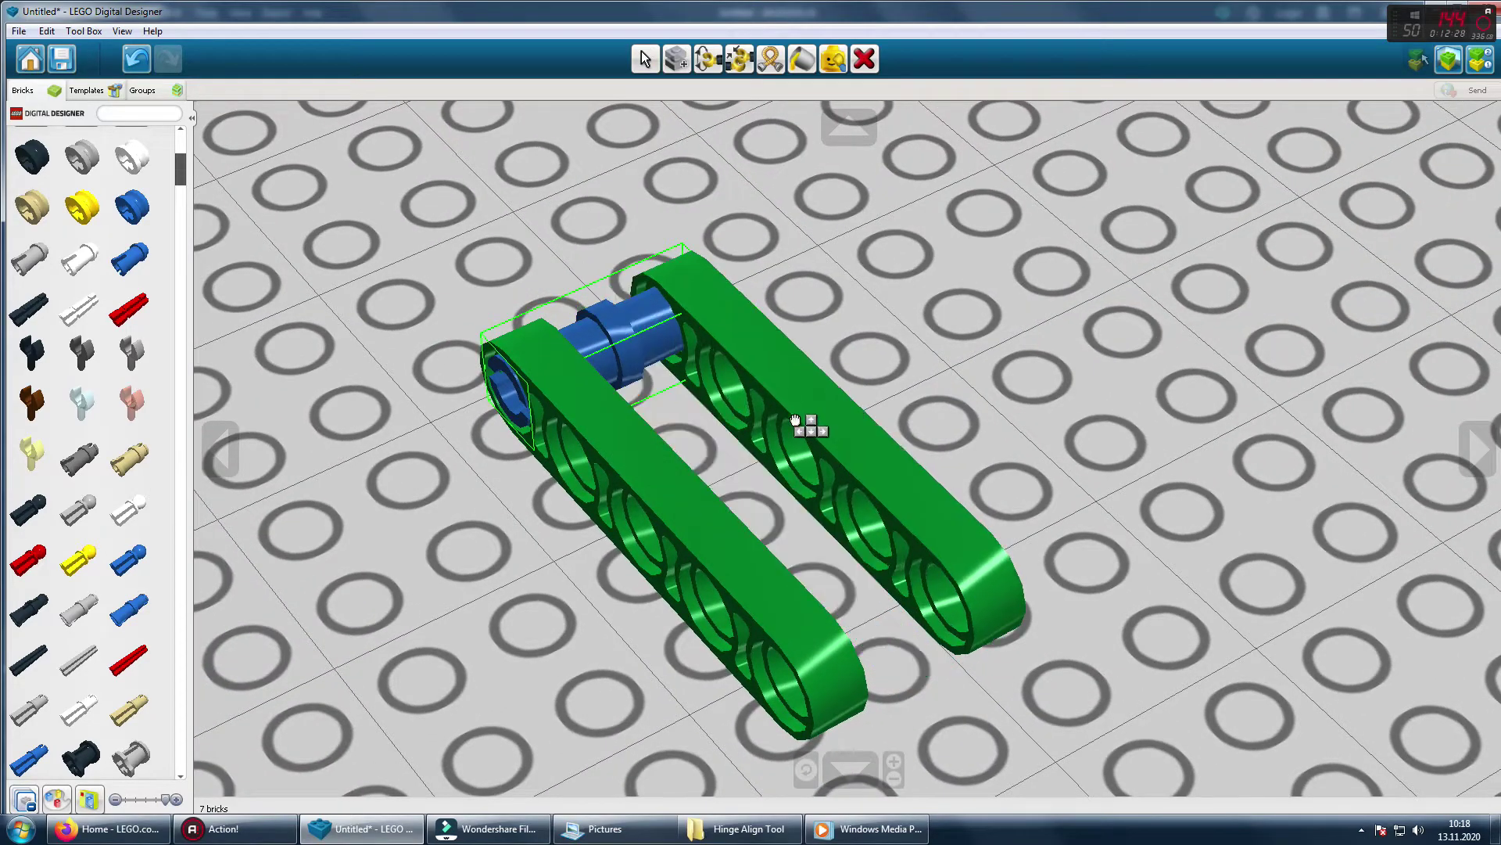
Step: Rotate the rear green beam steeply upward around the peg with the Hinge tool, and tilt the front beam up at a shallower angle
{"action": "key", "text": "h"}
{"action": "left_click", "coordinate": [810, 411]}
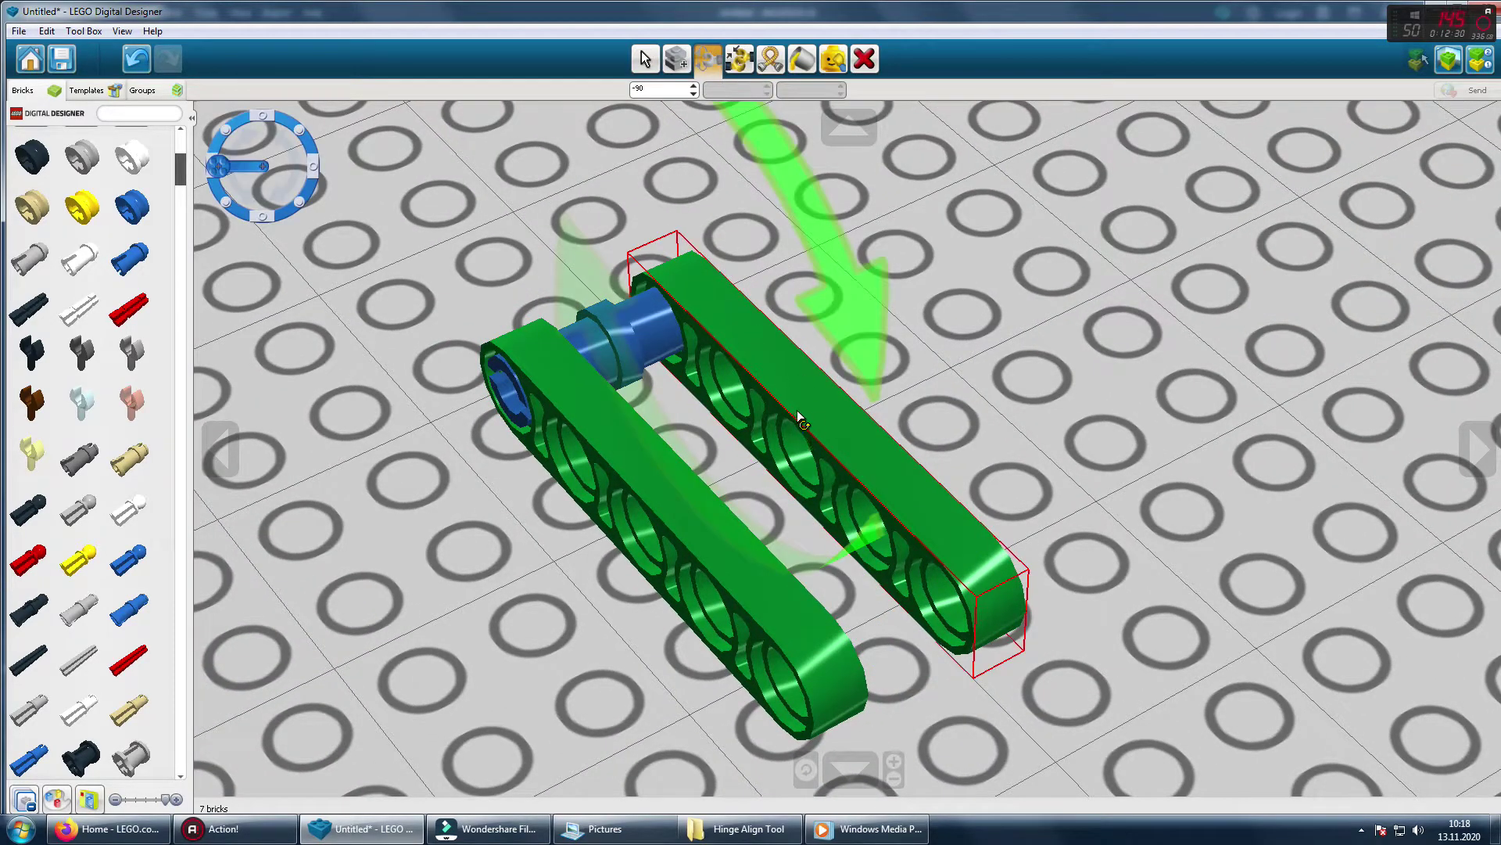
{"action": "left_click_drag", "start_coordinate": [847, 320], "coordinate": [771, 238]}
{"action": "scroll", "coordinate": [876, 403], "scroll_direction": "down", "scroll_amount": 5}
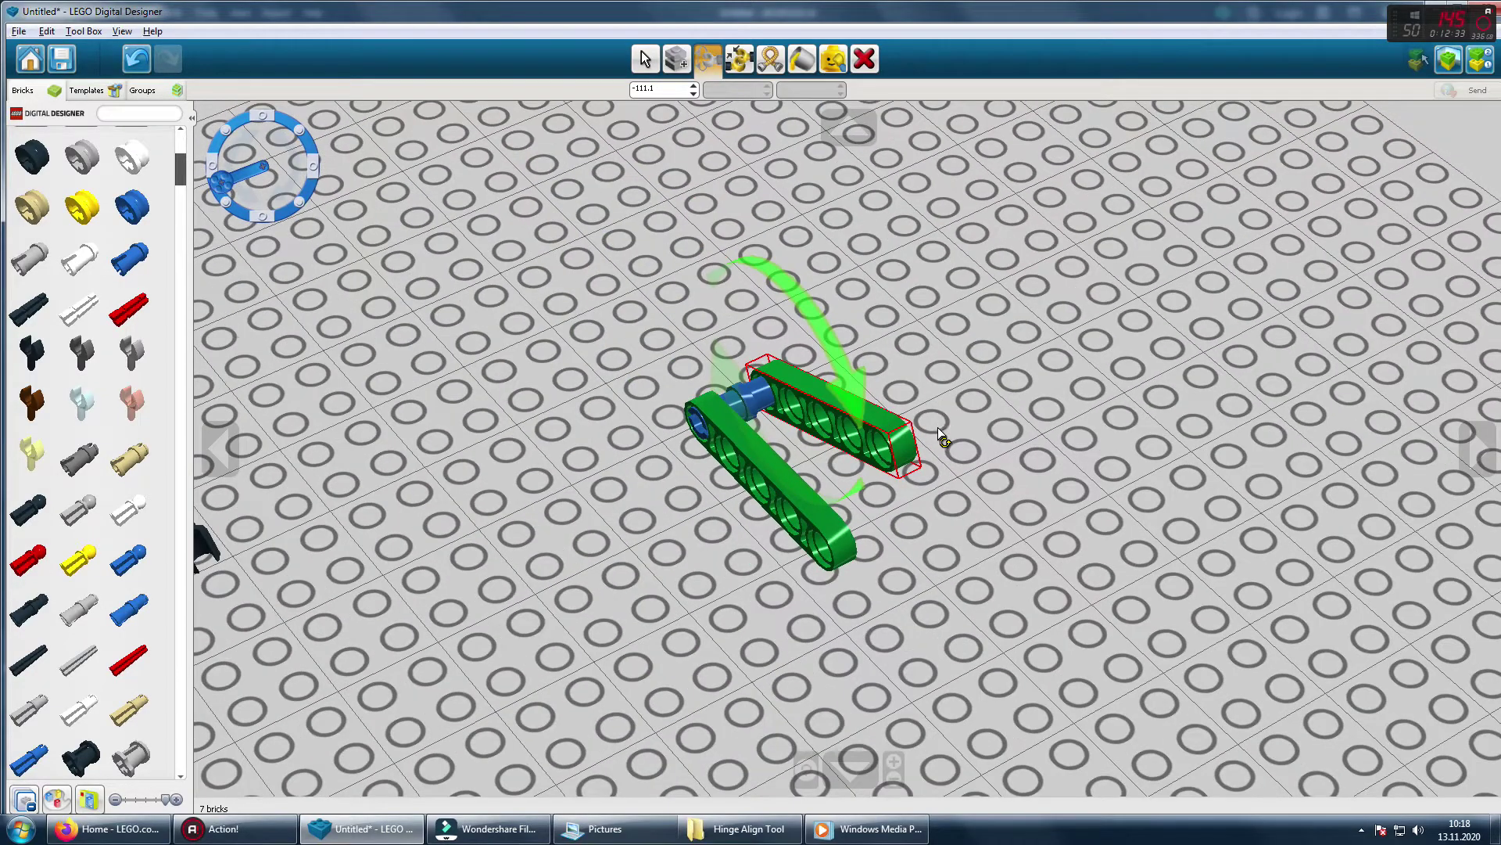
{"action": "right_click_drag", "start_coordinate": [954, 438], "coordinate": [1034, 385]}
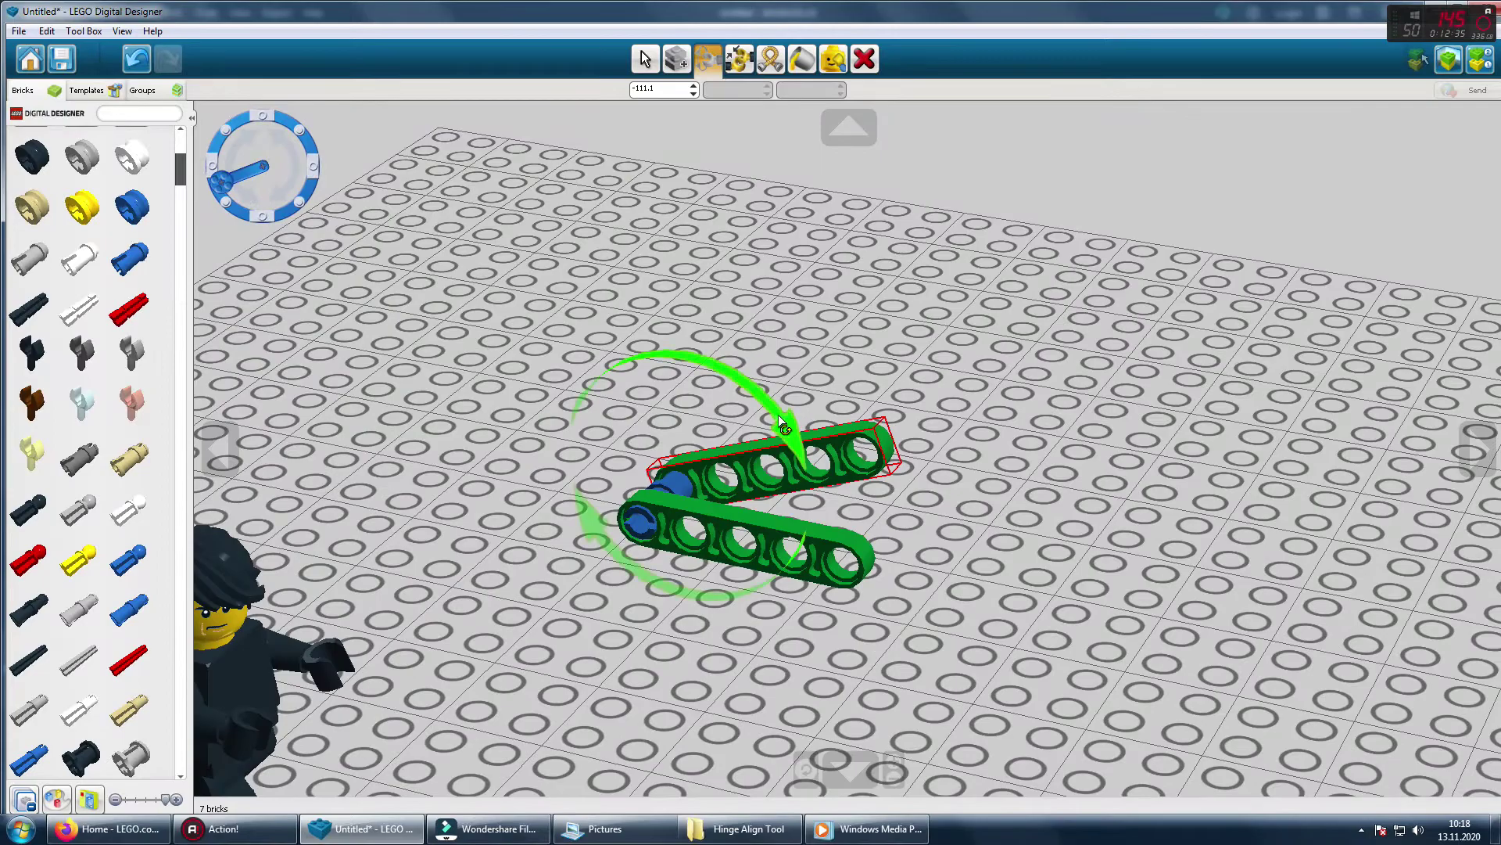
{"action": "left_click_drag", "start_coordinate": [777, 415], "coordinate": [683, 331]}
{"action": "left_click", "coordinate": [746, 509]}
{"action": "left_click_drag", "start_coordinate": [755, 493], "coordinate": [854, 335]}
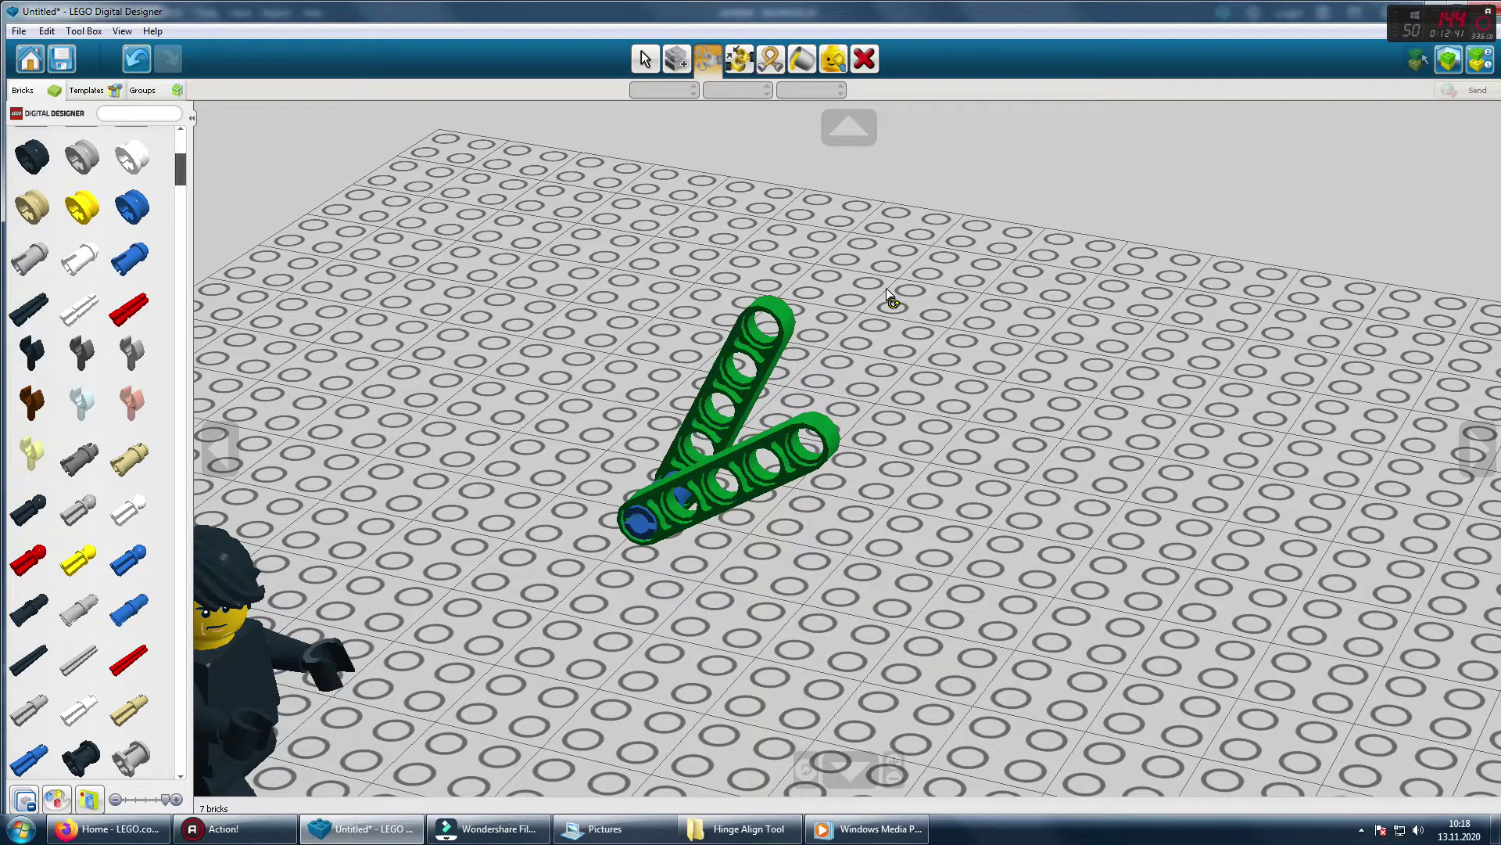
Step: Select both green beams together with the connector peg and delete them
{"action": "left_click", "coordinate": [645, 59]}
{"action": "left_click_drag", "start_coordinate": [923, 207], "coordinate": [528, 629]}
{"action": "key", "text": "Delete"}
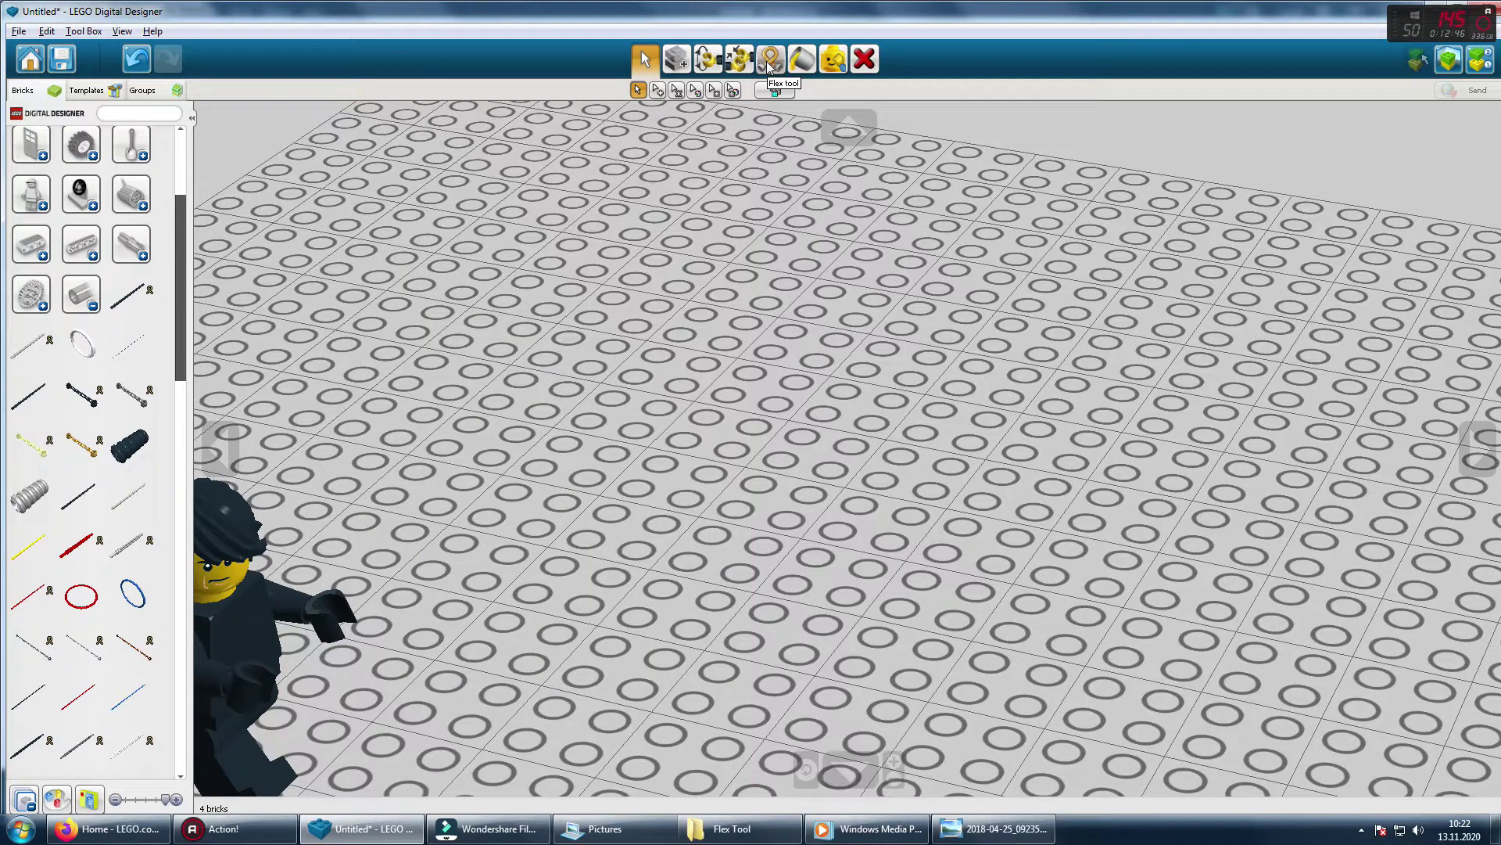
Step: Try out flexible bricks by placing a transparent yellow chain on the baseplate, and delete it again
{"action": "left_click", "coordinate": [109, 352]}
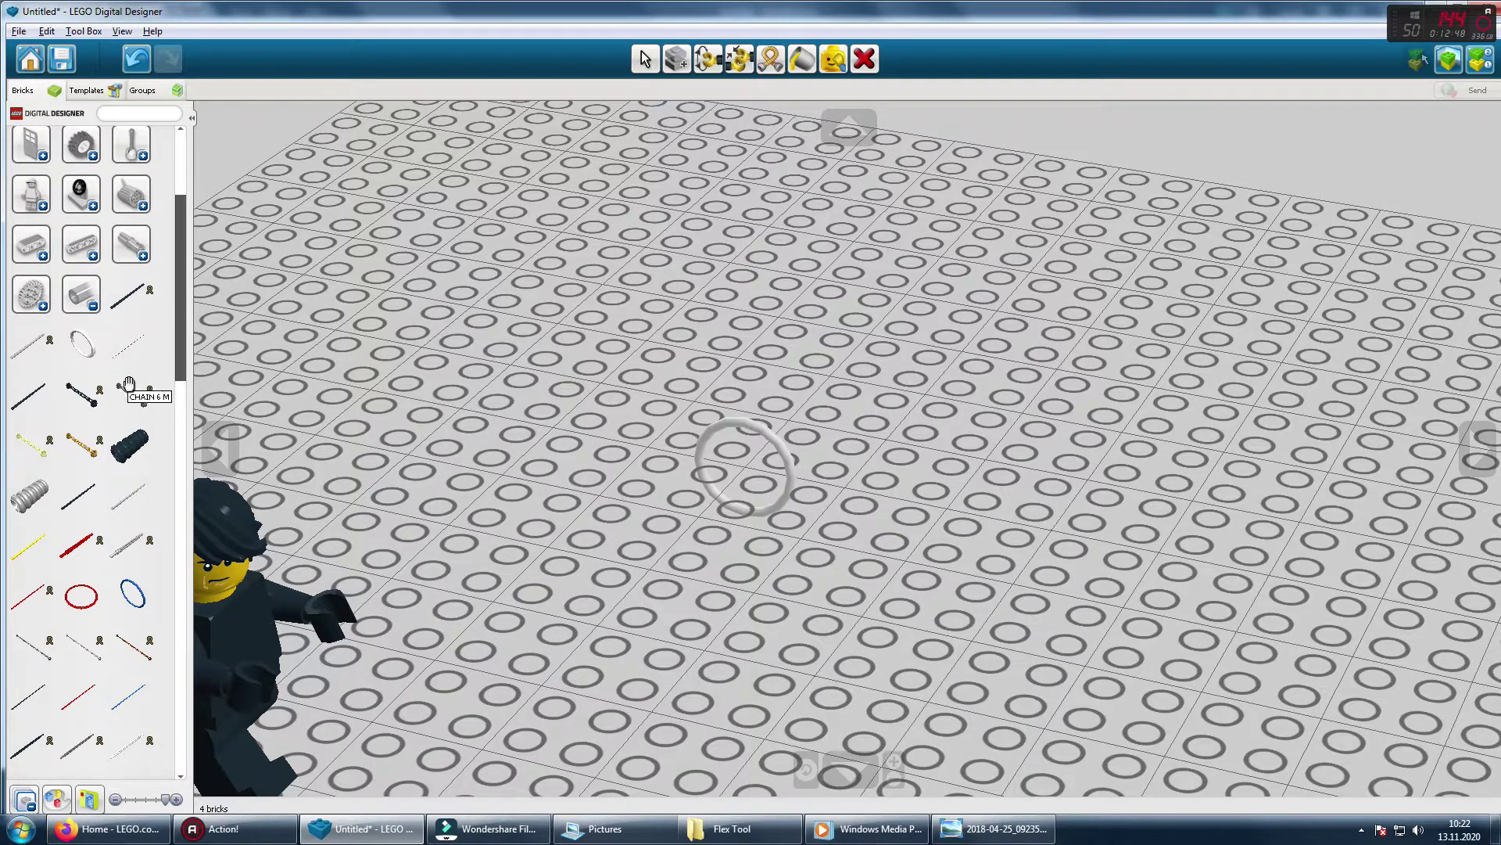
{"action": "left_click", "coordinate": [126, 343]}
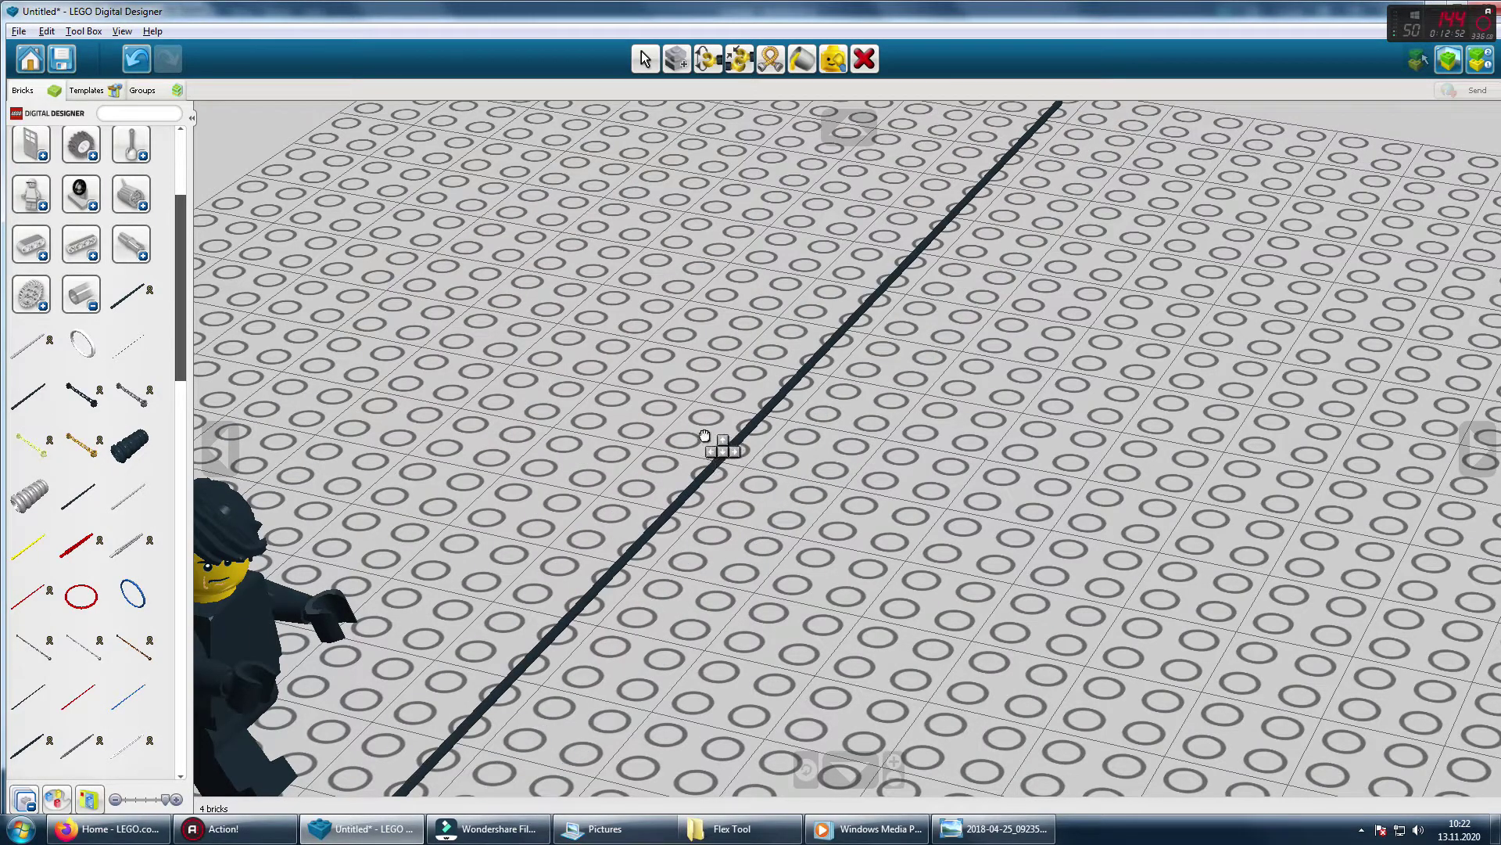
{"action": "left_click", "coordinate": [31, 445]}
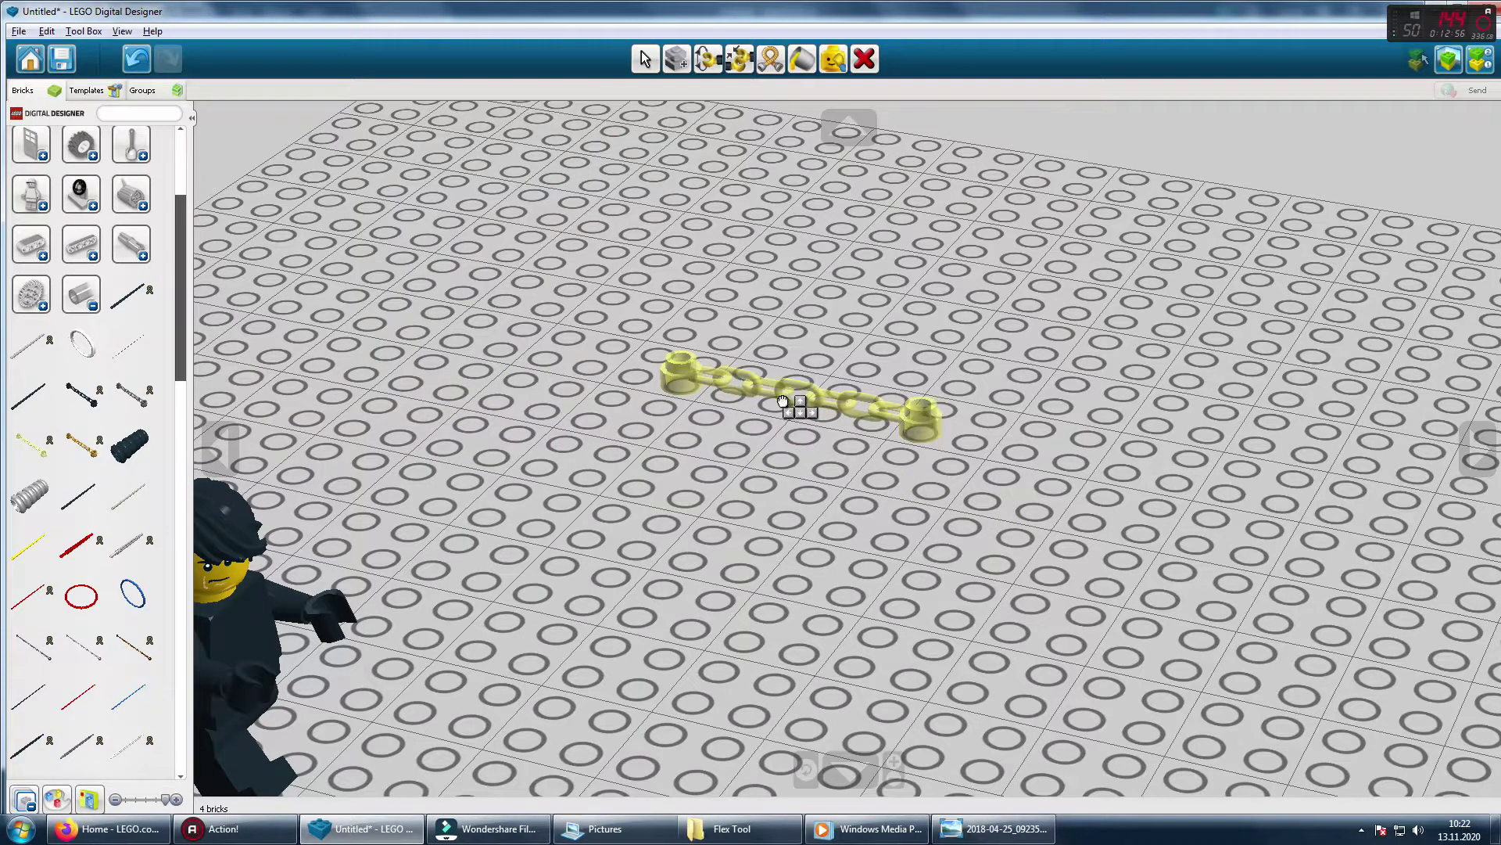
{"action": "left_click", "coordinate": [784, 403]}
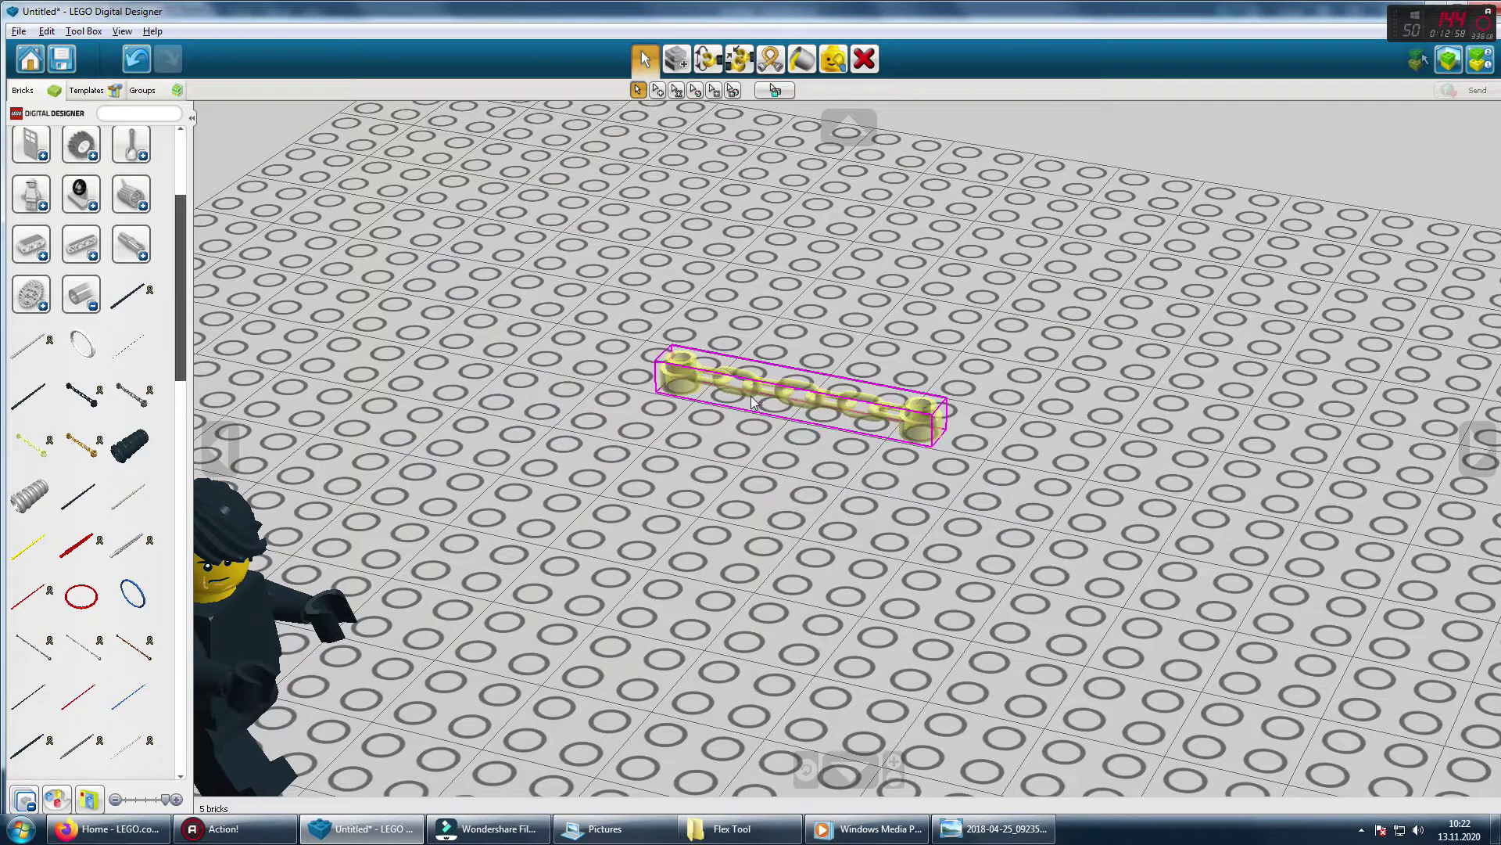
{"action": "key", "text": "d"}
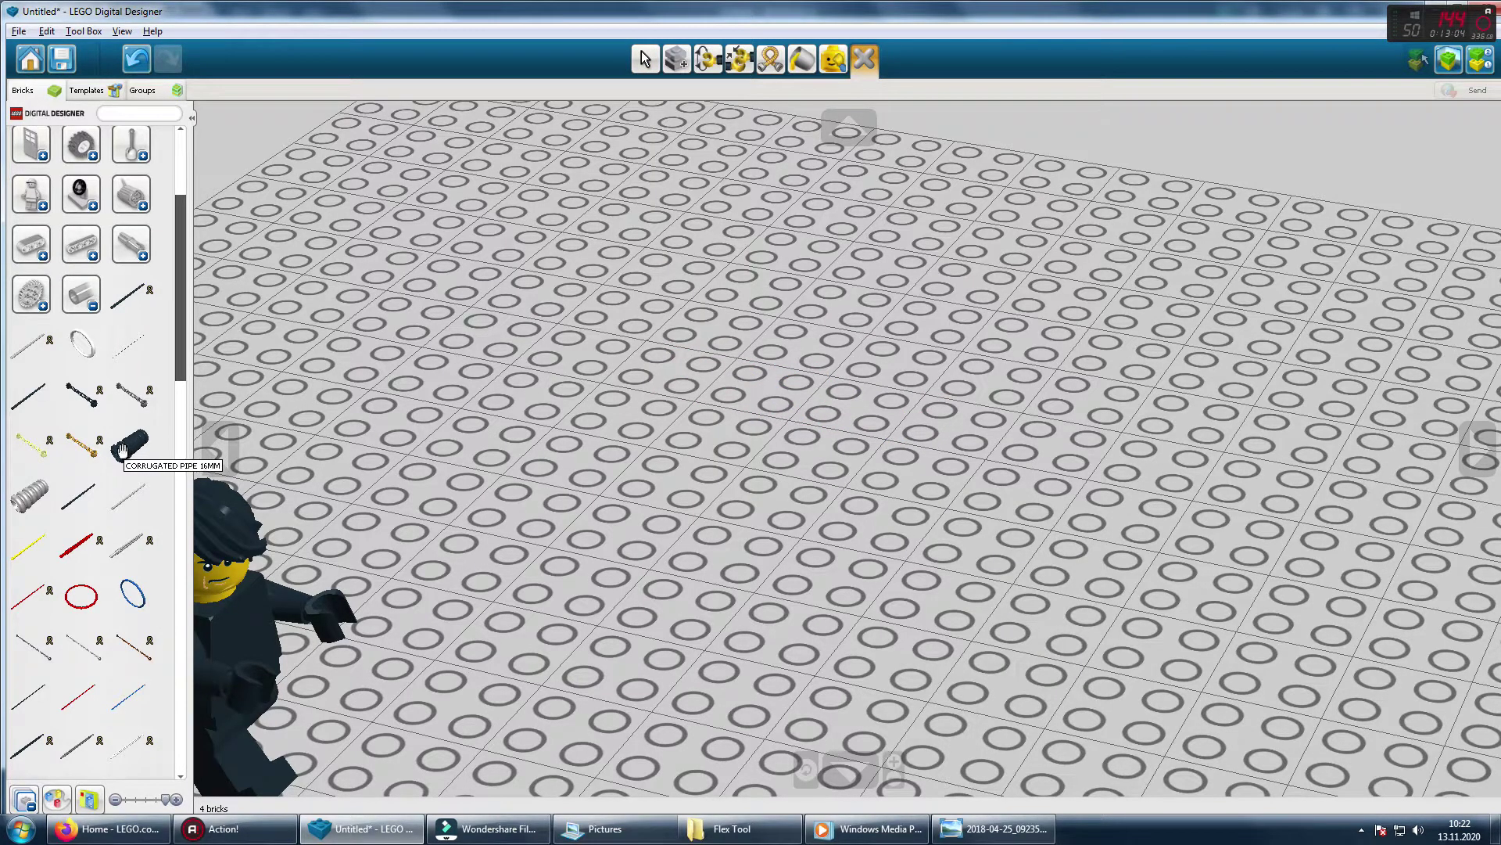
Step: Place a gold chain with stud ends on the baseplate beside the minifigure
{"action": "left_click", "coordinate": [81, 444]}
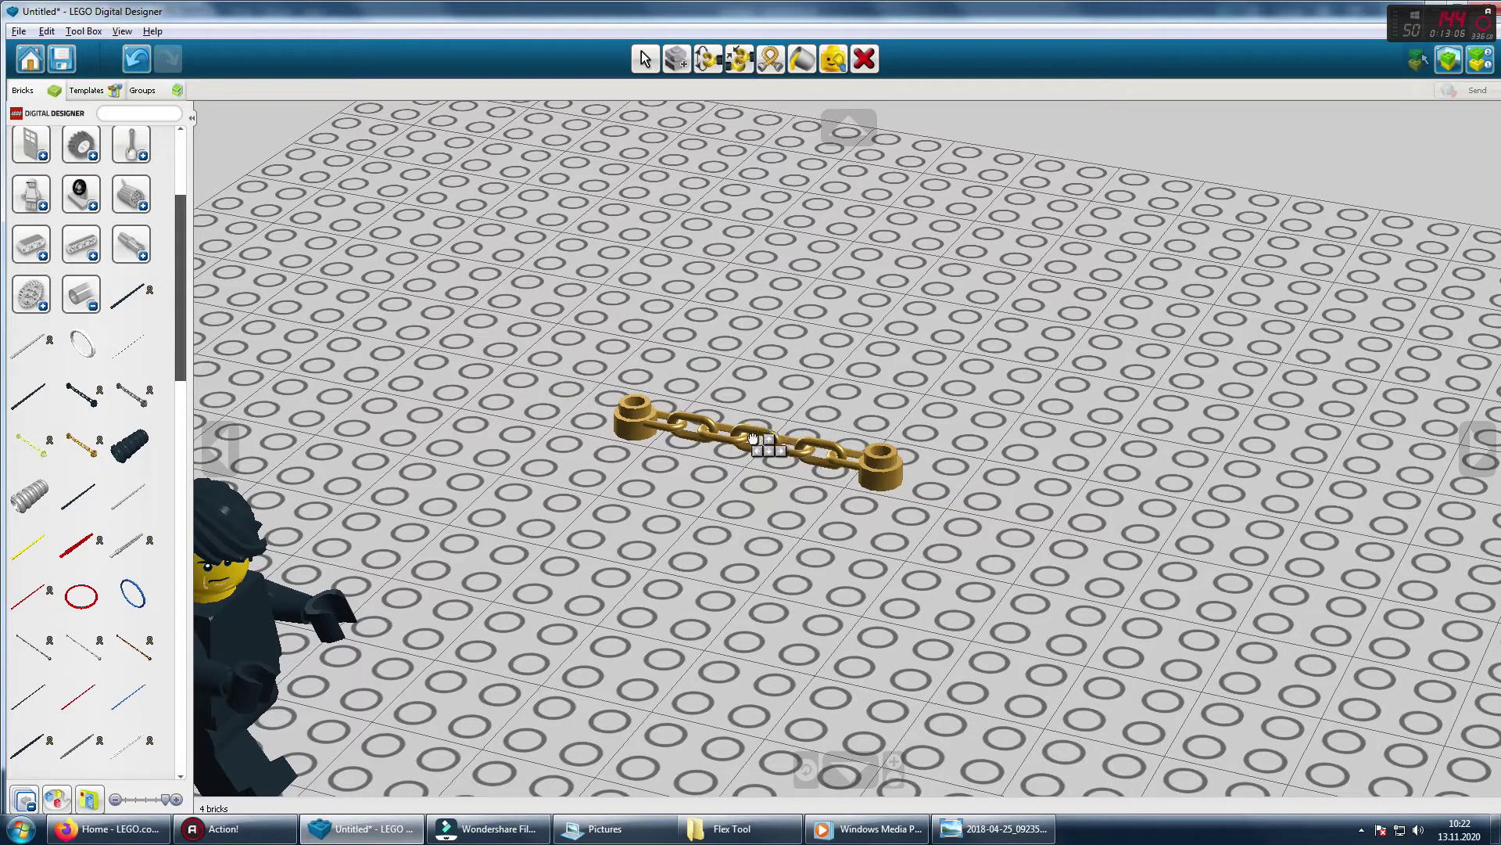
{"action": "left_click", "coordinate": [778, 413]}
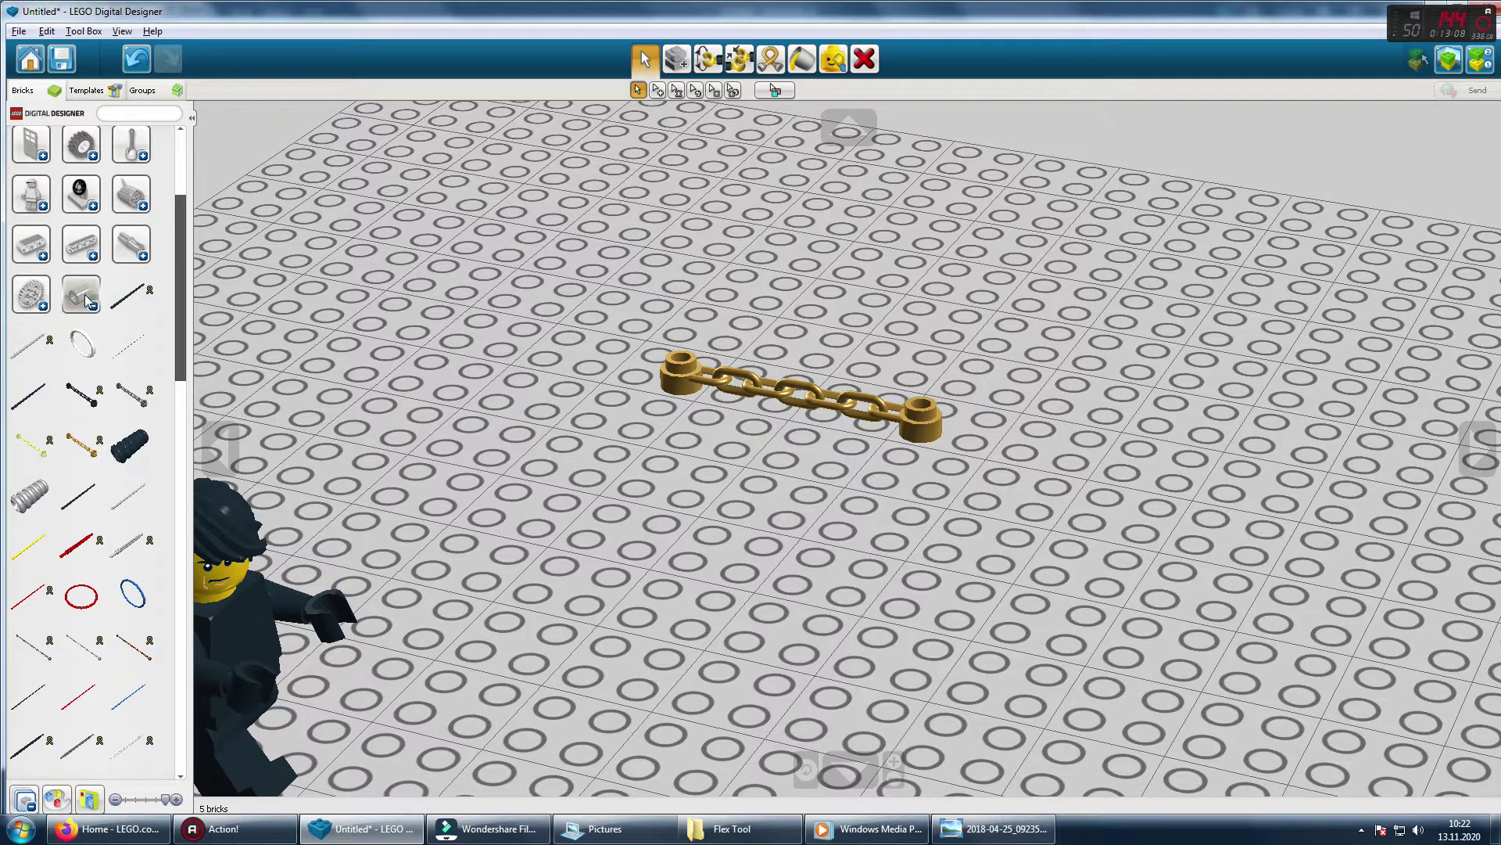
{"action": "scroll", "coordinate": [86, 312], "scroll_direction": "up", "scroll_amount": 4}
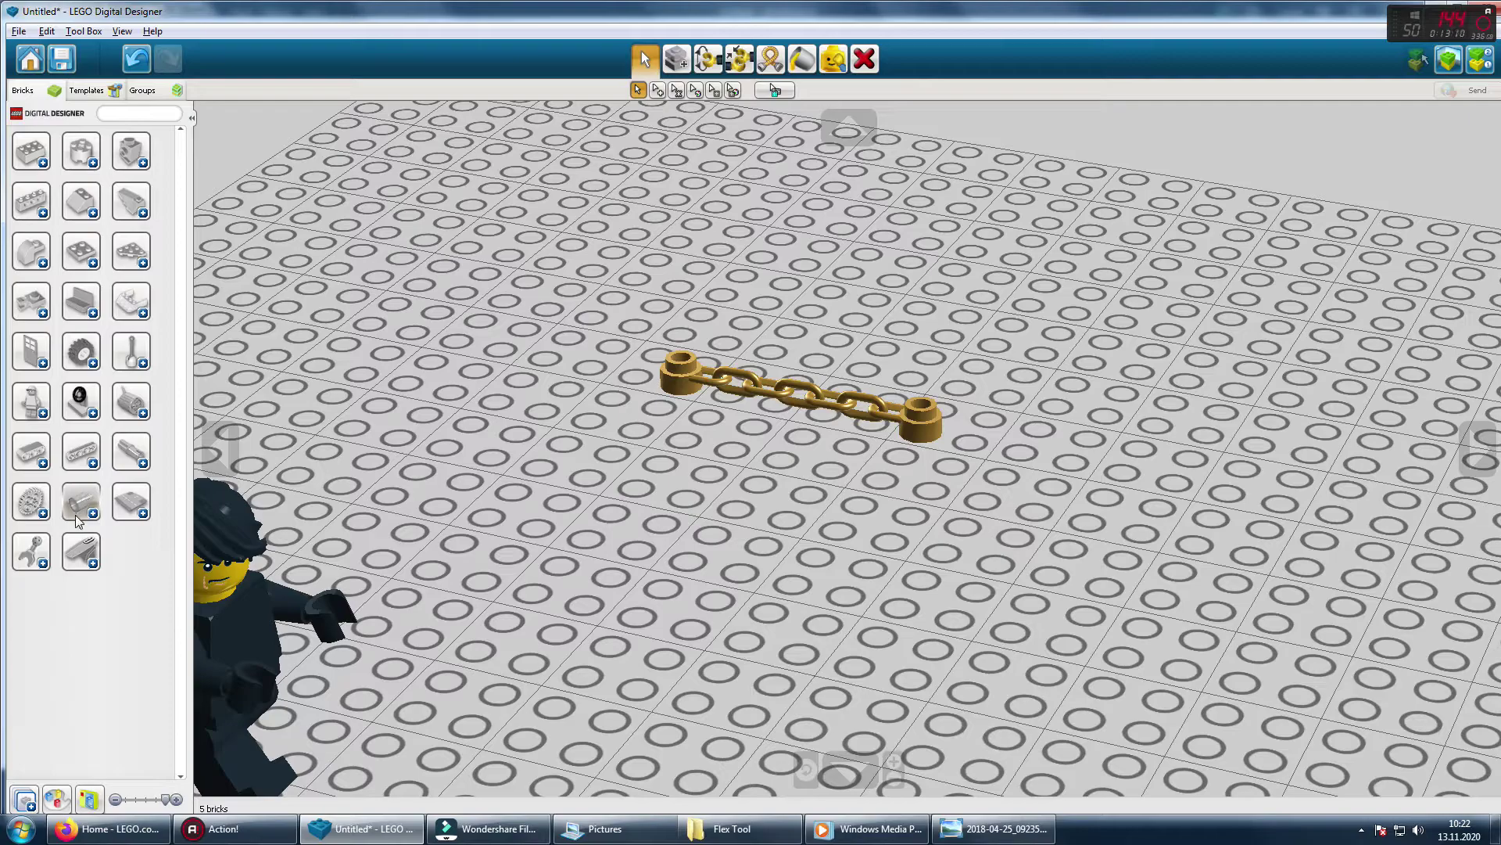
{"action": "left_click", "coordinate": [31, 504]}
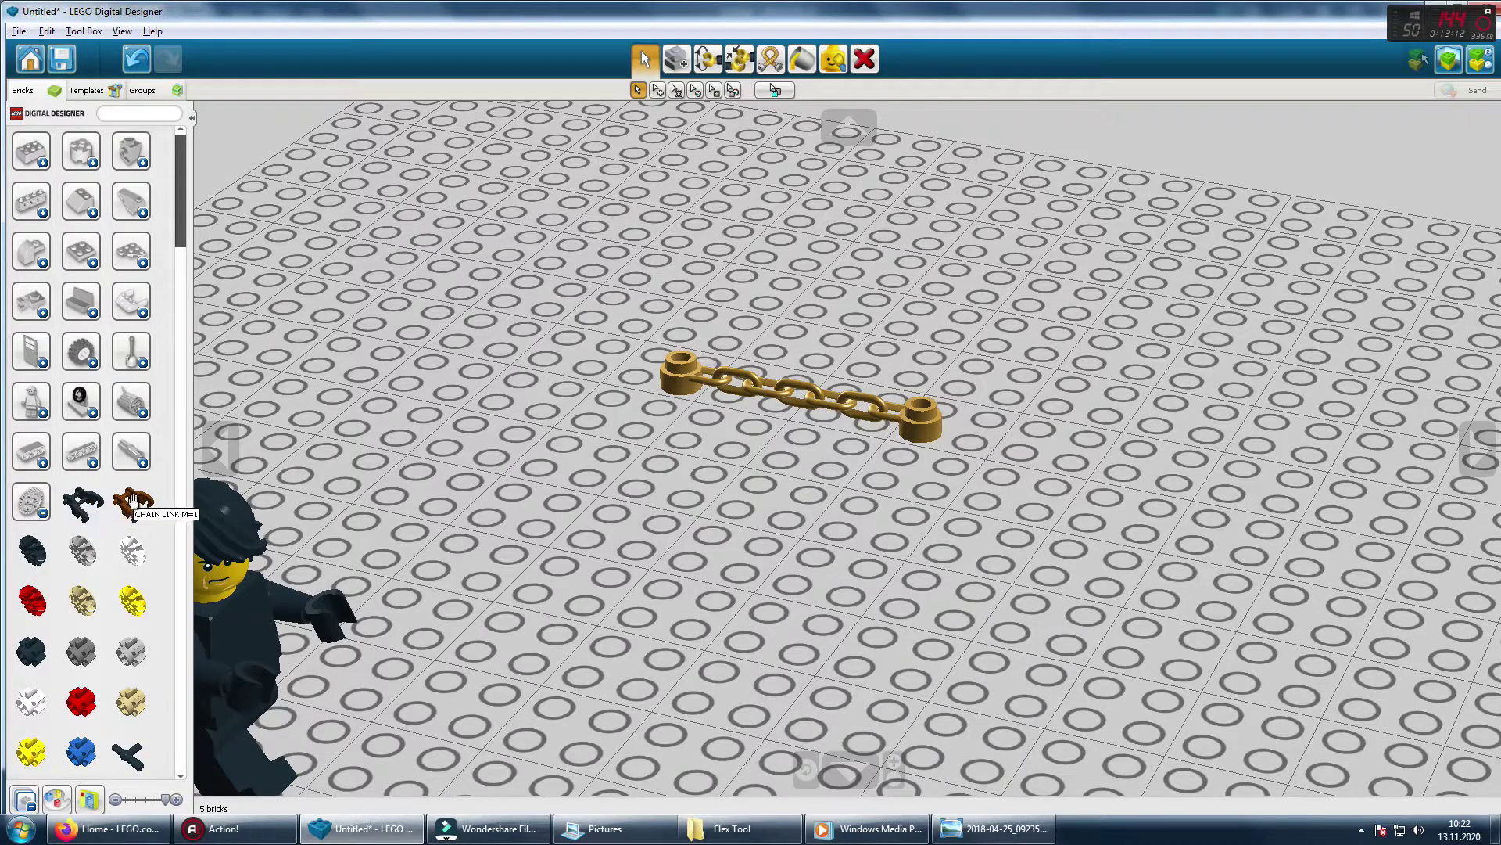
{"action": "scroll", "coordinate": [176, 478], "scroll_direction": "down", "scroll_amount": 4}
{"action": "mouse_move", "coordinate": [180, 263]}
{"action": "left_mouse_down"}
{"action": "mouse_move", "coordinate": [168, 440]}
{"action": "mouse_move", "coordinate": [169, 239]}
{"action": "left_mouse_up"}
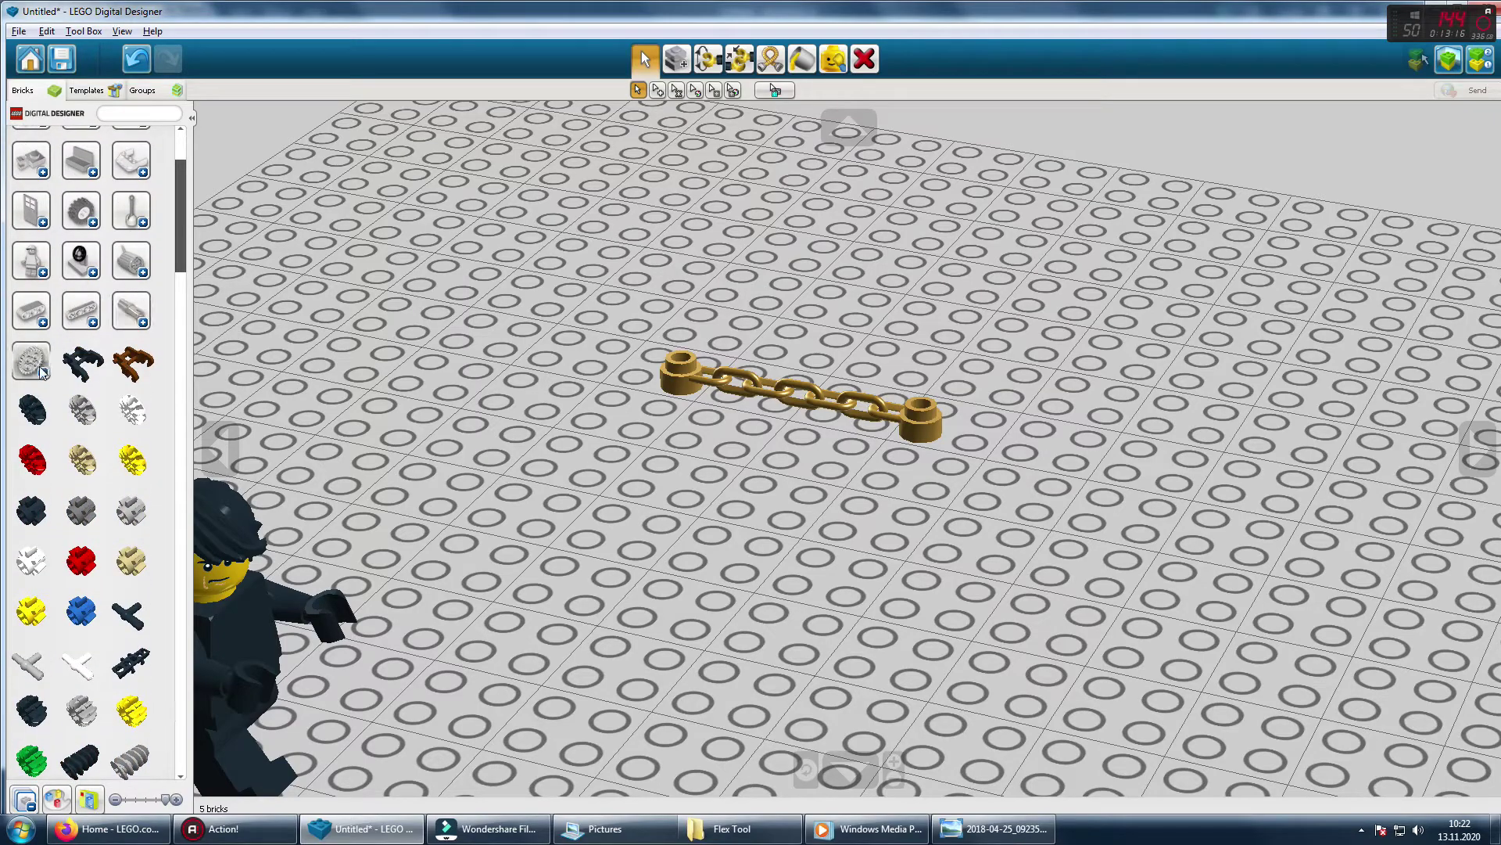
{"action": "left_click", "coordinate": [38, 507]}
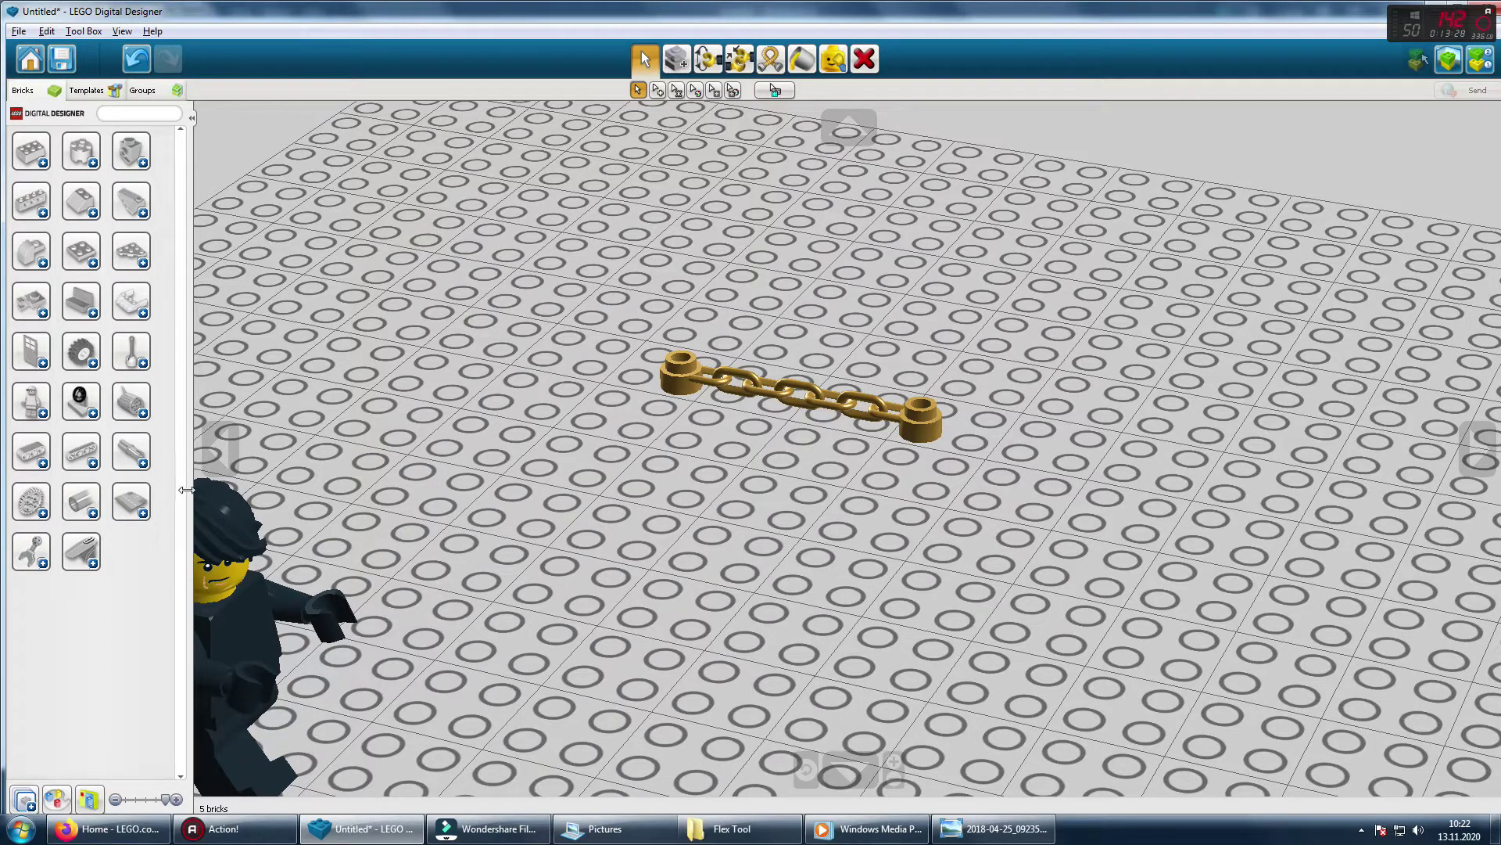
Step: Place a dark grey 2x4 electric brick on the baseplate beside the gold chain
{"action": "left_click", "coordinate": [138, 417]}
{"action": "scroll", "coordinate": [129, 614], "scroll_direction": "down", "scroll_amount": 3}
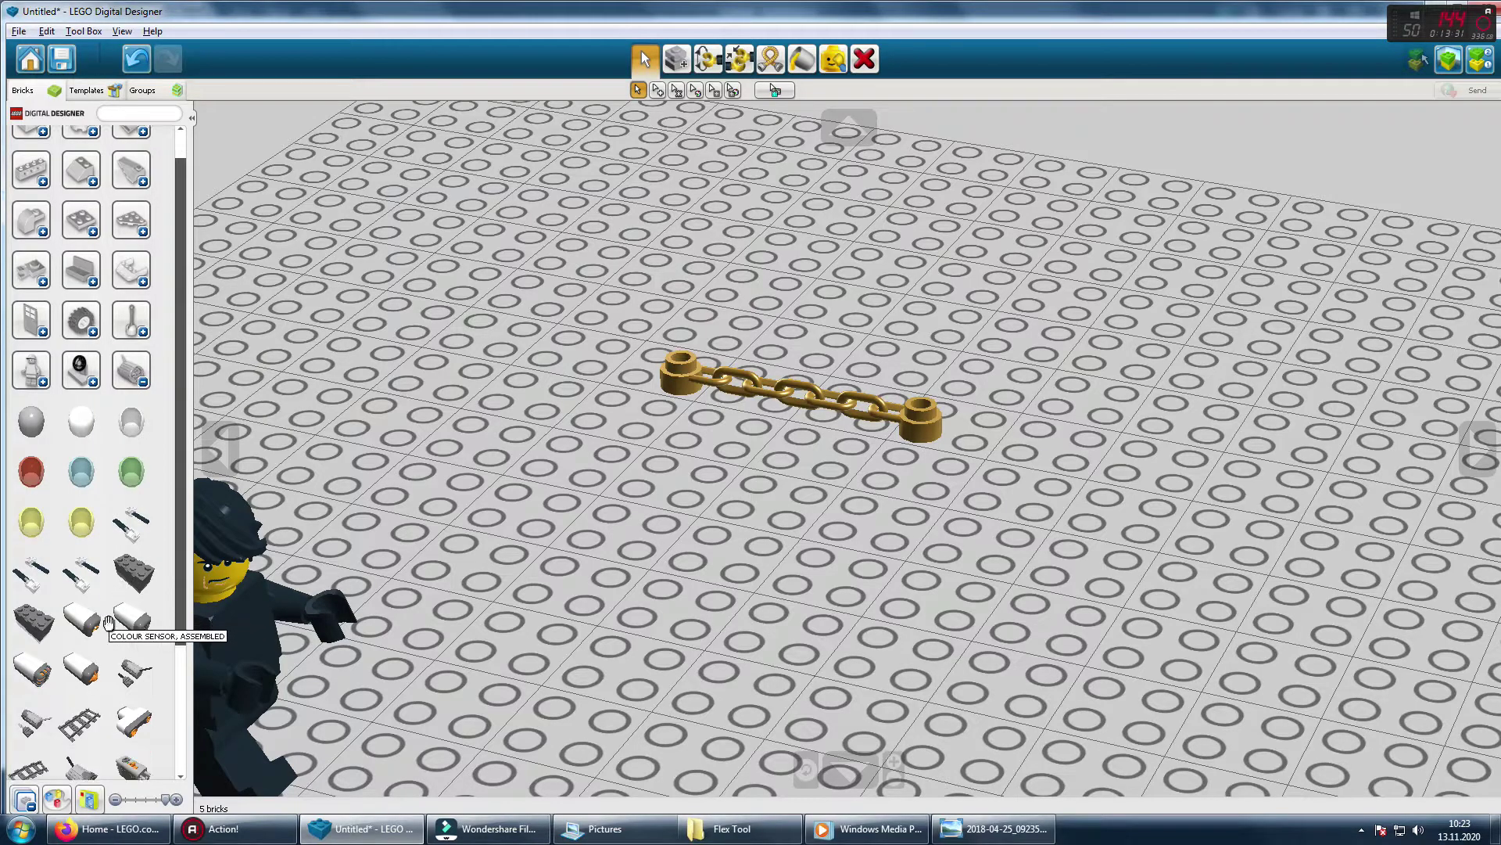
{"action": "left_click", "coordinate": [134, 477]}
{"action": "left_click", "coordinate": [494, 343]}
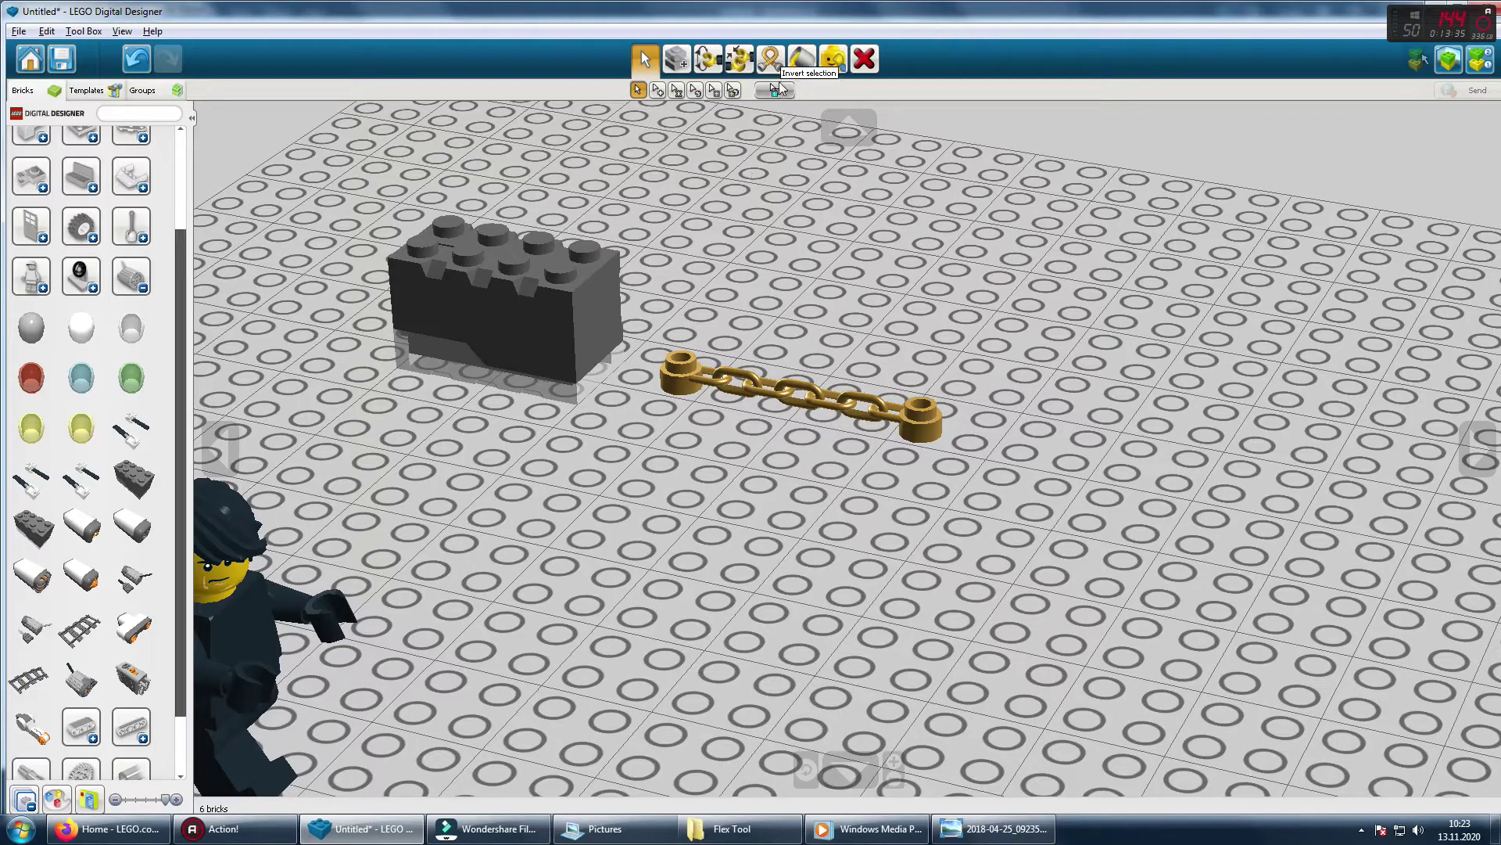
Step: Bend the gold chain with the Flex tool so its ends sit on two diagonally opposite corner studs of the dark grey brick
{"action": "left_click", "coordinate": [770, 60]}
{"action": "left_click_drag", "start_coordinate": [924, 420], "coordinate": [591, 269]}
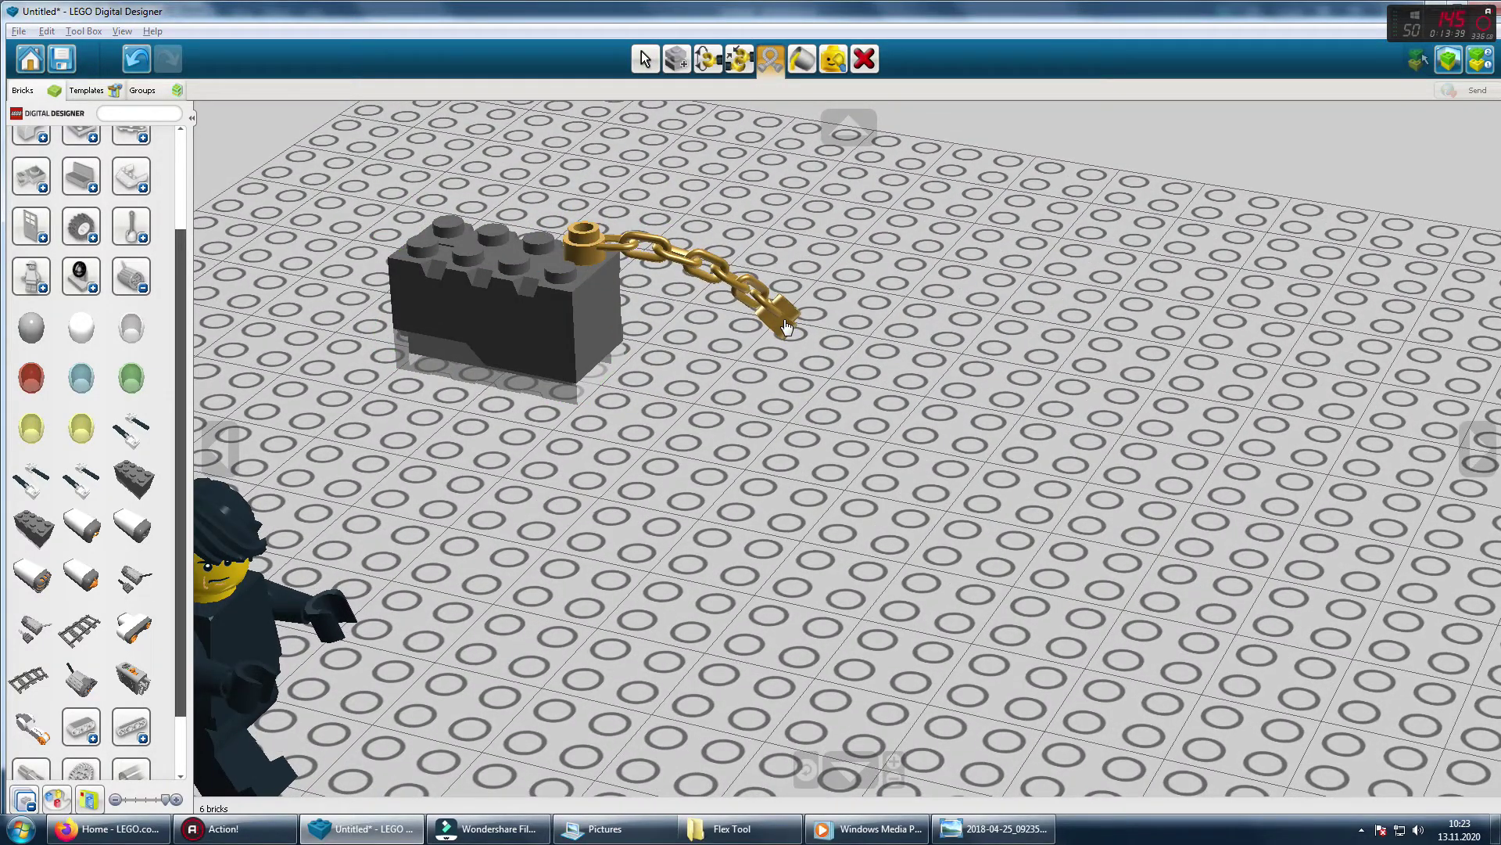
{"action": "left_click_drag", "start_coordinate": [787, 328], "coordinate": [450, 242]}
{"action": "left_click_drag", "start_coordinate": [587, 247], "coordinate": [467, 212]}
{"action": "left_click_drag", "start_coordinate": [583, 238], "coordinate": [570, 288]}
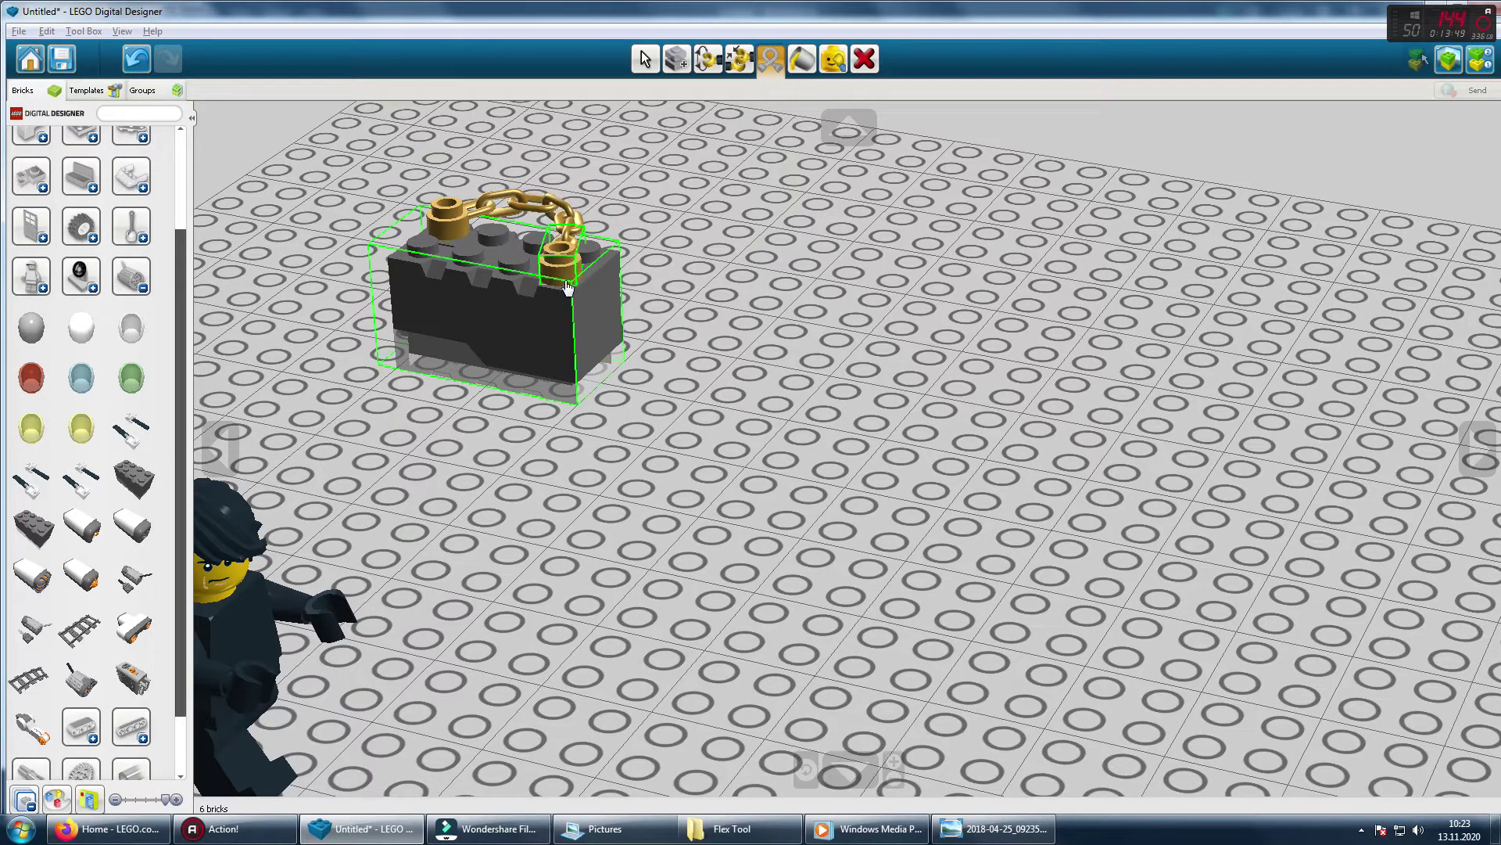
{"action": "left_click", "coordinate": [645, 63]}
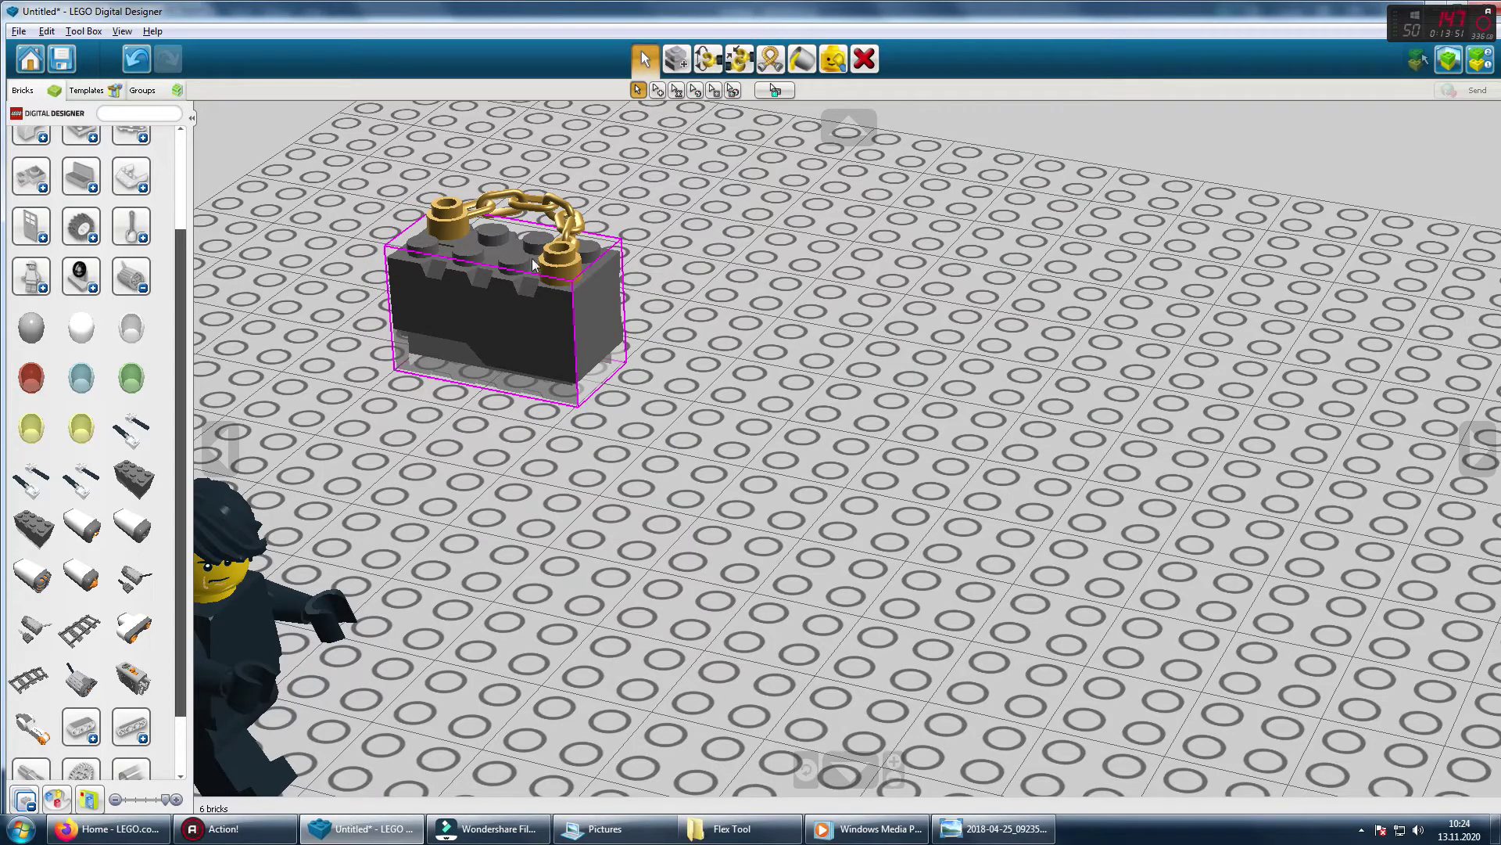
Step: Recolour the gold chain on the brick with the Paint tool, first to black and finally to dark grey
{"action": "left_click_drag", "start_coordinate": [184, 559], "coordinate": [179, 469]}
{"action": "left_click", "coordinate": [147, 390]}
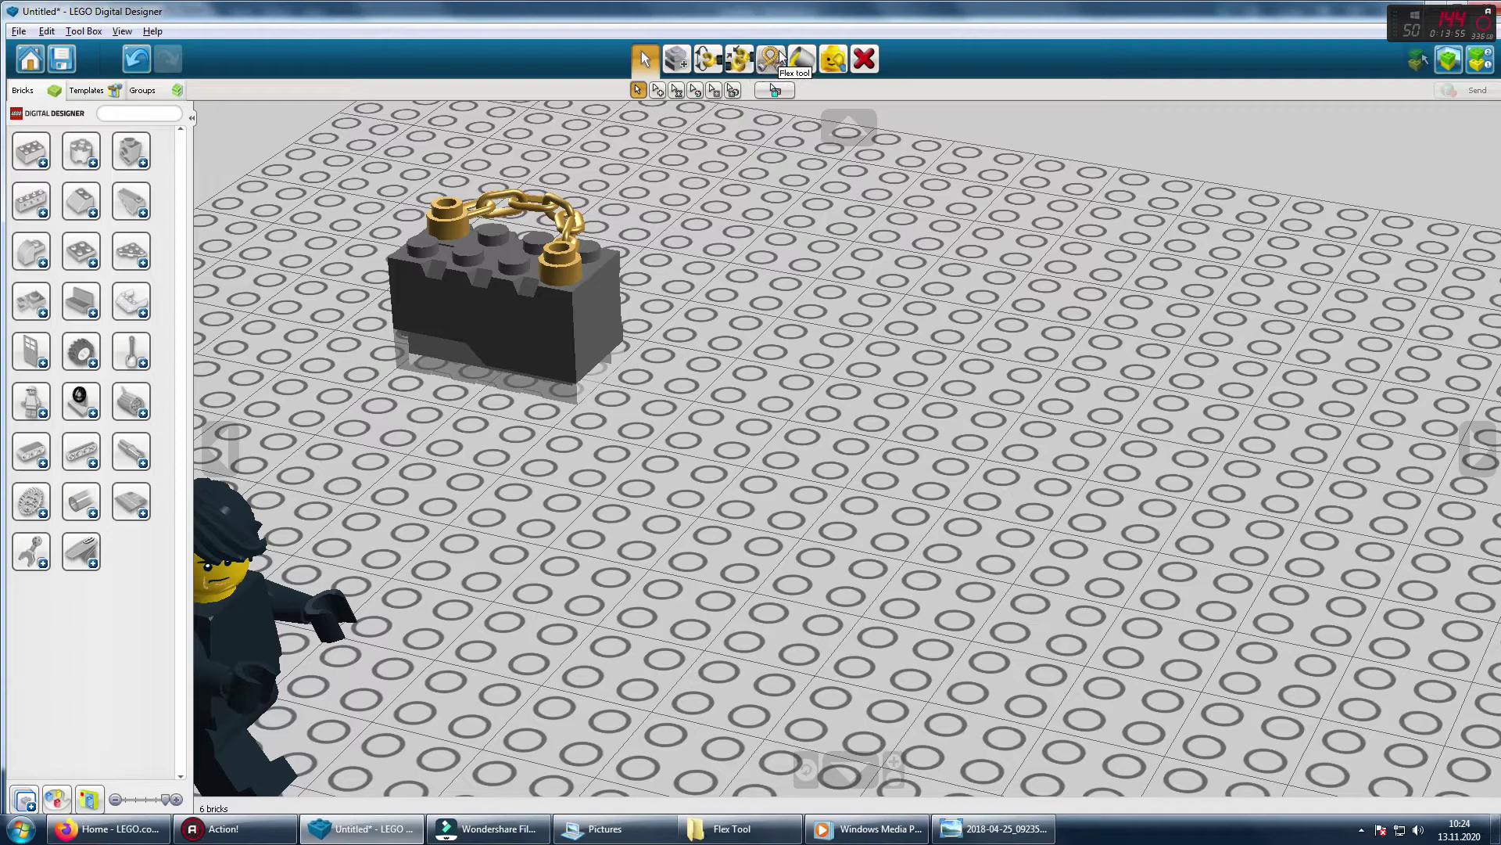
{"action": "left_click", "coordinate": [804, 56]}
{"action": "mouse_move", "coordinate": [570, 232]}
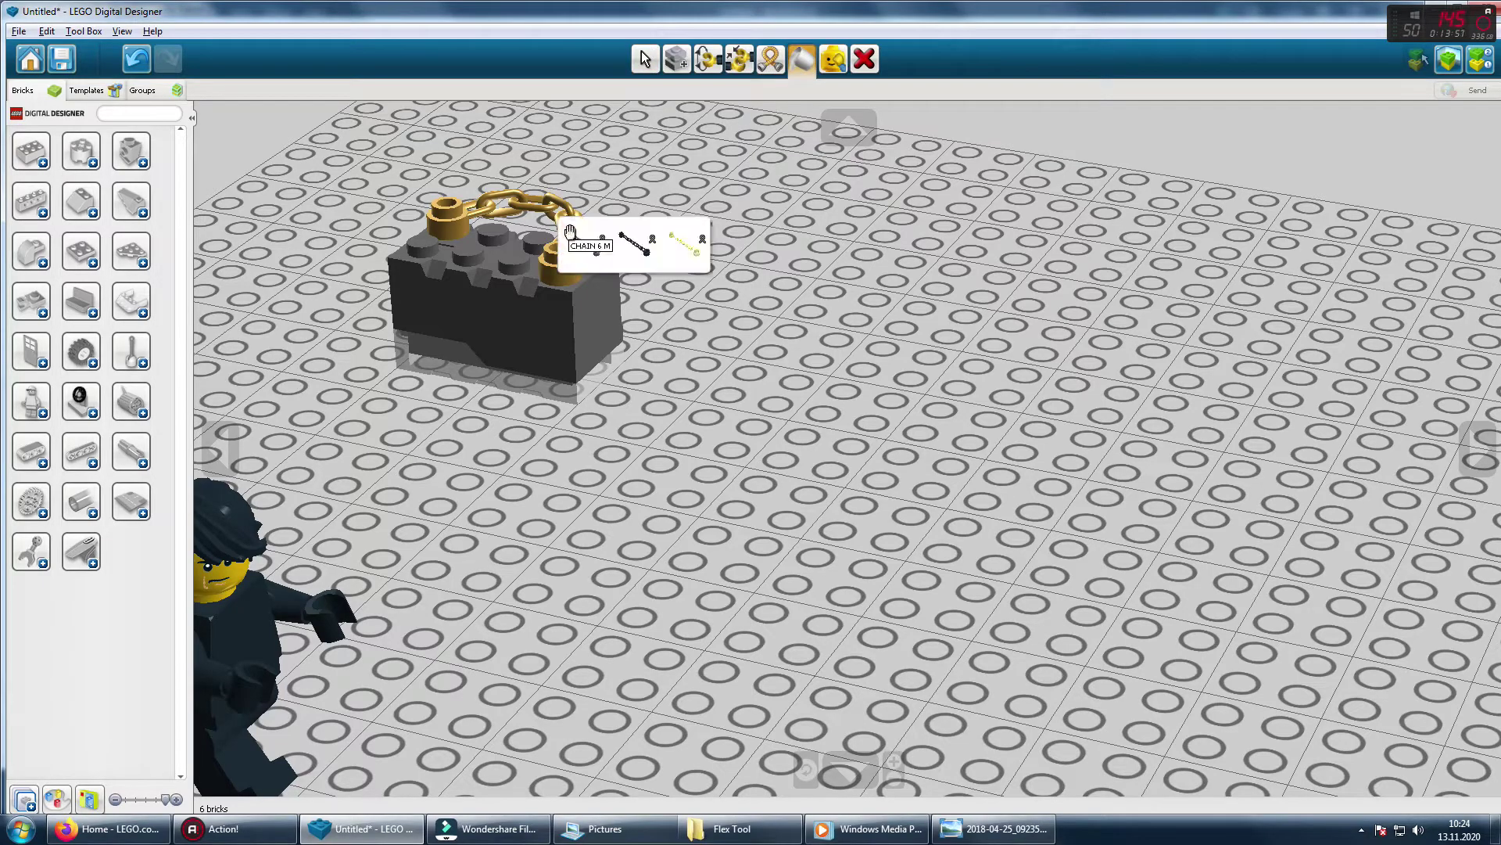
{"action": "left_click", "coordinate": [639, 245]}
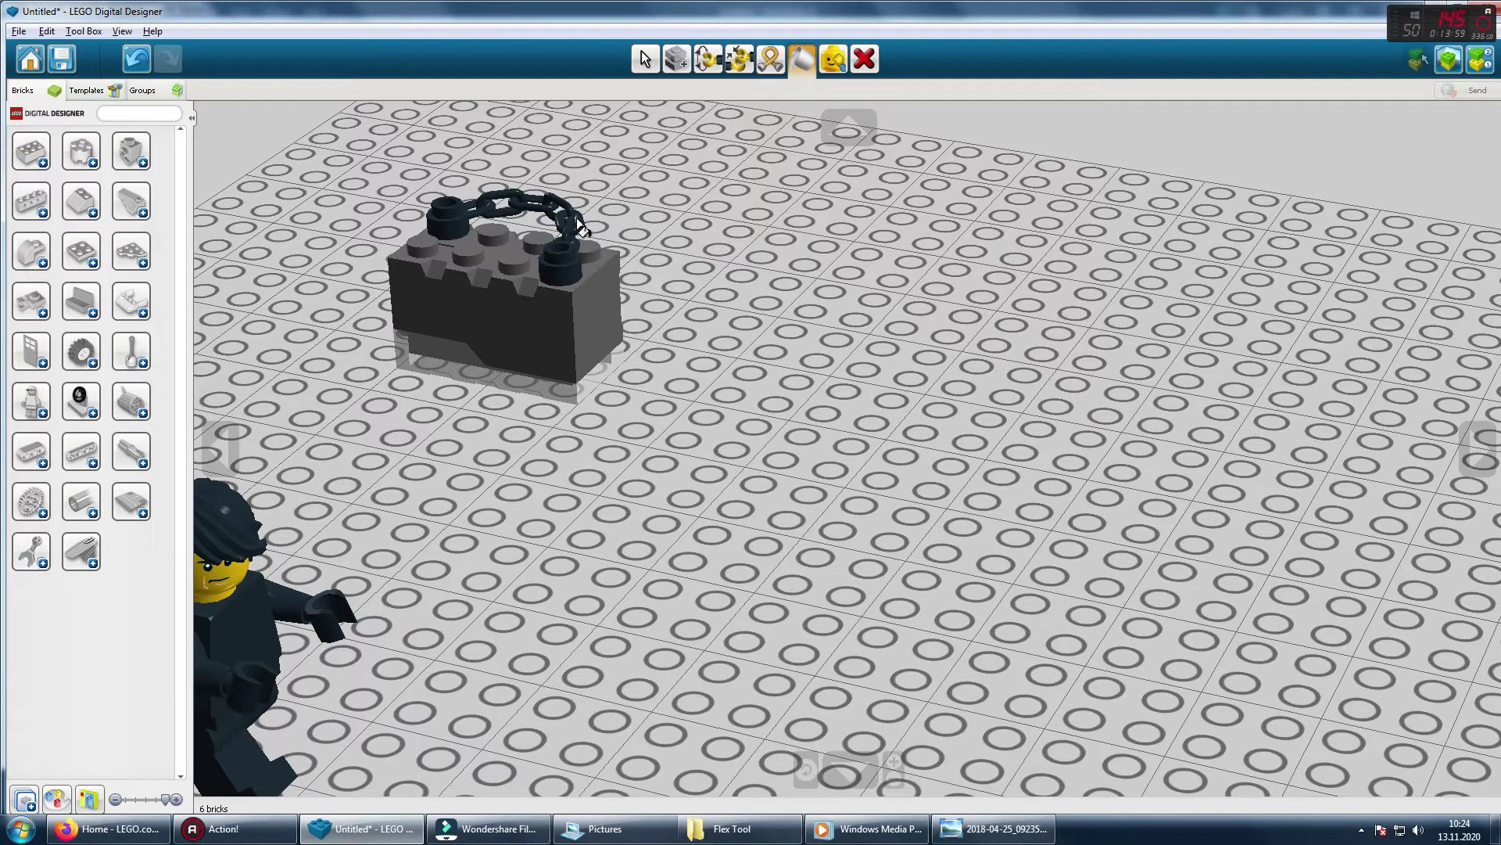
{"action": "left_click", "coordinate": [577, 222]}
{"action": "left_click", "coordinate": [607, 238]}
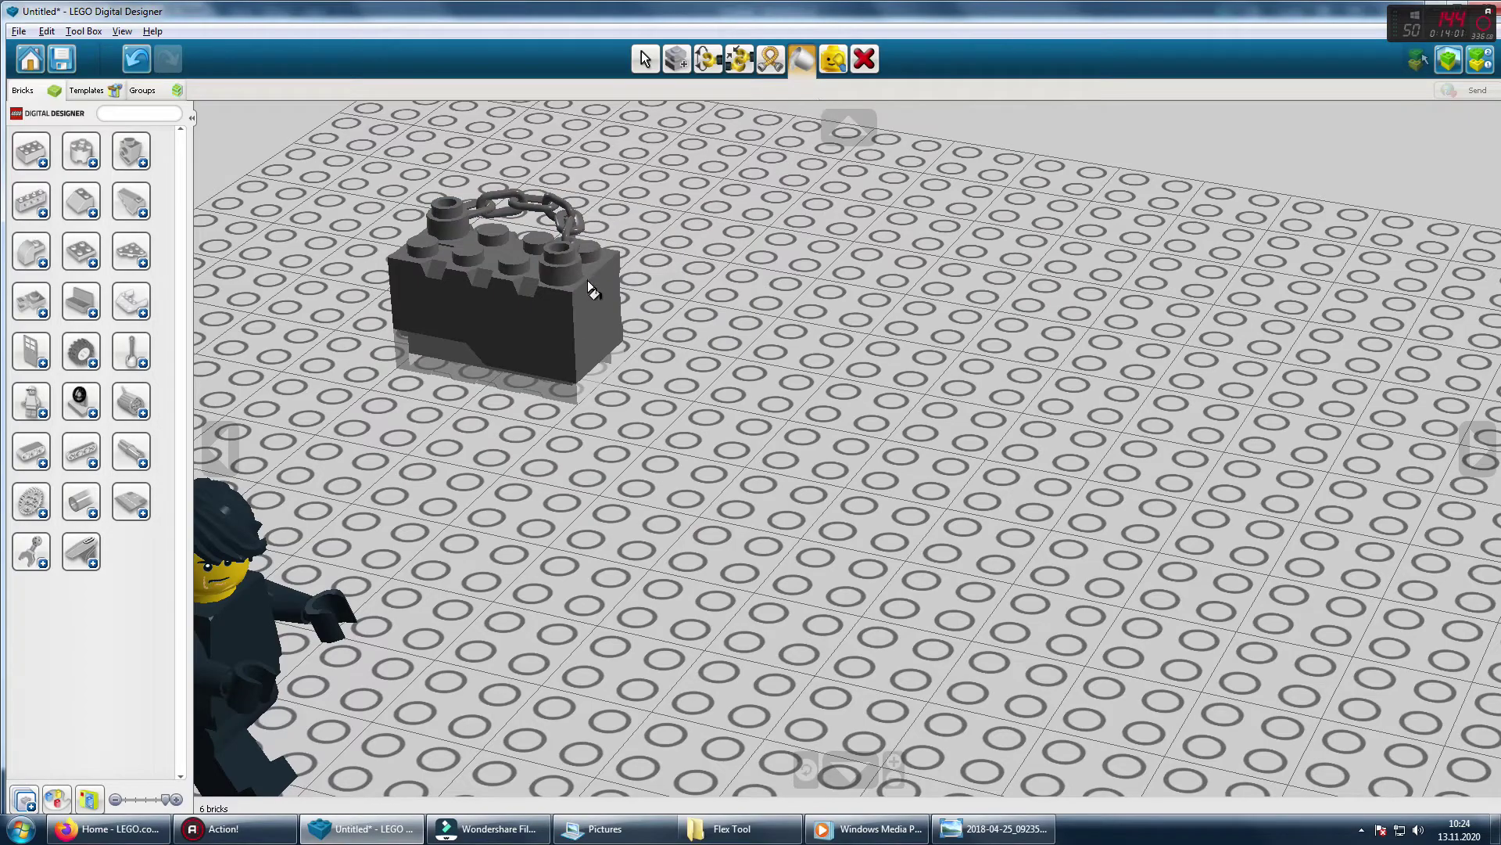
{"action": "left_click", "coordinate": [645, 58]}
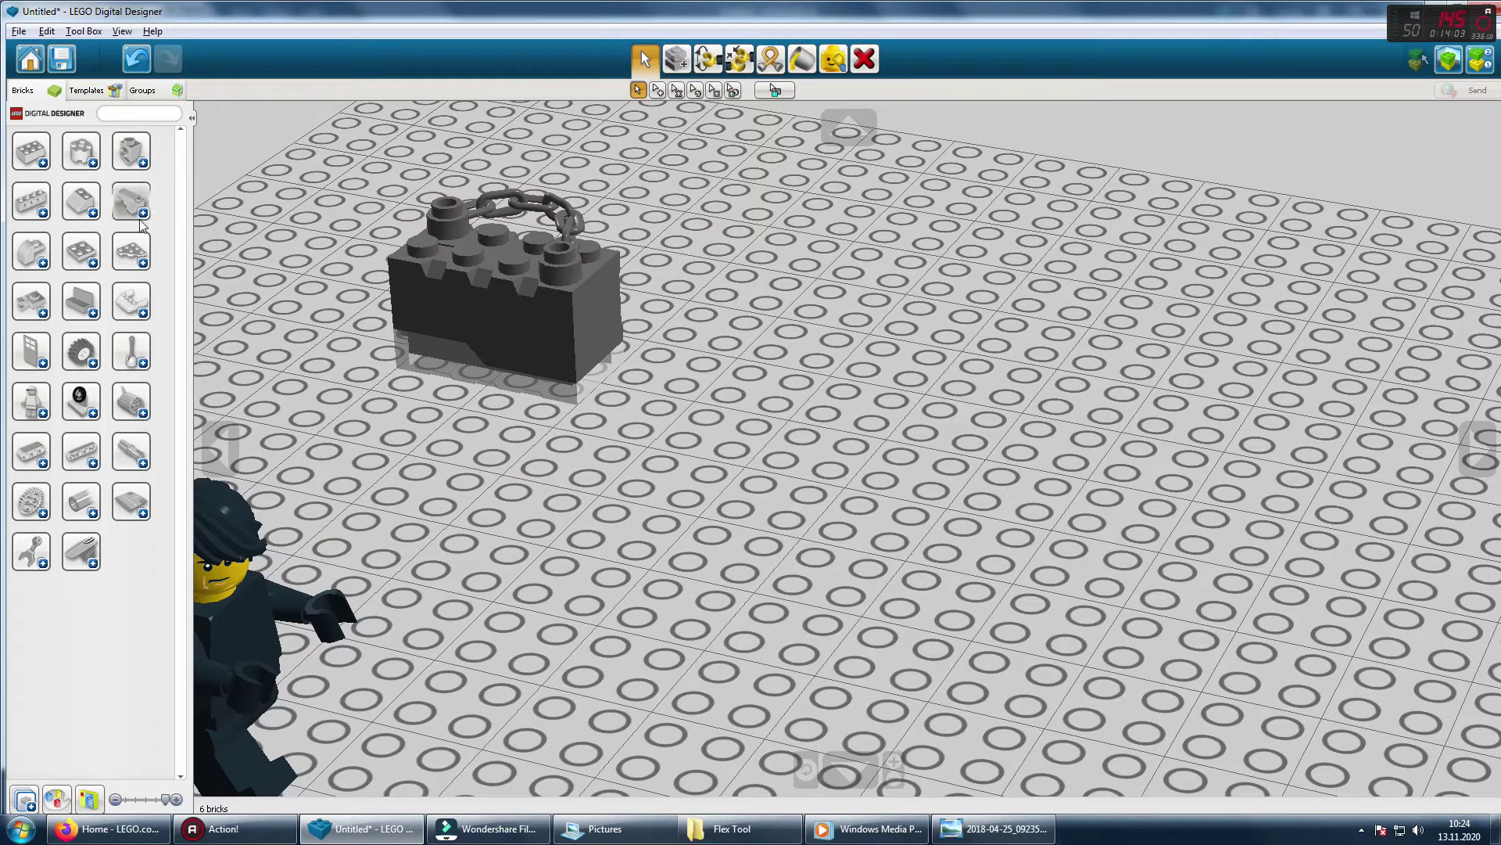
Step: Place a pink 2x6 plate on the baseplate beside the dark grey brick
{"action": "left_click", "coordinate": [97, 264]}
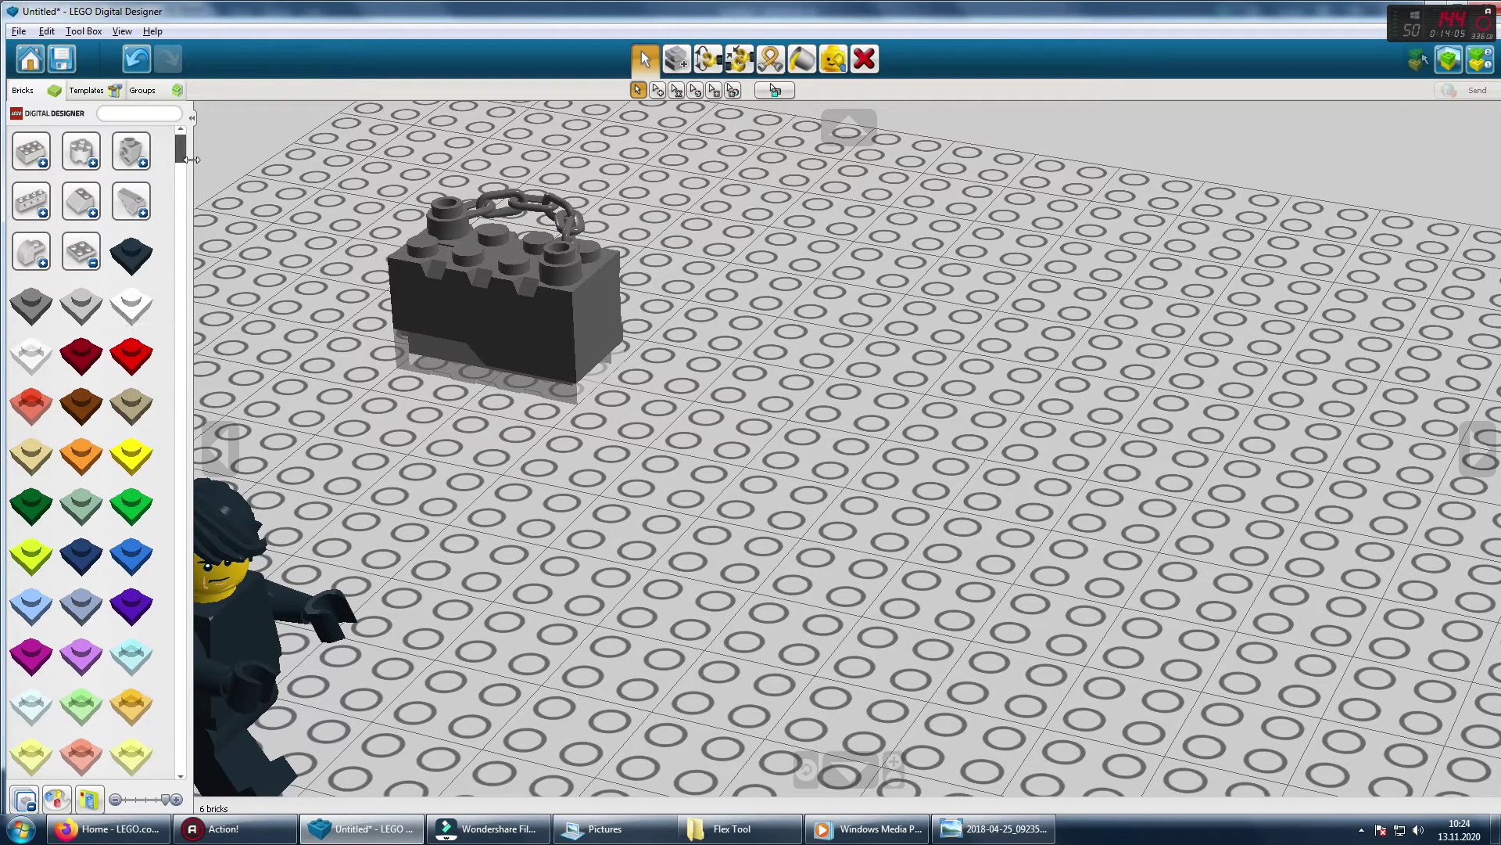
{"action": "left_click_drag", "start_coordinate": [186, 159], "coordinate": [190, 437]}
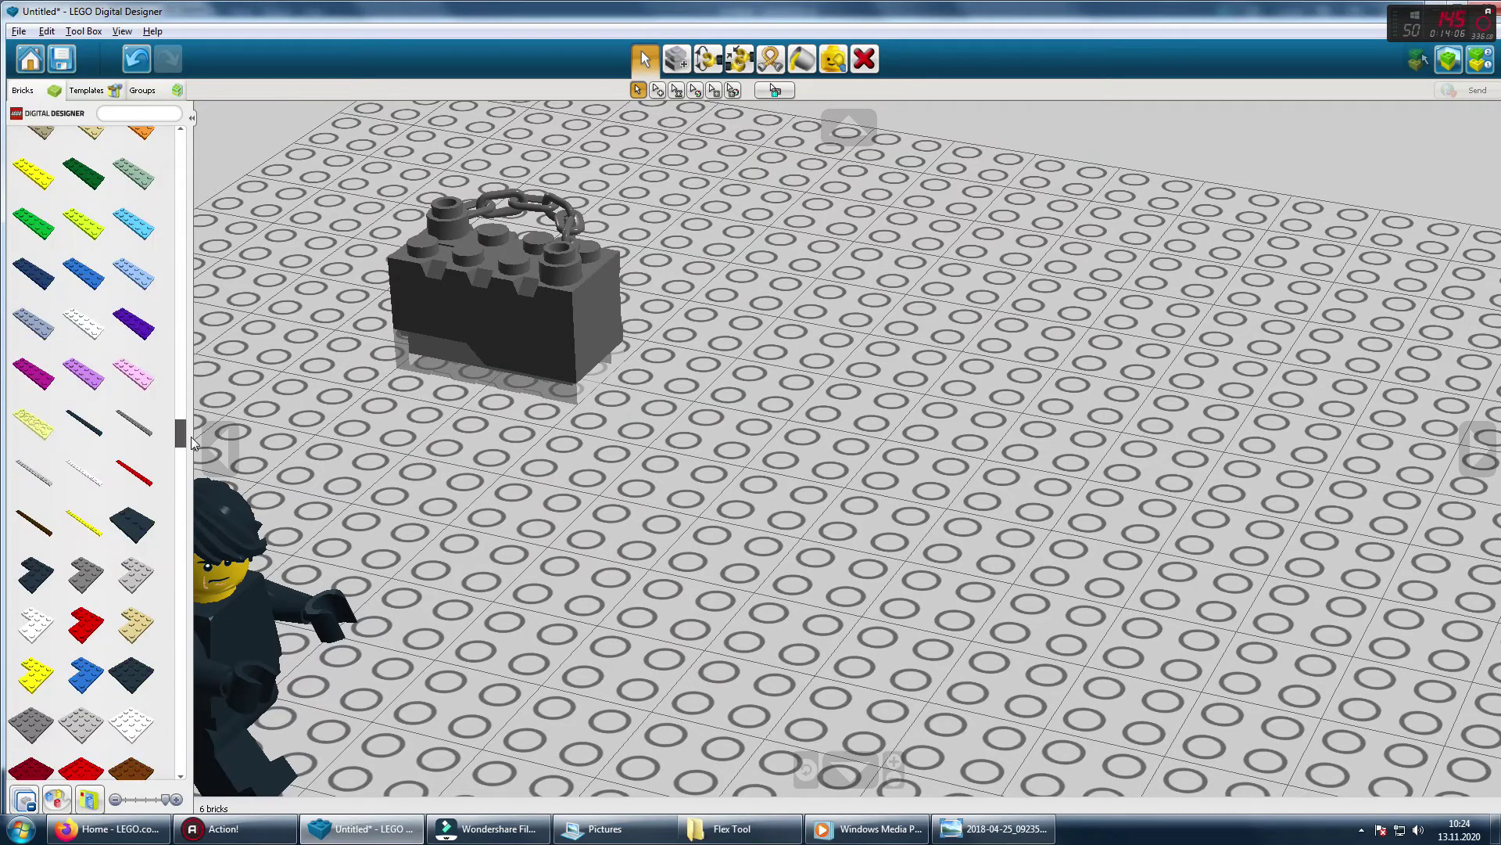
{"action": "left_click", "coordinate": [133, 374]}
{"action": "left_click", "coordinate": [865, 366]}
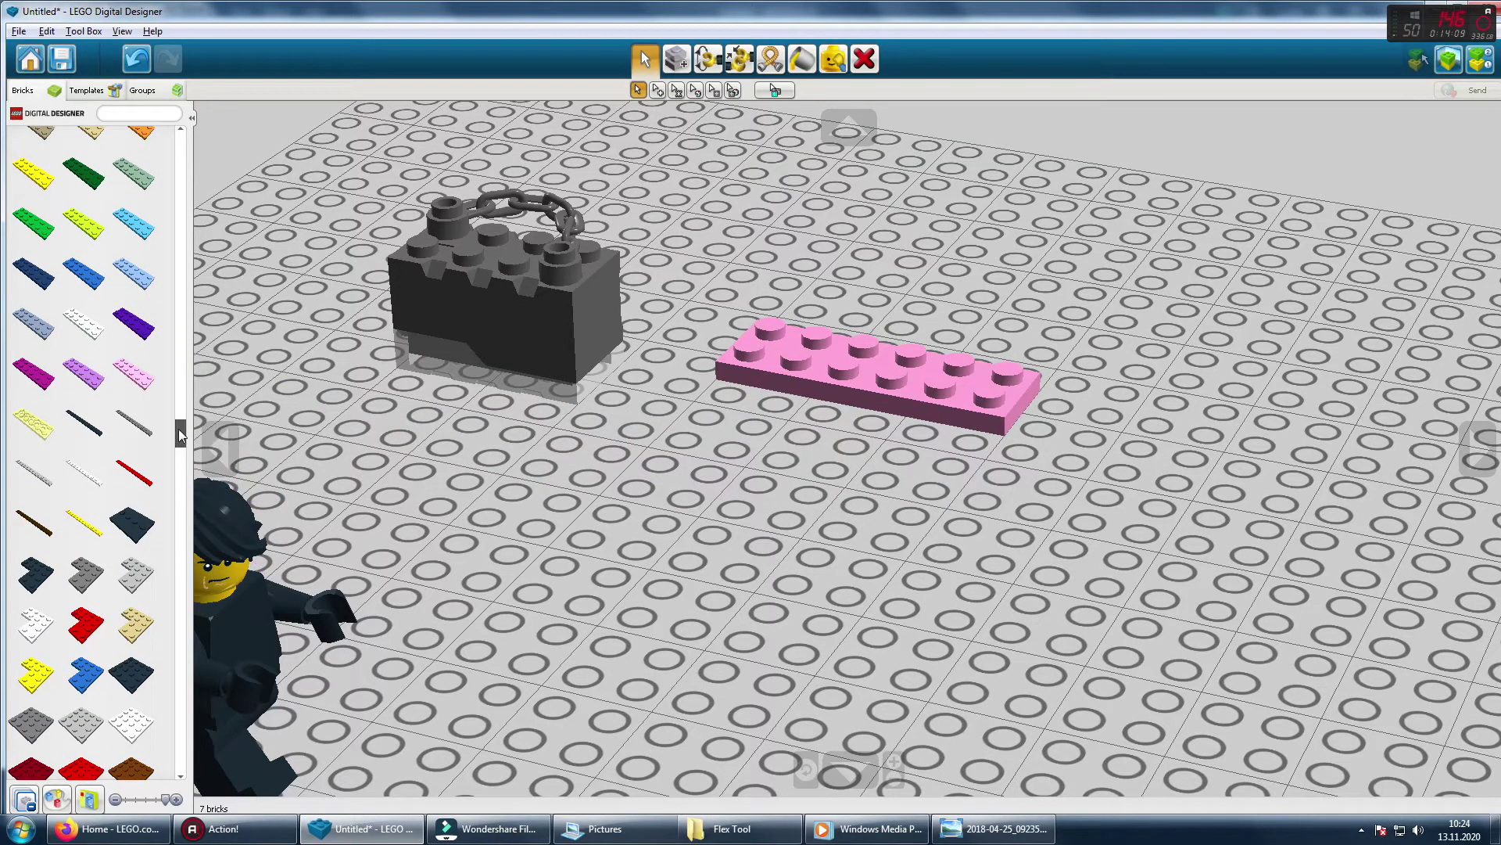
{"action": "left_click_drag", "start_coordinate": [181, 436], "coordinate": [159, 798]}
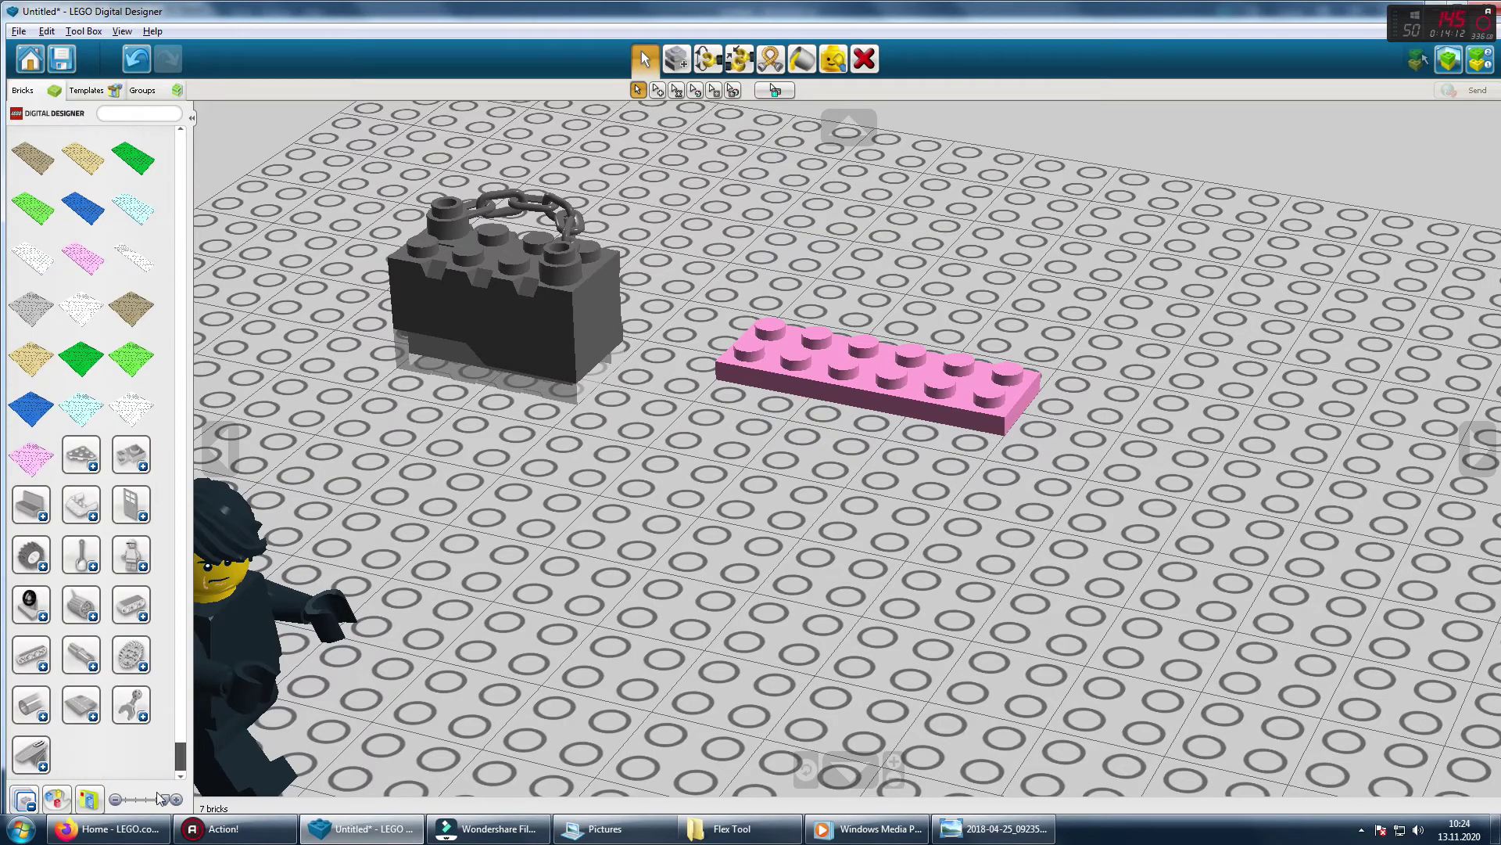
{"action": "left_click", "coordinate": [133, 504]}
{"action": "scroll", "coordinate": [165, 646], "scroll_direction": "down", "scroll_amount": 3}
{"action": "scroll", "coordinate": [172, 635], "scroll_direction": "down", "scroll_amount": 1}
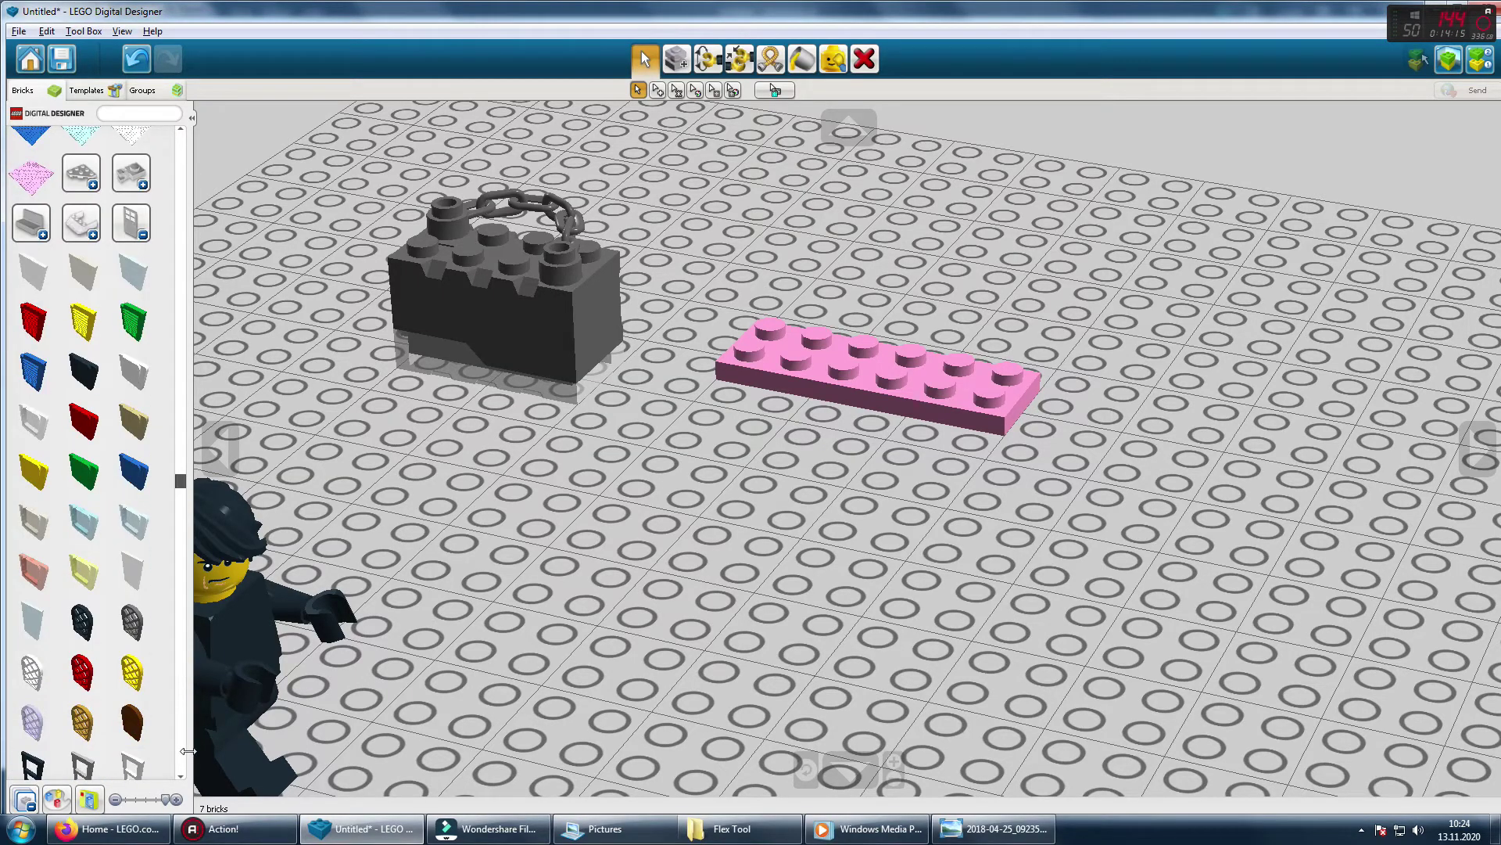
{"action": "scroll", "coordinate": [172, 536], "scroll_direction": "up", "scroll_amount": 1}
{"action": "left_click_drag", "start_coordinate": [184, 484], "coordinate": [174, 129]}
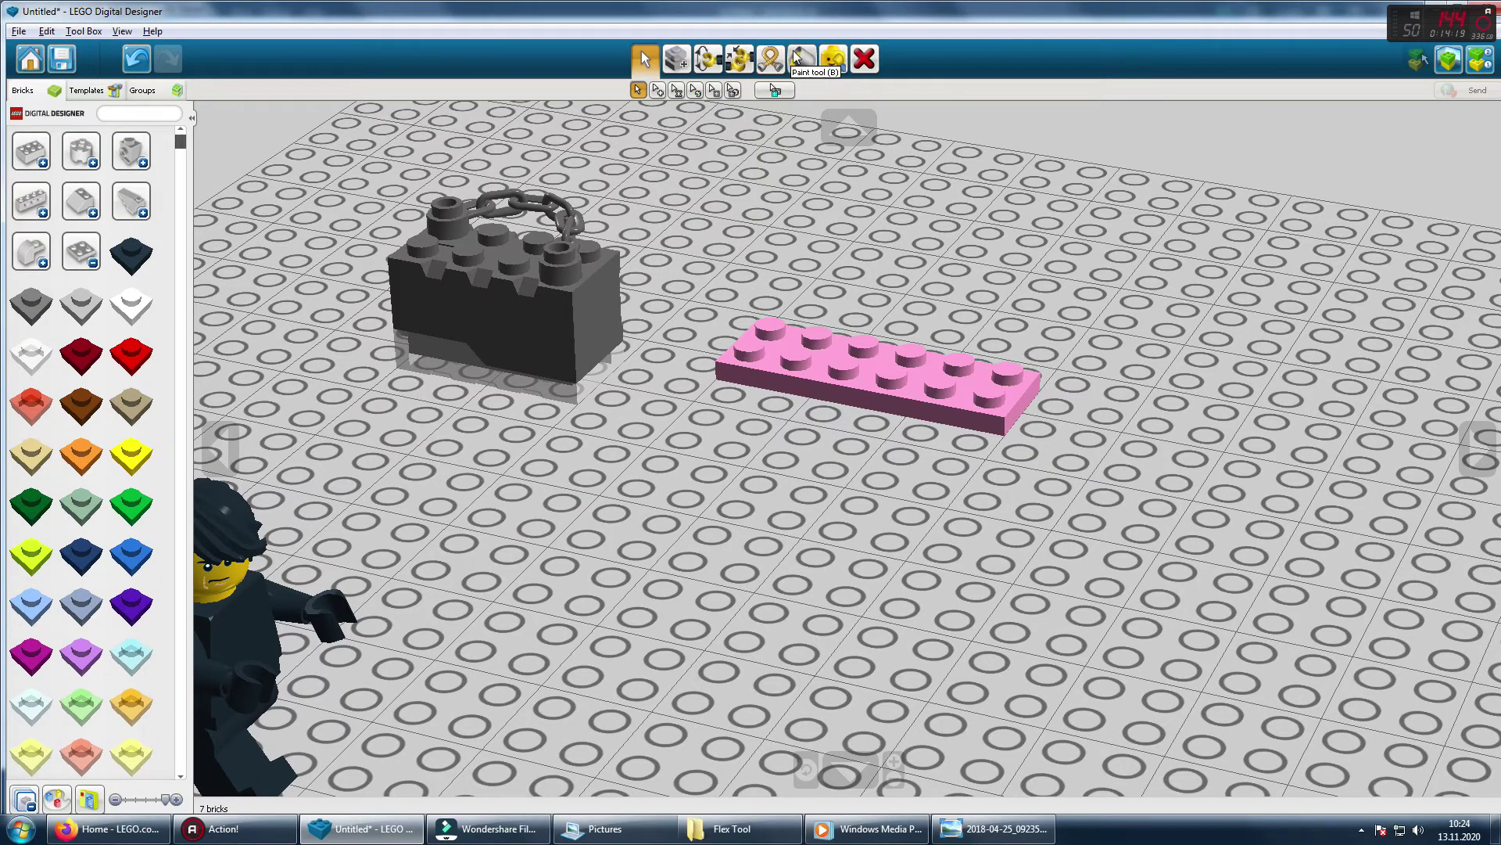